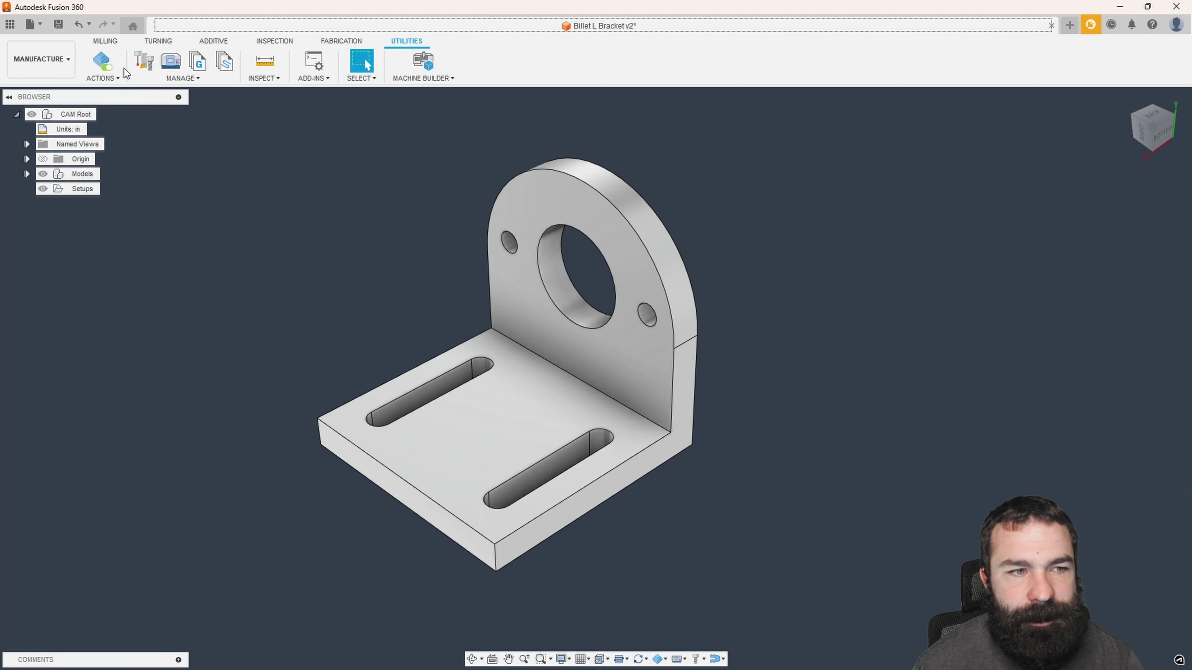
Step: Start a new milling setup for the bracket and set its work coordinate orientation to be defined by selected Z and X axes
left_click(105, 41)
left_click(95, 61)
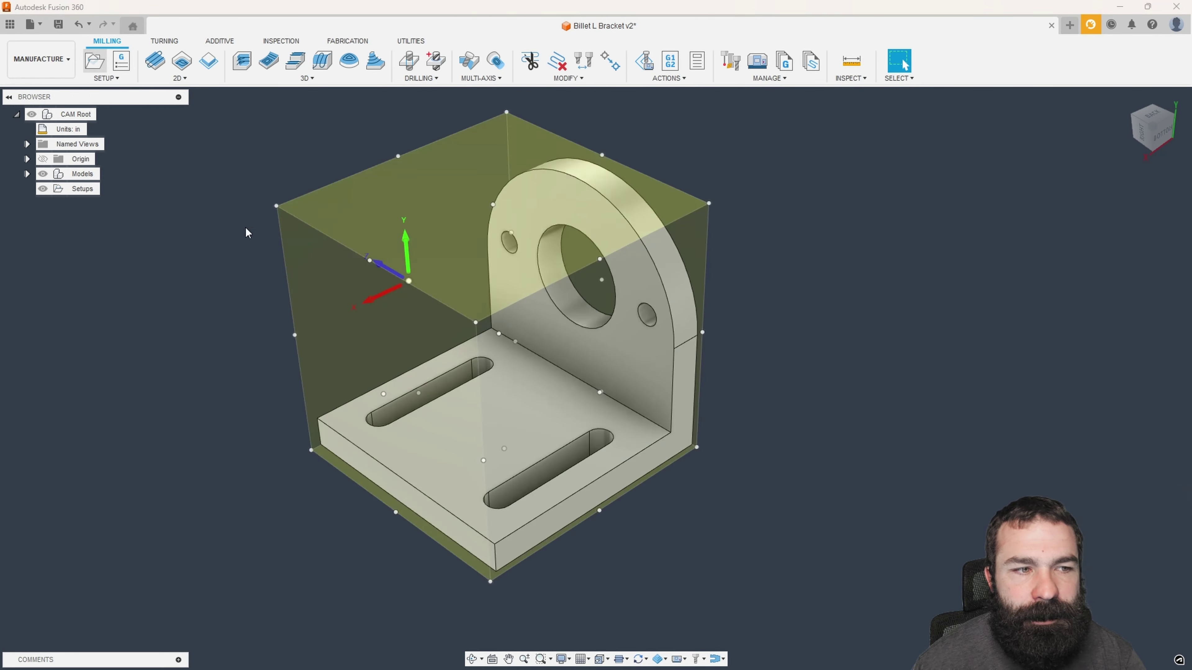
scroll(701, 350, "down", 4)
scroll(669, 329, "up", 1)
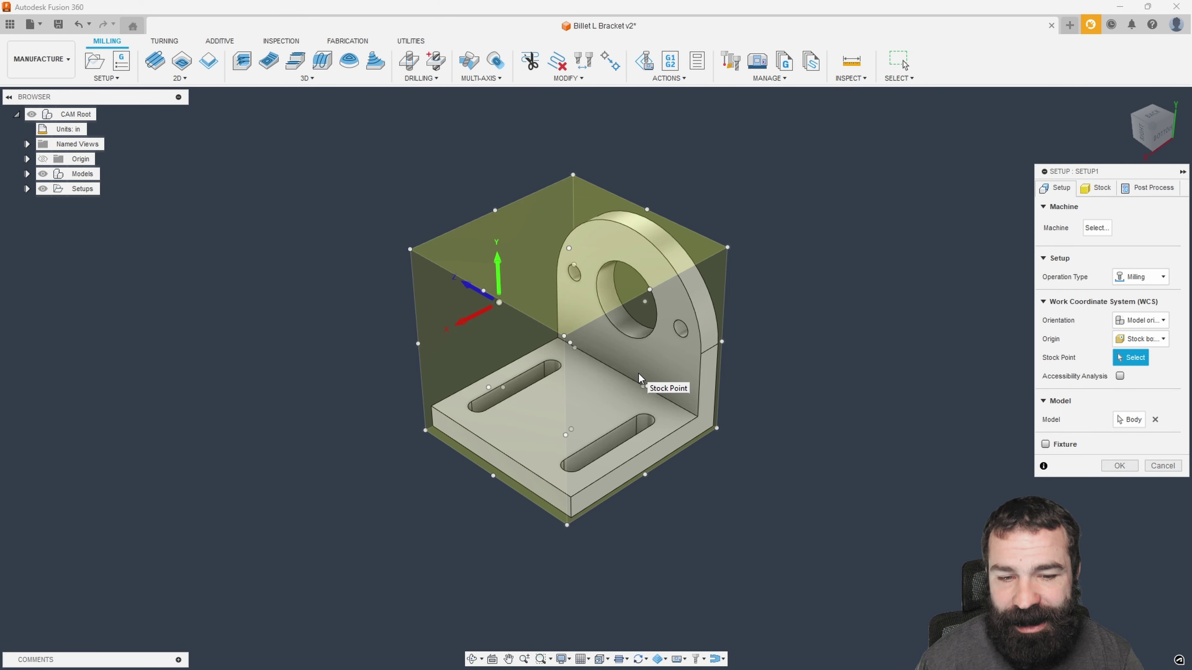
middle_click_drag(635, 385, 595, 416, "shift")
scroll(612, 432, "up", 3)
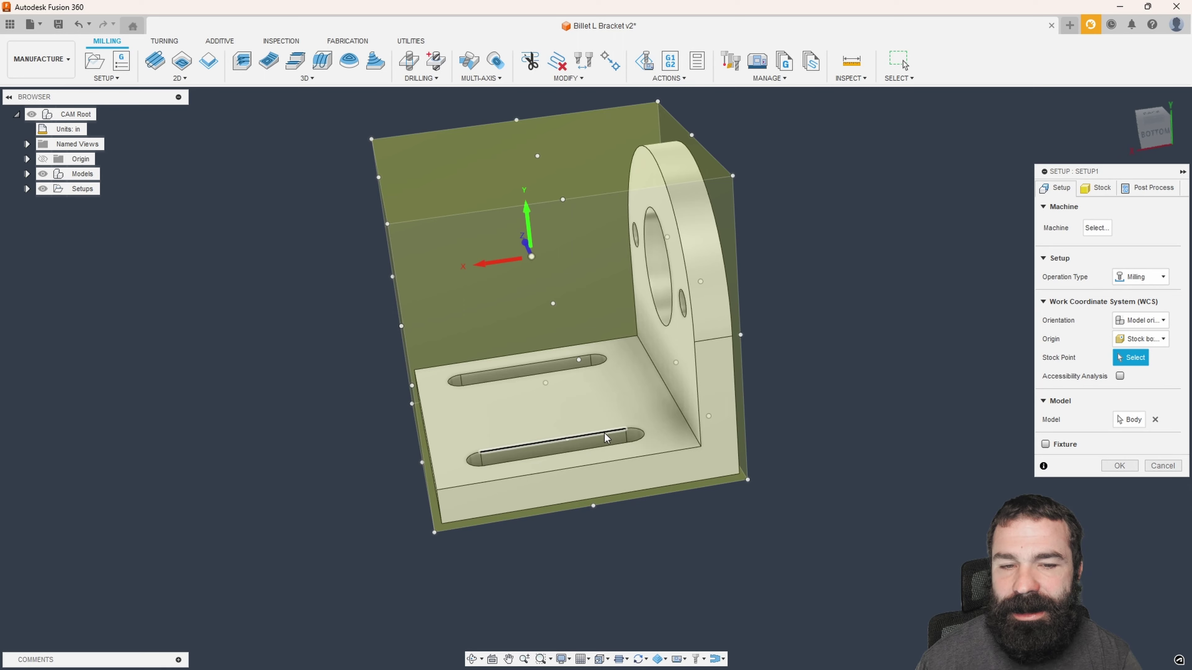
scroll(605, 424, "down", 3)
scroll(592, 407, "down", 1)
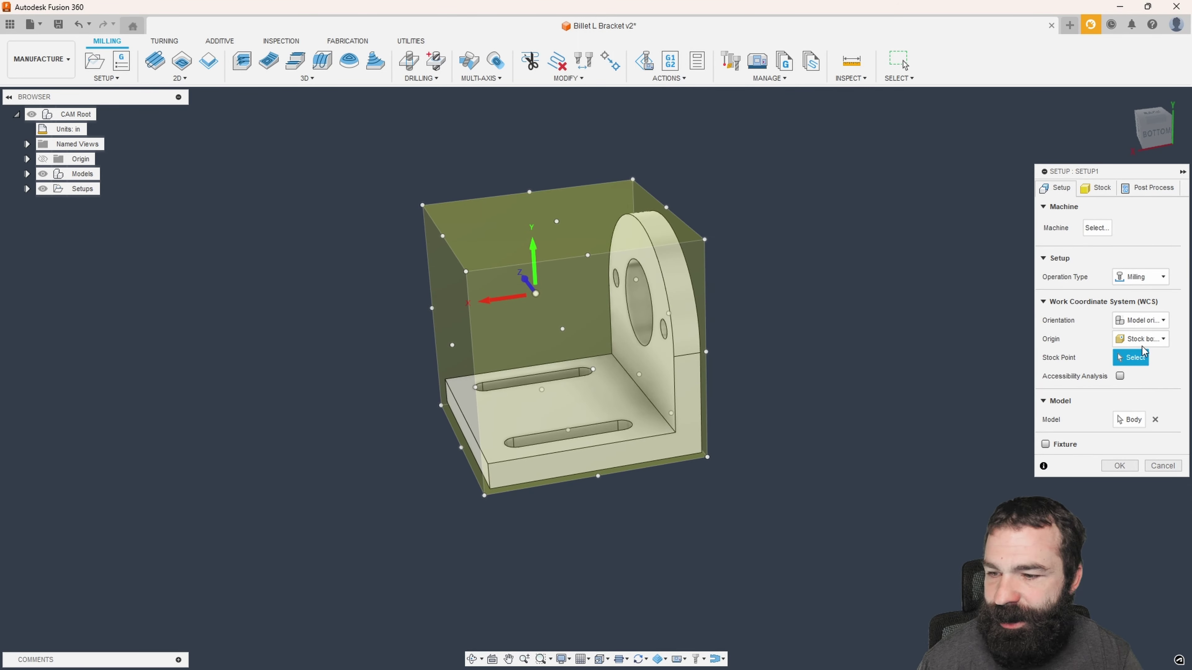
left_click(1140, 321)
left_click(1079, 349)
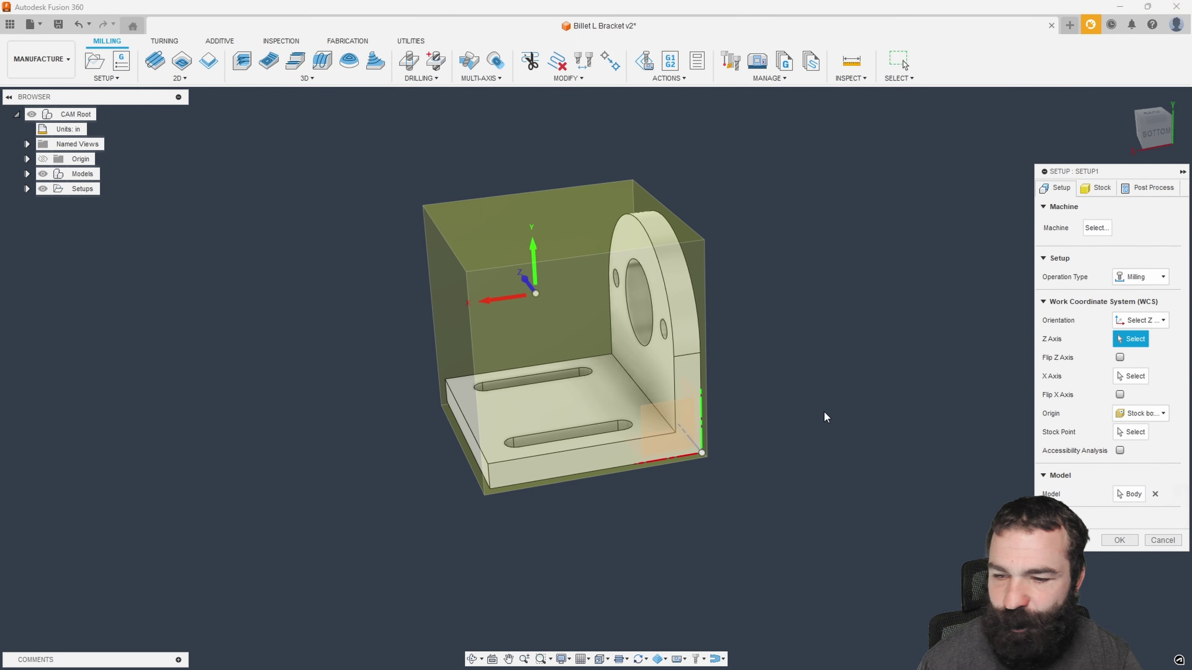
Step: Try the slotted plate's inner face as the Z axis reference of the setup
left_click(594, 400)
middle_click_drag(522, 480, 690, 477, "shift")
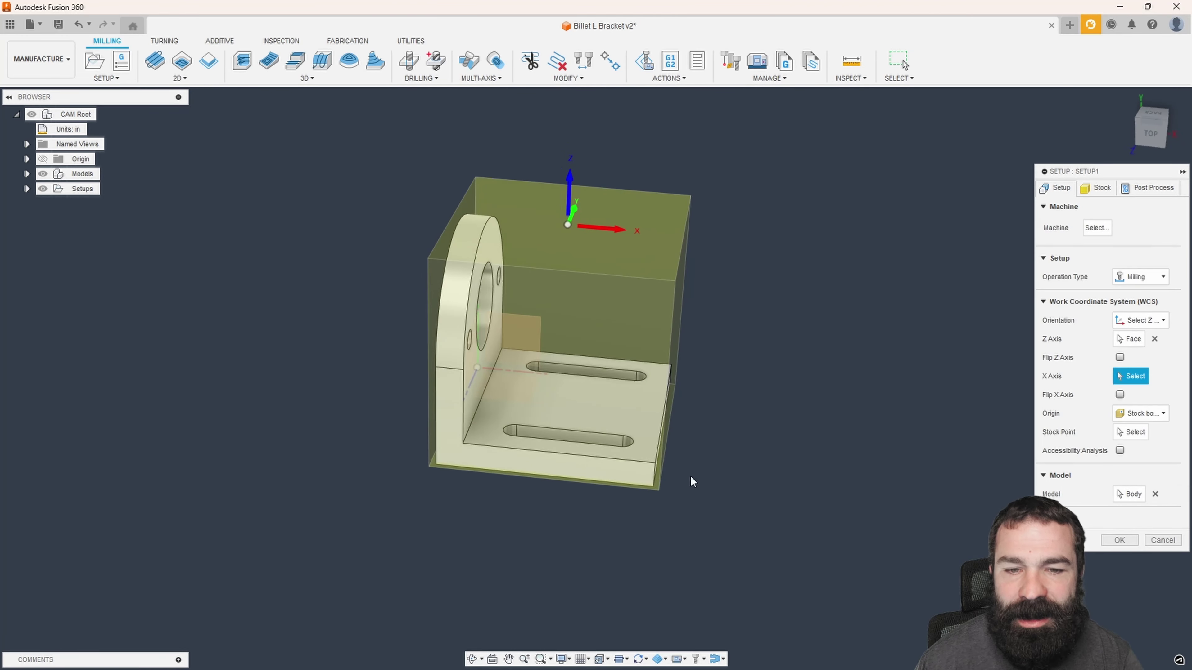
middle_click_drag(580, 284, 530, 300, "shift")
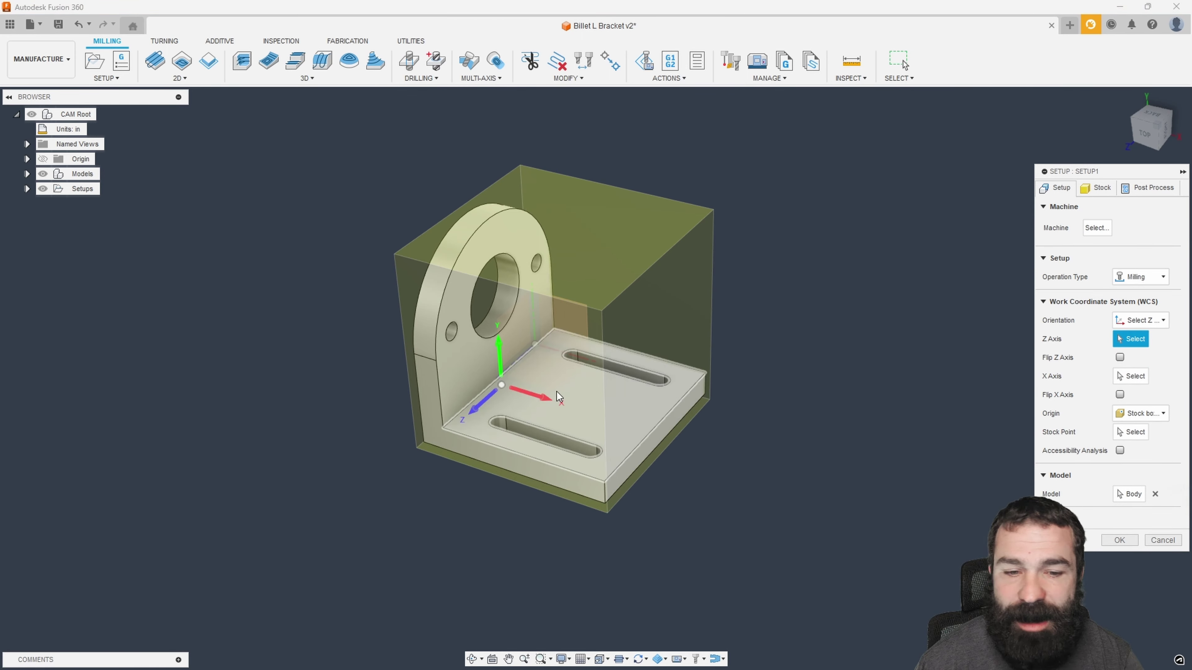
Step: Orient the setup's Z axis by the round flange's inner face and its X axis by the slotted plate's top edge
middle_click_drag(517, 378, 636, 364, "shift")
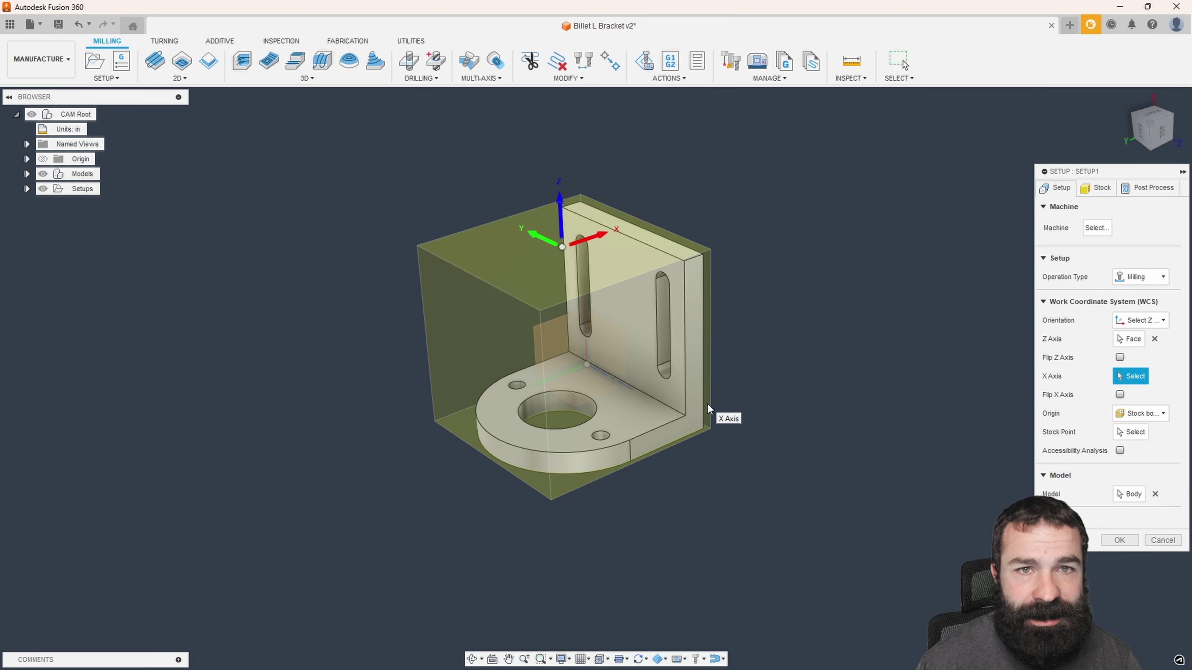
middle_click_drag(644, 415, 672, 413, "shift")
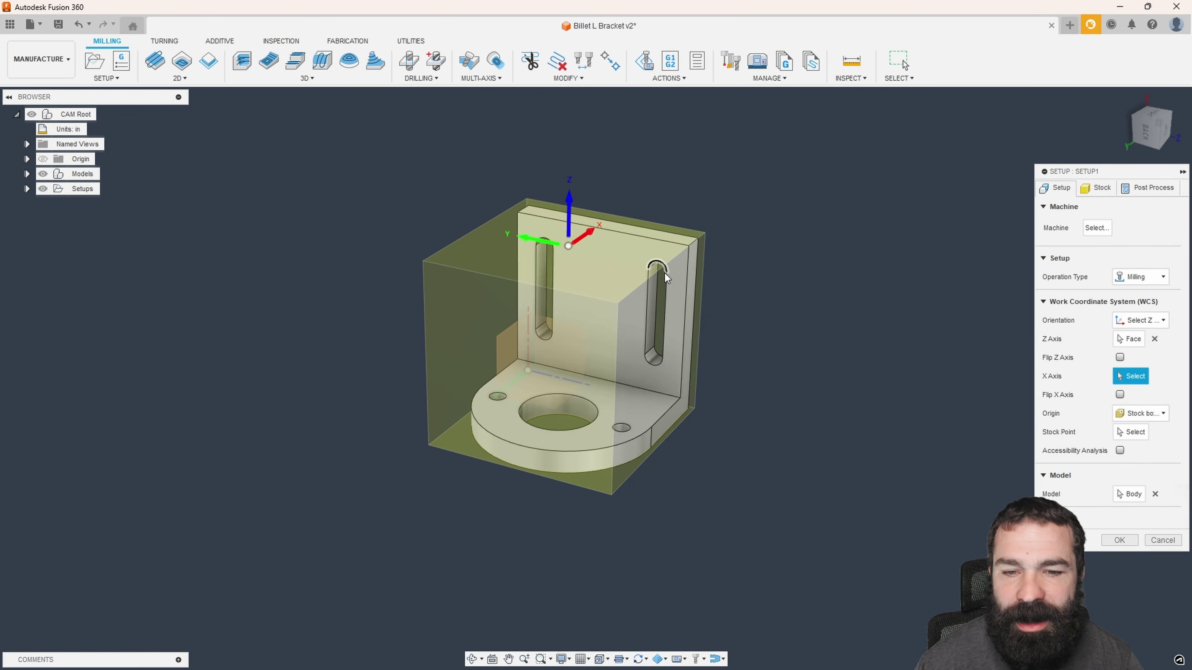
left_click(637, 236)
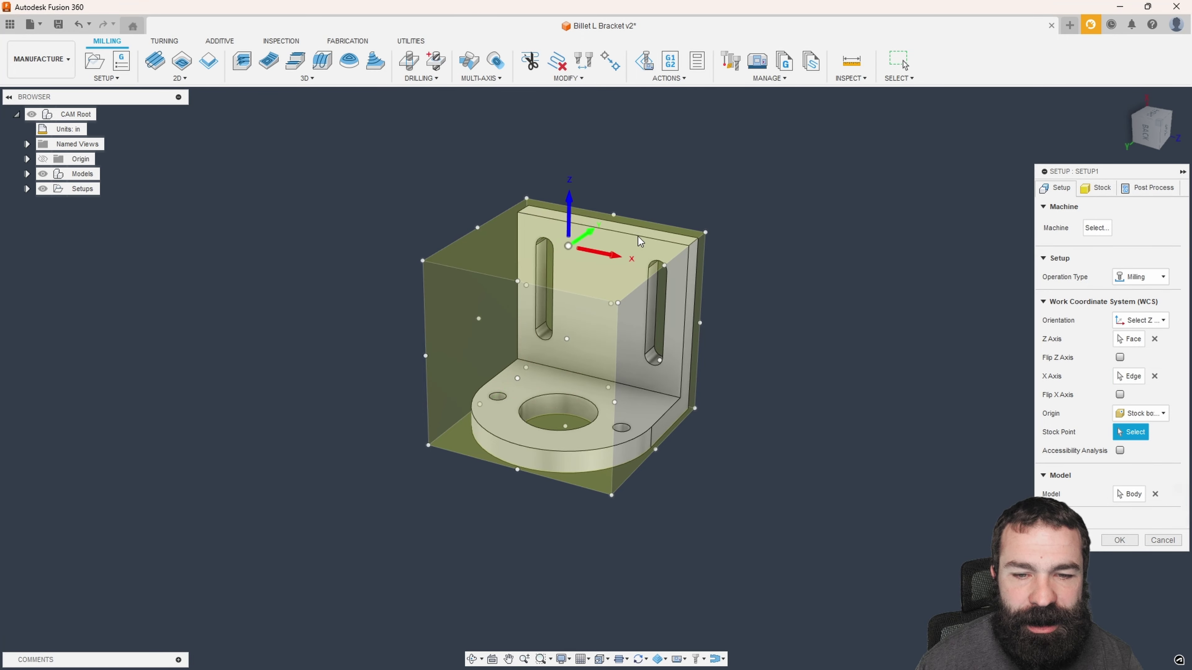
middle_click_drag(637, 237, 670, 346, "shift")
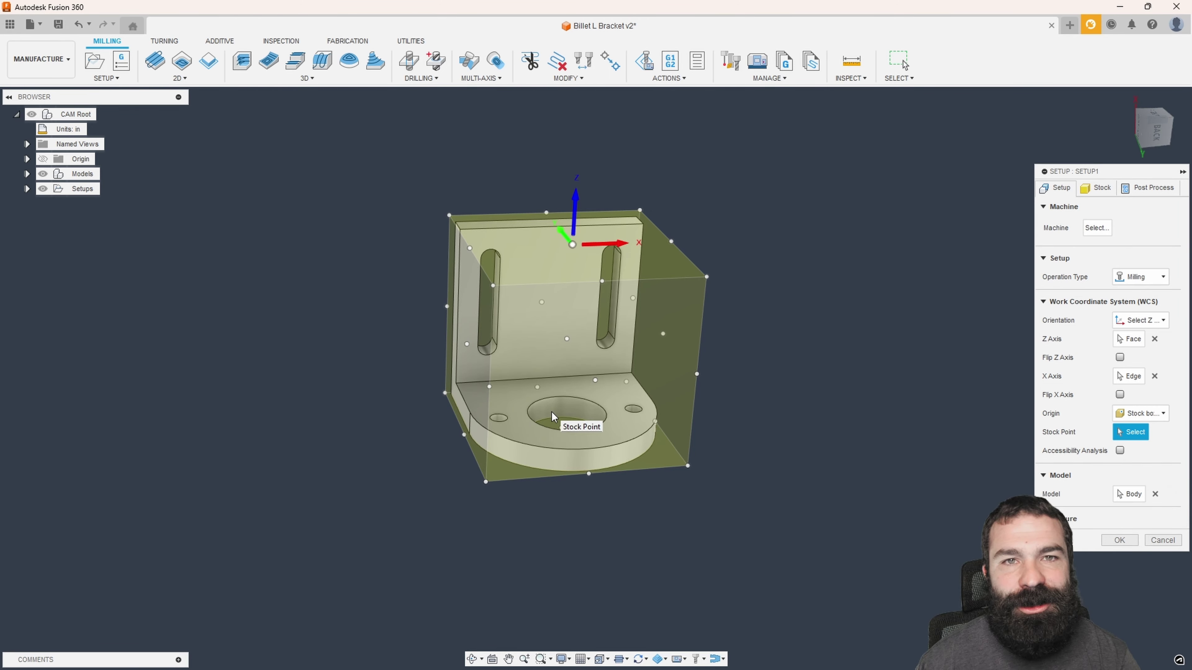
middle_click_drag(559, 416, 561, 420, "shift")
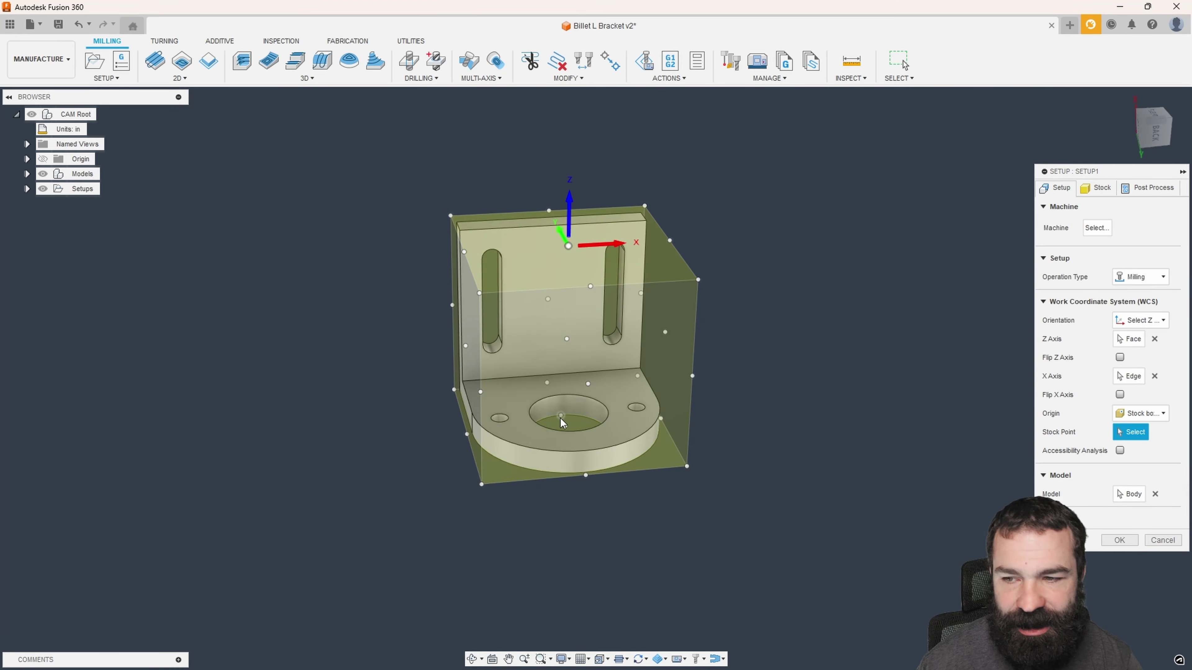
Step: Define the stock as a fixed size box with width, depth and height of 2 in each
left_click(1096, 188)
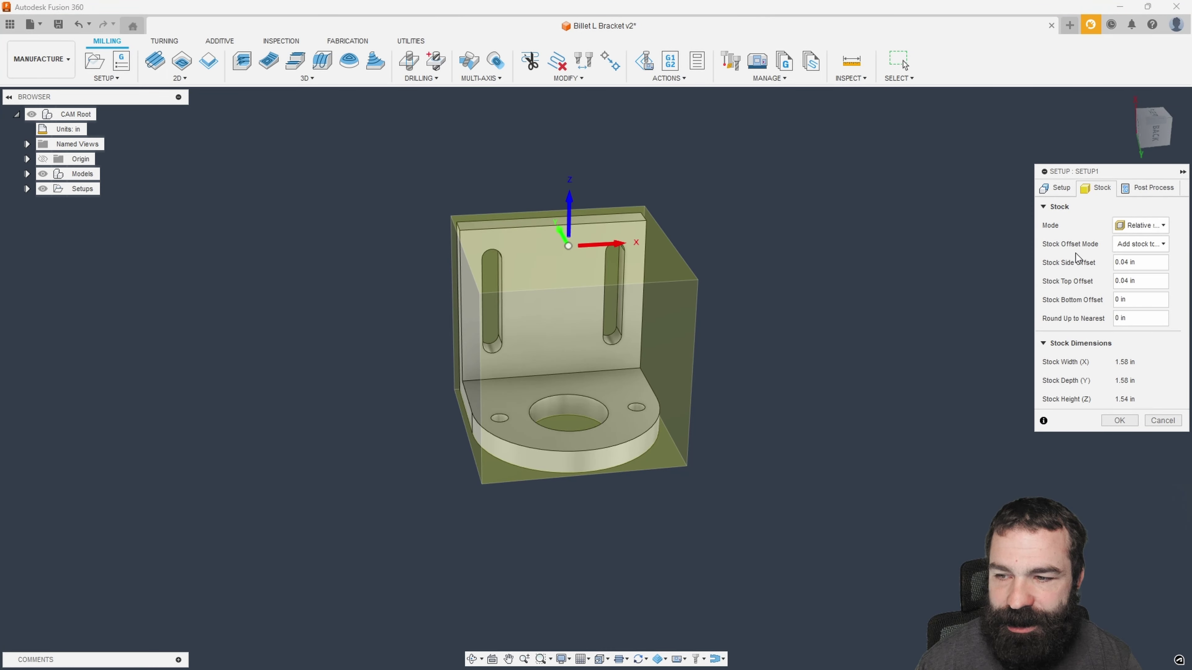
left_click(1139, 226)
left_click(1129, 242)
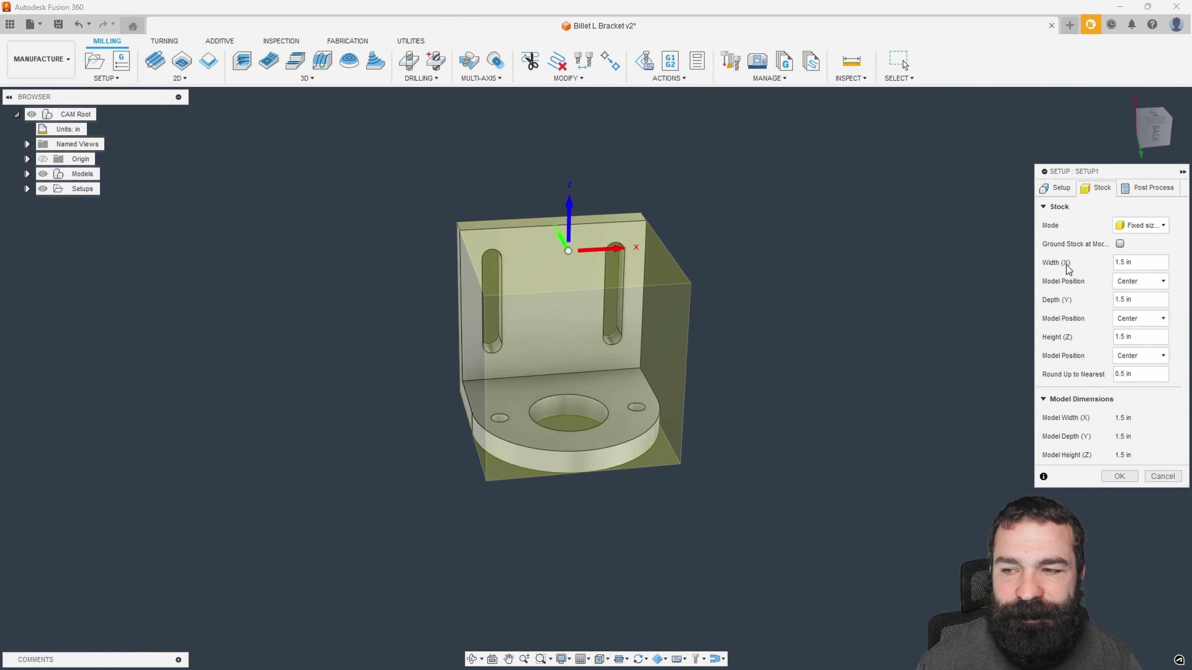
left_click(1156, 128)
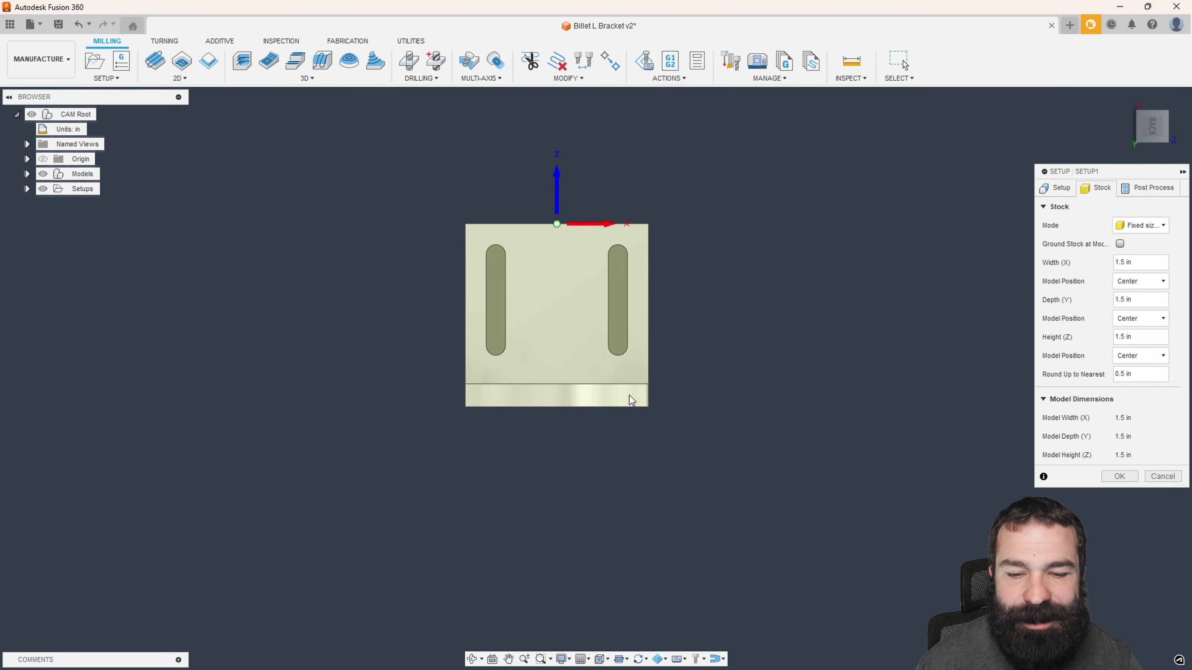
left_click_drag(1132, 262, 1121, 263)
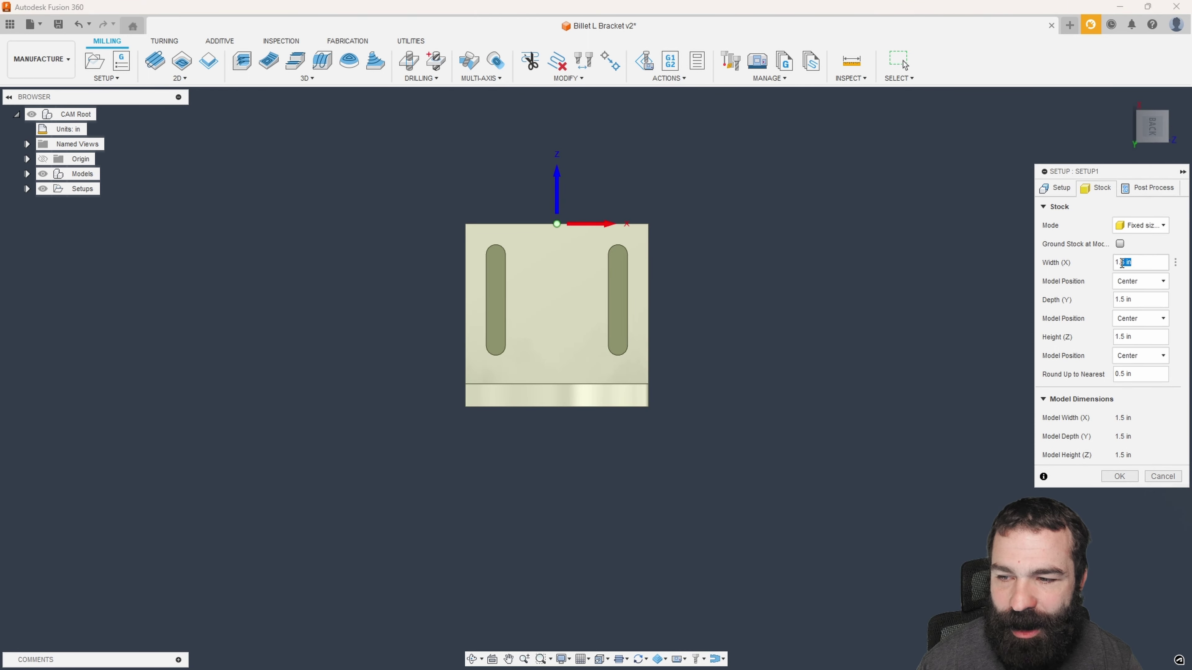
type("2")
key("Tab")
type("2")
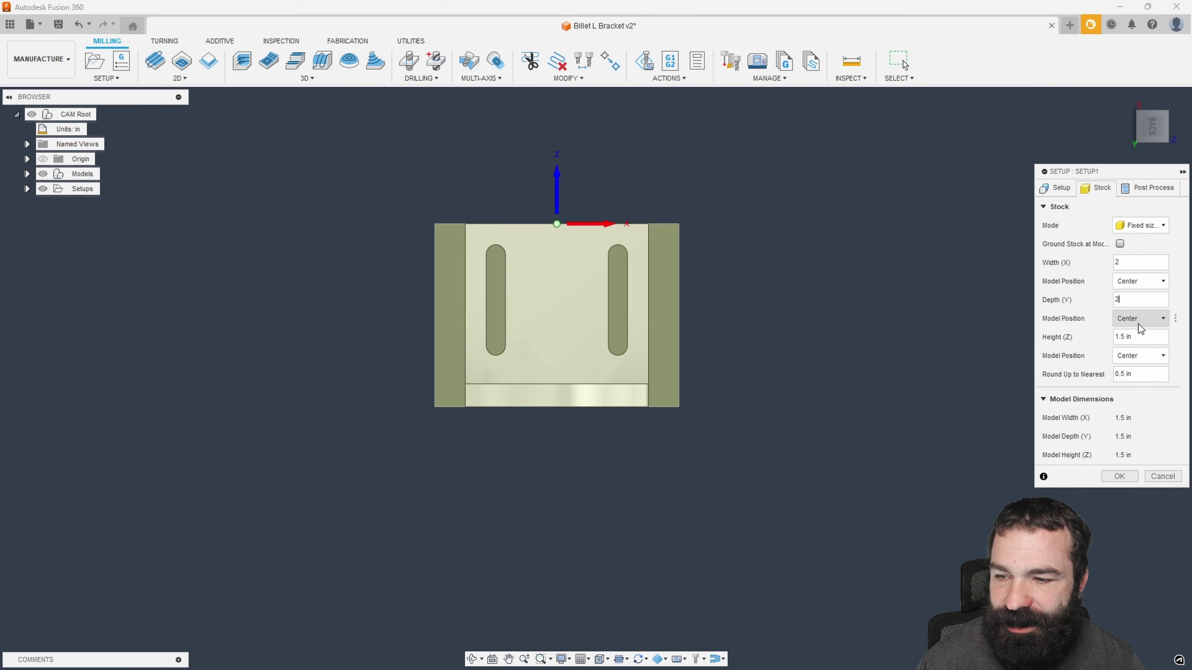
left_click(1140, 337)
left_click_drag(1139, 337, 1108, 344)
type("2")
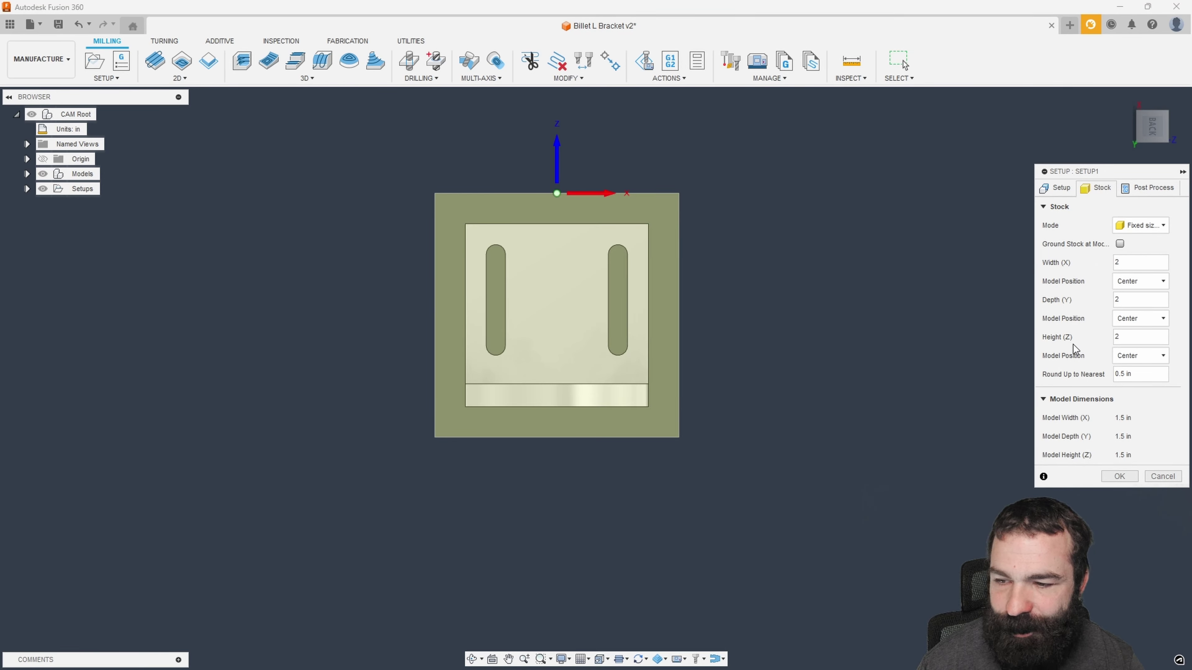
Step: Position the model in the stock height by an offset of 0.03 in from the stock's top
left_click(1126, 357)
left_click(1123, 371)
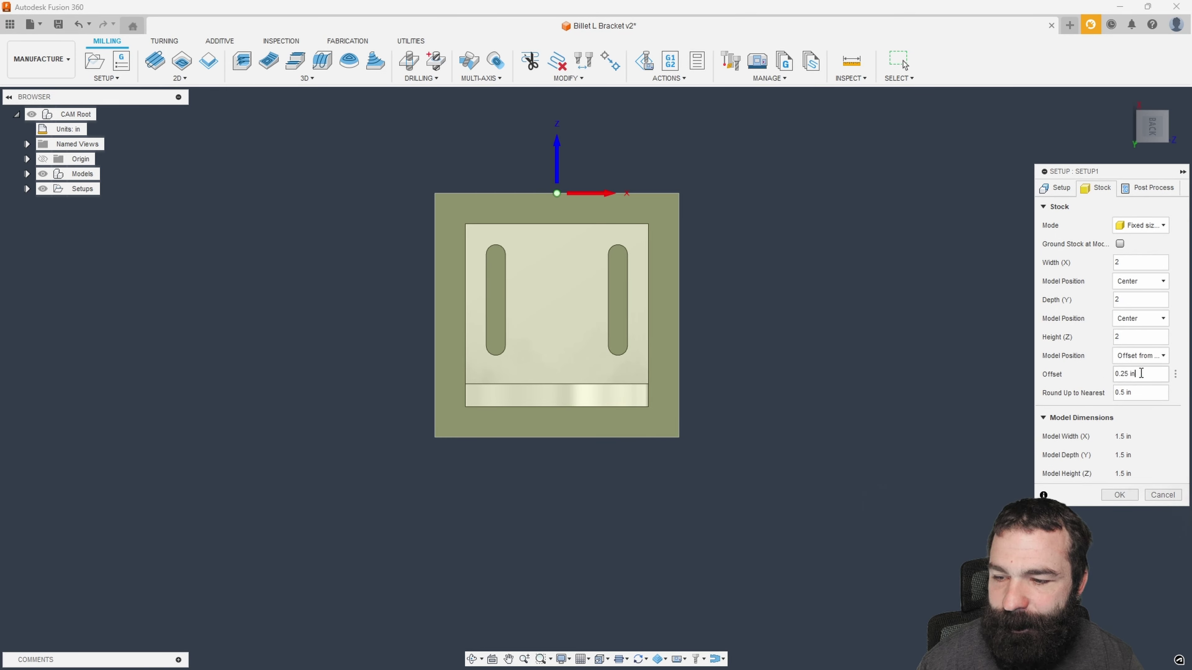
left_click_drag(1141, 374, 1062, 378)
type(".03")
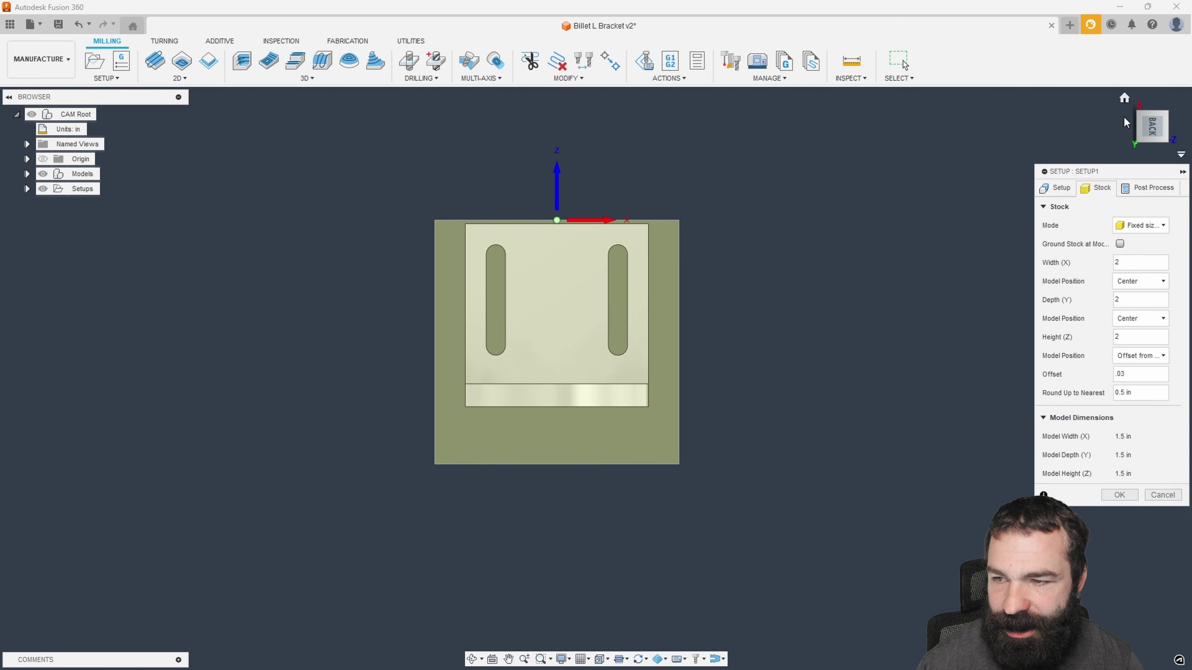
Step: Place the work origin on the stock's bottom corner behind the slotted plate, at its X-minimum end, and finish the setup
left_click(1125, 97)
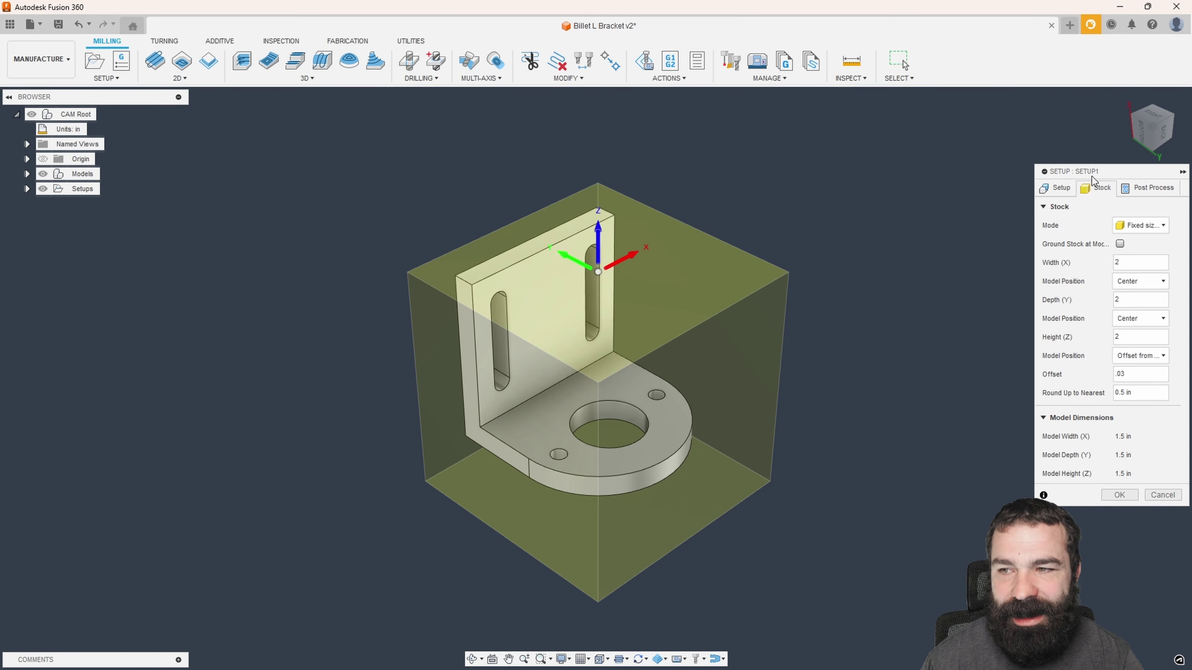
left_click(1165, 134)
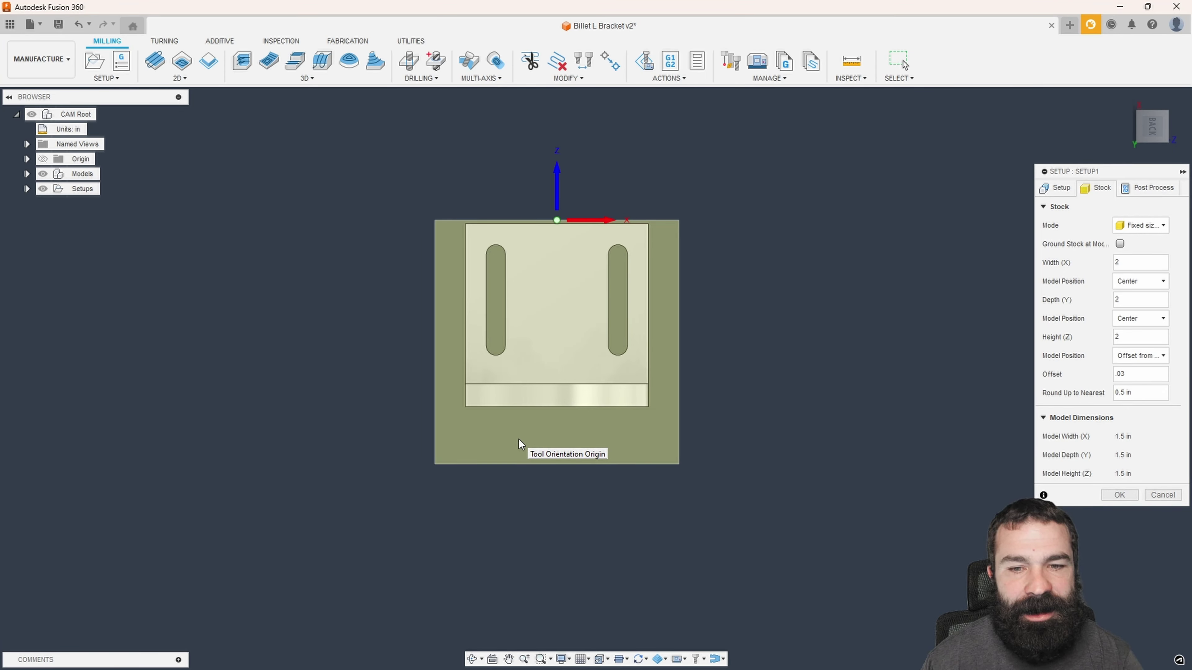
left_click(1138, 113)
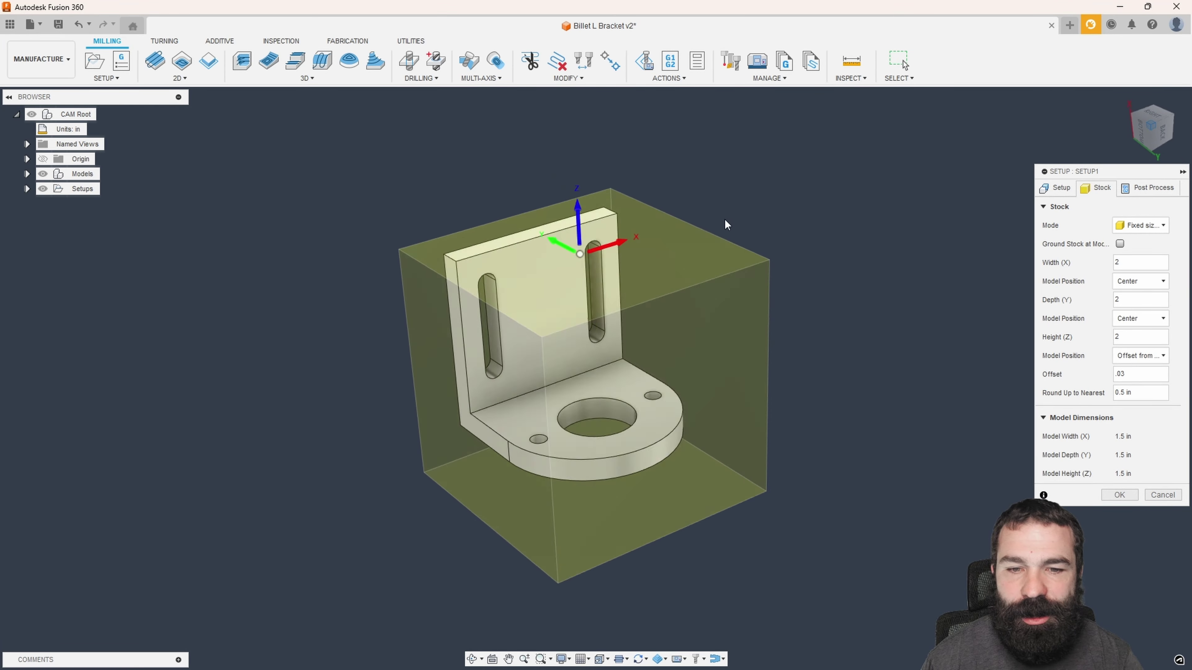
left_click(1058, 190)
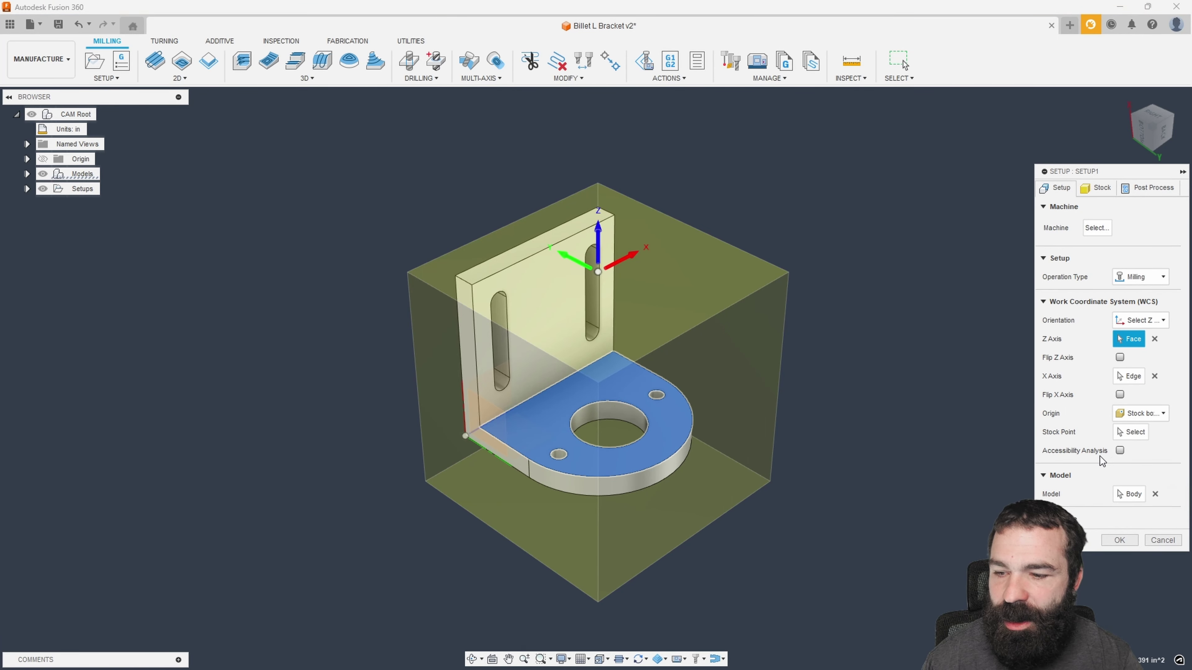
left_click(1129, 432)
left_click(425, 482)
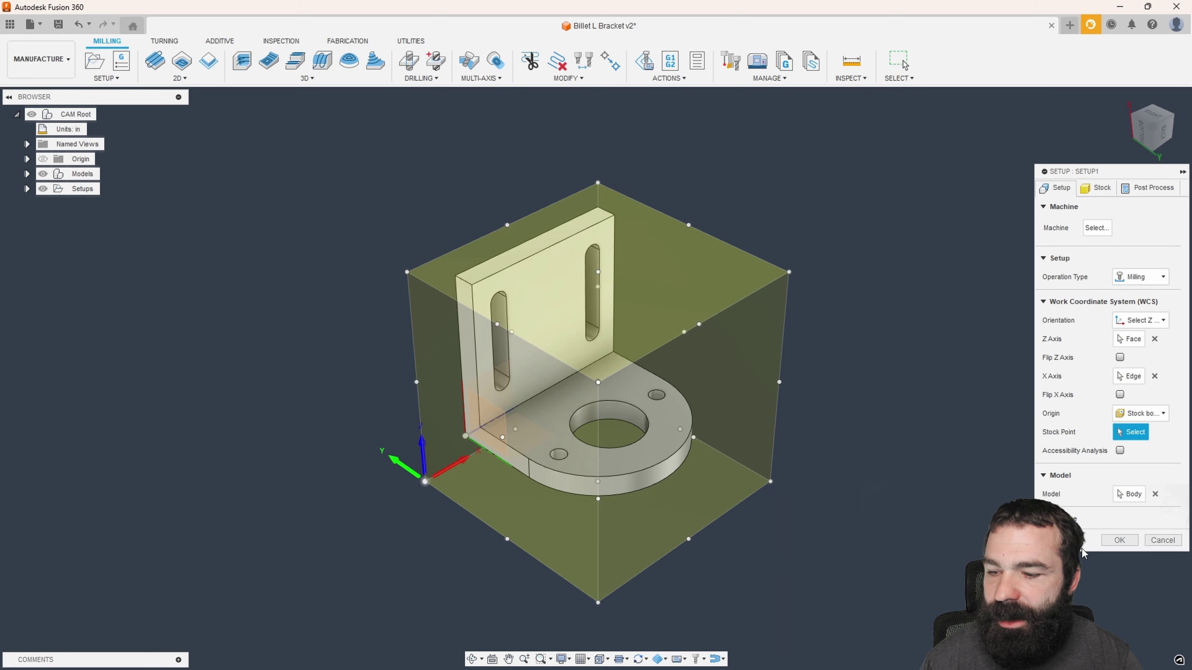
left_click(1113, 544)
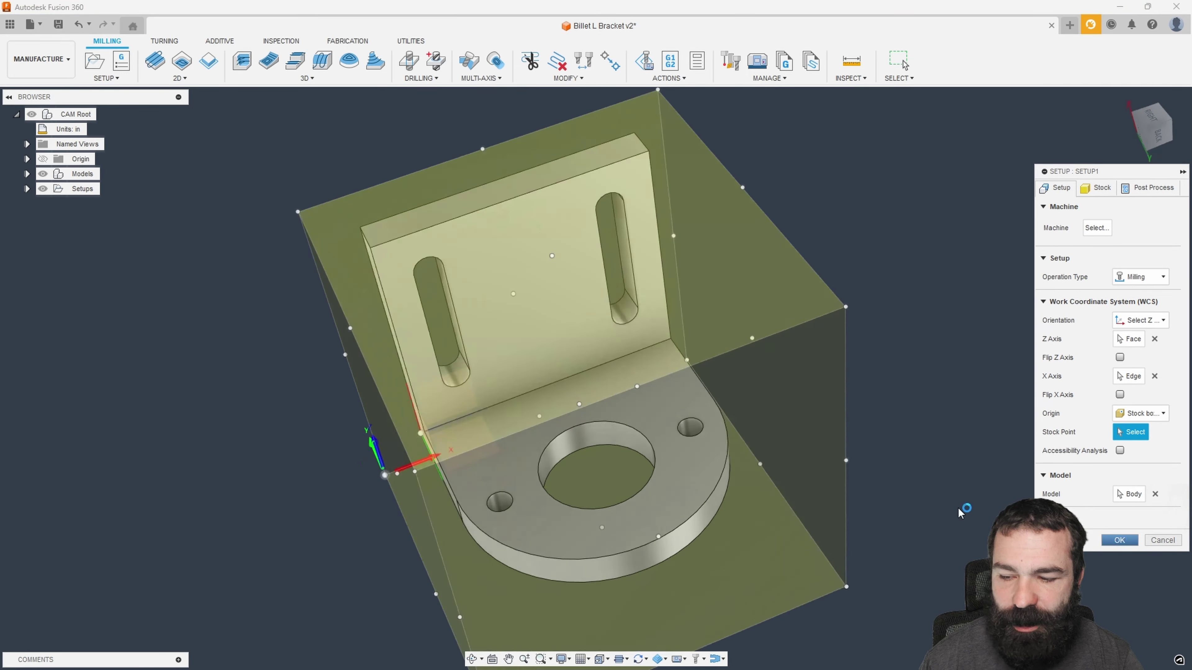
scroll(719, 449, "down", 3)
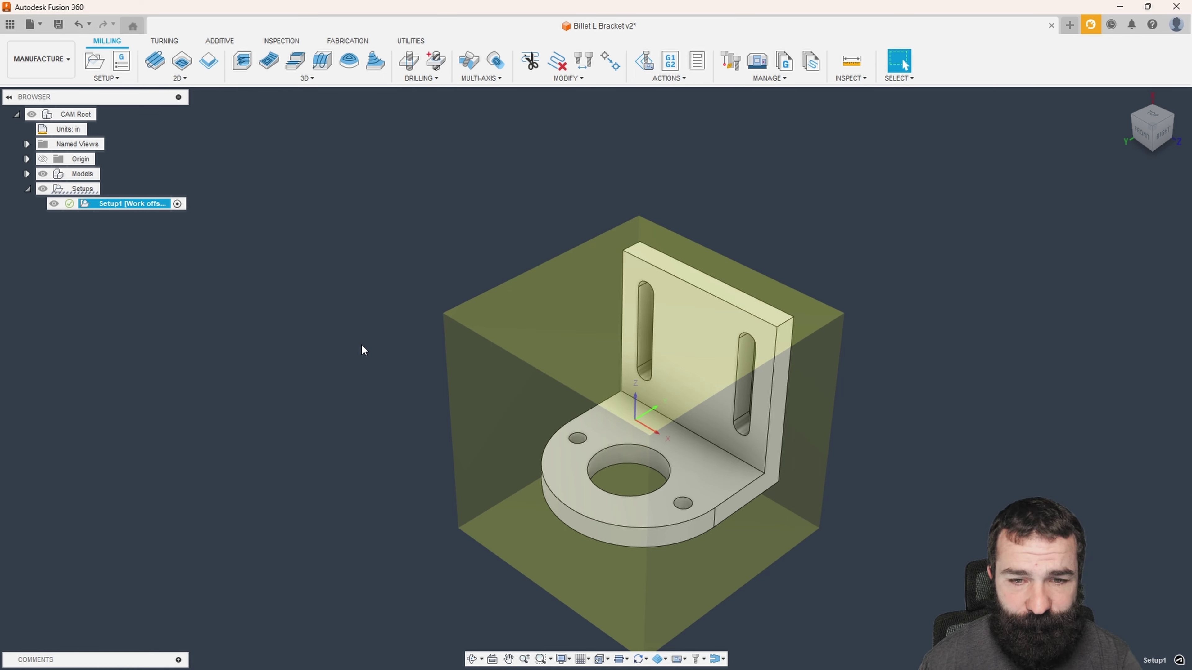
Step: Check the distance from the slotted plate's top face down to the round flange's inner face
left_click(711, 285)
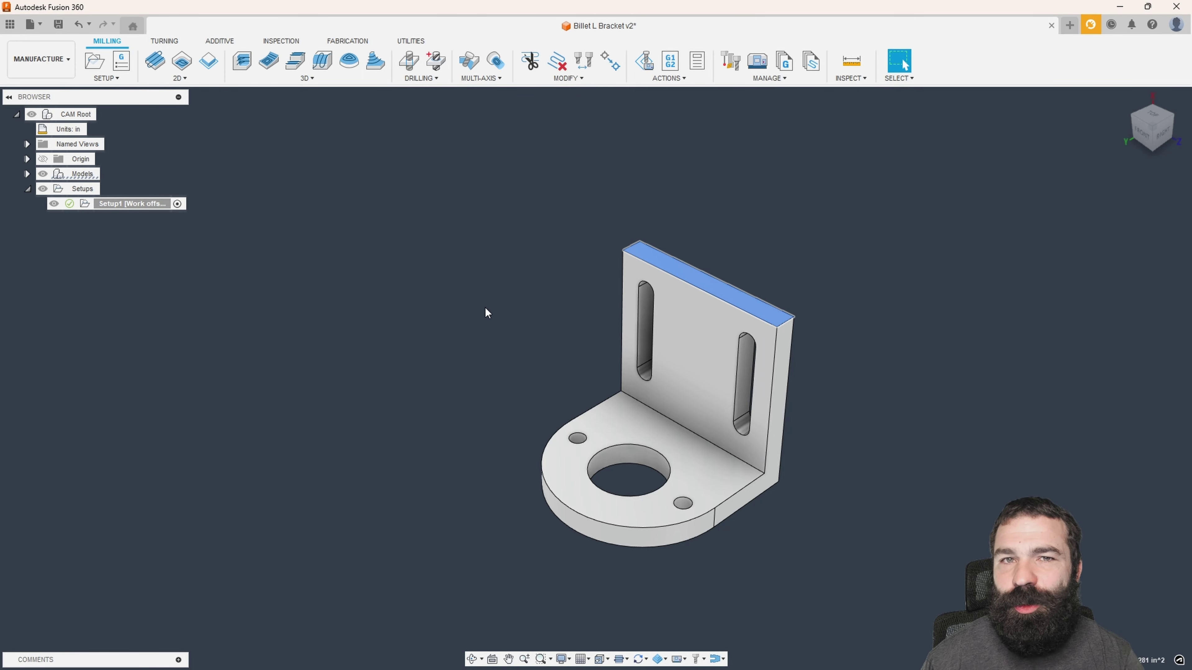
left_click(629, 425, "ctrl")
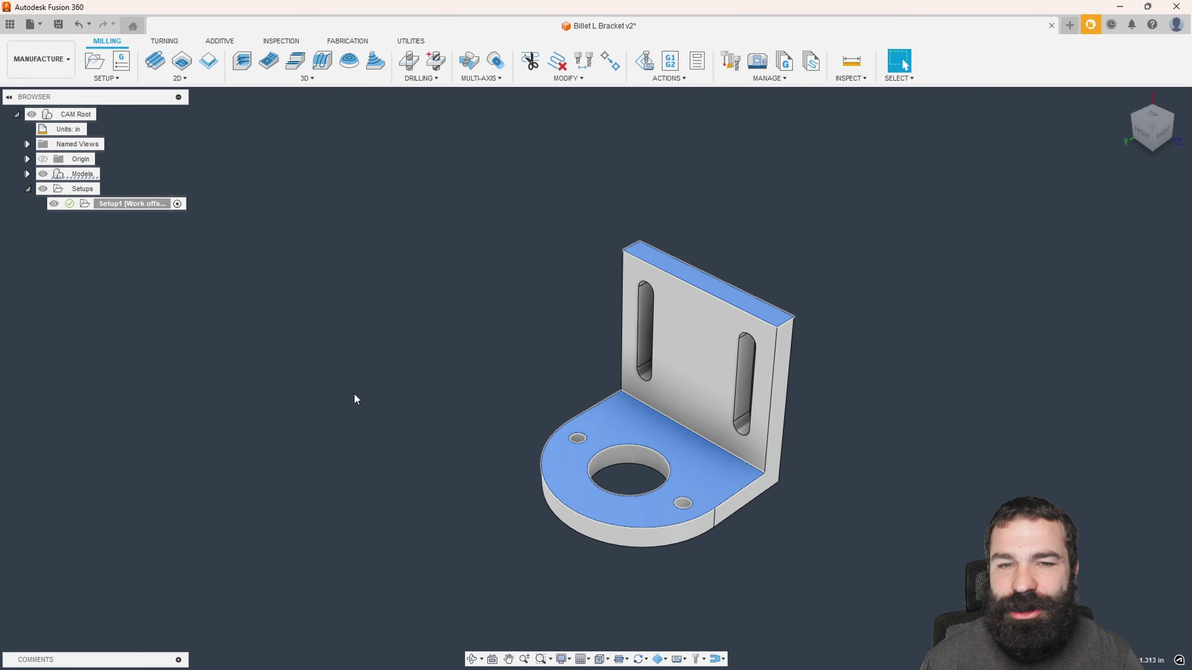
left_click(407, 302)
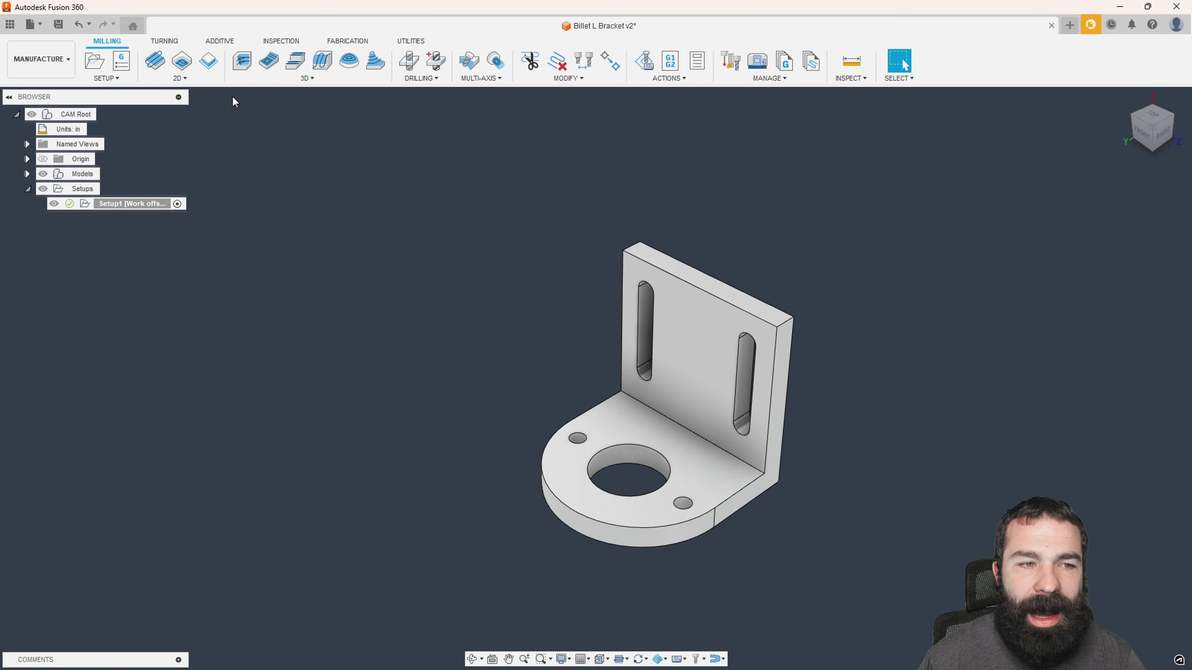
Step: Start a 3D Adaptive operation using the Fusion 360 Library's 1/2" flat endmill with the Aluminum - Roughing preset
left_click(243, 66)
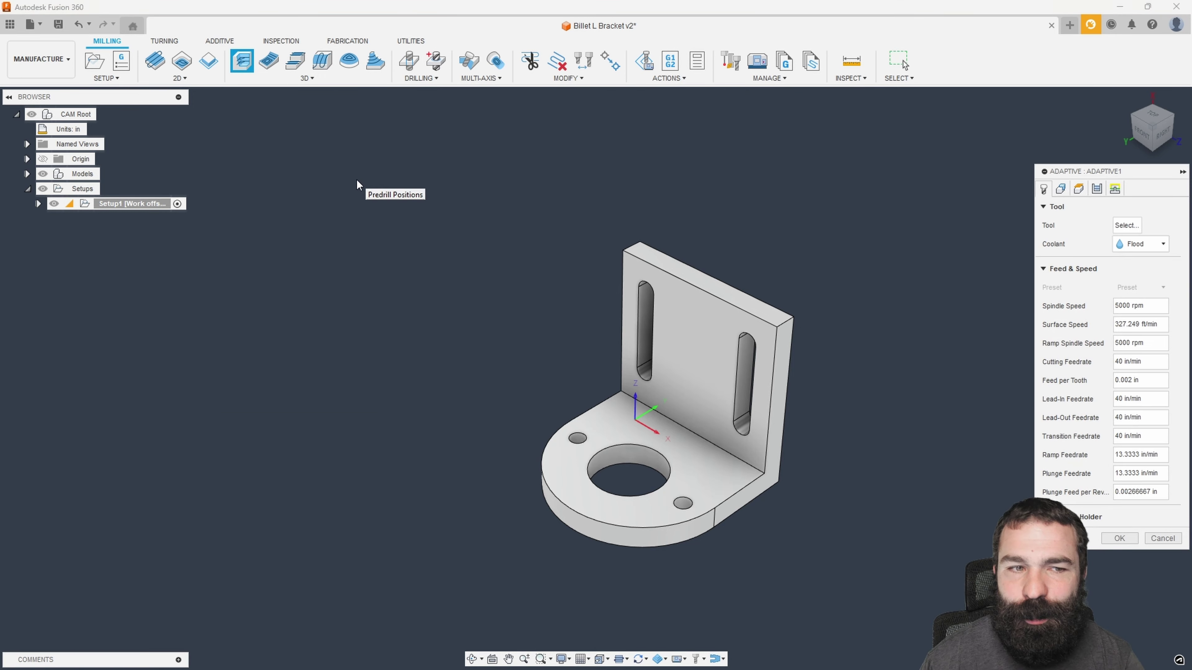
left_click(1126, 226)
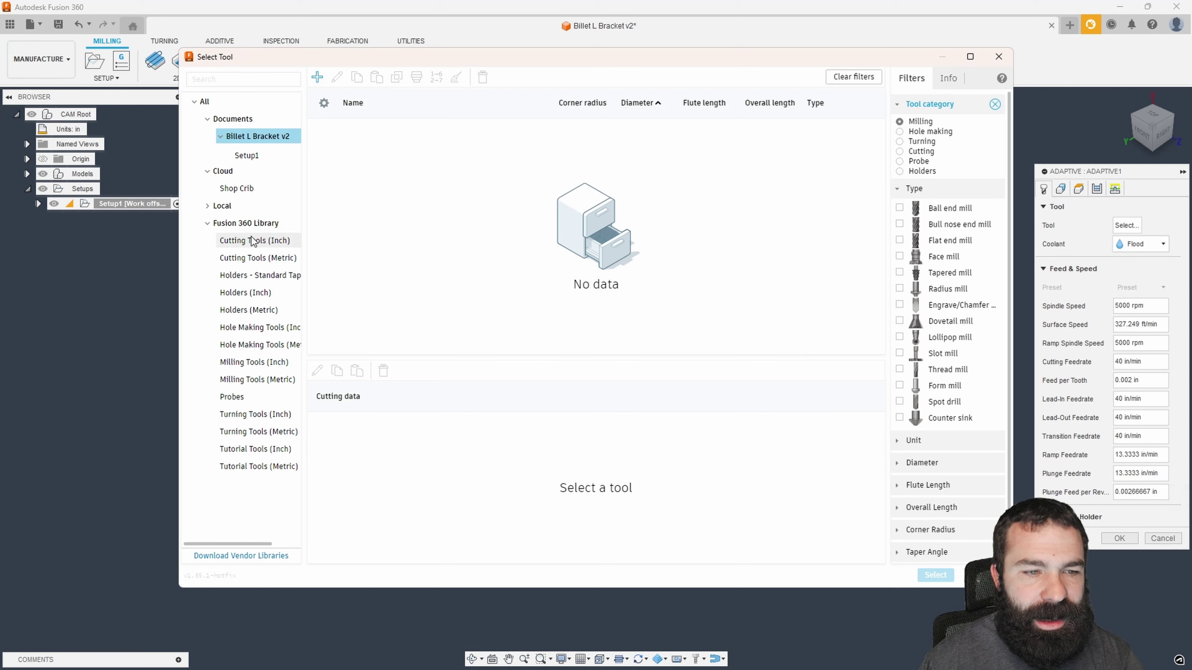
left_click(269, 224)
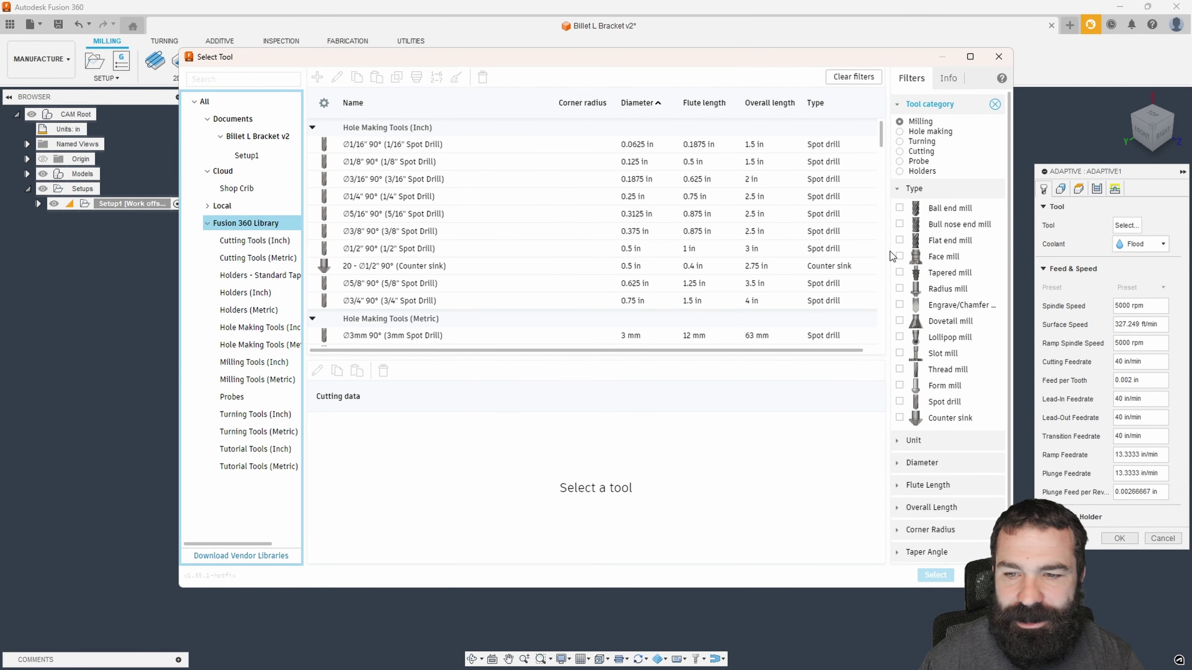
left_click(923, 242)
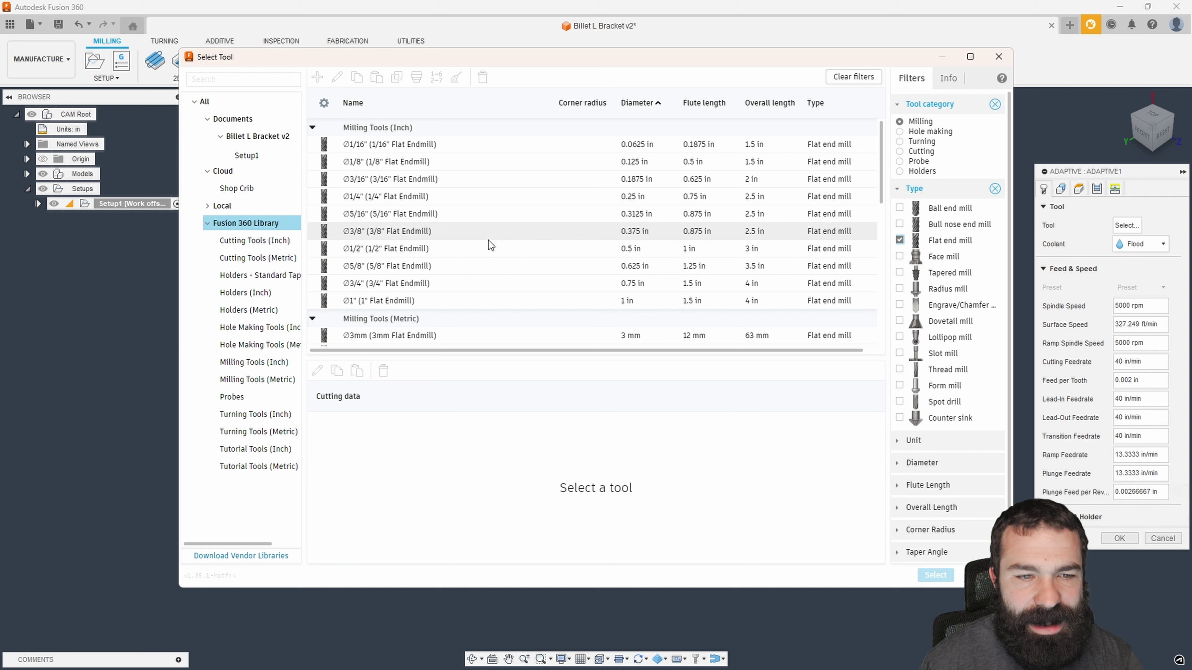
left_click(388, 247)
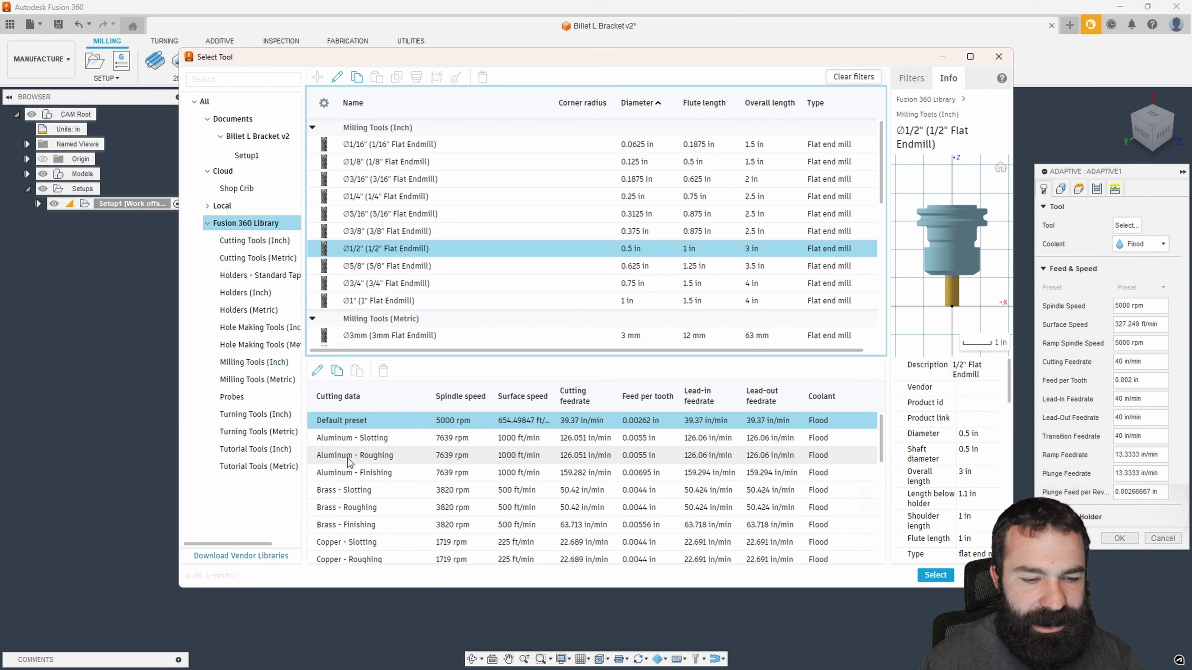
left_click(371, 458)
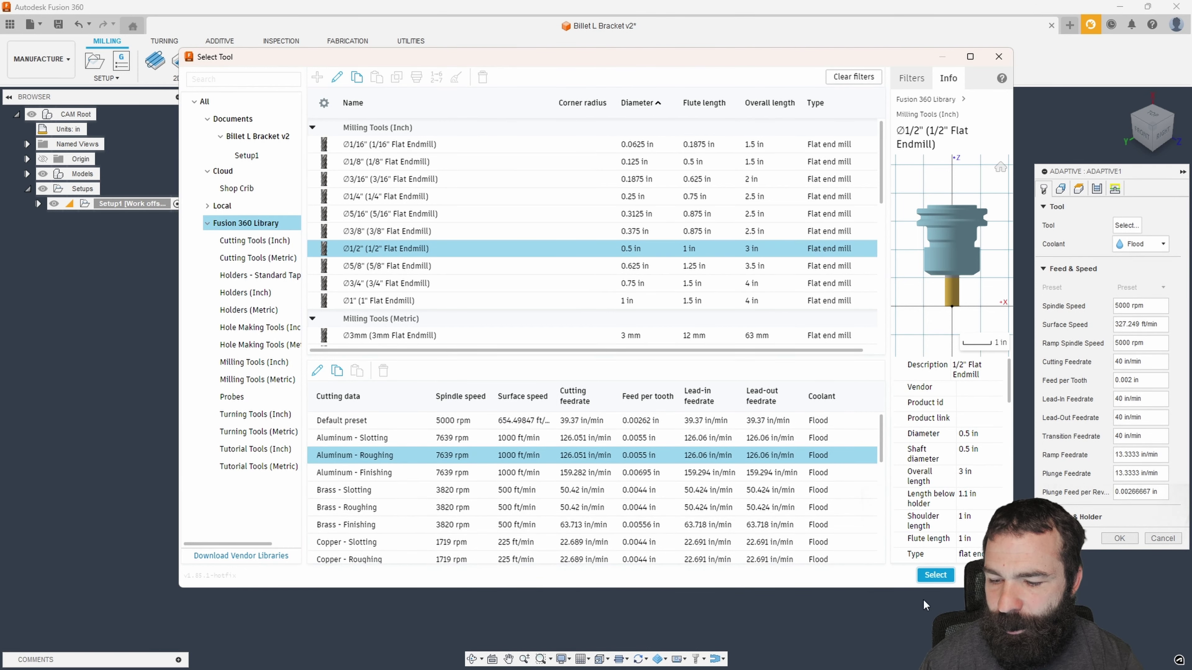
left_click(933, 574)
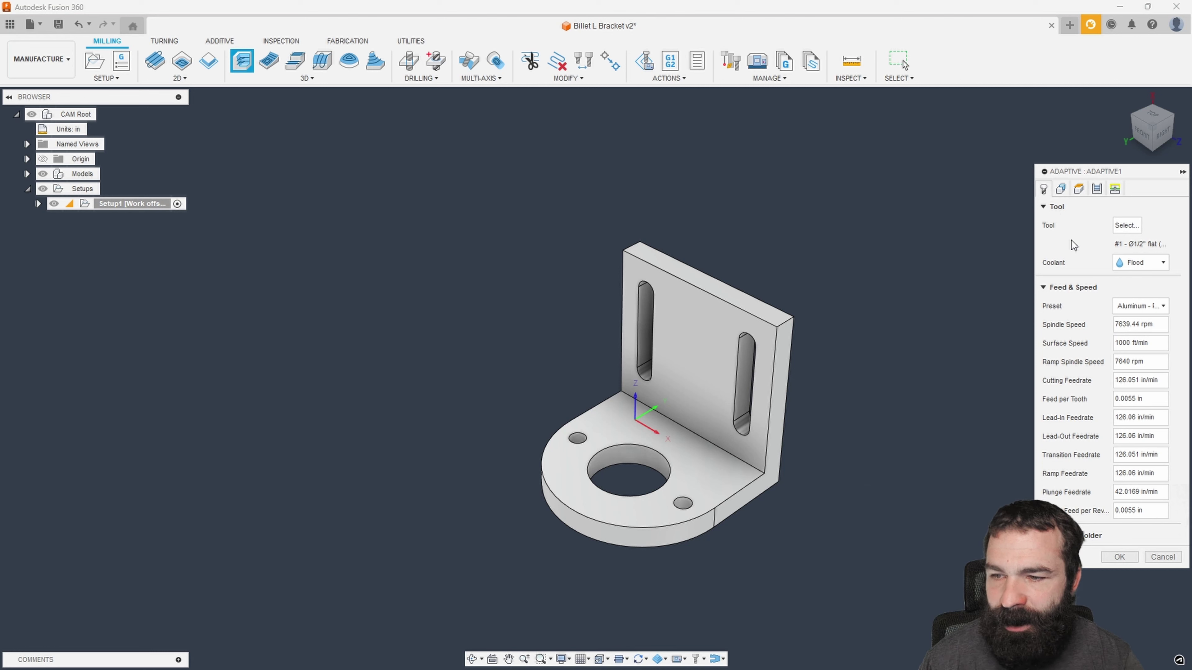
Step: Try the Rest Machining and Stock Contours options of the adaptive geometry and review the rest machining sources, keeping Rest Machining enabled
left_click(1060, 191)
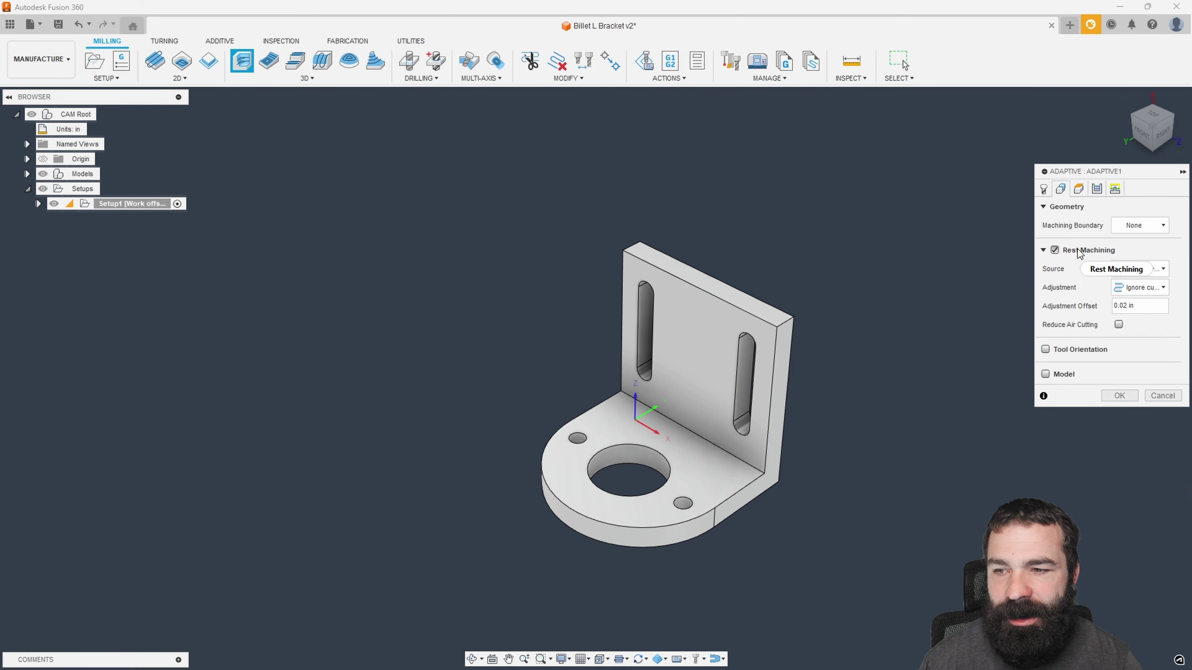
left_click(1054, 250)
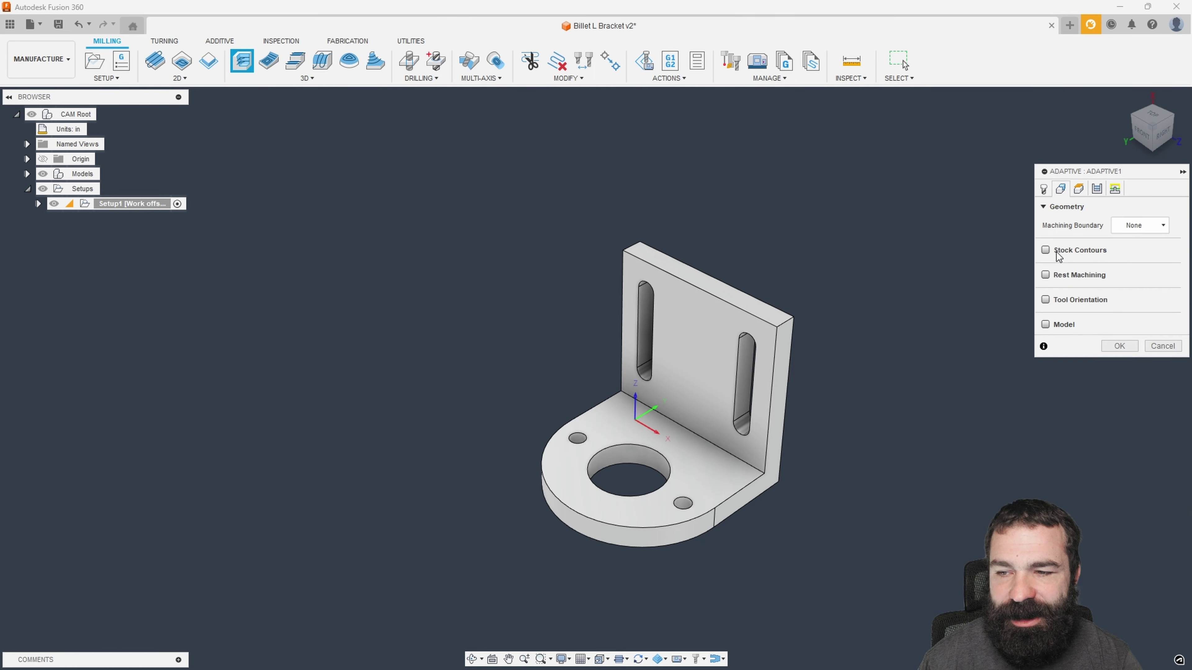
left_click(1051, 275)
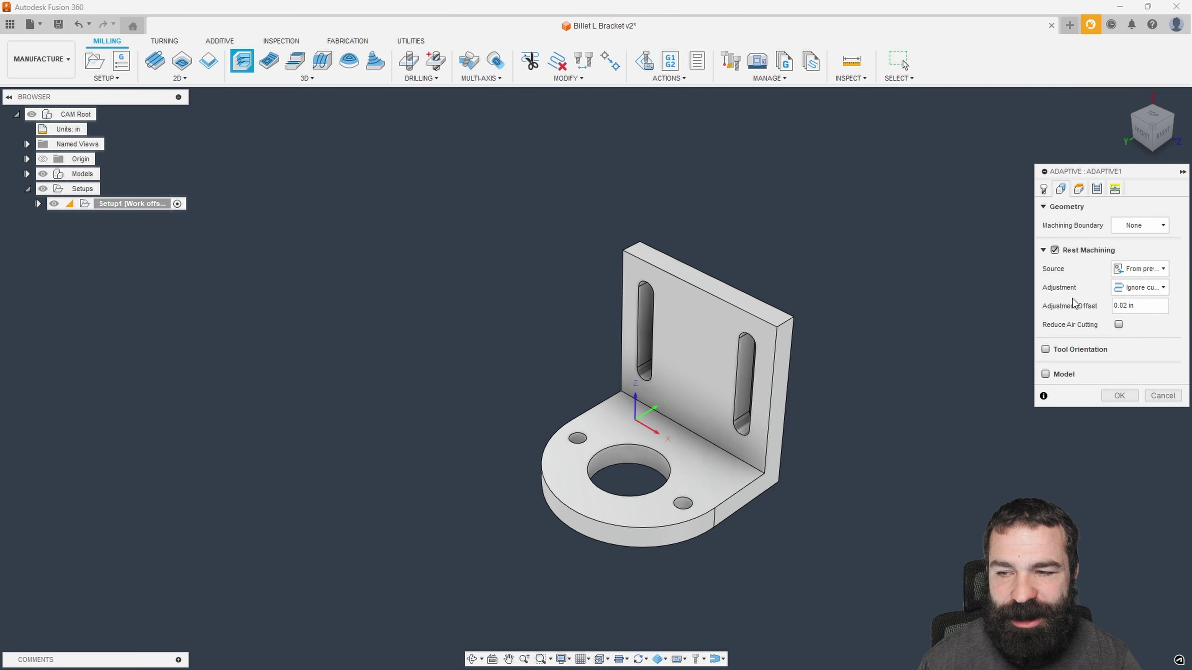
left_click(1054, 250)
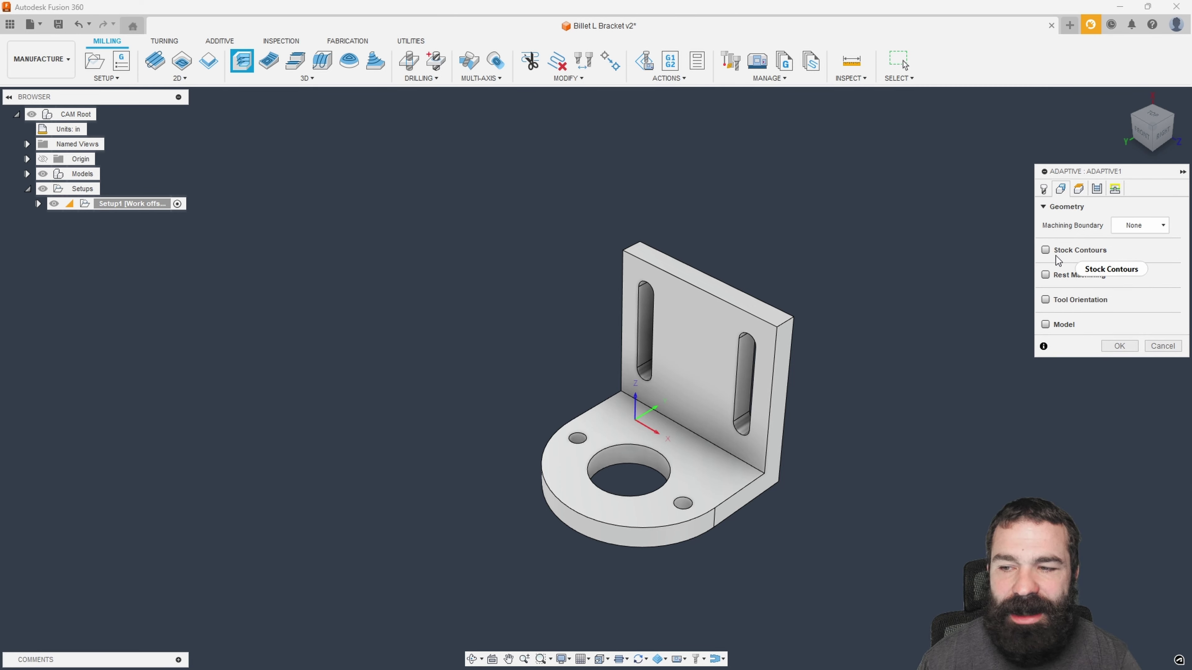
mouse_move(1057, 255)
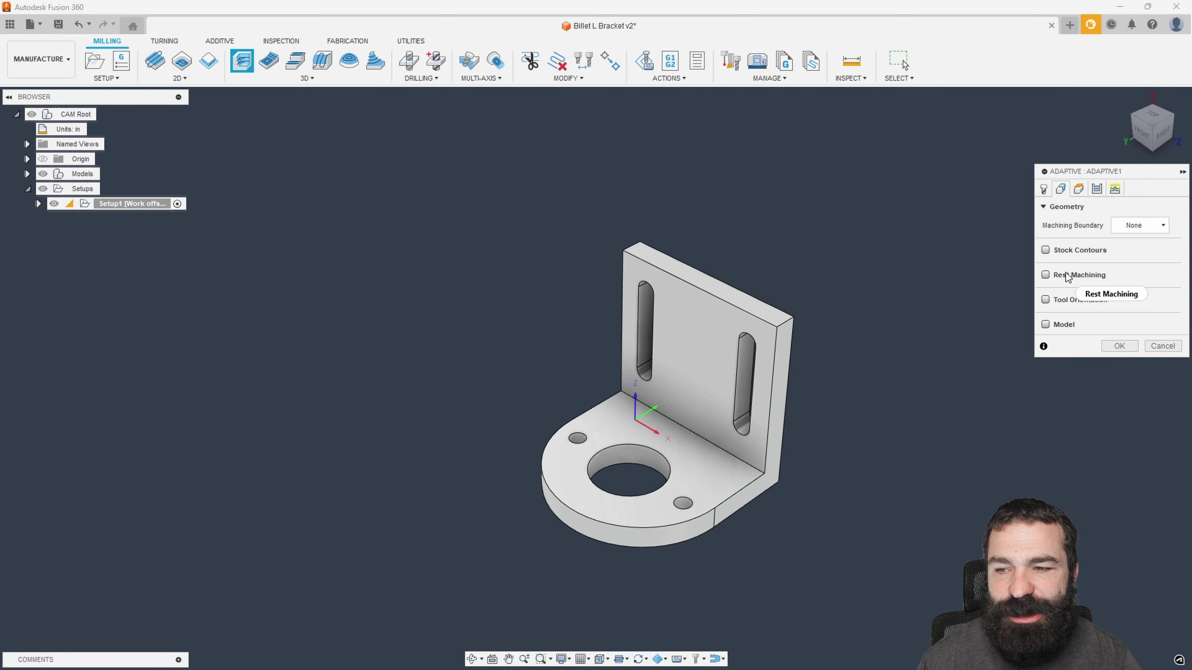
left_click(1046, 252)
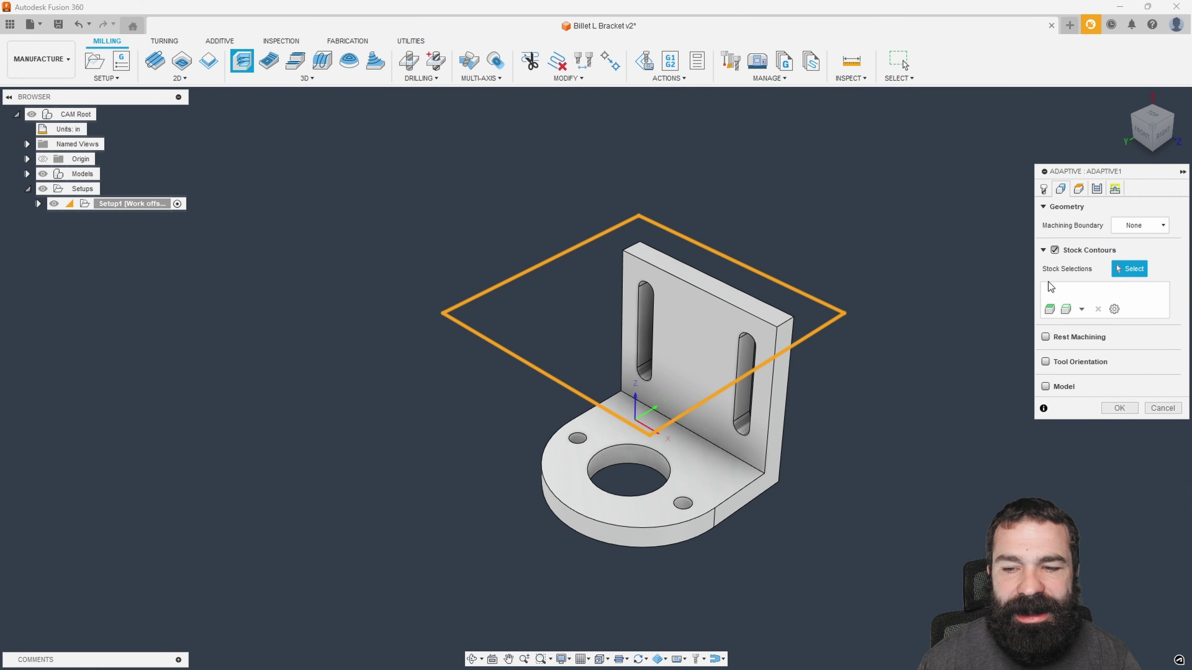
left_click(1055, 250)
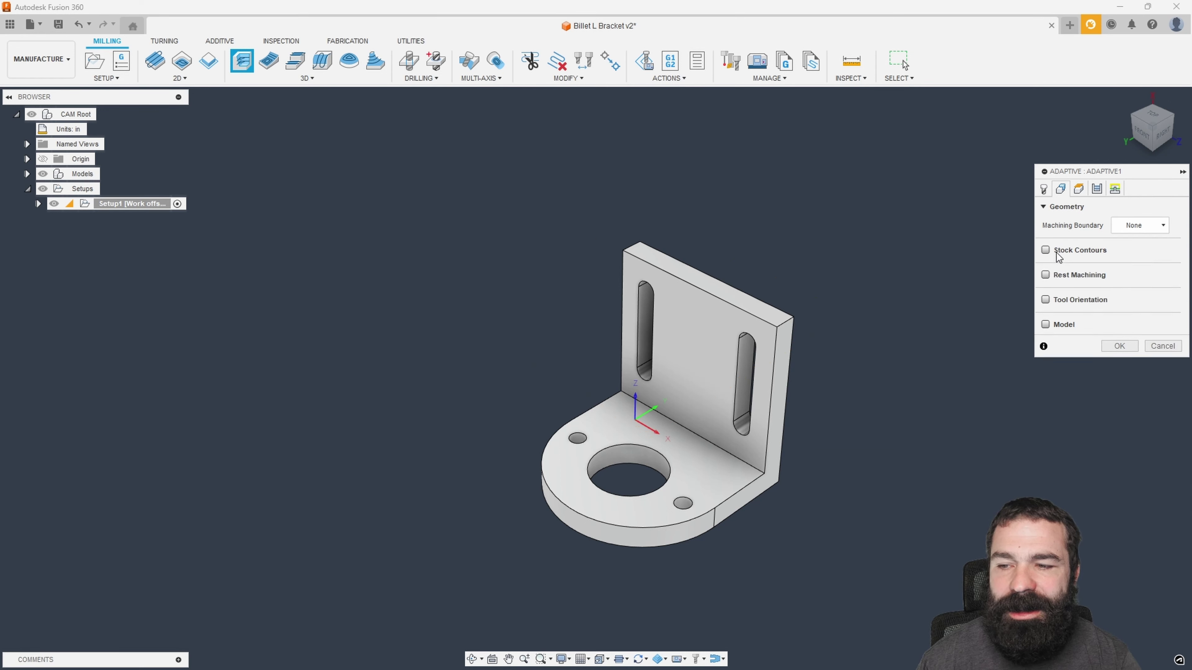
left_click(1046, 275)
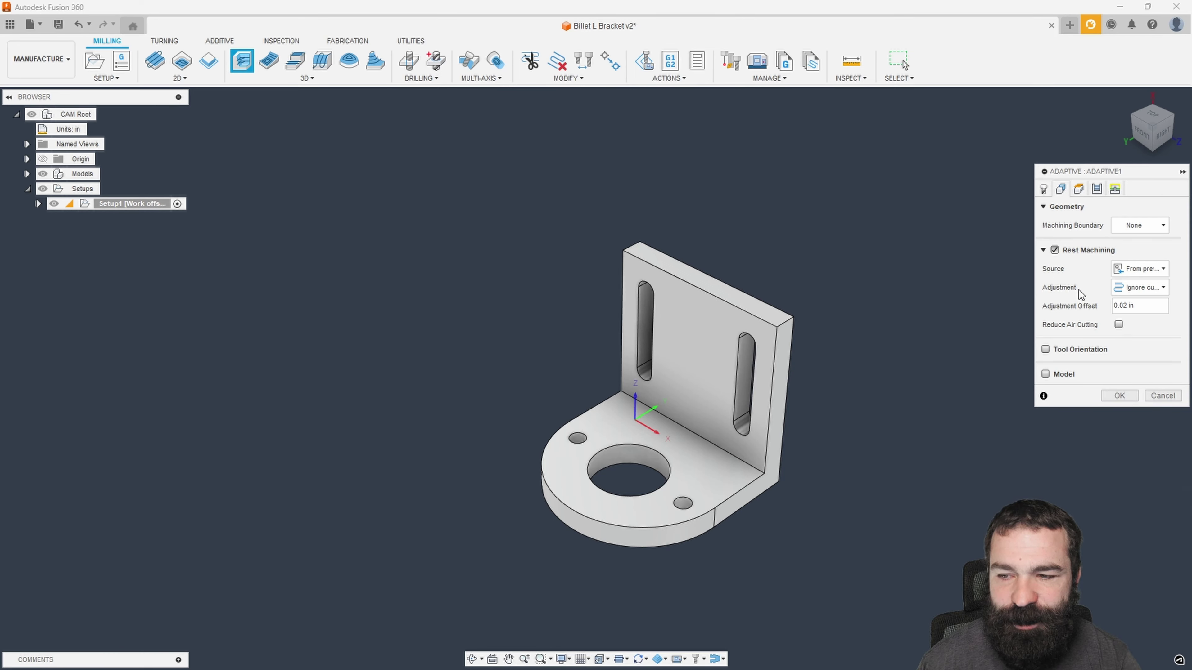
left_click(1135, 269)
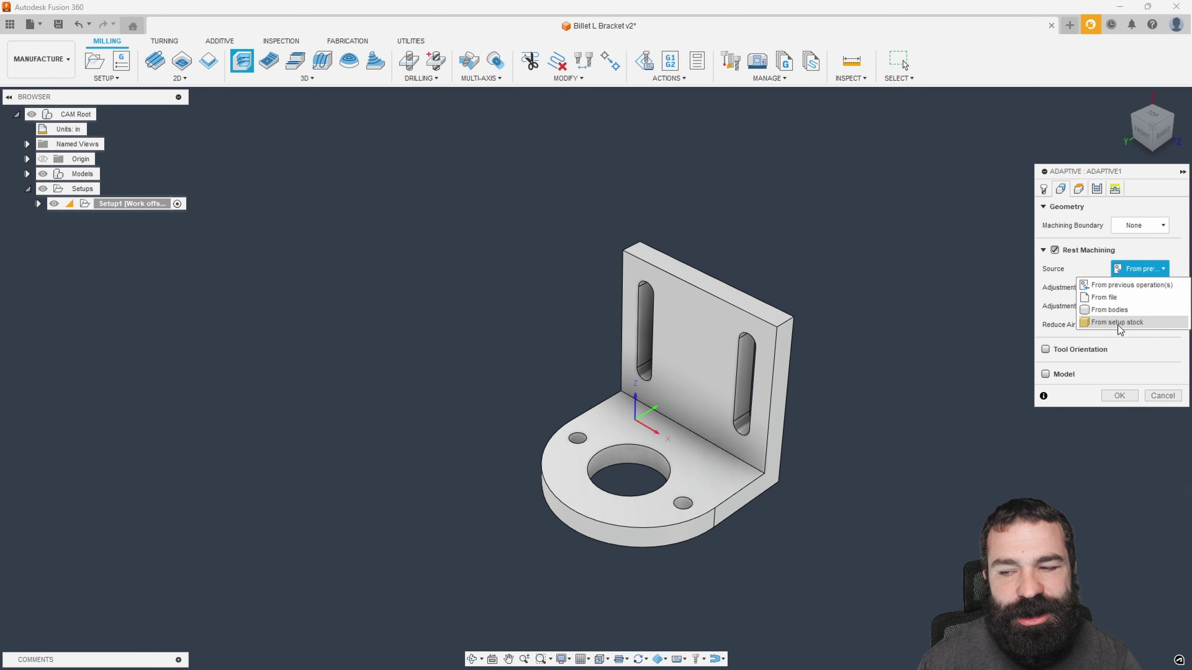
left_click(1046, 273)
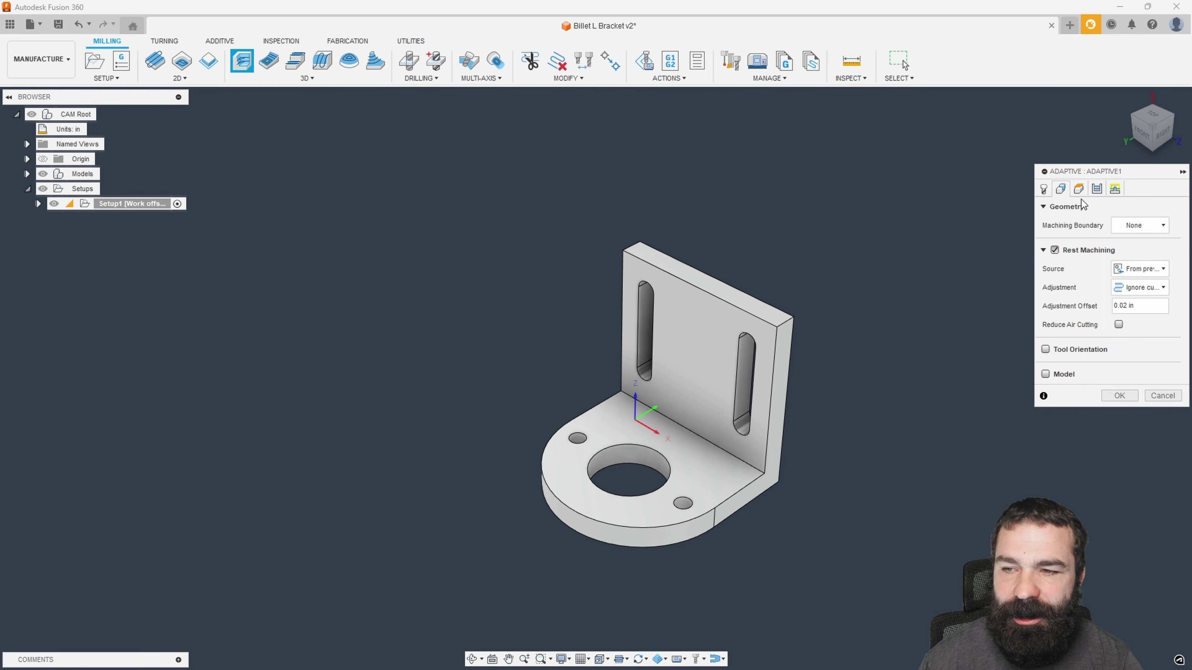
Step: Examine the expression behind the adaptive's bottom height offset and close it without changes
left_click(1078, 189)
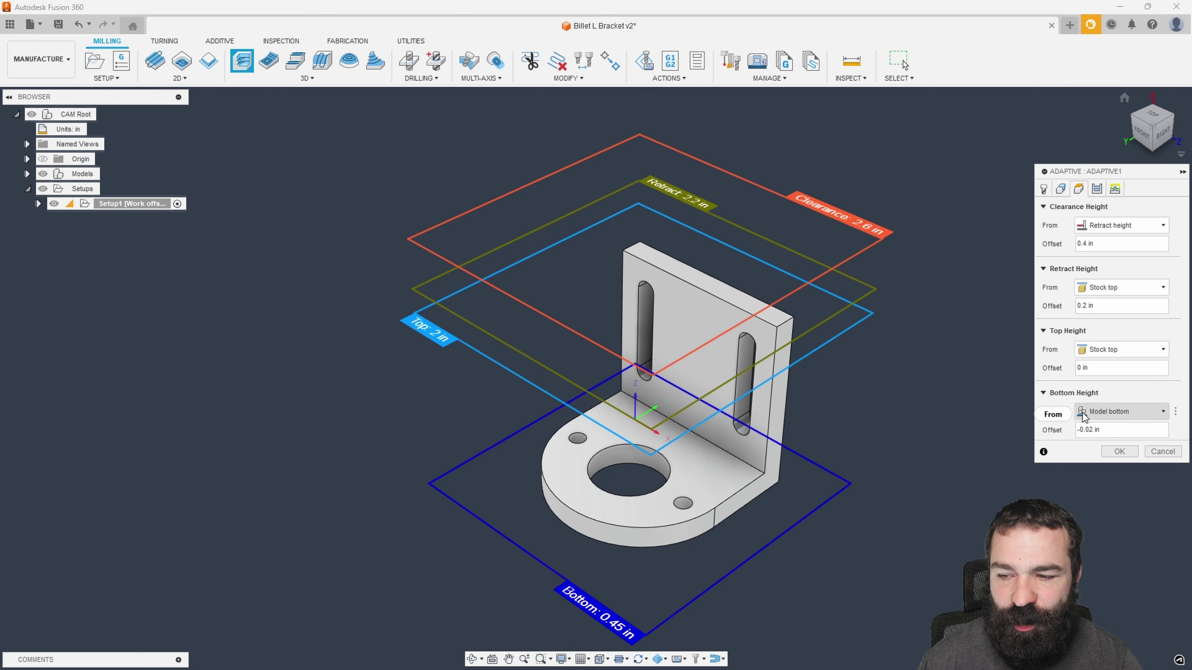
left_click(1117, 429)
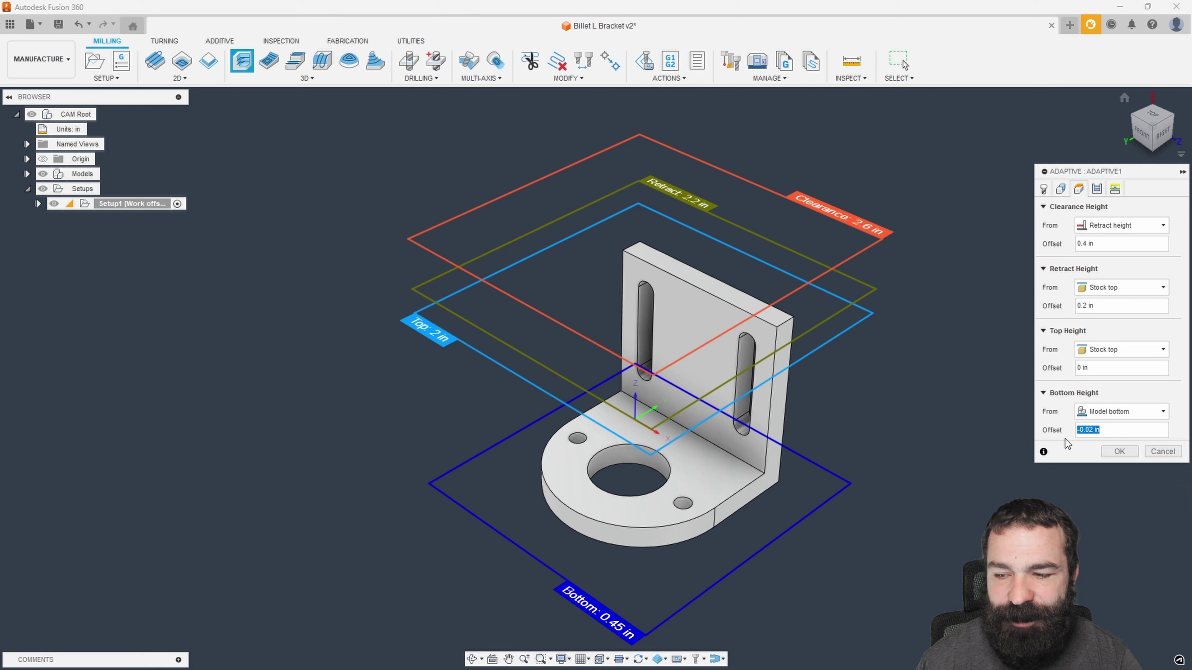
left_click(1174, 431)
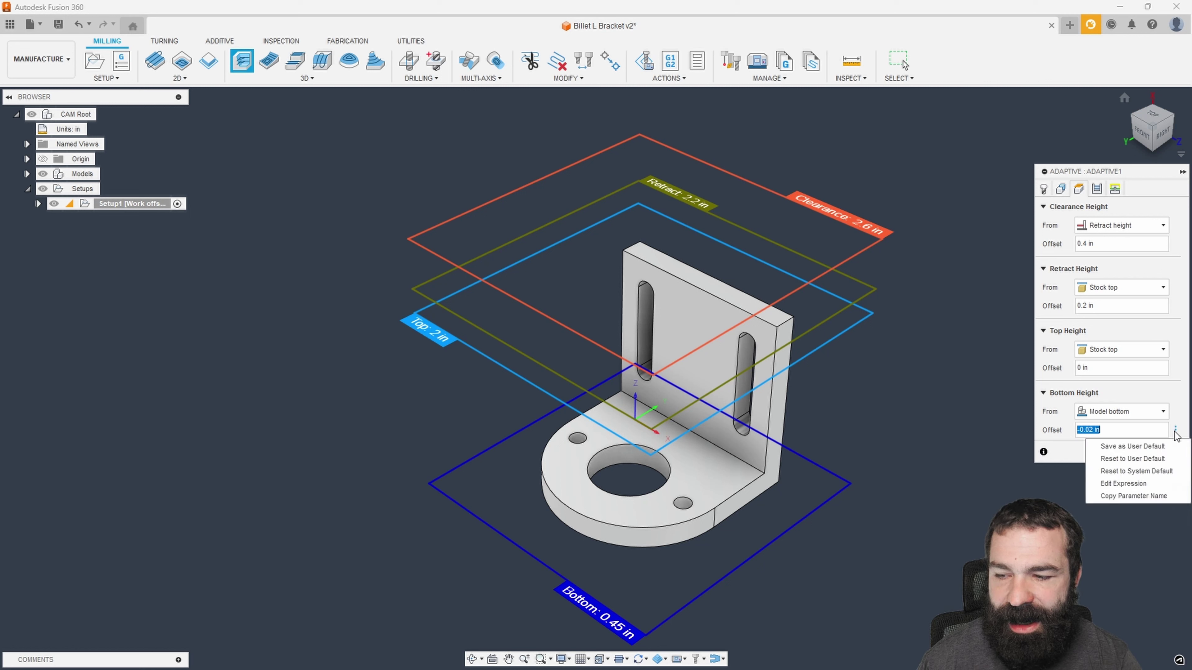
left_click(1140, 484)
left_click_drag(885, 207, 901, 207)
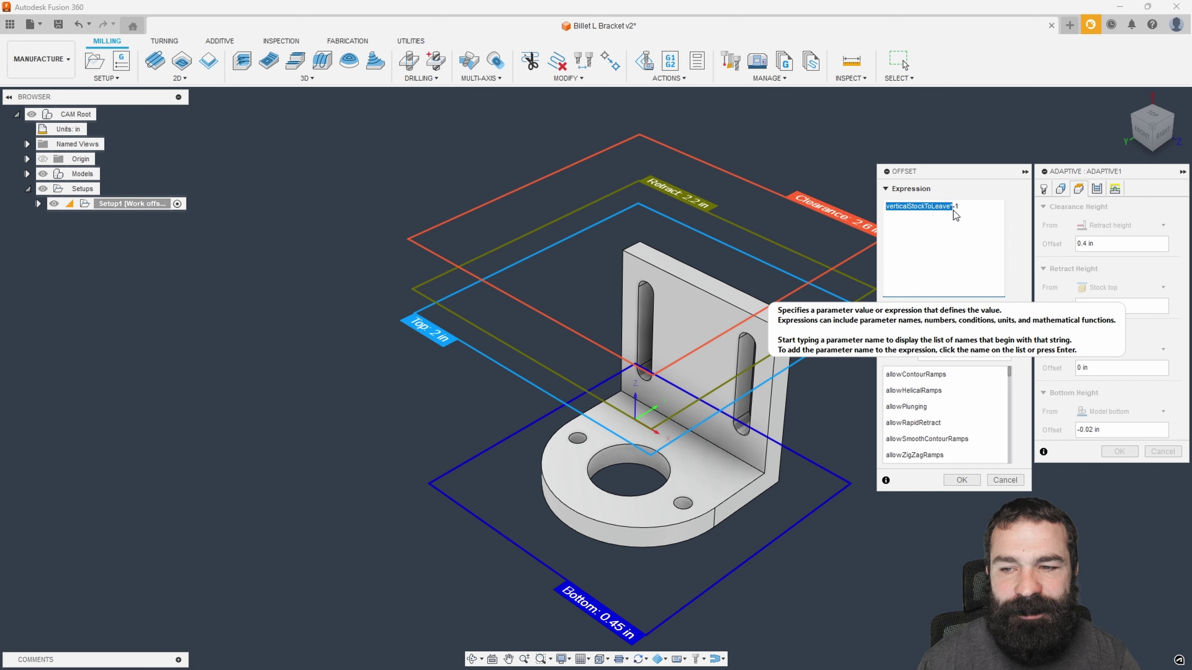
left_click_drag(958, 214, 961, 208)
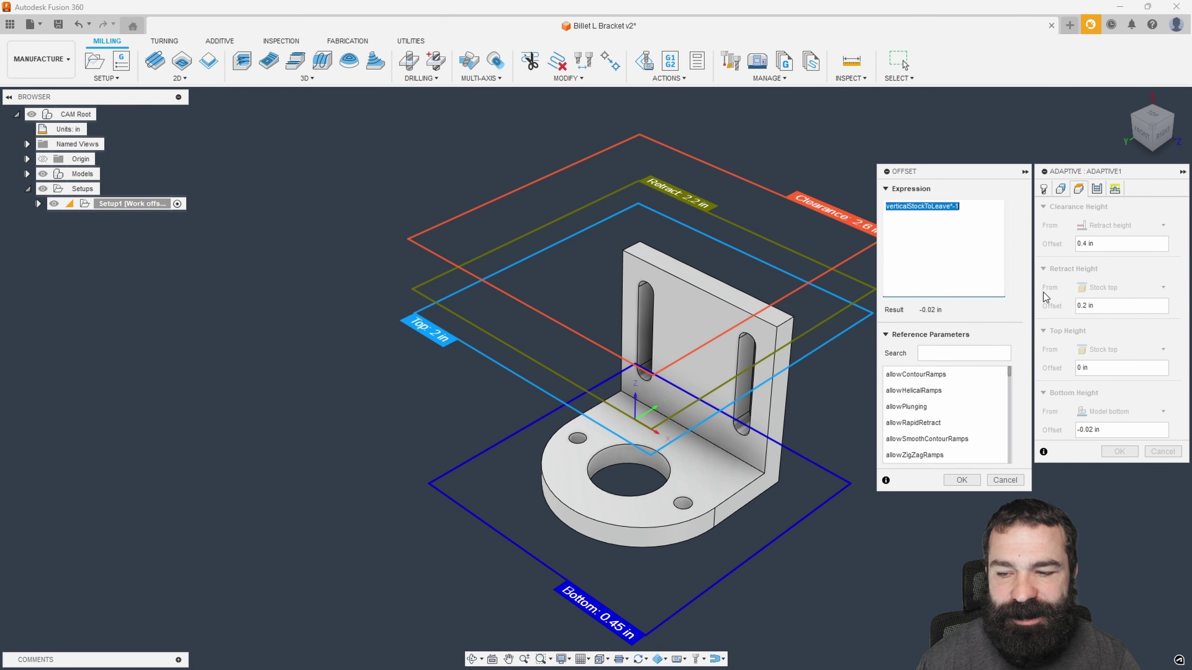
left_click(1008, 485)
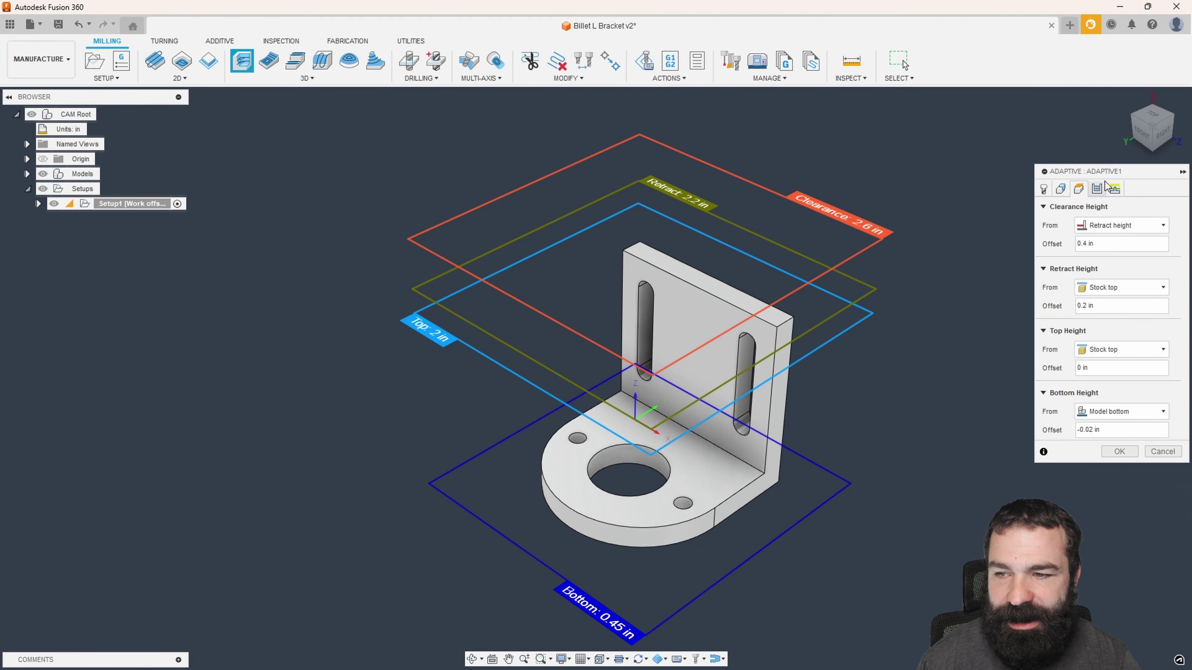
Step: Compare the adaptive's axial stock to leave with its bottom height offset
left_click(1097, 189)
left_click(1124, 547)
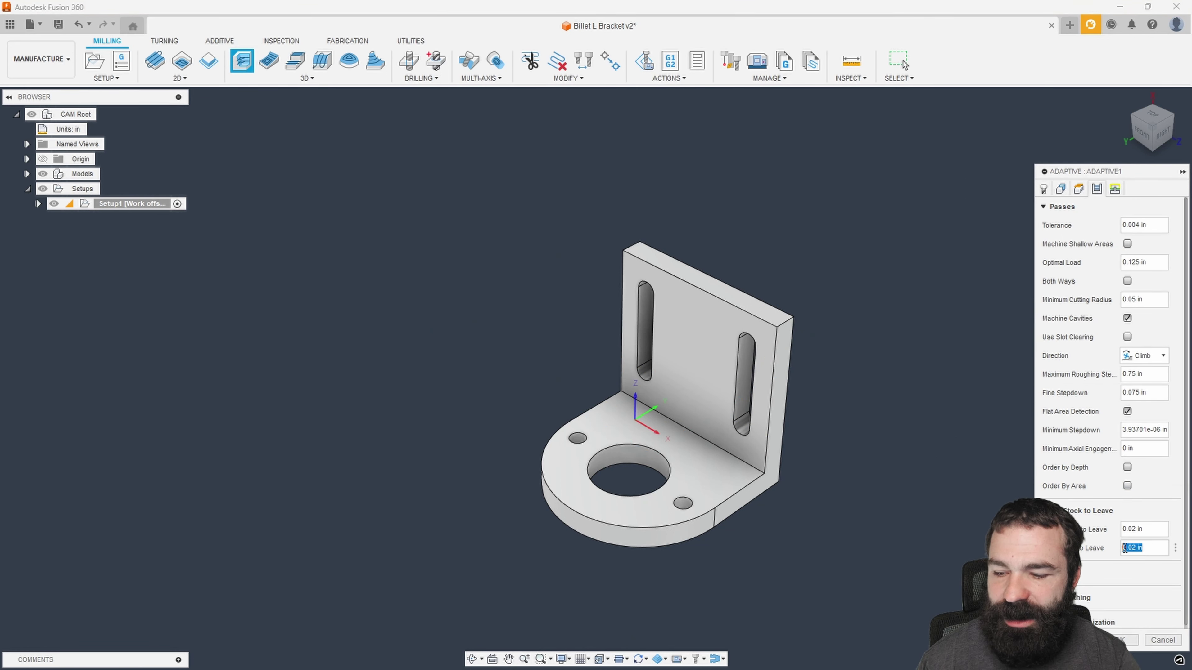
left_click(1079, 190)
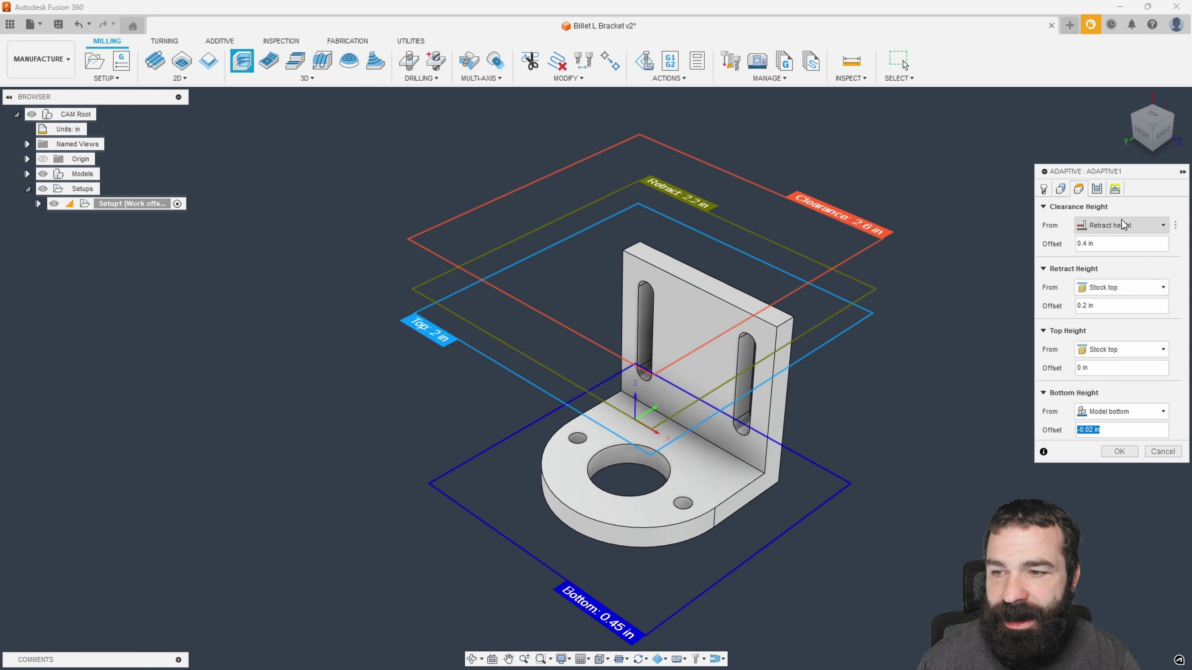
Step: Review the optimal load and the roughing and fine stepdowns, and generate the adaptive toolpath with the default pass values
left_click(1096, 191)
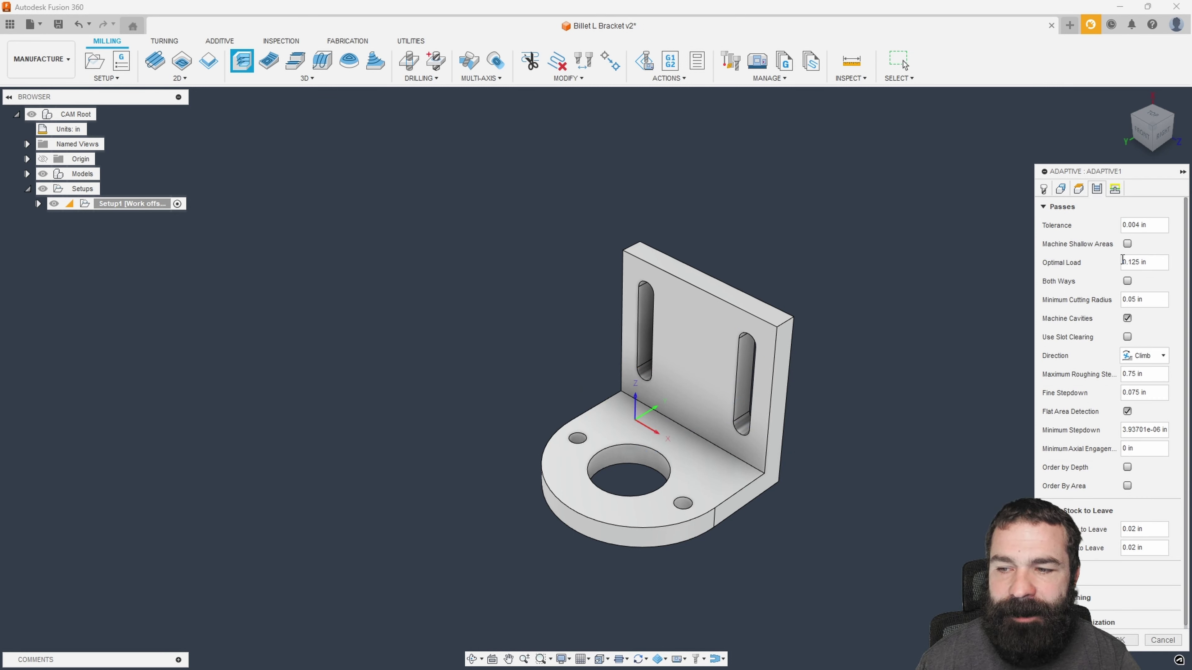
left_click(1154, 261)
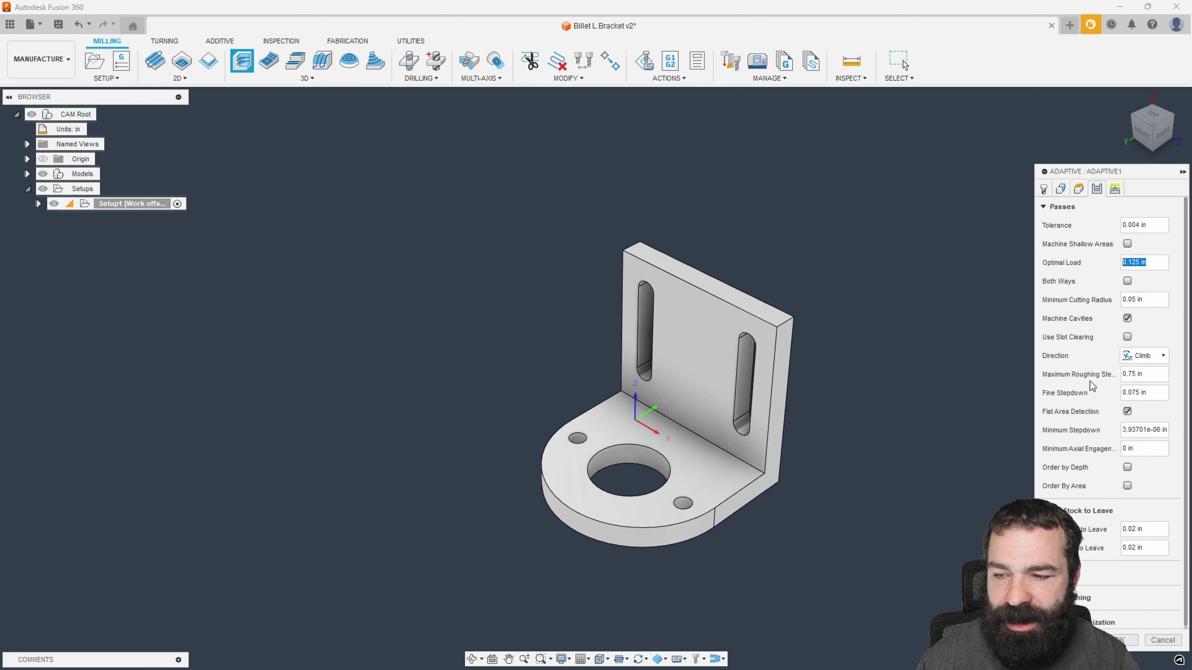
left_click_drag(1146, 371, 1116, 397)
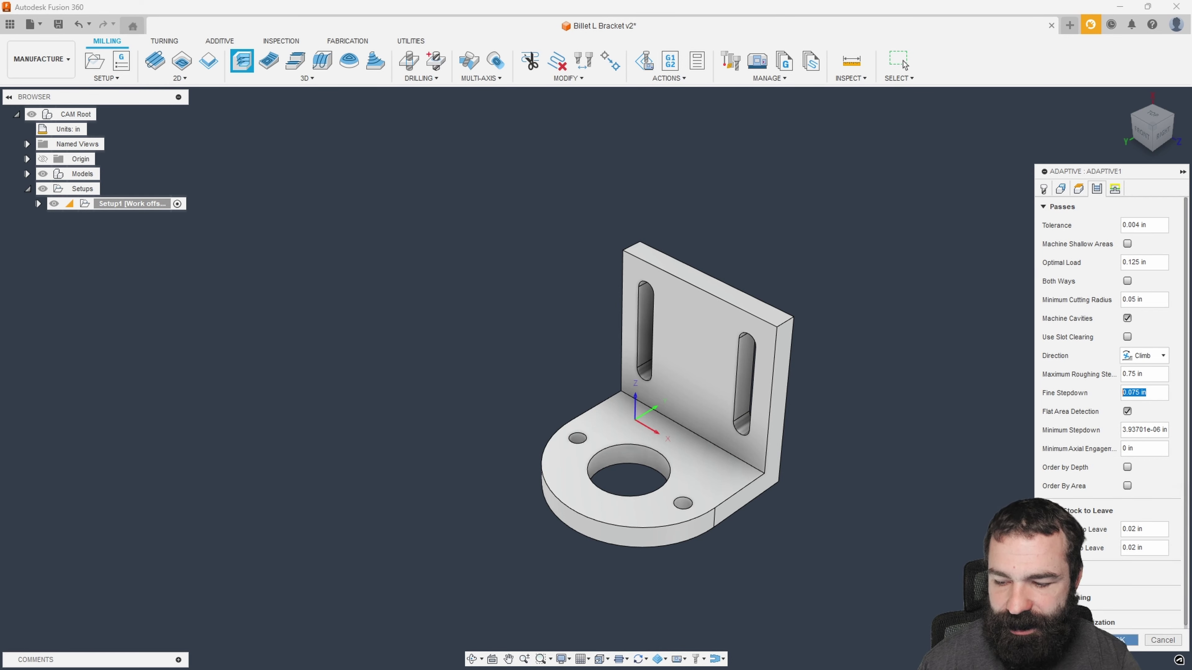
left_click(1124, 640)
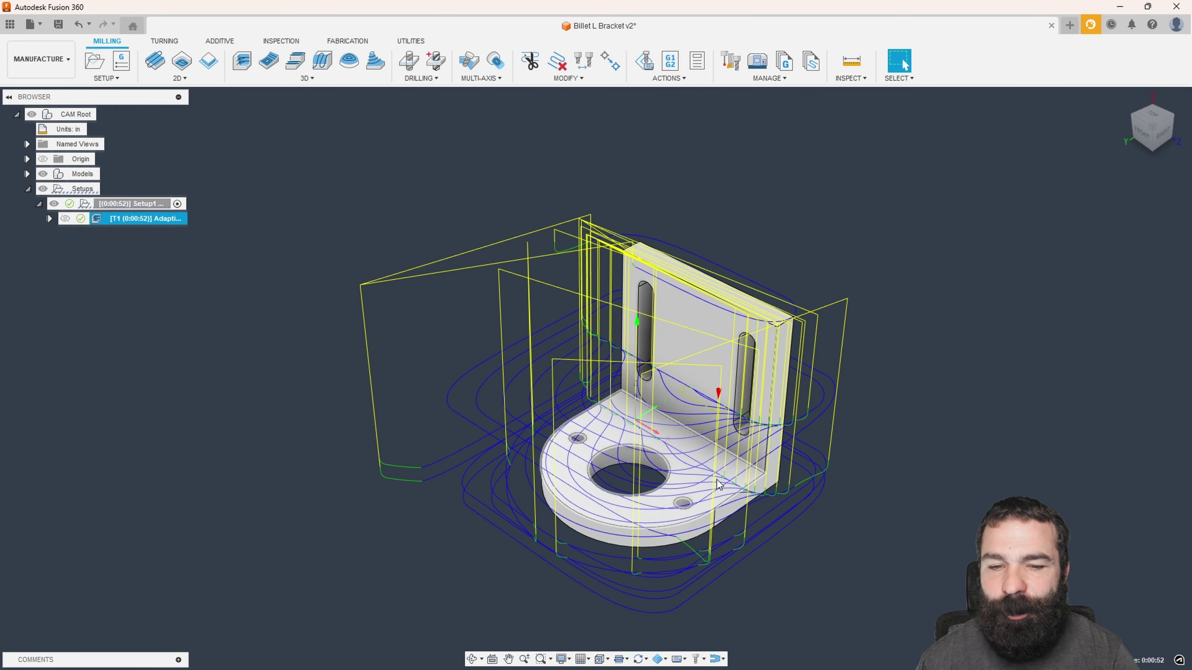
Step: Simulate the adaptive toolpath with the stock shown, inspect the tool holder's position against the stock, and exit the simulation
middle_click_drag(718, 483, 691, 463, "shift")
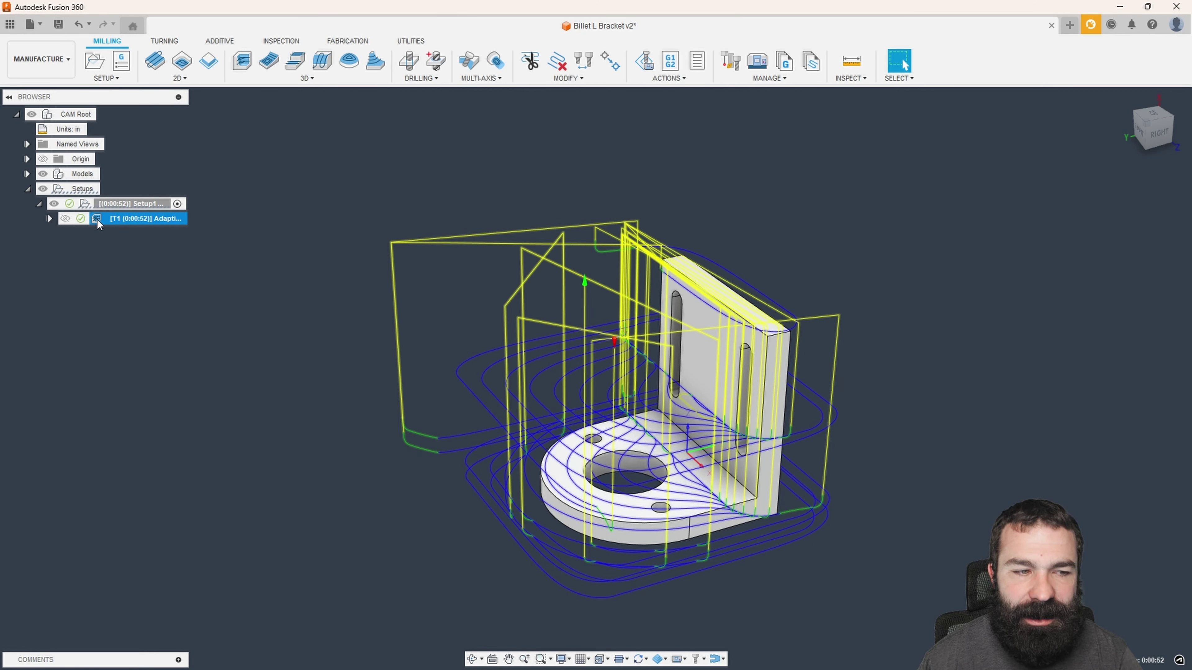
left_click(645, 62)
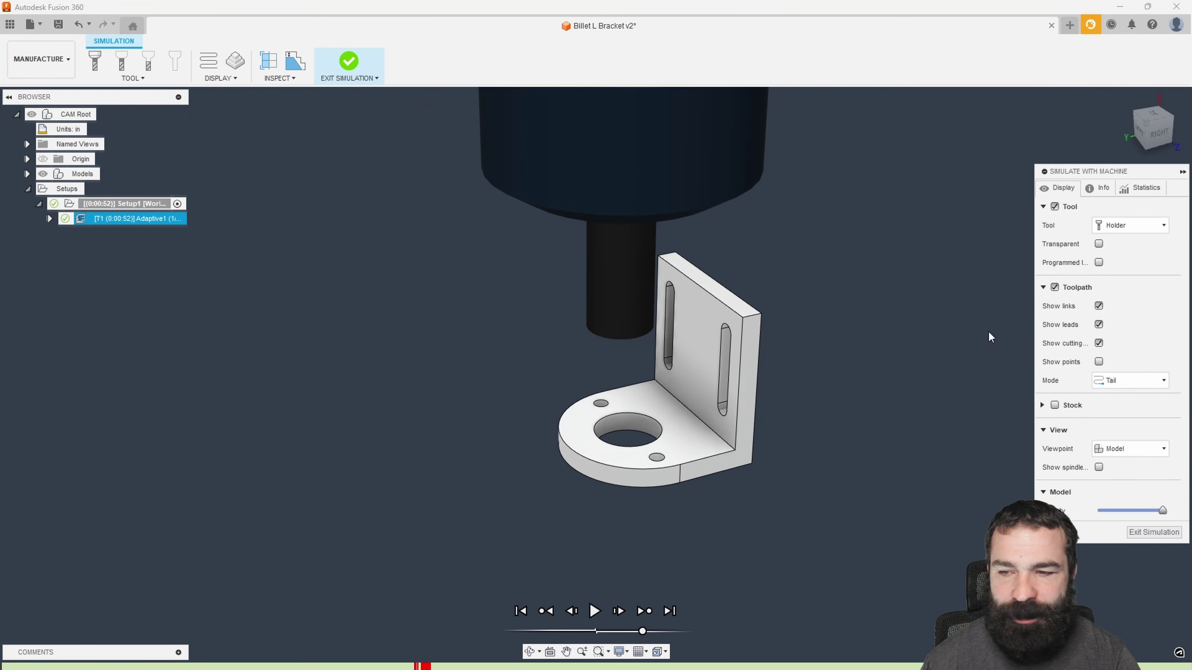
left_click(1054, 405)
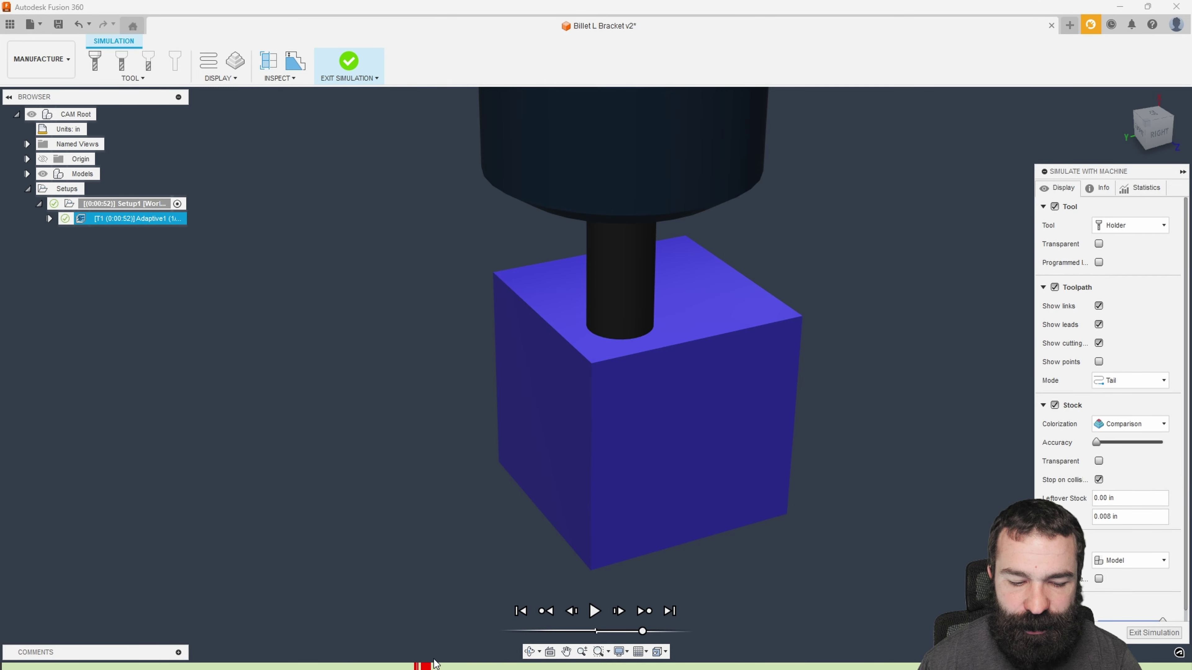
left_click(594, 611)
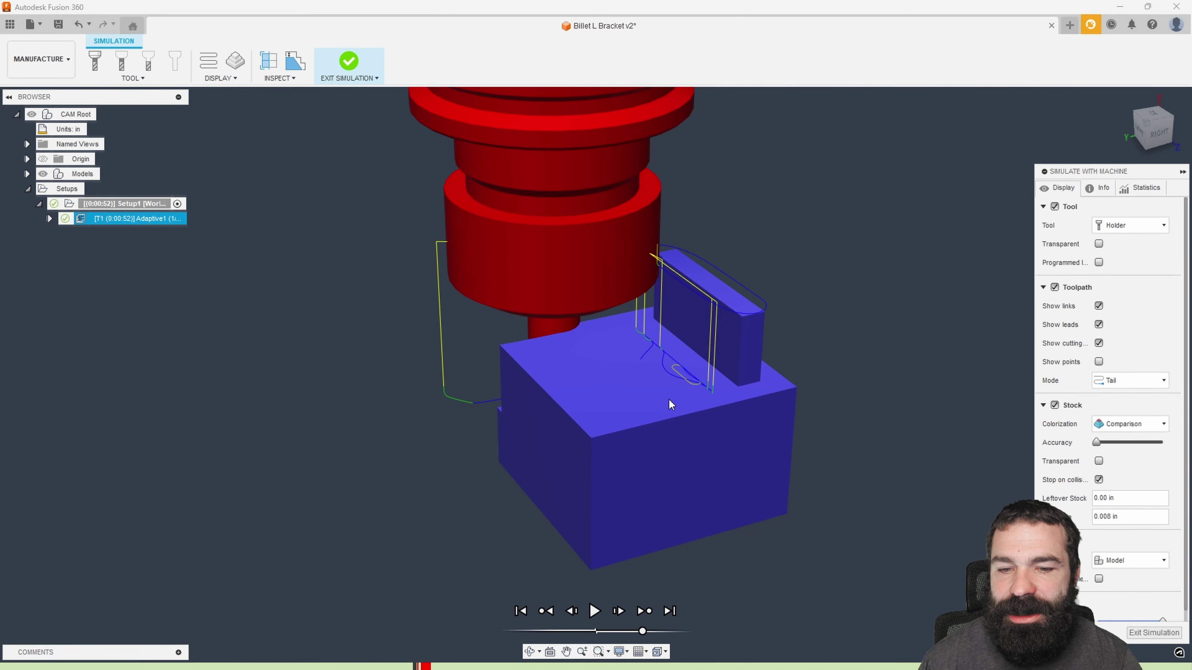
middle_click_drag(669, 400, 666, 368, "shift")
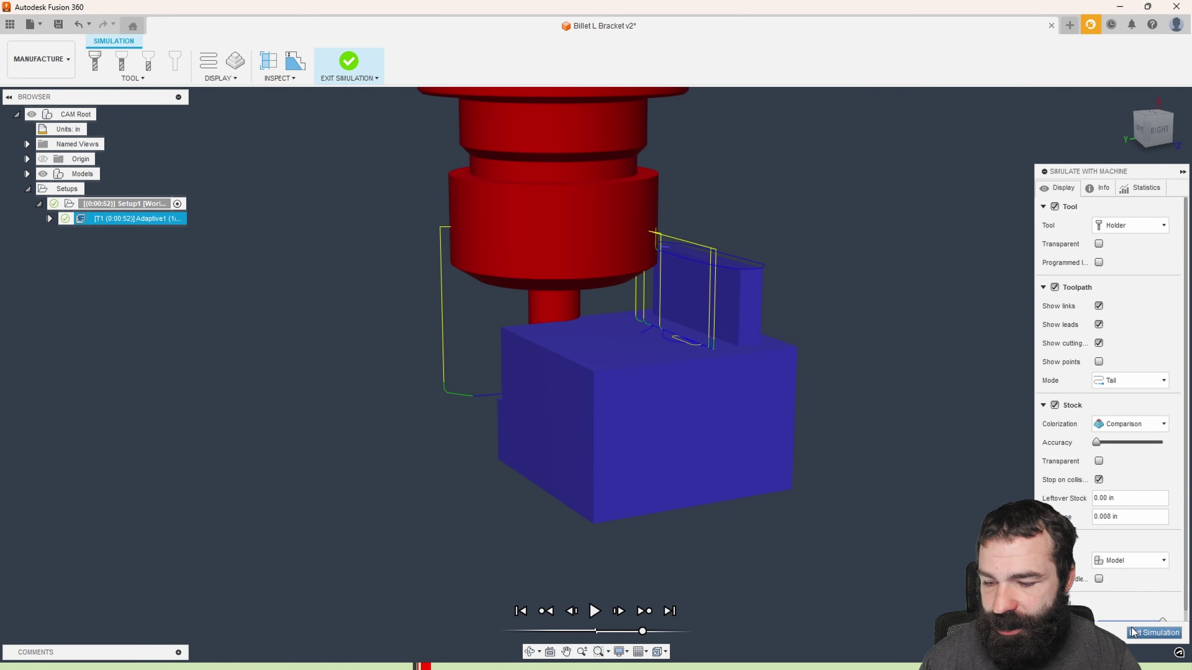
left_click(1153, 633)
Step: Set the adaptive's shaft and holder mode to Detect tool length and regenerate the toolpath
double_click(100, 219)
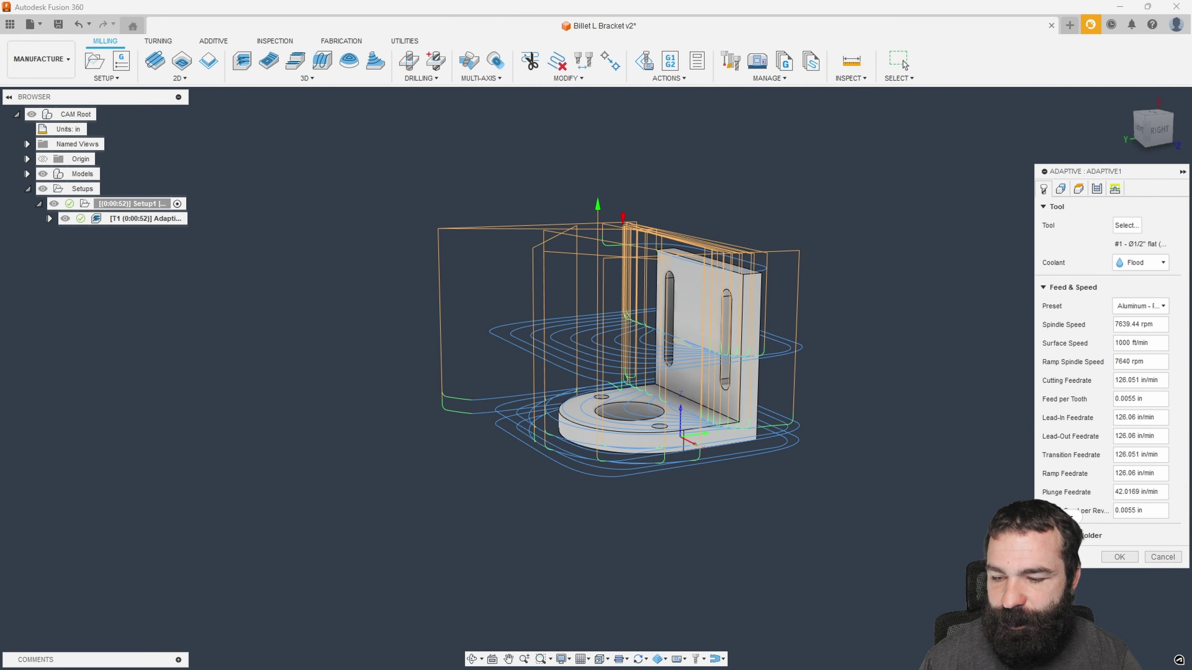
left_click(1141, 555)
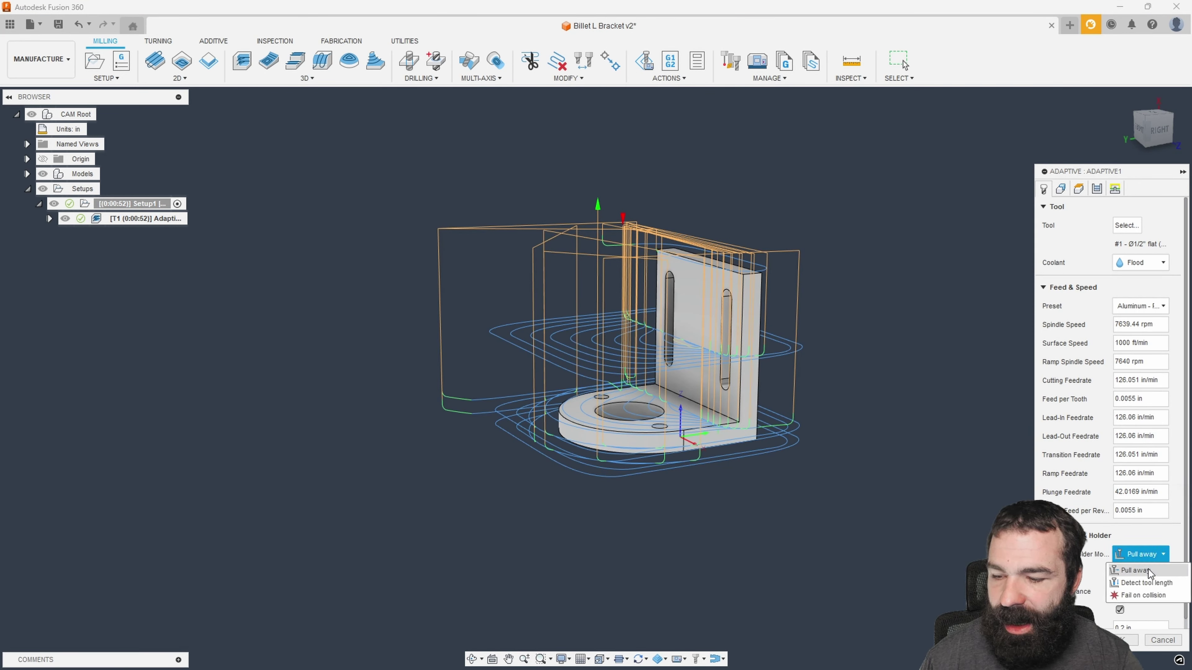
left_click(1150, 584)
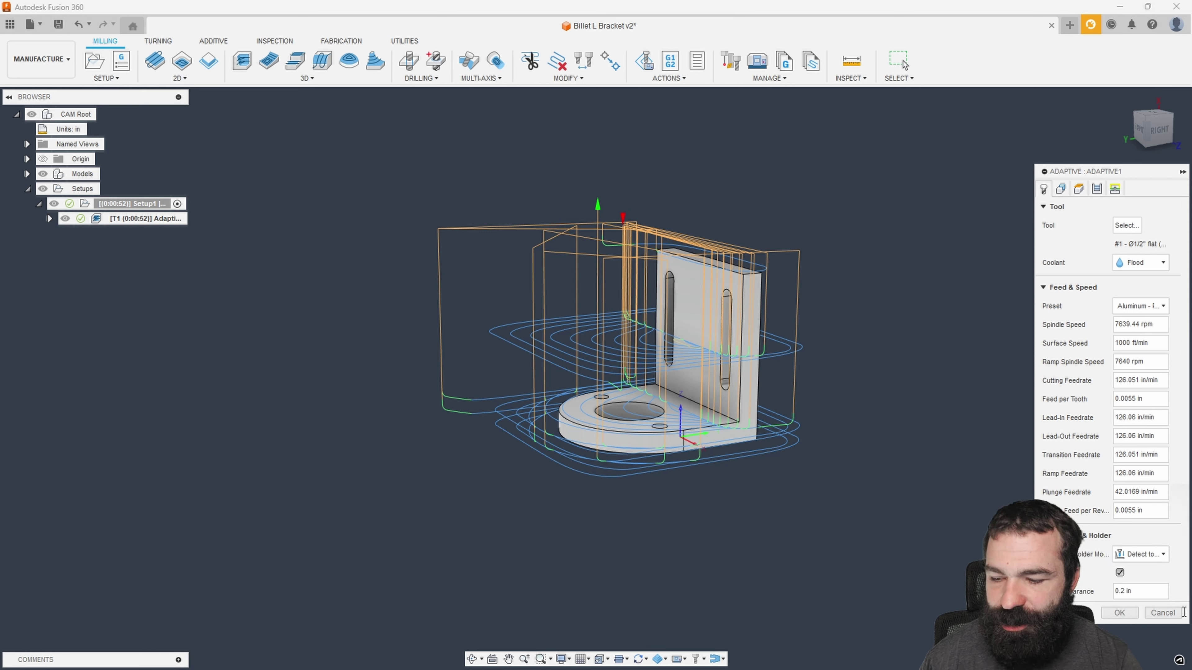
left_click(1119, 612)
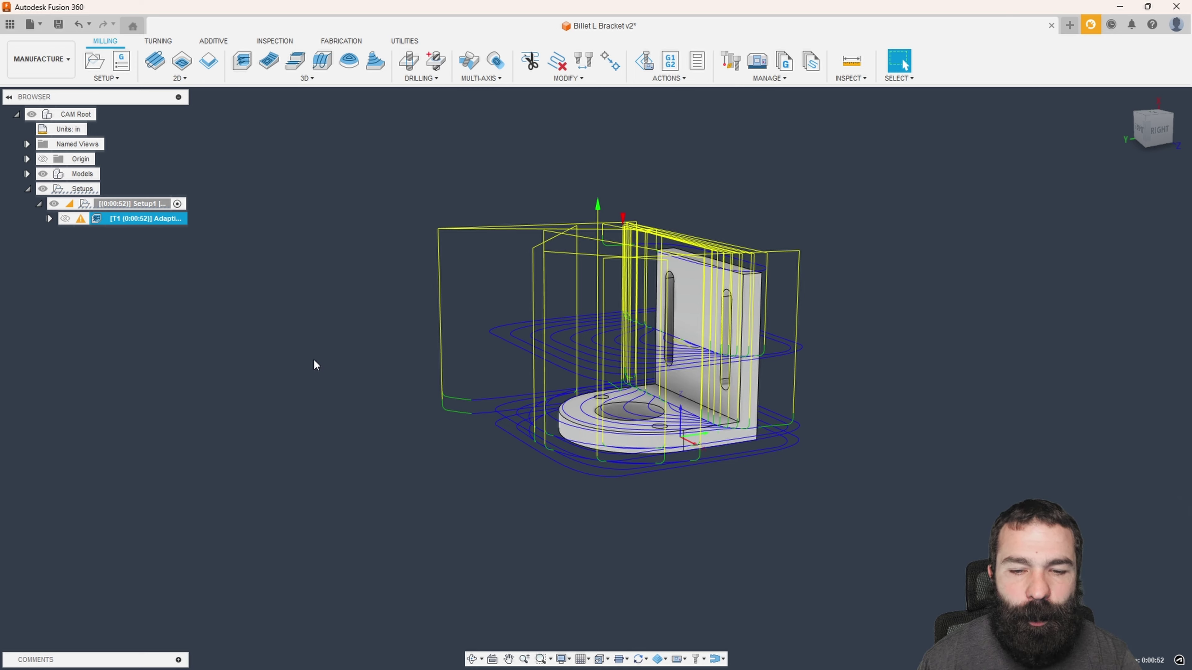
middle_click_drag(313, 359, 341, 364, "shift")
mouse_move(82, 221)
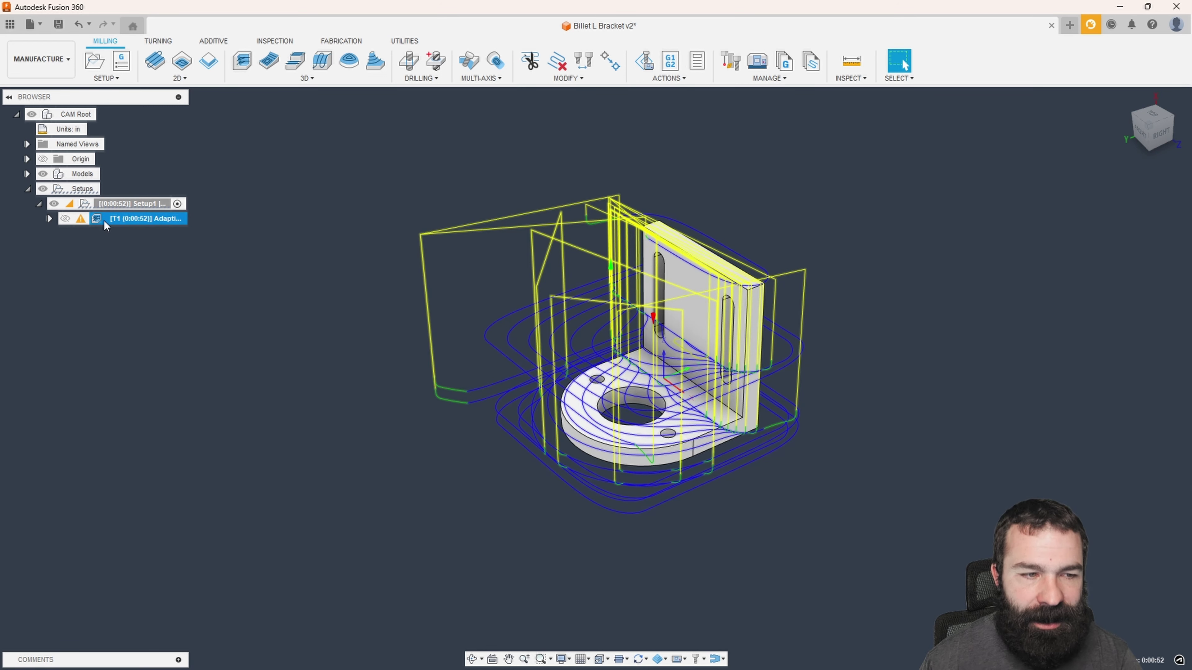
key("ctrl+g")
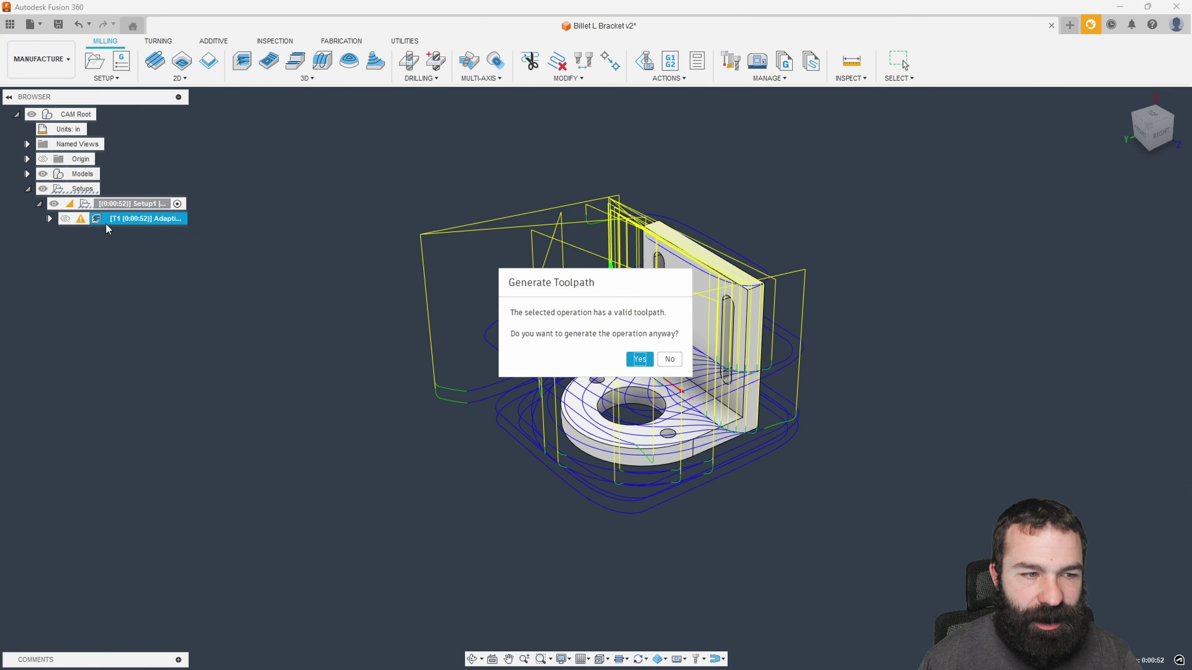
left_click(640, 360)
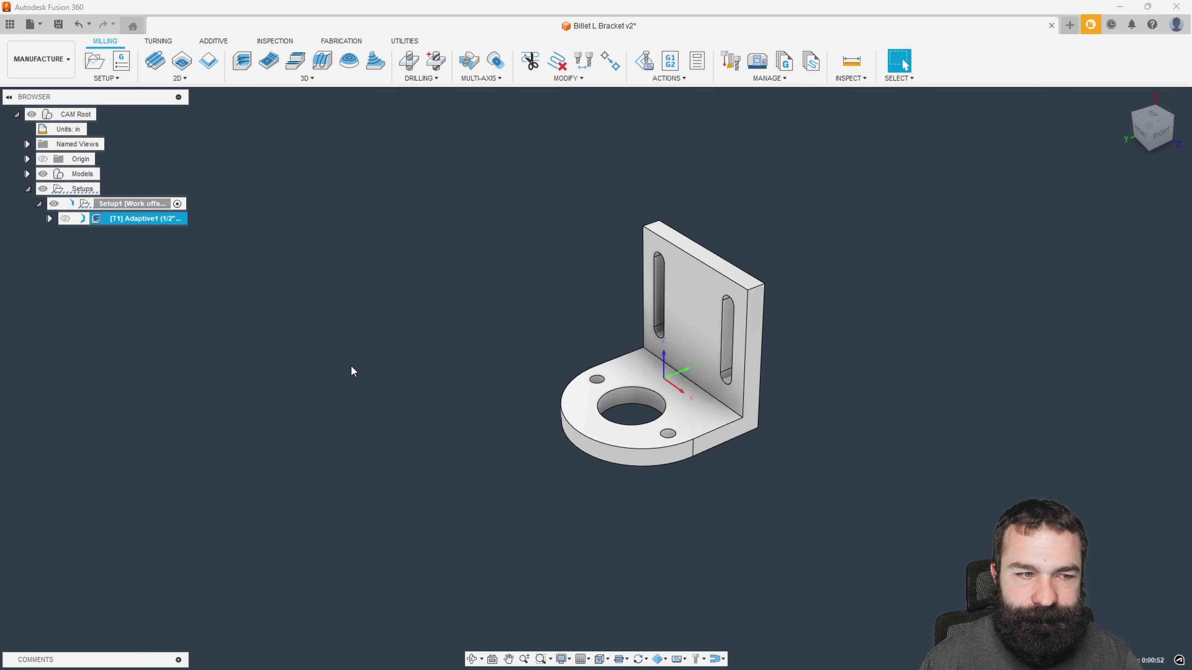
Step: Simulate the regenerated adaptive toolpath with looping off, inspect the remaining stock as transparent against the bracket, and exit the simulation
left_click(645, 62)
left_click(594, 610)
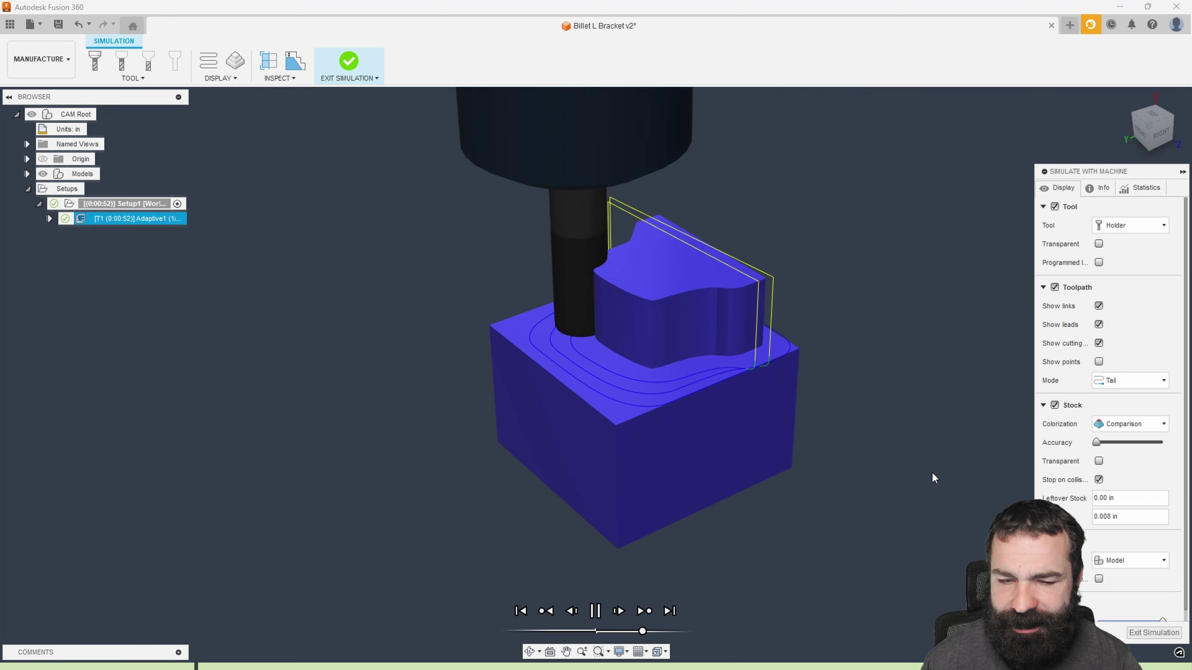
right_click(703, 546)
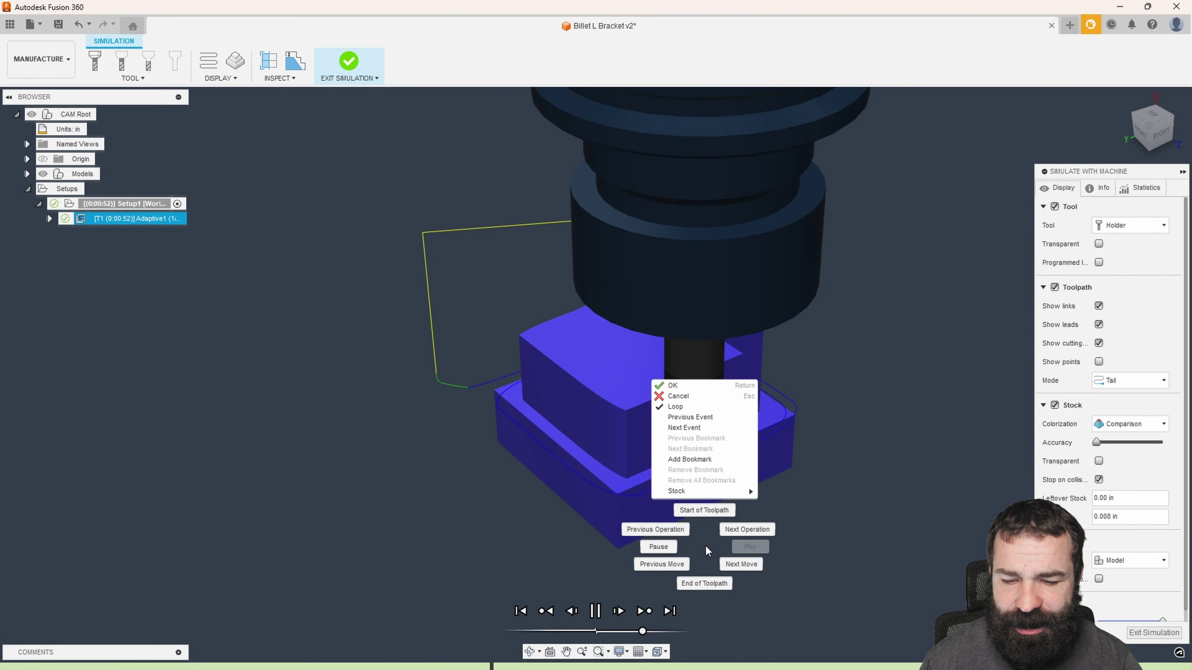
left_click(698, 407)
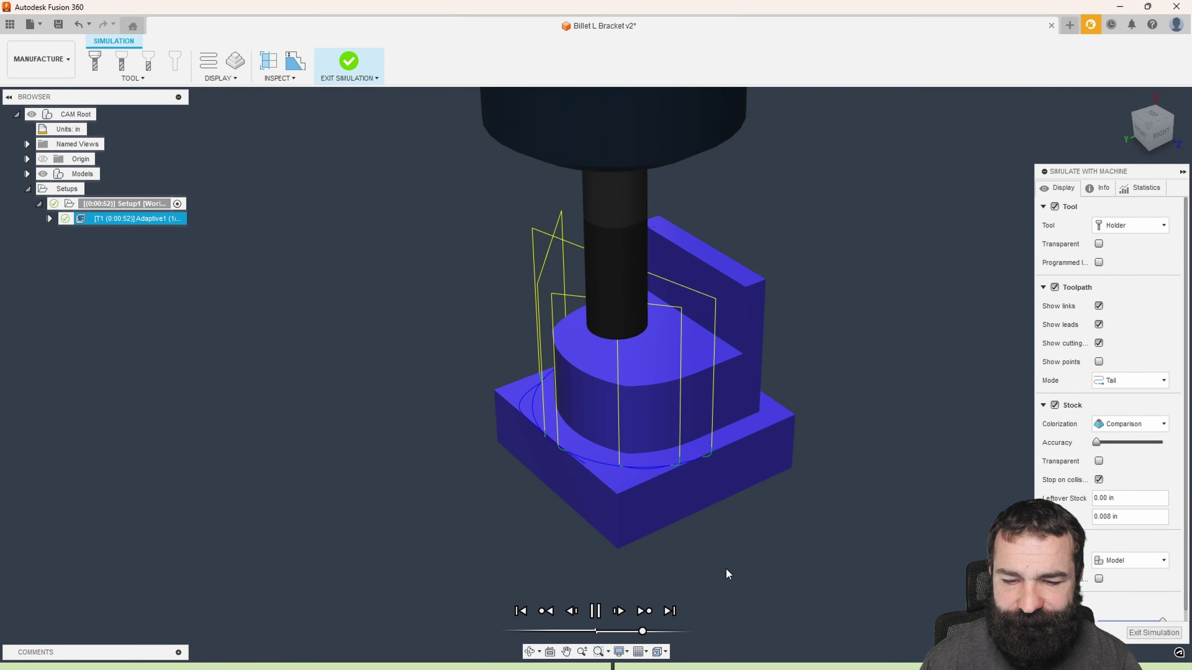
middle_click_drag(701, 470, 712, 468, "shift")
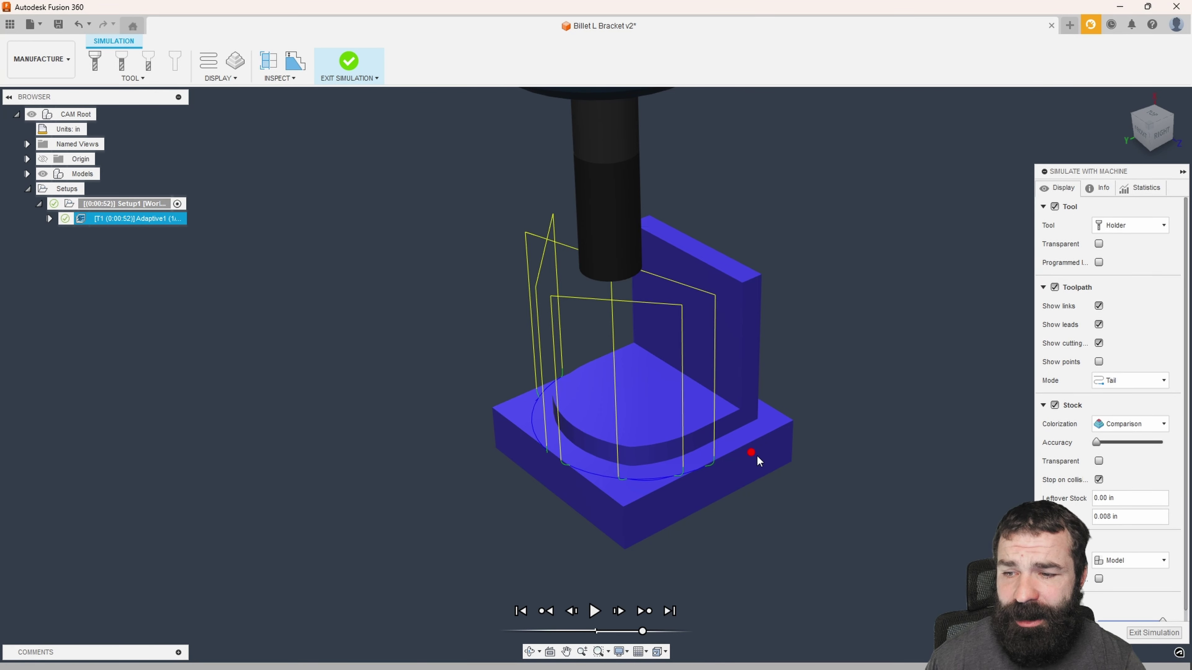
left_click(1098, 461)
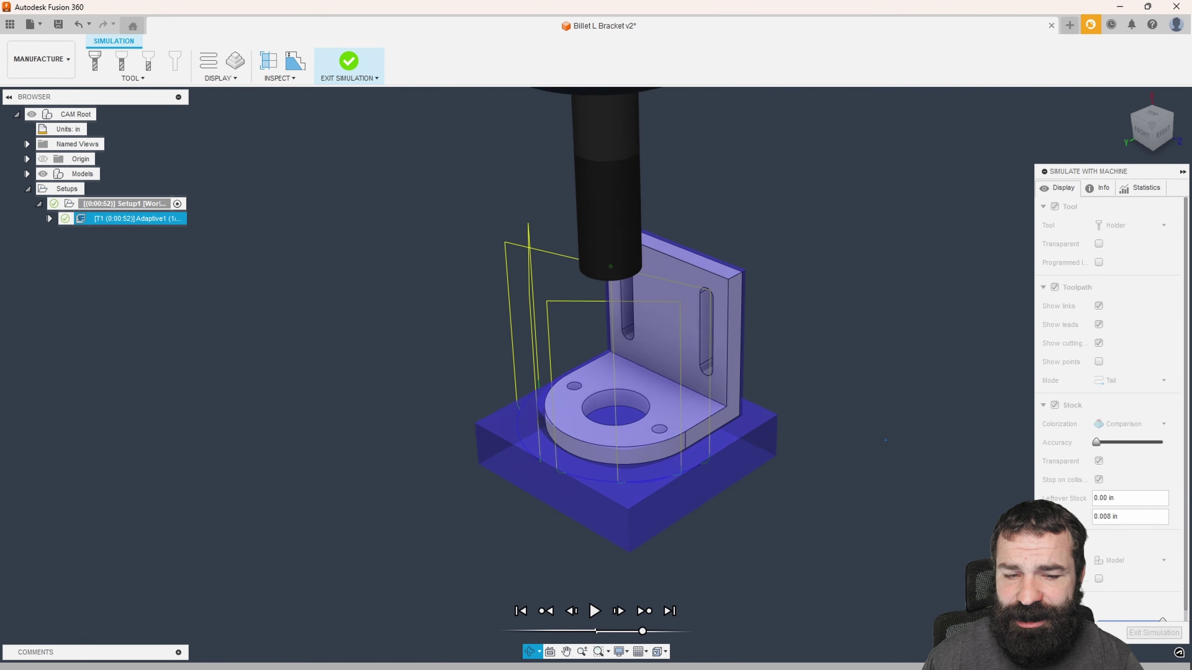
left_click(1154, 632)
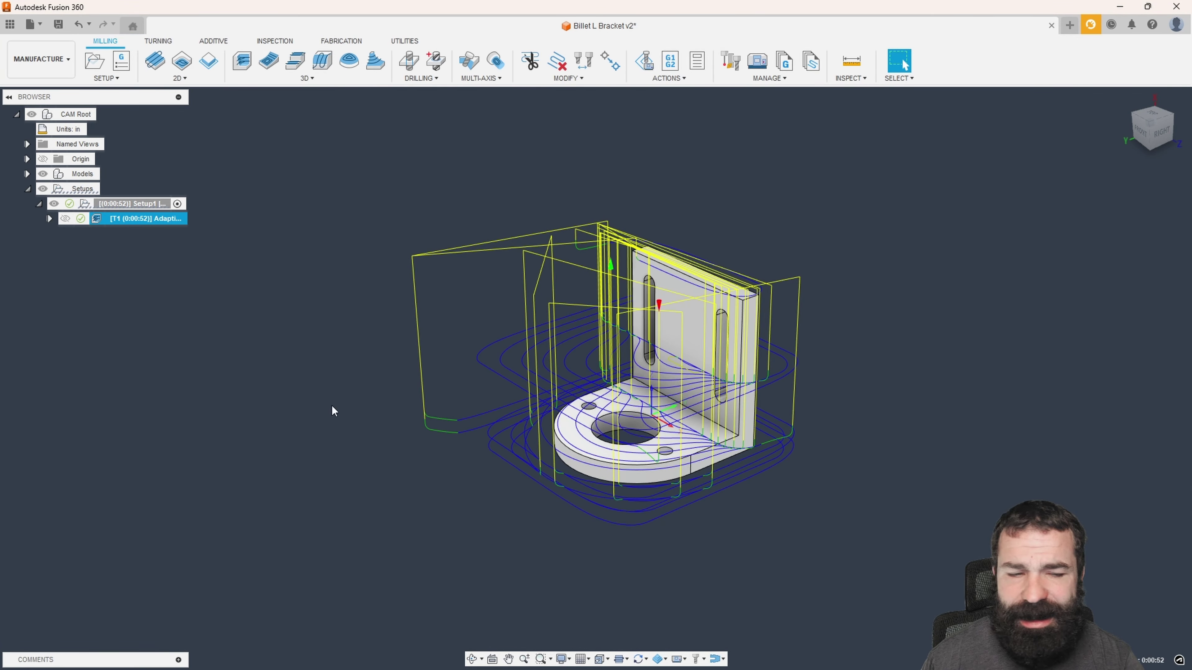
left_click(234, 238)
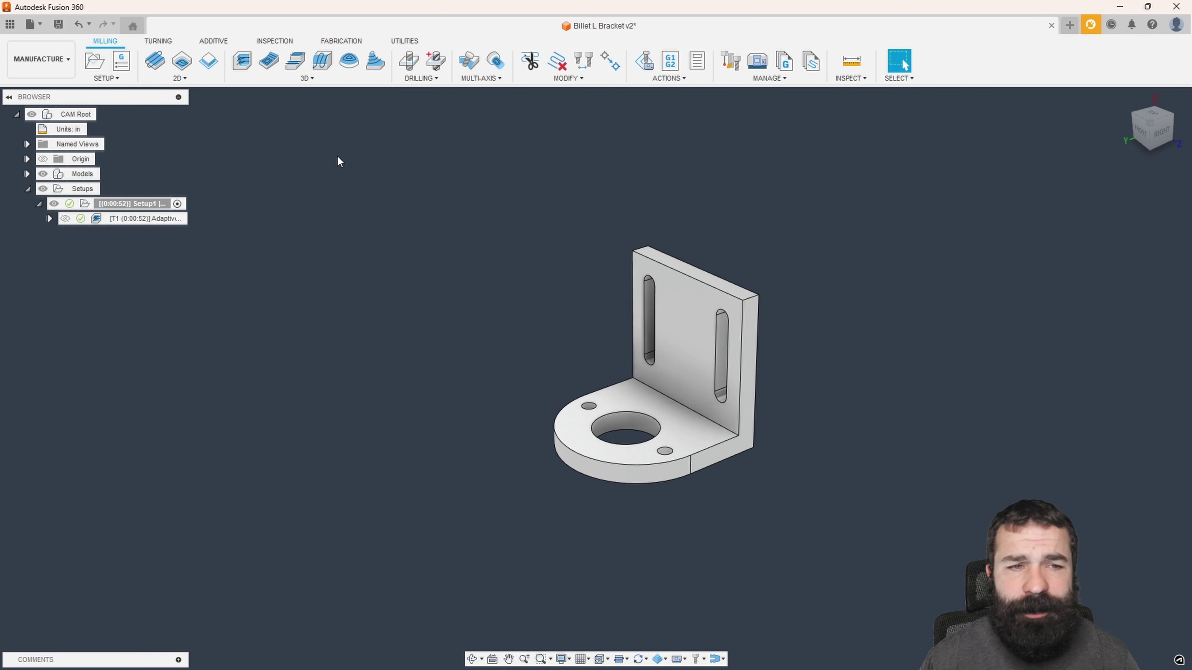
Step: Create a 3D Horizontal toolpath with the 1/2" flat endmill, leaving 0.025 in radial and 0 axial stock
left_click(307, 78)
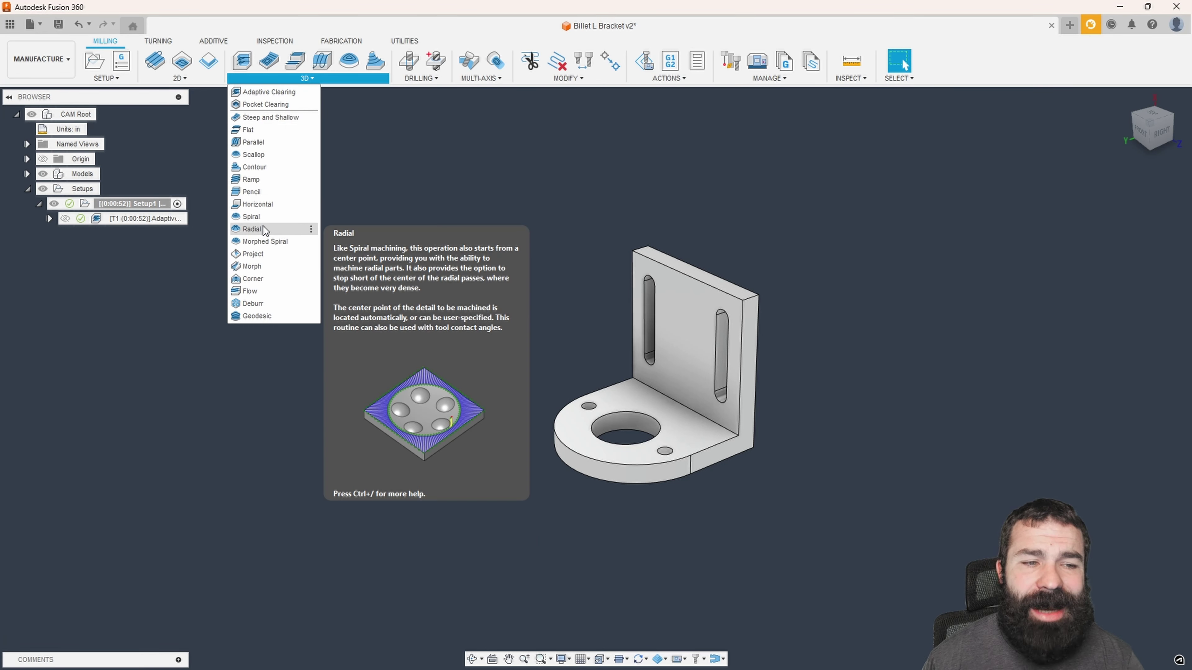
left_click(265, 203)
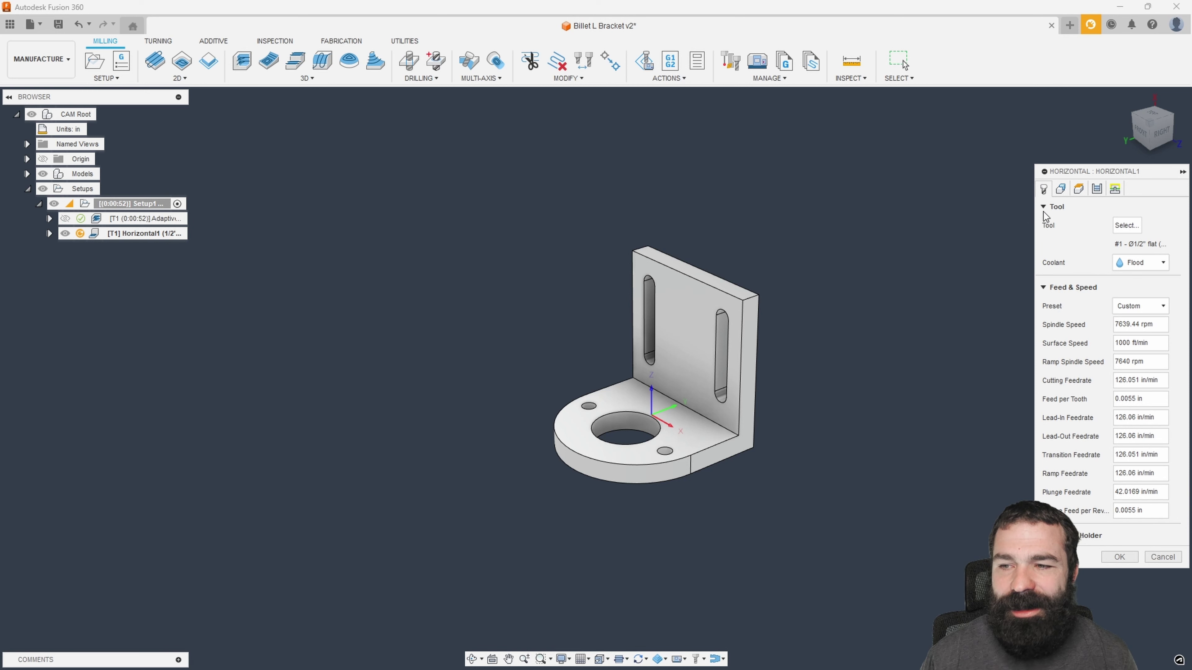
left_click(1096, 190)
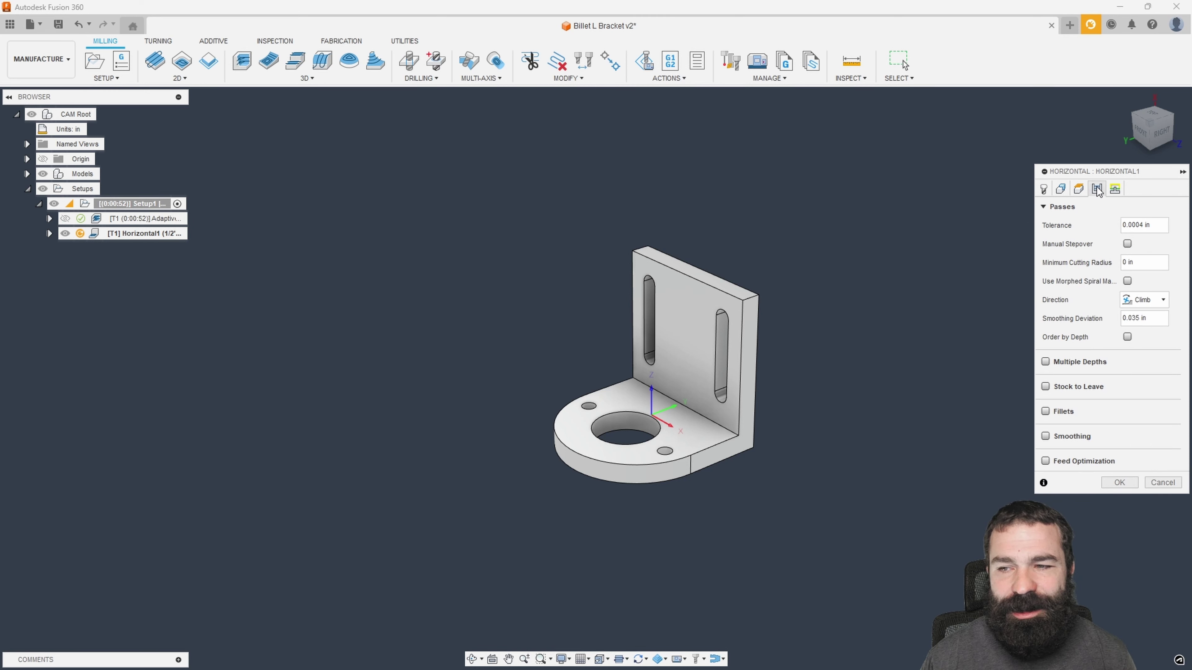
left_click(1045, 387)
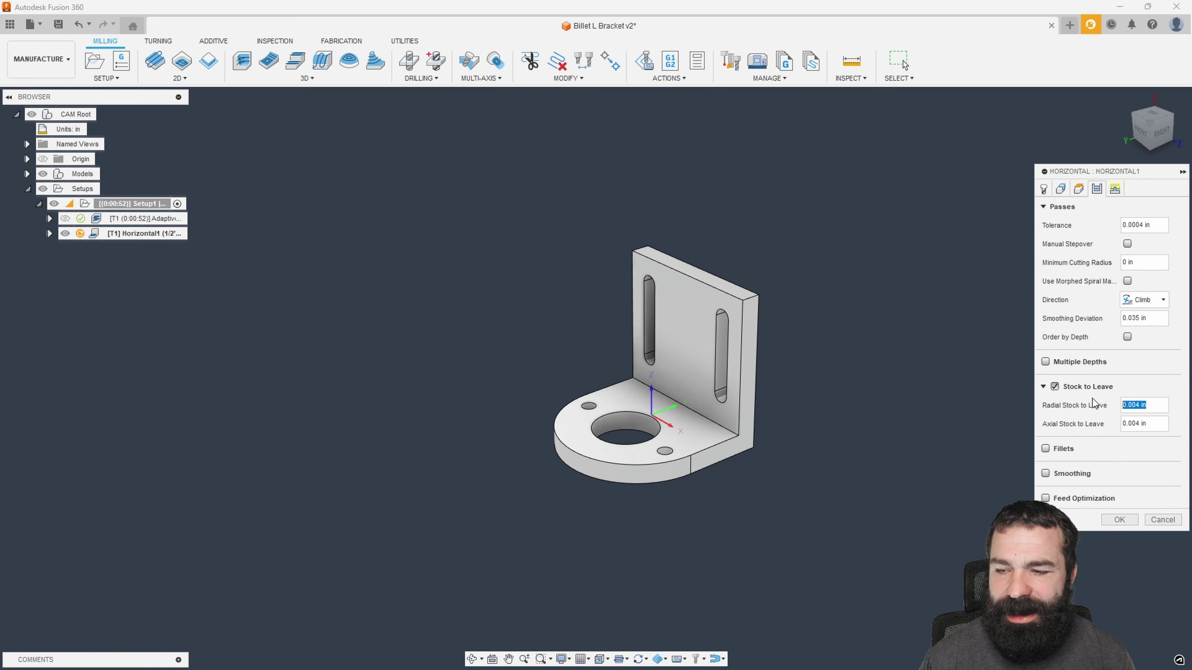
type(".0")
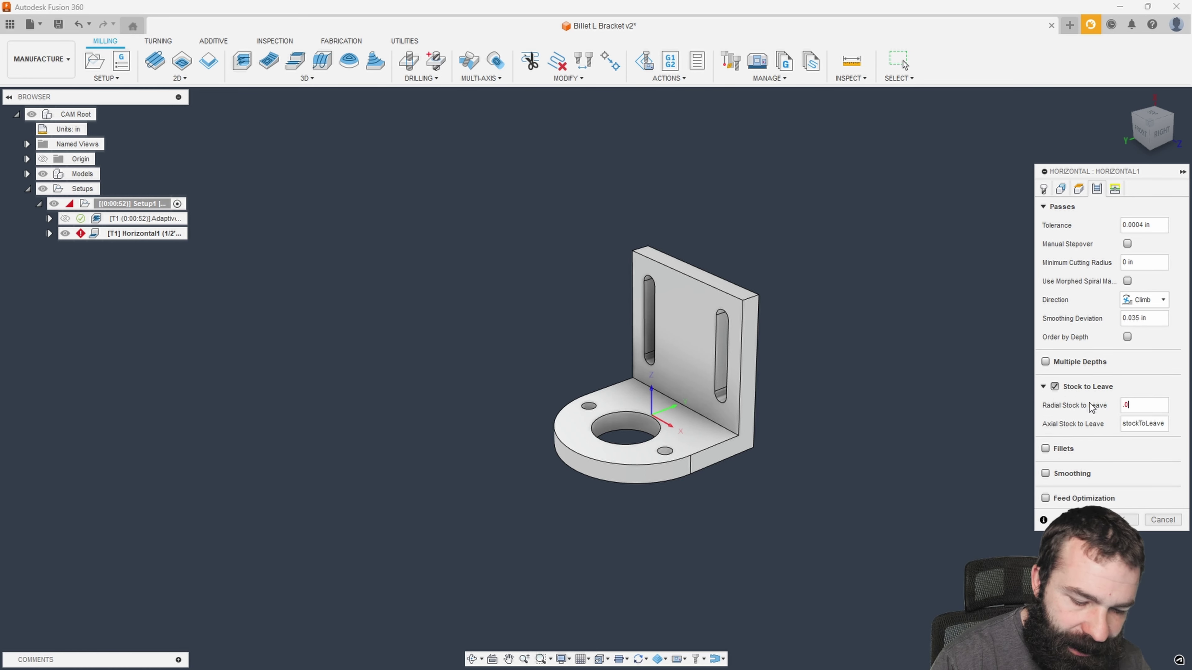
type("25")
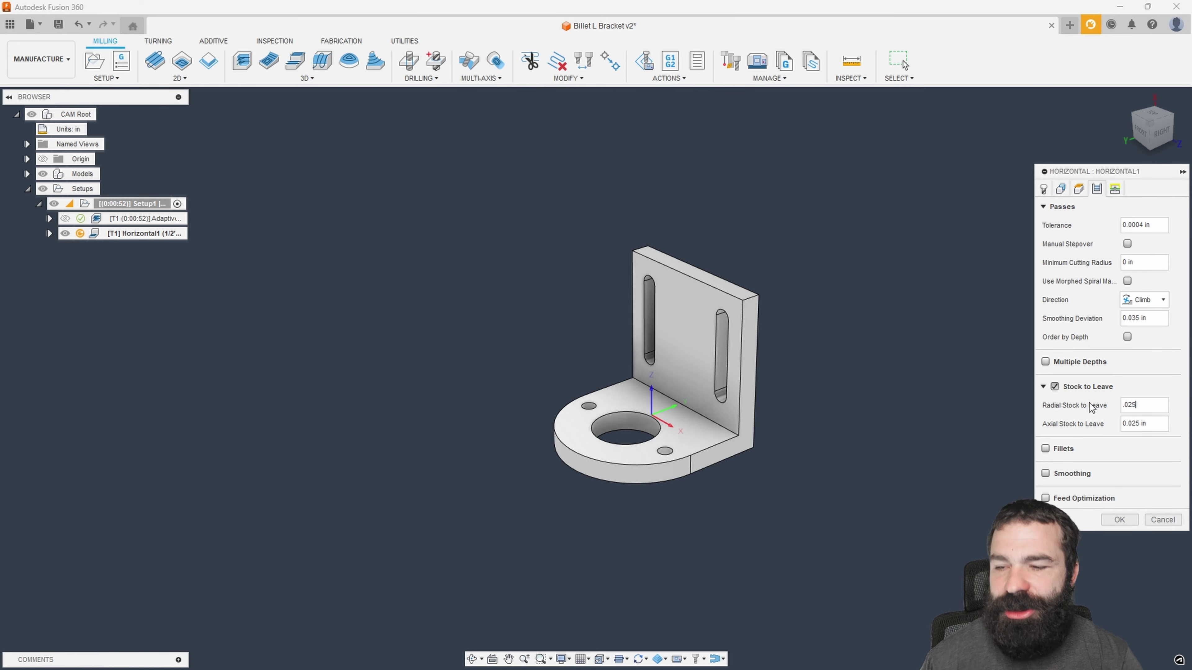
left_click(1155, 425)
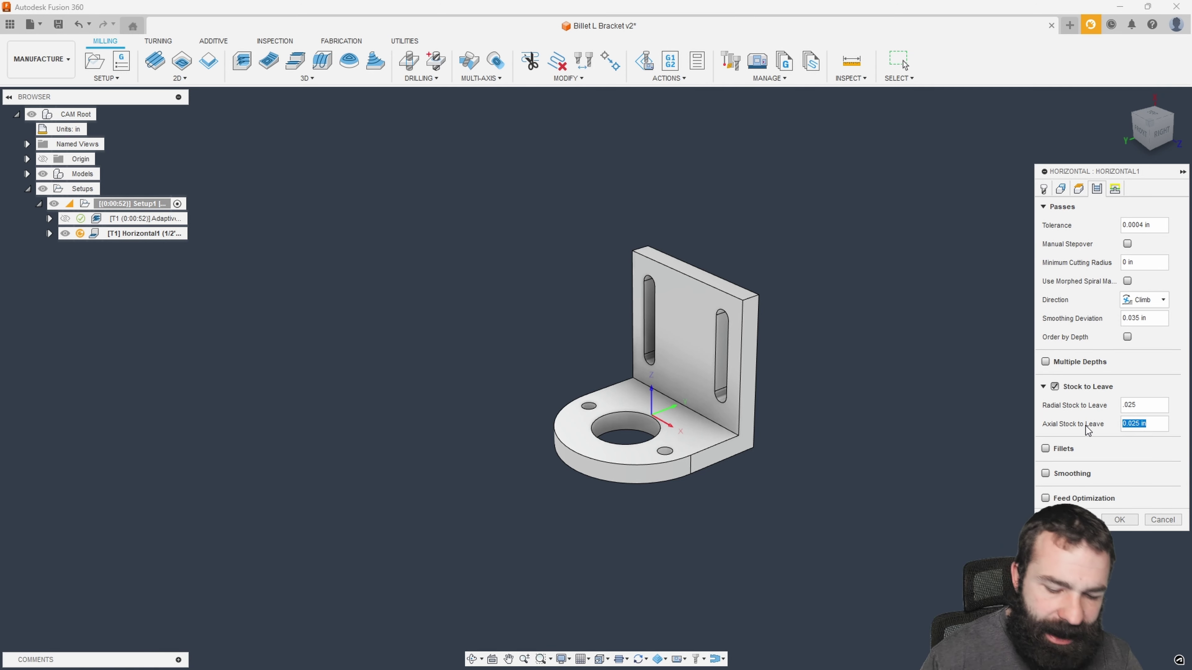
type("0")
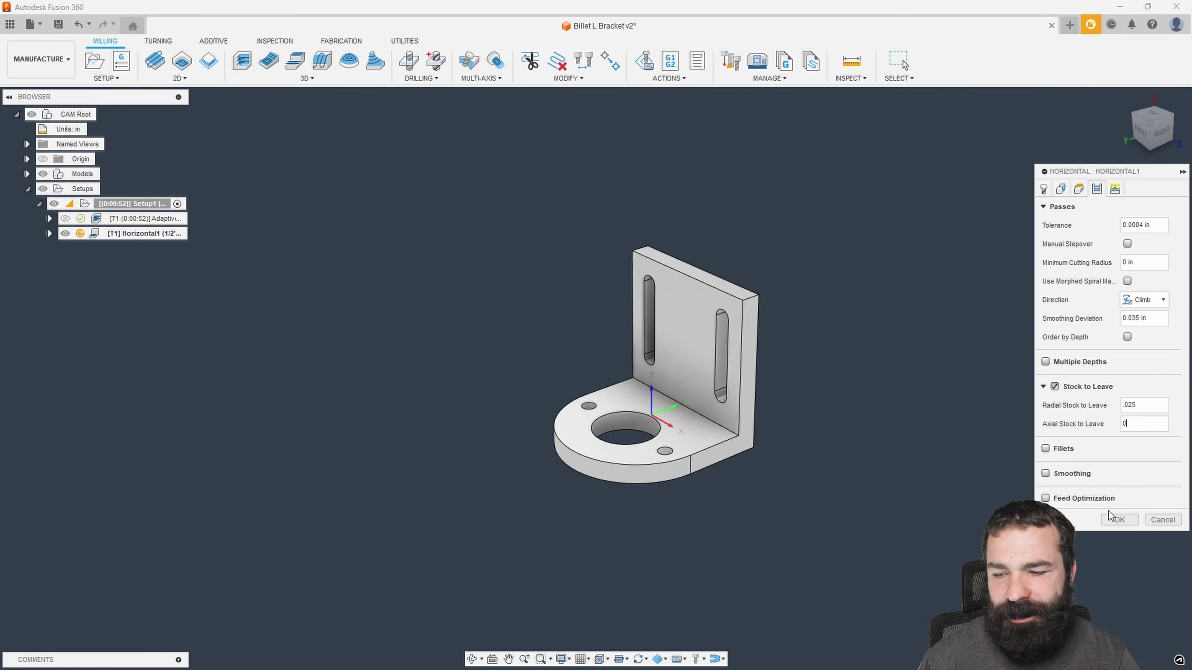
left_click(1118, 520)
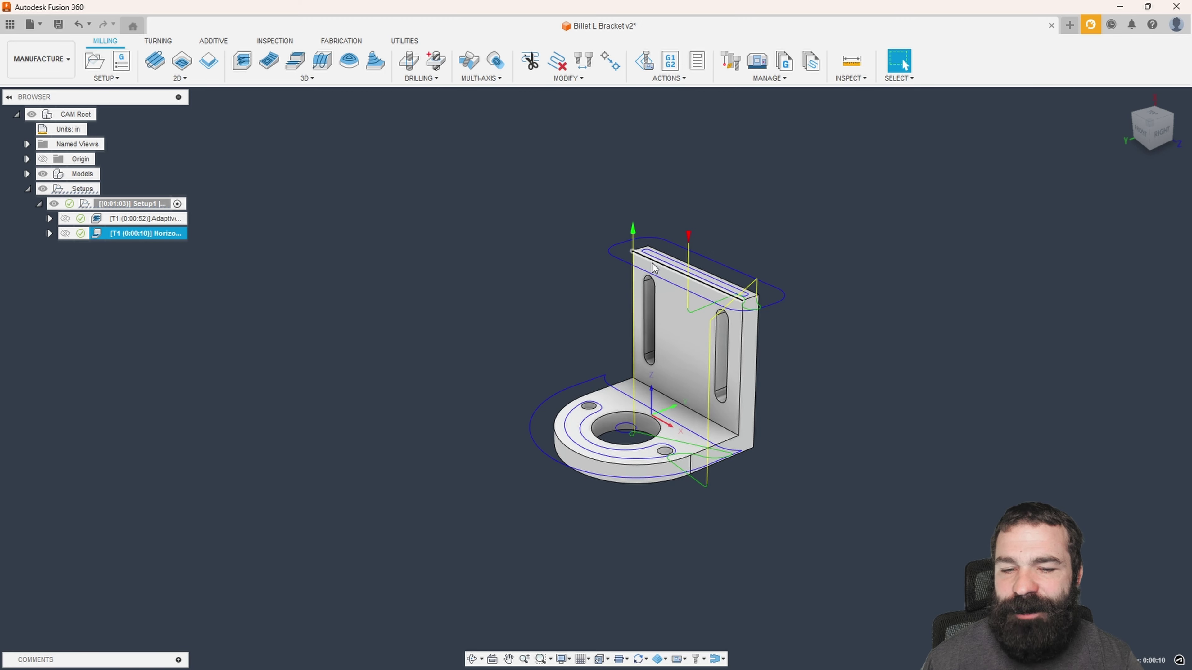
Step: Simulate the Horizontal toolpath, inspect the stock left in the bracket's inner corner and on its flat faces, and exit the simulation
left_click(642, 61)
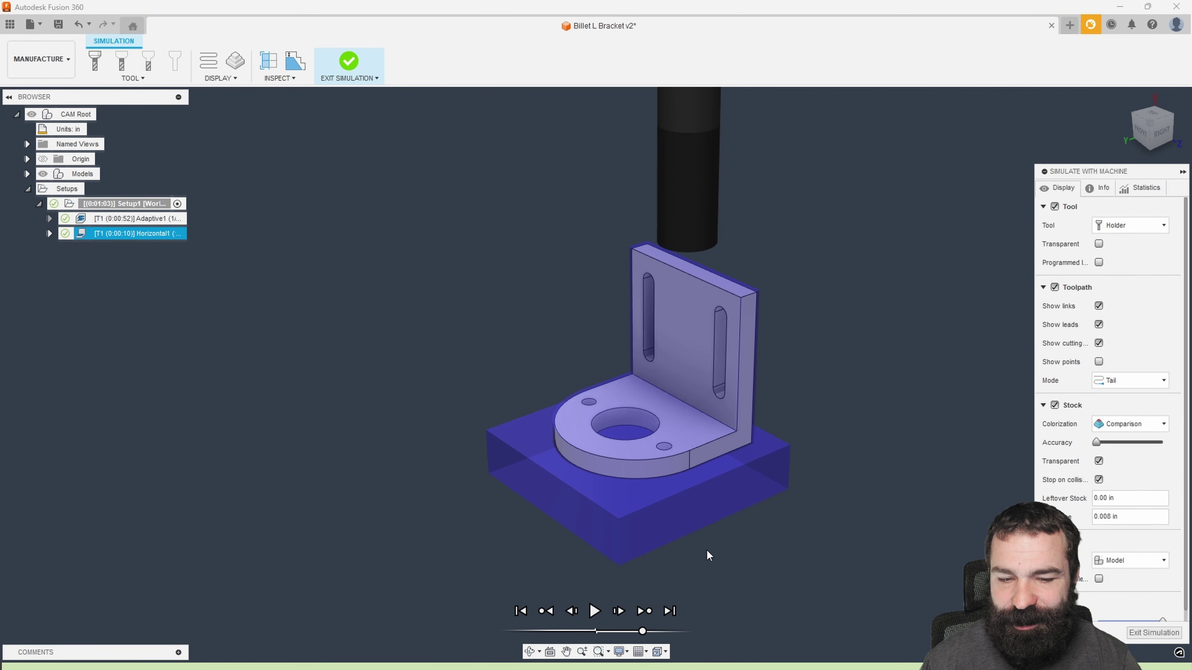
left_click(1161, 132)
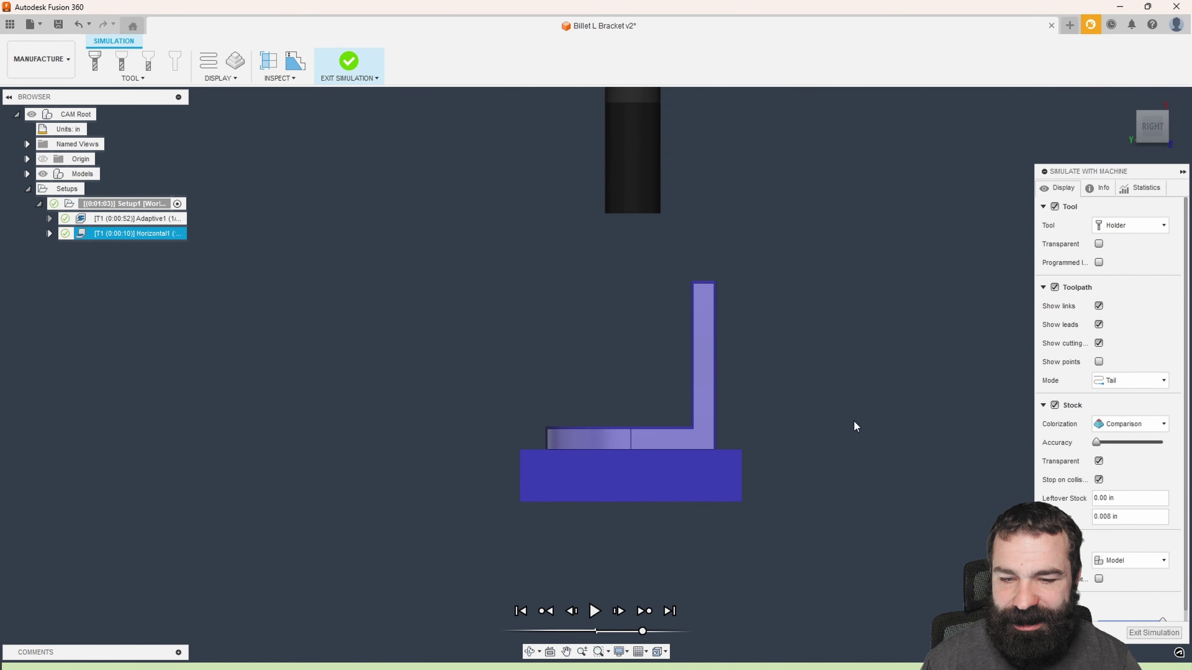
left_click(594, 610)
scroll(691, 435, "up", 2)
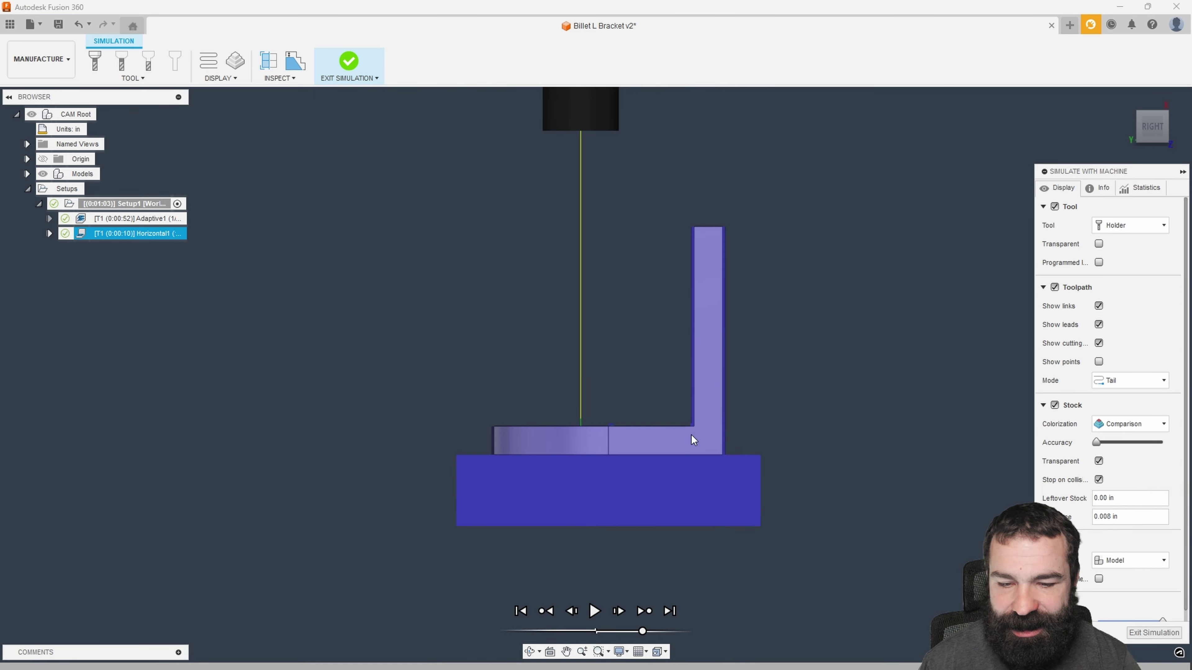
scroll(690, 435, "up", 5)
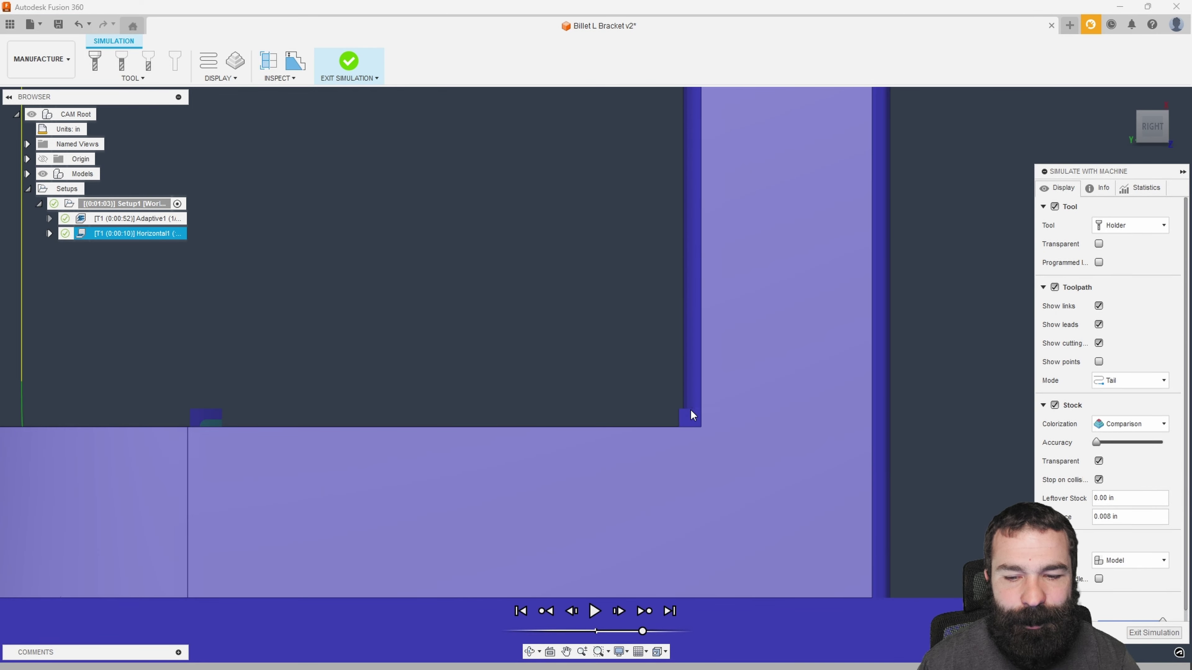
scroll(691, 410, "down", 1)
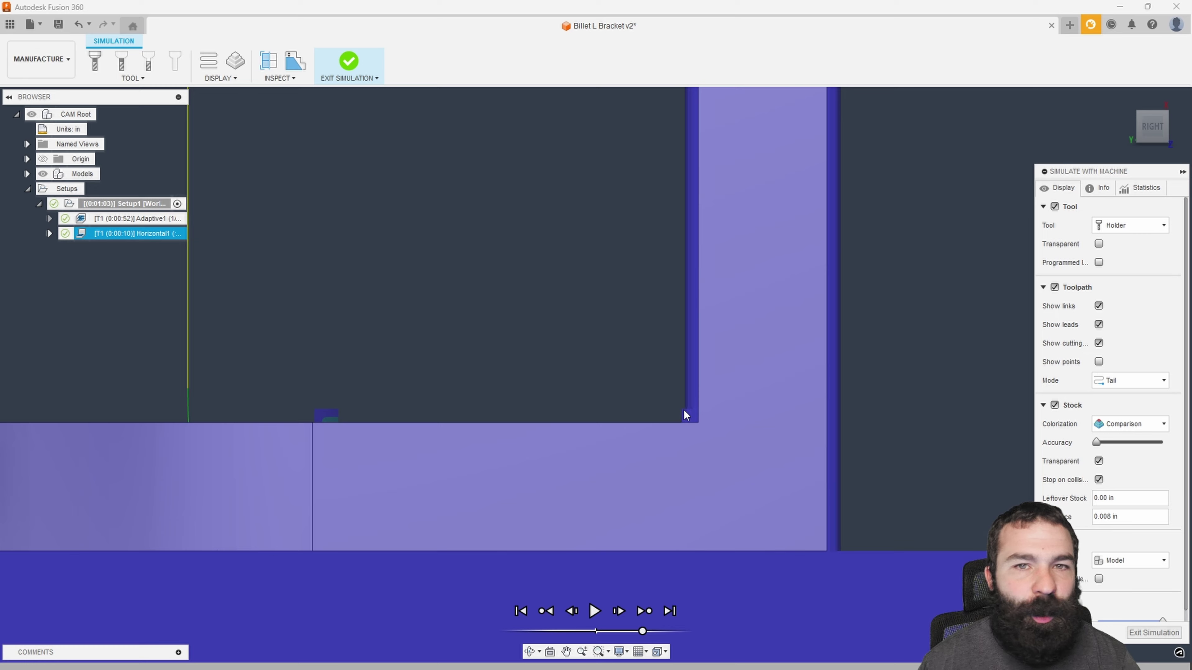
scroll(687, 413, "down", 4)
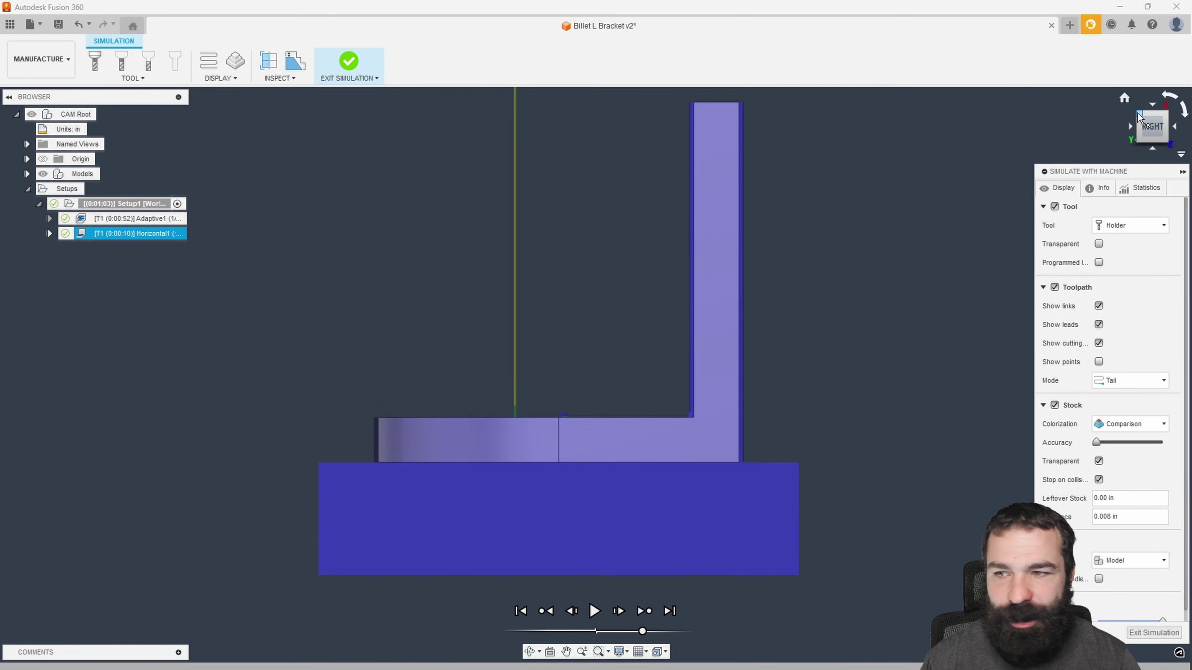
left_click(1138, 113)
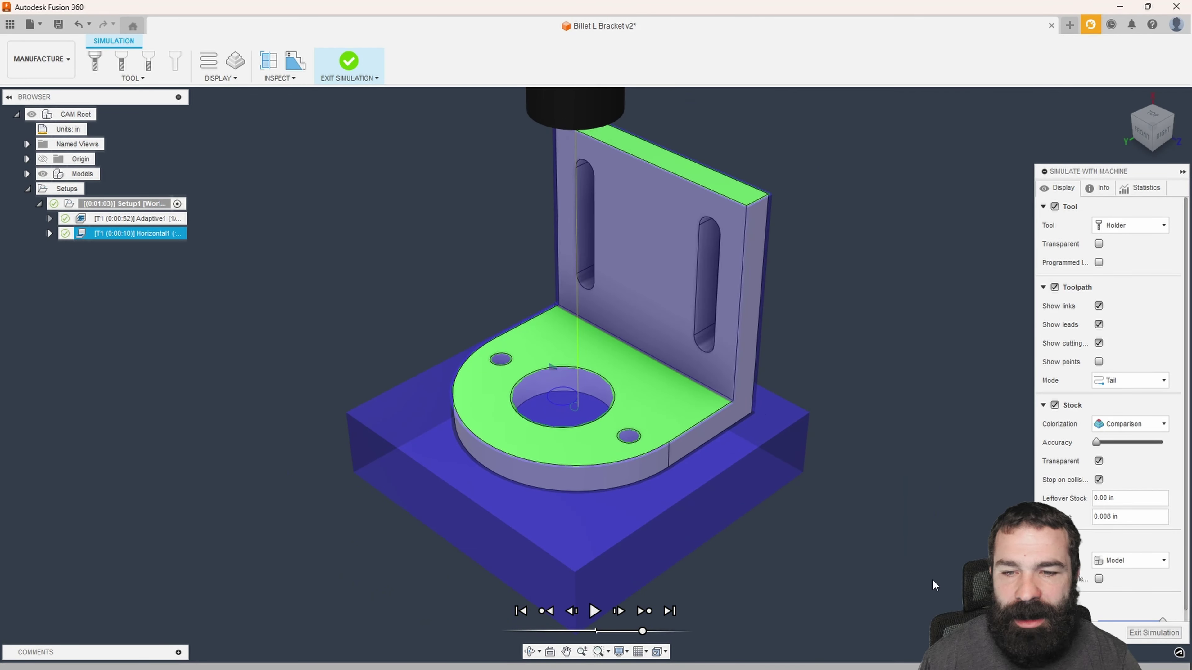
left_click(1145, 634)
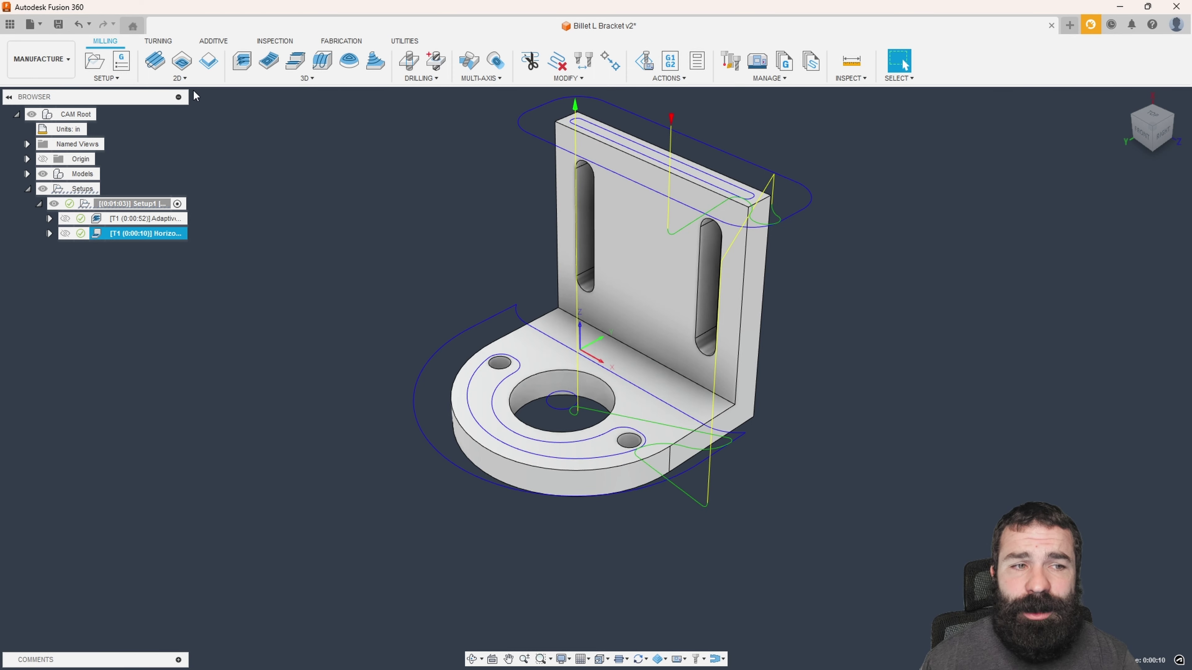
left_click(209, 61)
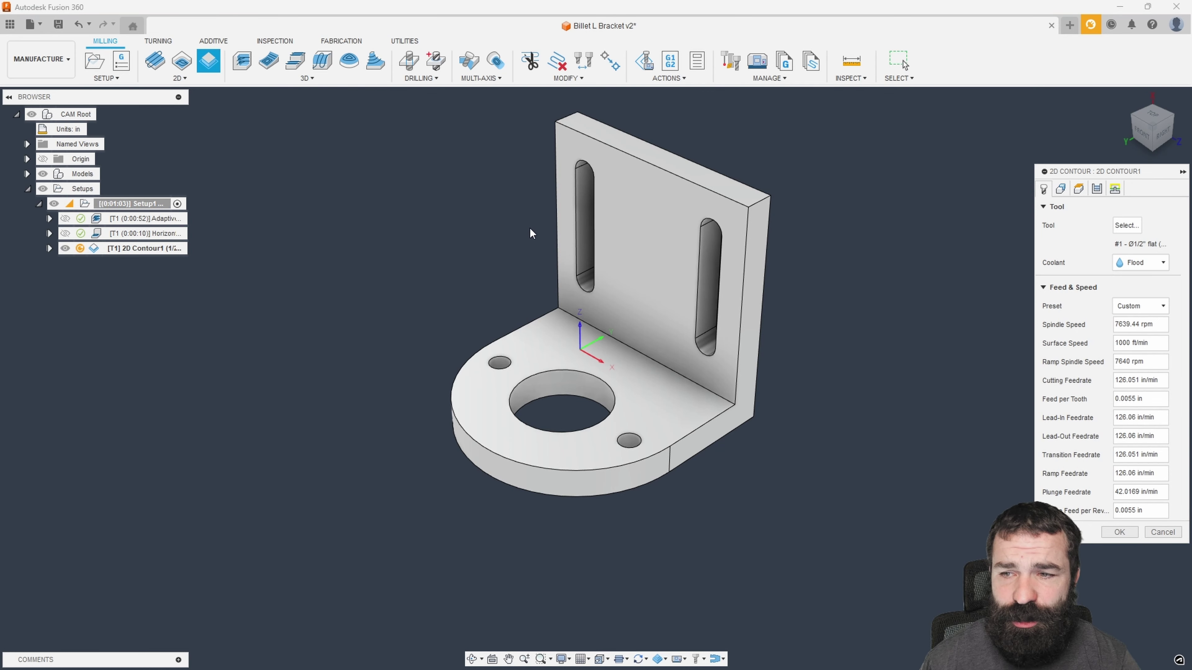
left_click(1098, 193)
left_click(1142, 264)
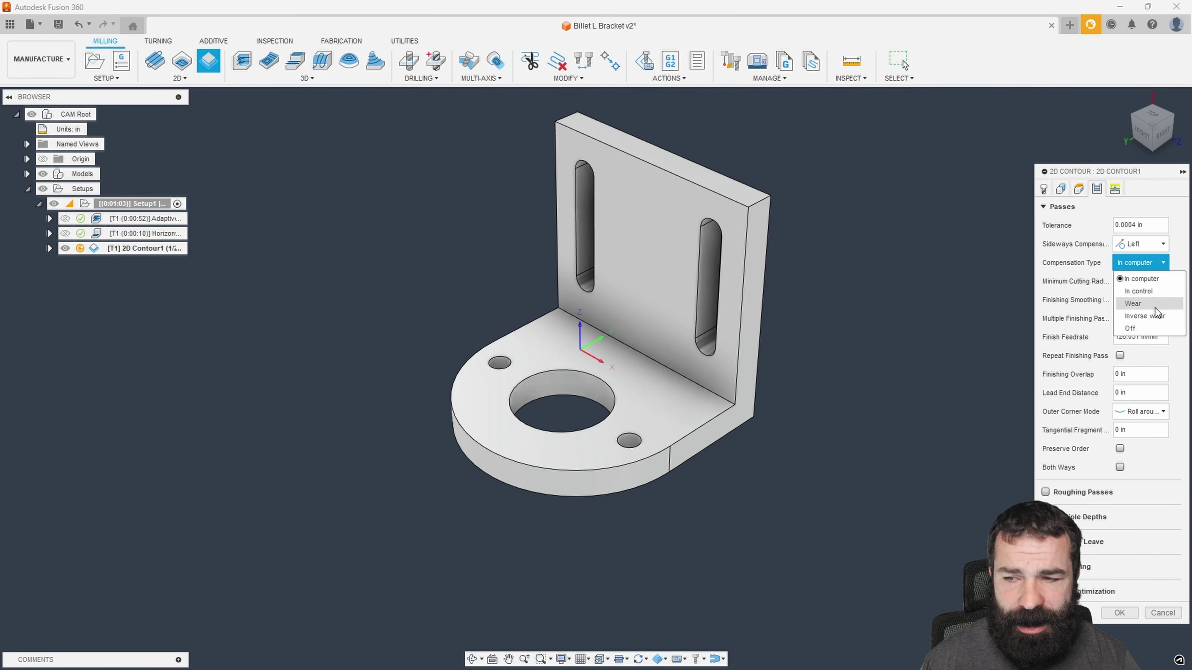
left_click(1163, 612)
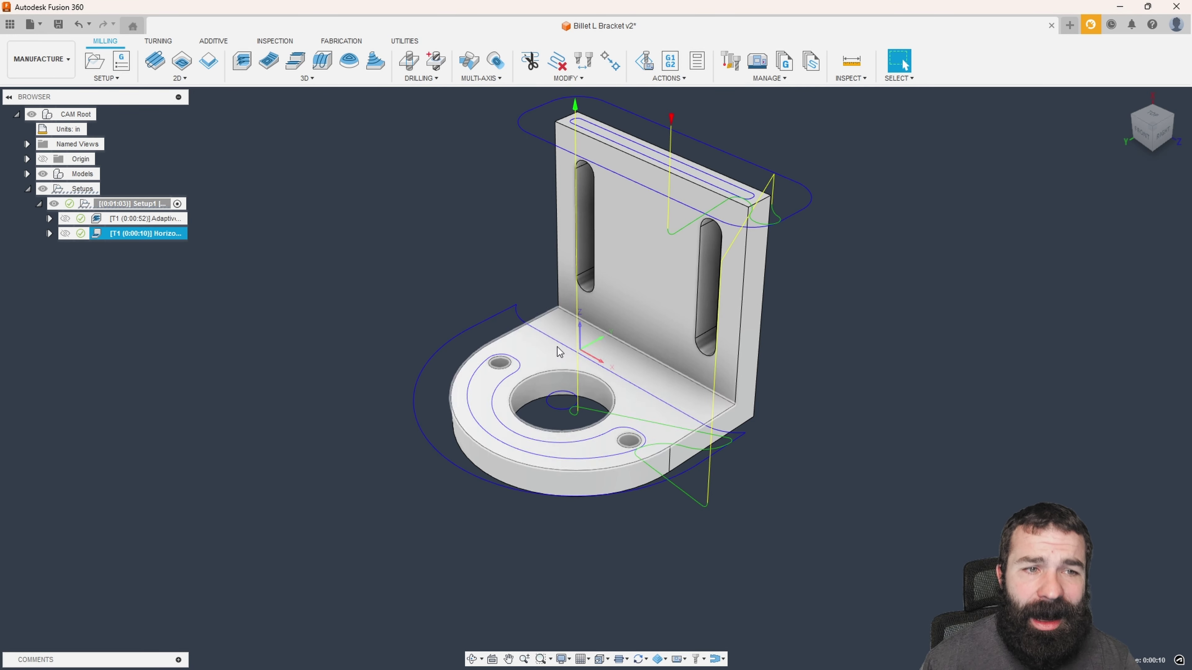
Step: Start a 3D Contour toolpath with the 1/2" flat endmill, limiting slope to 89.9–90 deg and setting tool containment to outside boundary
left_click(310, 79)
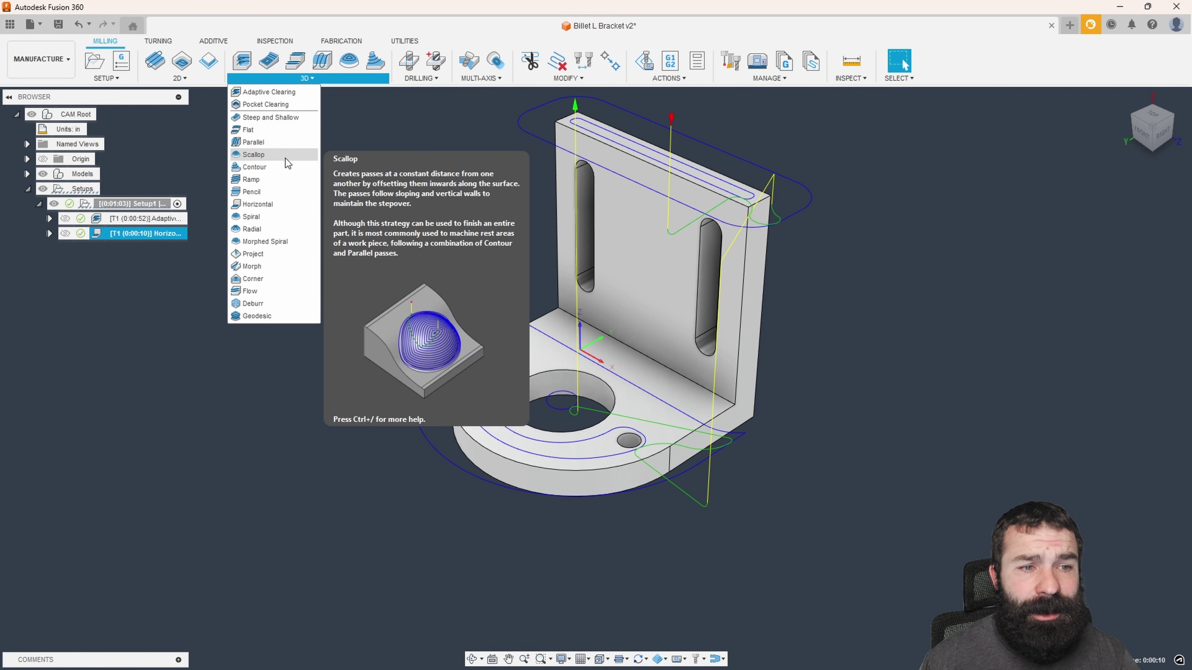
left_click(256, 167)
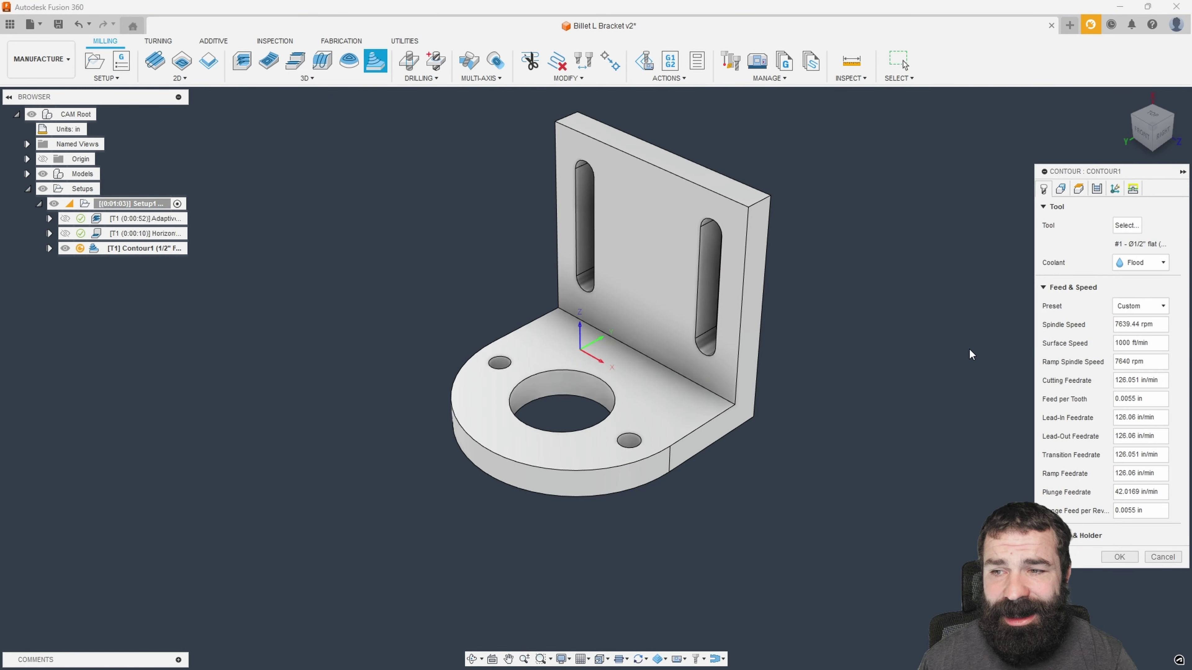
left_click(1060, 190)
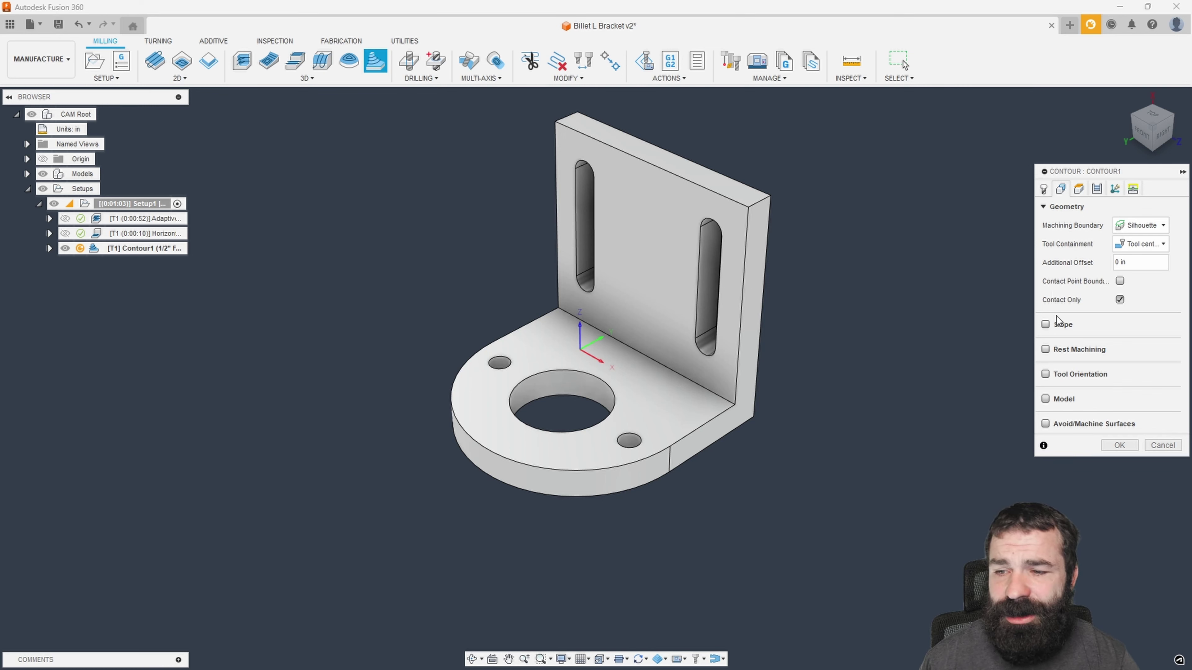
left_click(1050, 324)
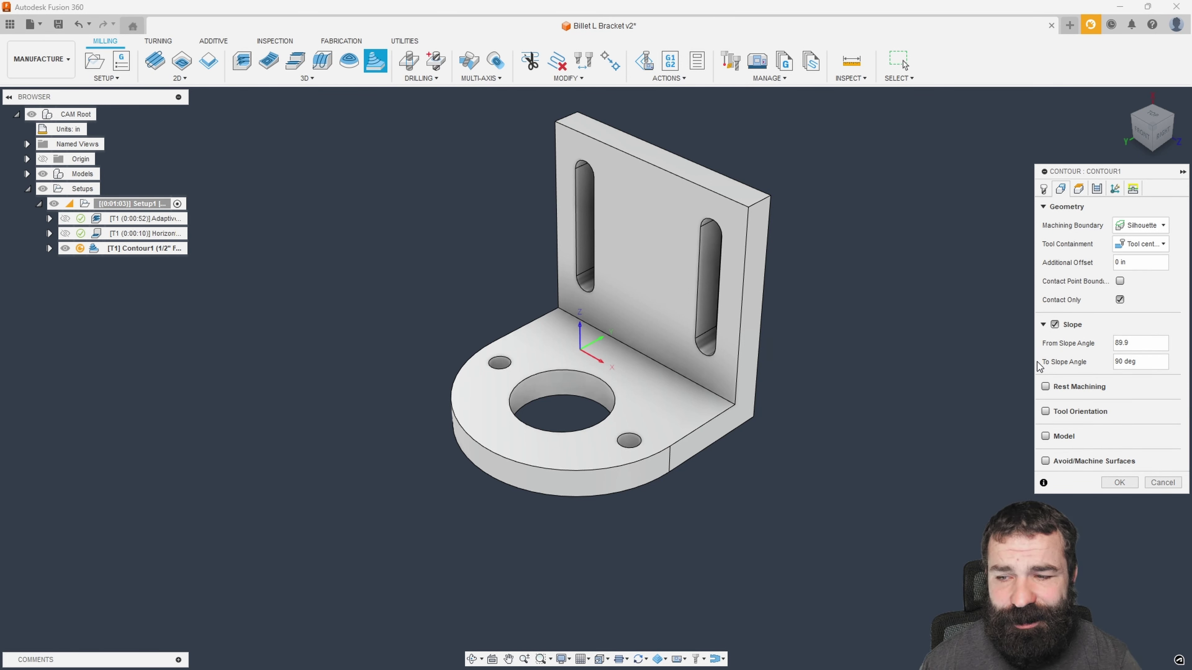
left_click(1128, 245)
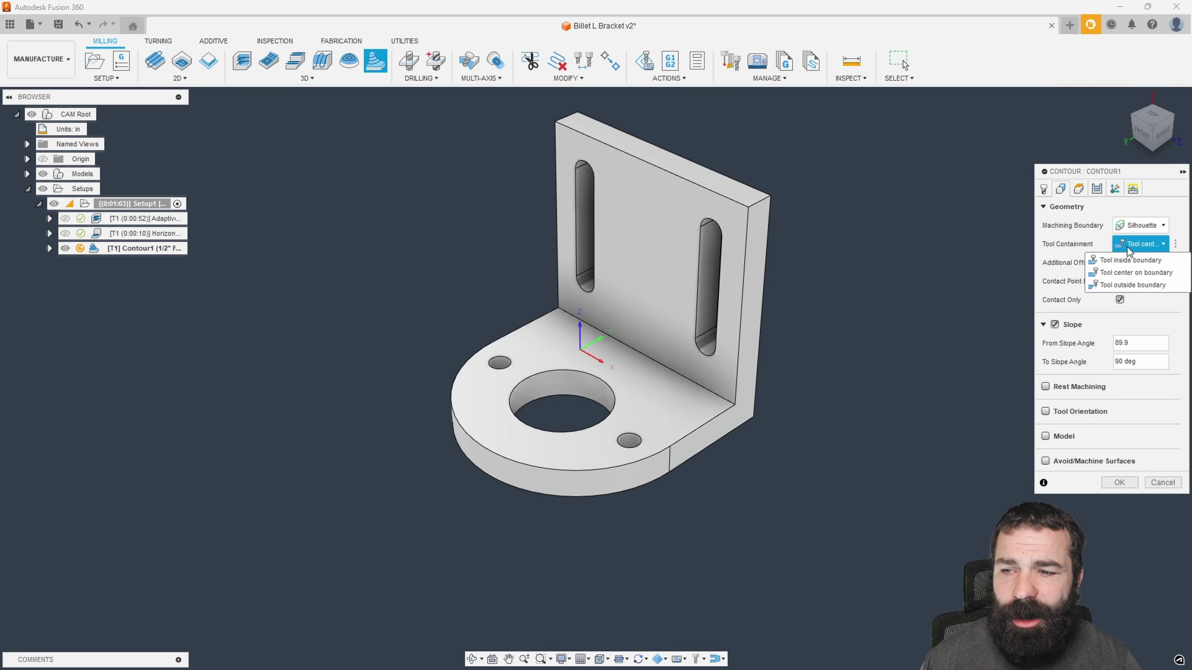
left_click(1130, 285)
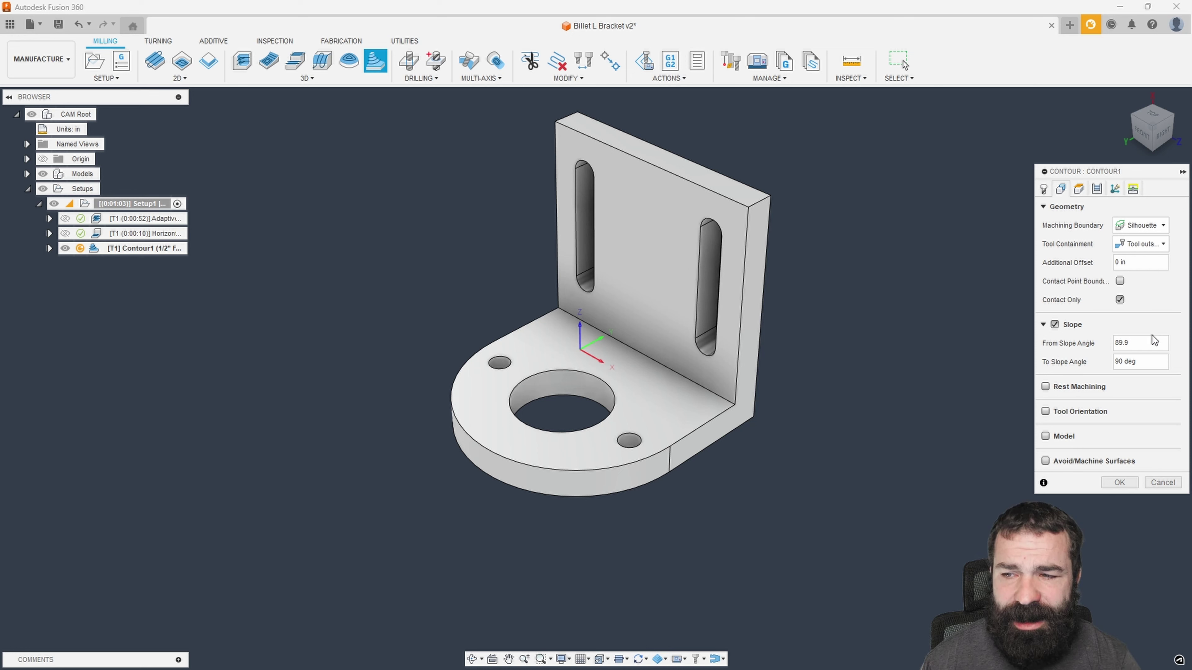
Step: Set the contour's maximum stepdown to 0.5 in and generate the toolpath
left_click(1097, 191)
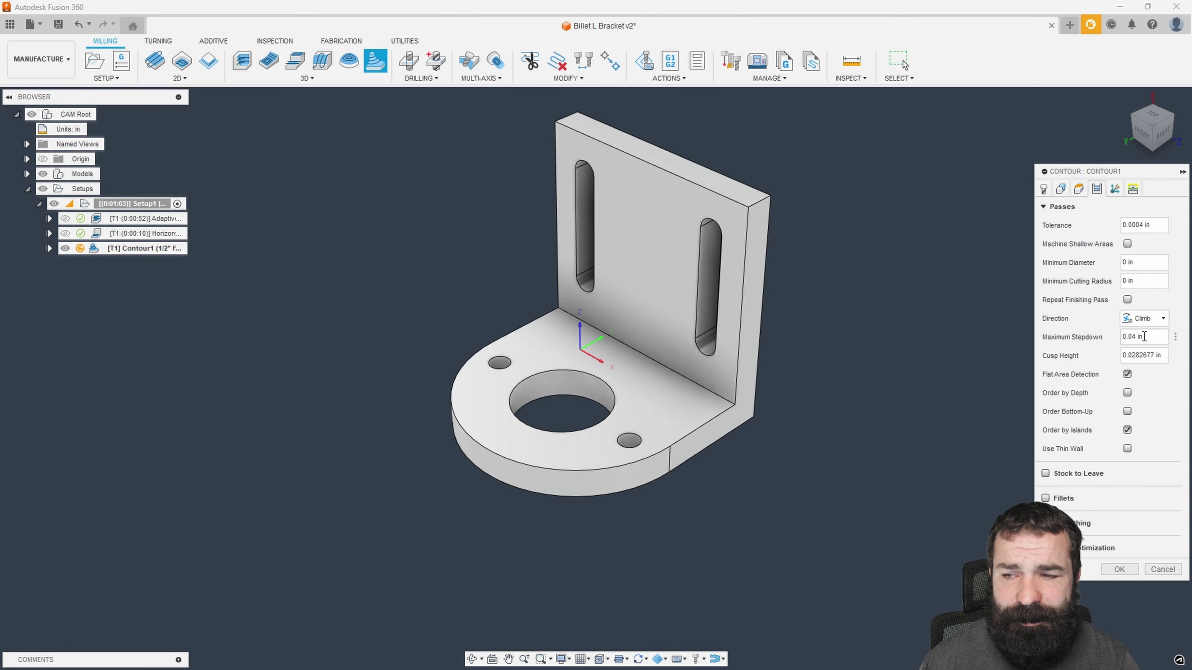
left_click_drag(1146, 336, 1103, 340)
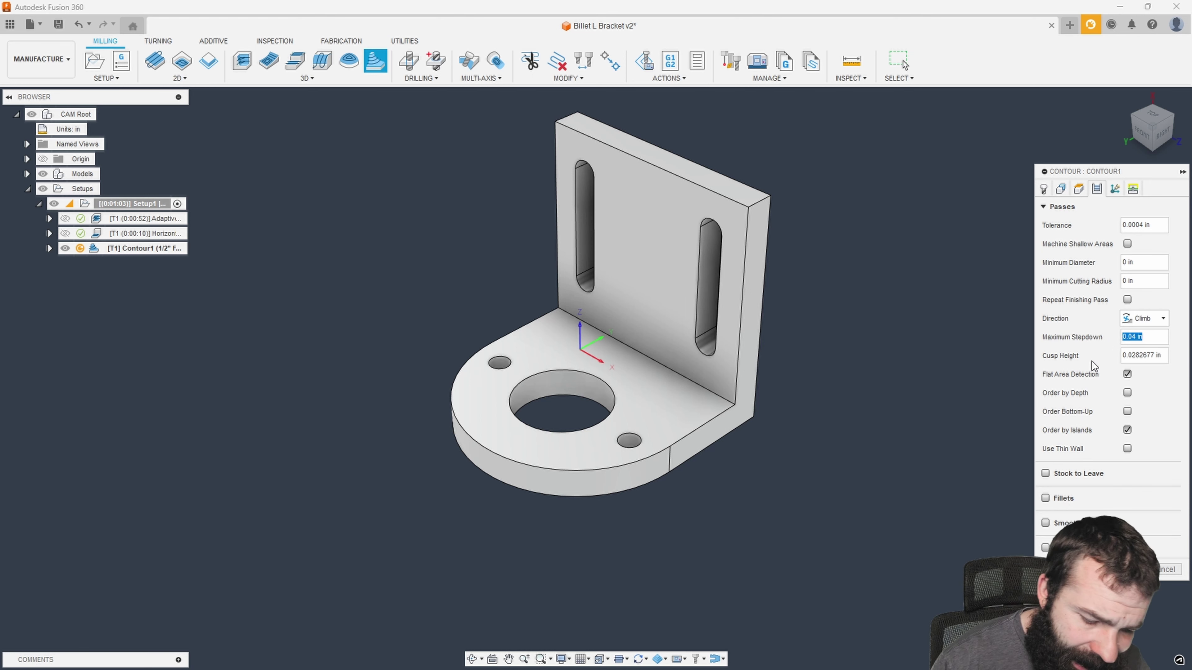
type(".5")
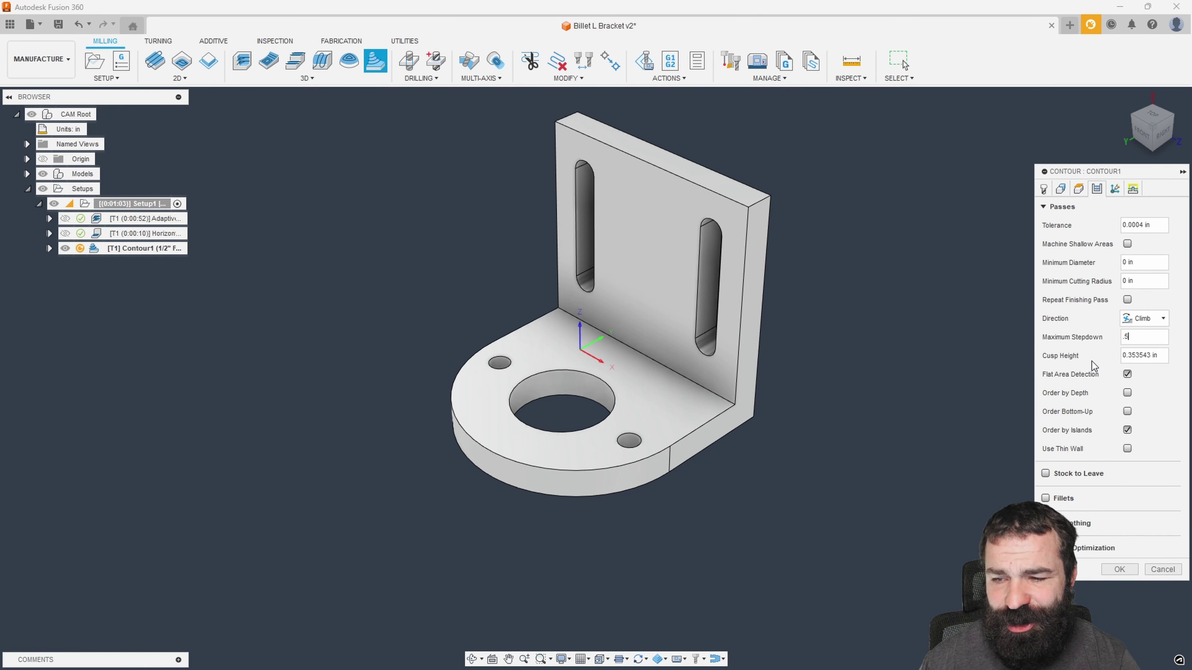
left_click(1126, 567)
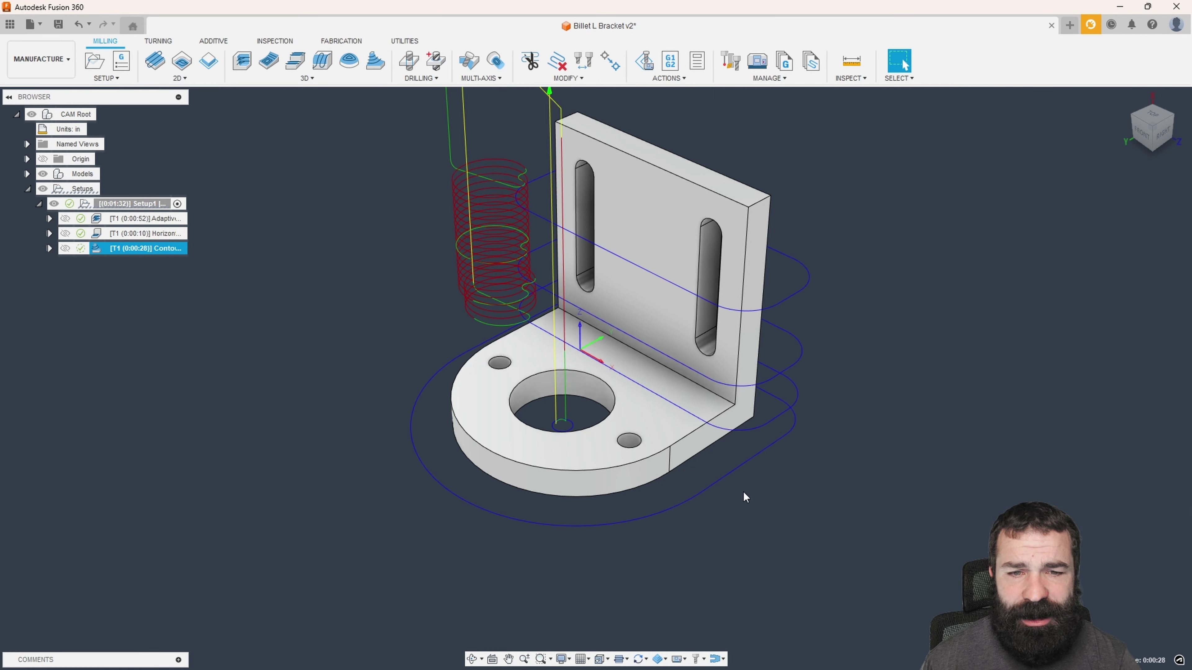
Step: Check the contour passes from the side, then offset the contour's bottom height -0.02 in from the model bottom
middle_click_drag(710, 483, 657, 474, "shift")
left_click(1153, 125)
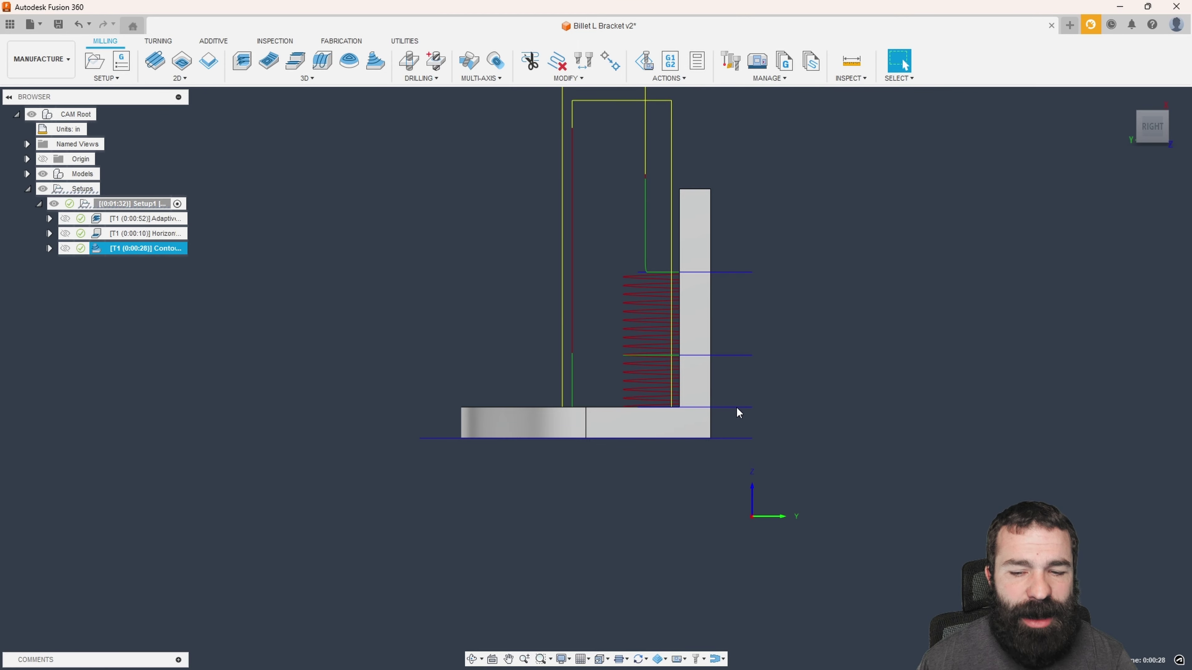
middle_click_drag(670, 405, 695, 415, "shift")
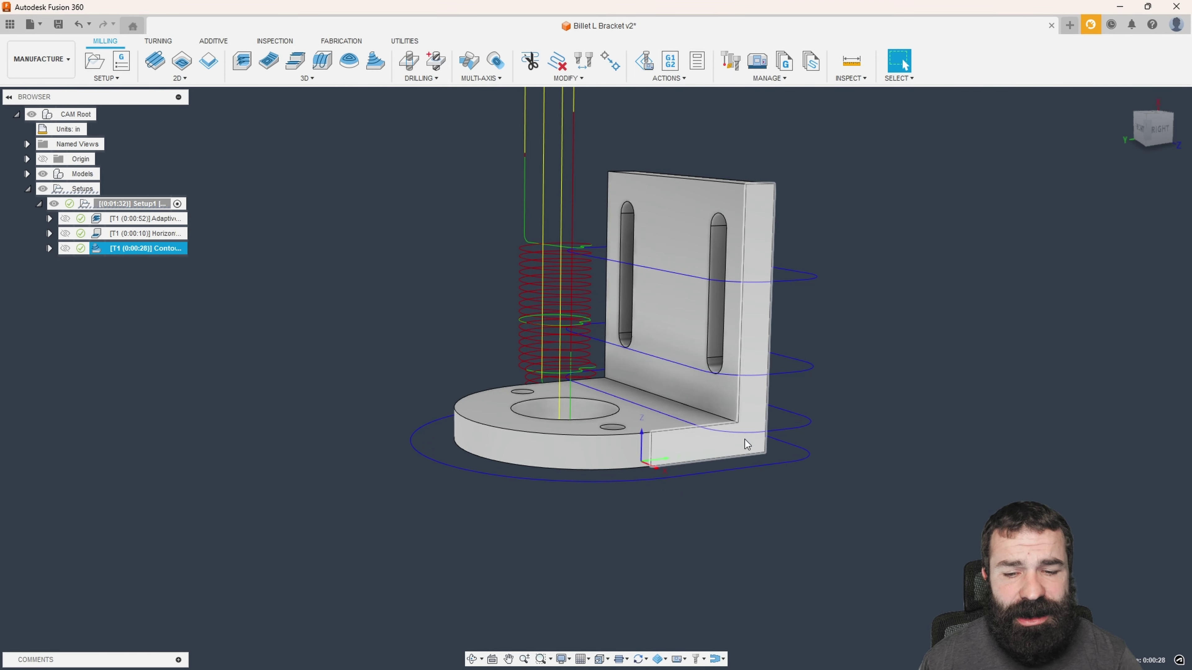
left_click(1158, 129)
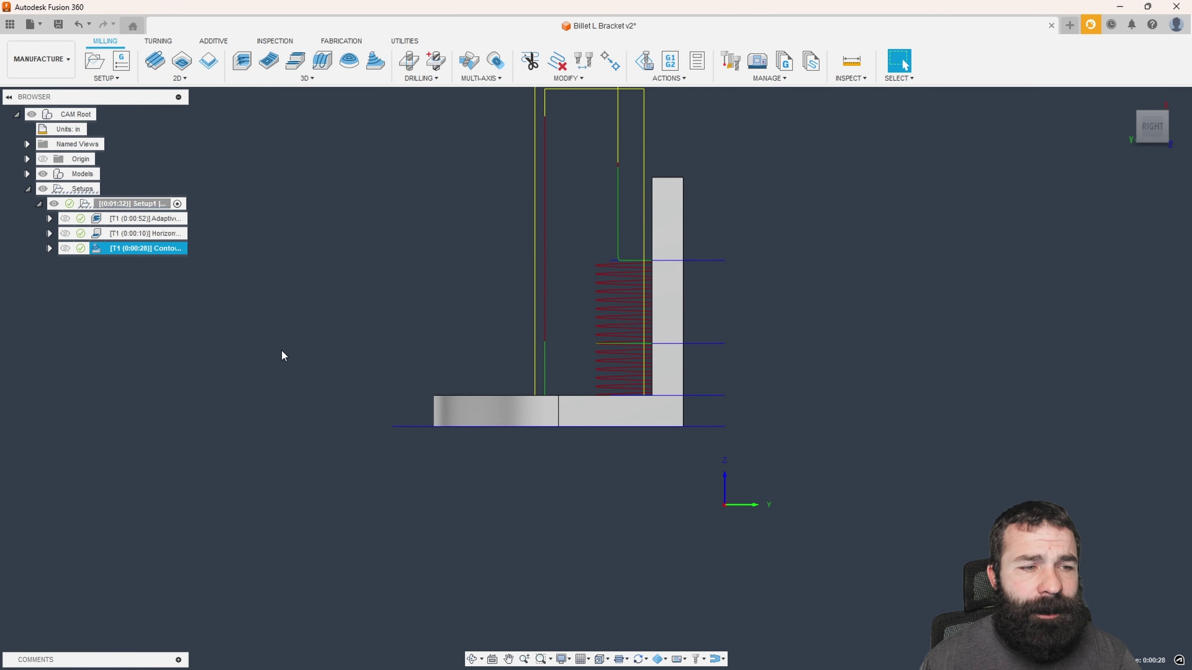
double_click(92, 250)
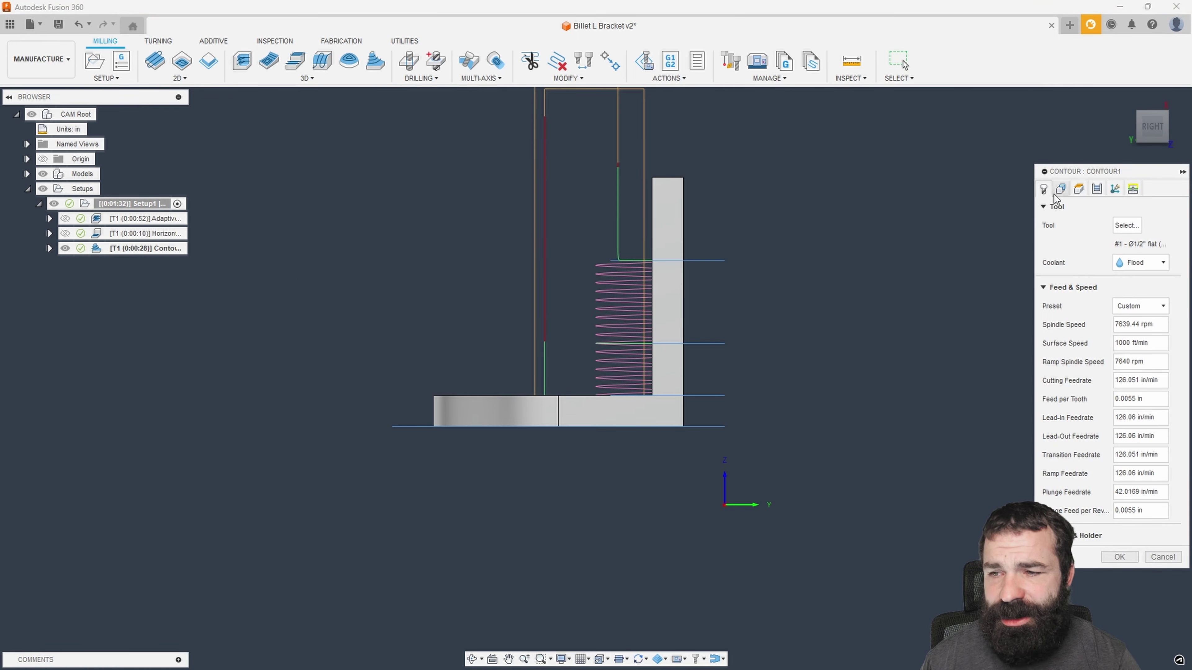
left_click(1079, 189)
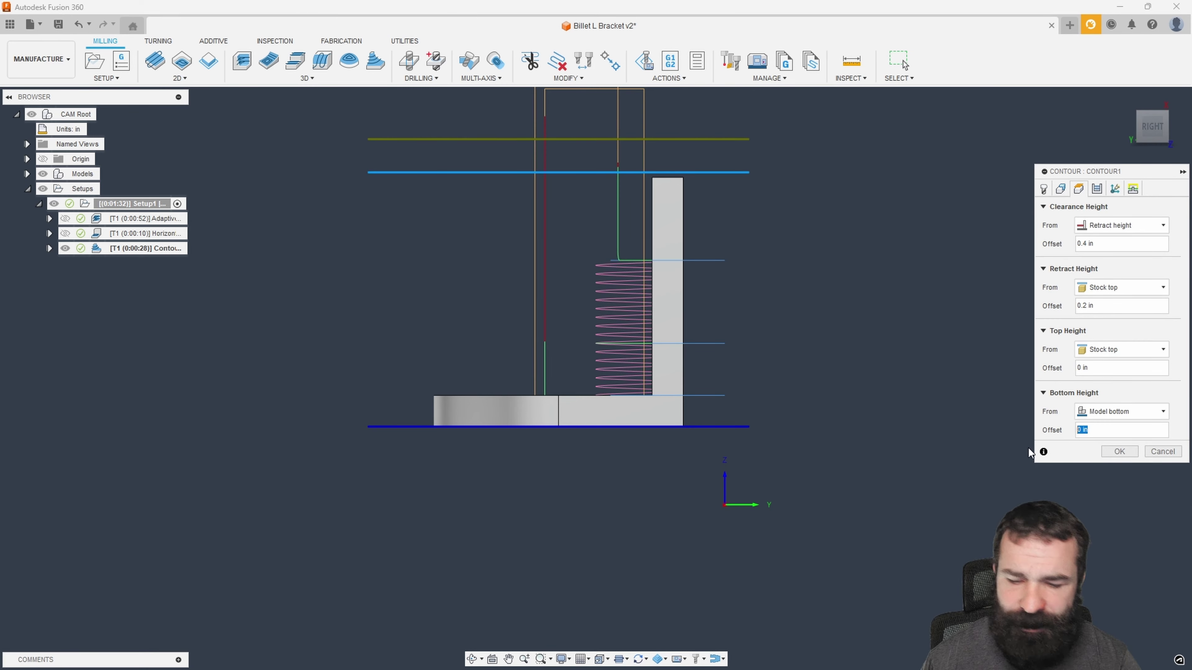
type("-.02")
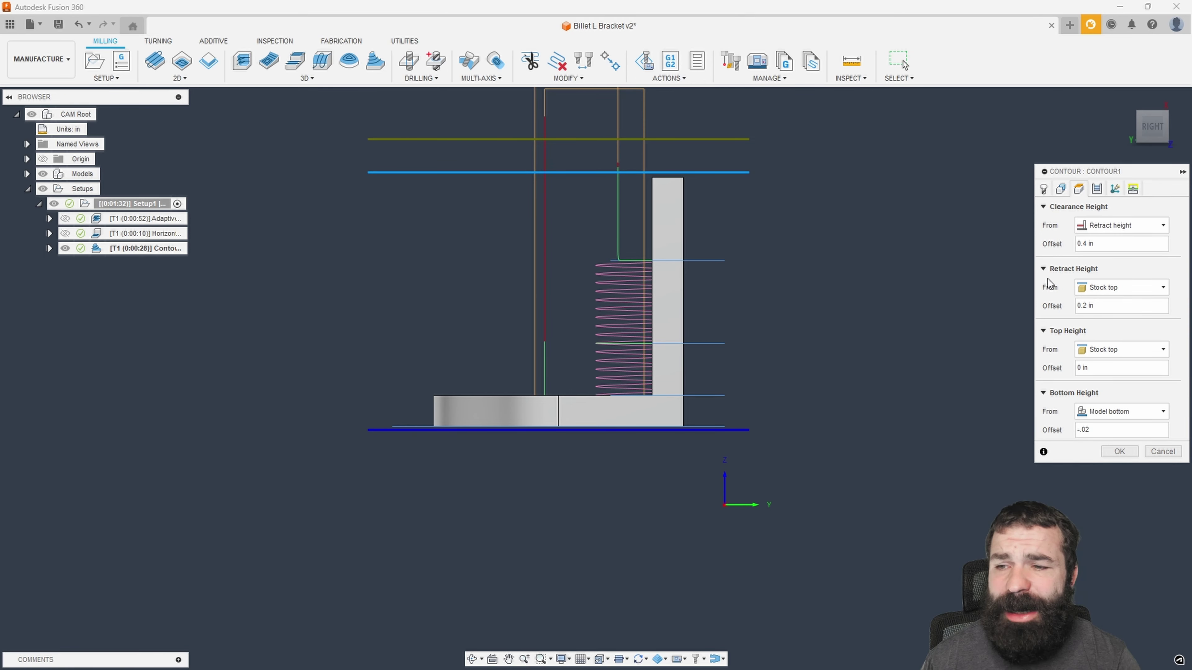
Step: Change the contour's ramp type to Plunge and regenerate the toolpath
left_click(1133, 189)
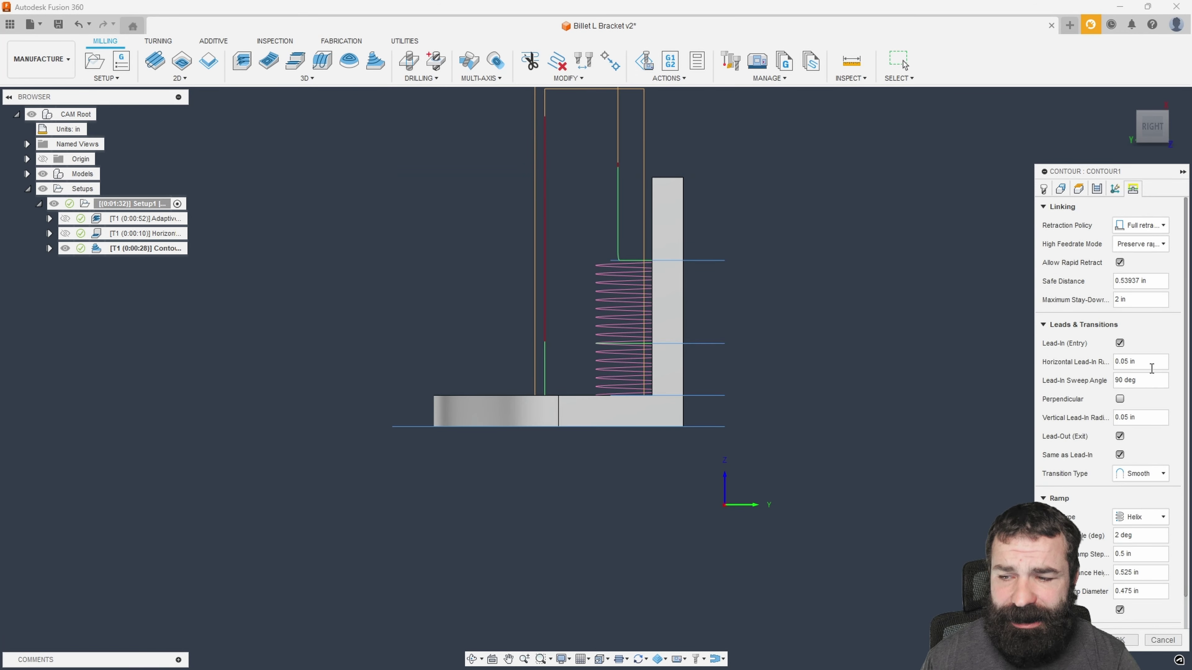
left_click(1136, 517)
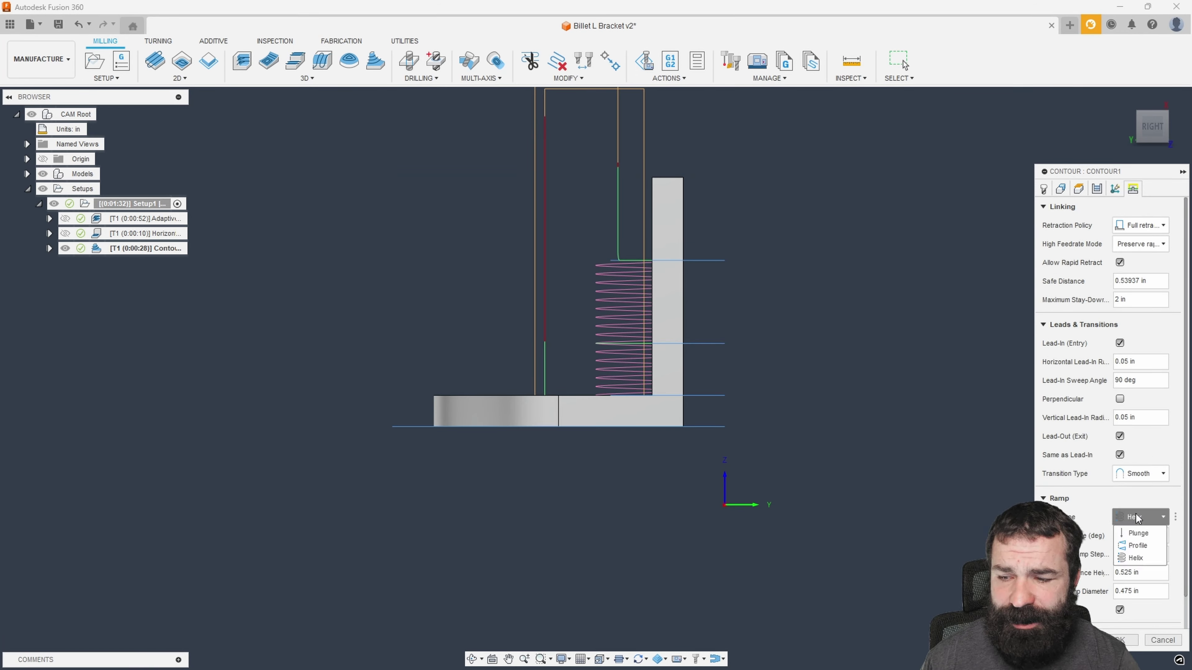
left_click(1138, 534)
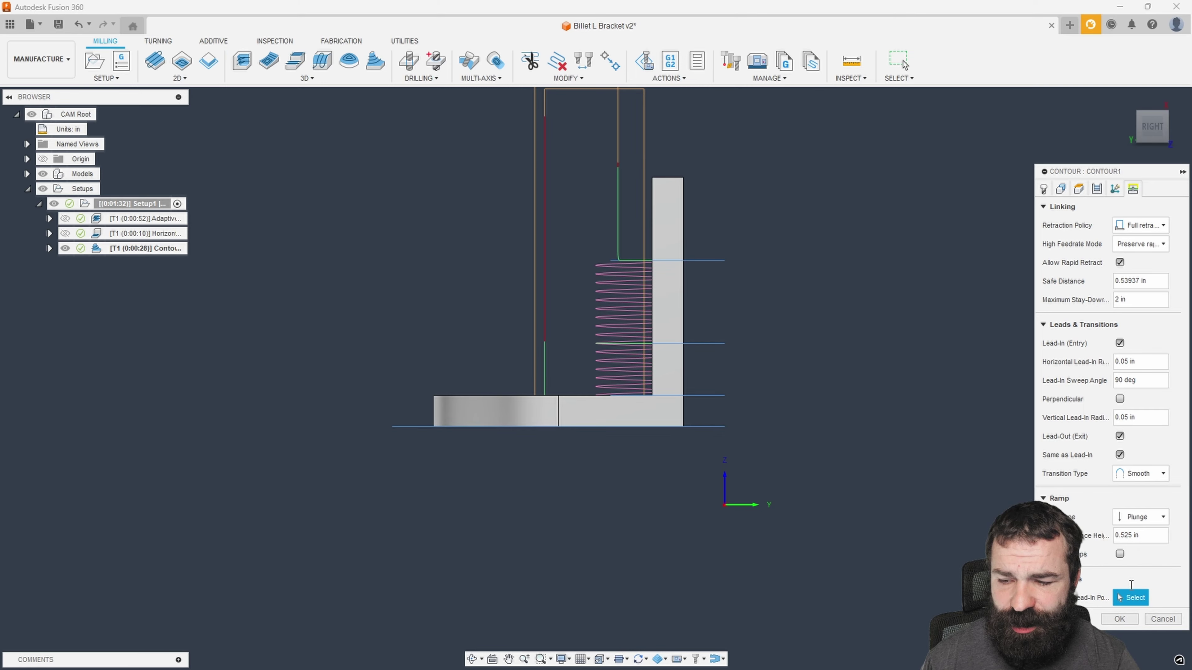
left_click(1118, 621)
Step: Try to keep the contour out of the base's large bore by setting its wall as an avoid surface, and regenerate
middle_click_drag(488, 338, 631, 381, "shift")
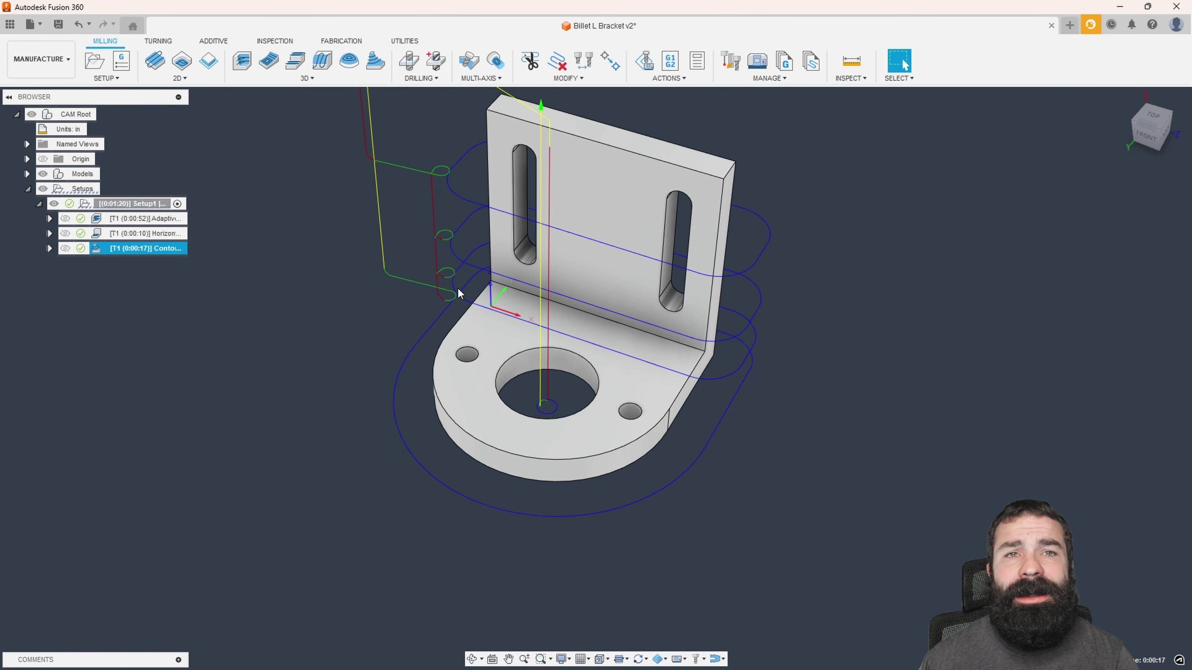
middle_click_drag(458, 286, 591, 225, "shift")
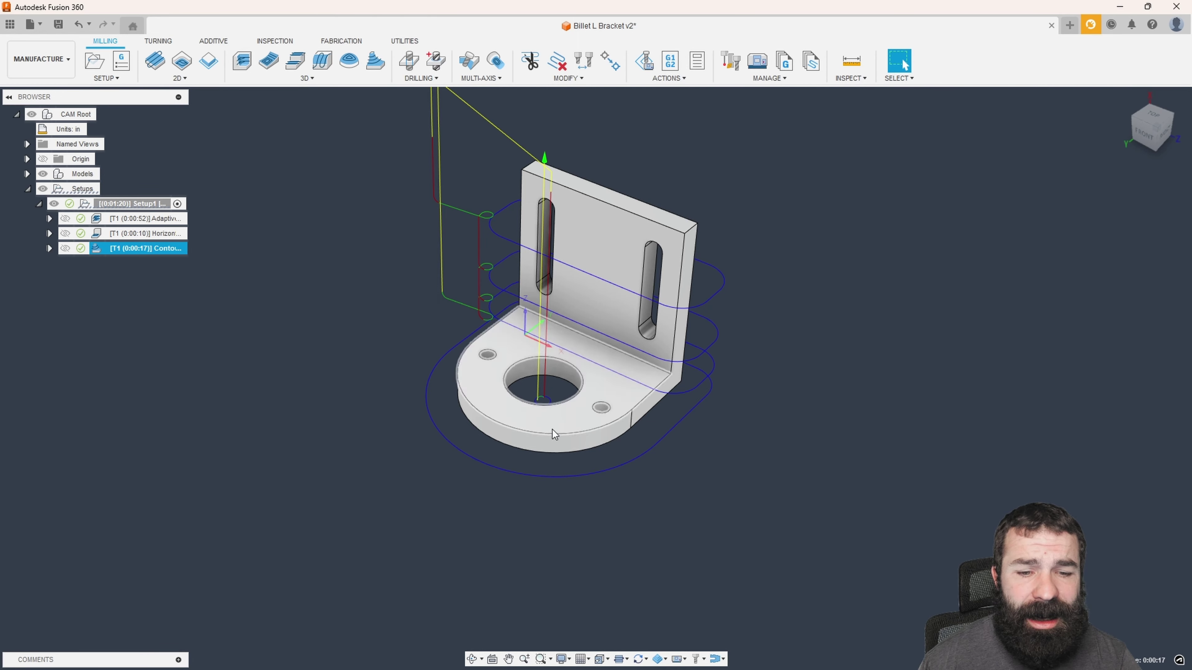
scroll(554, 399, "up", 2)
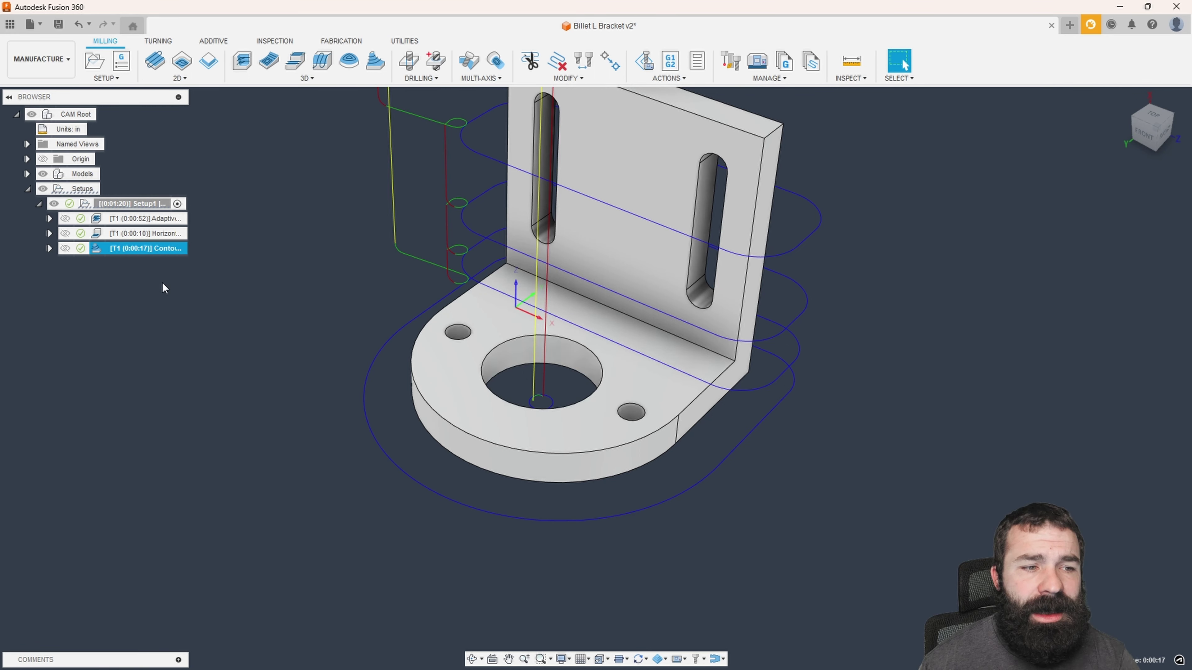
left_click(92, 250)
double_click(92, 250)
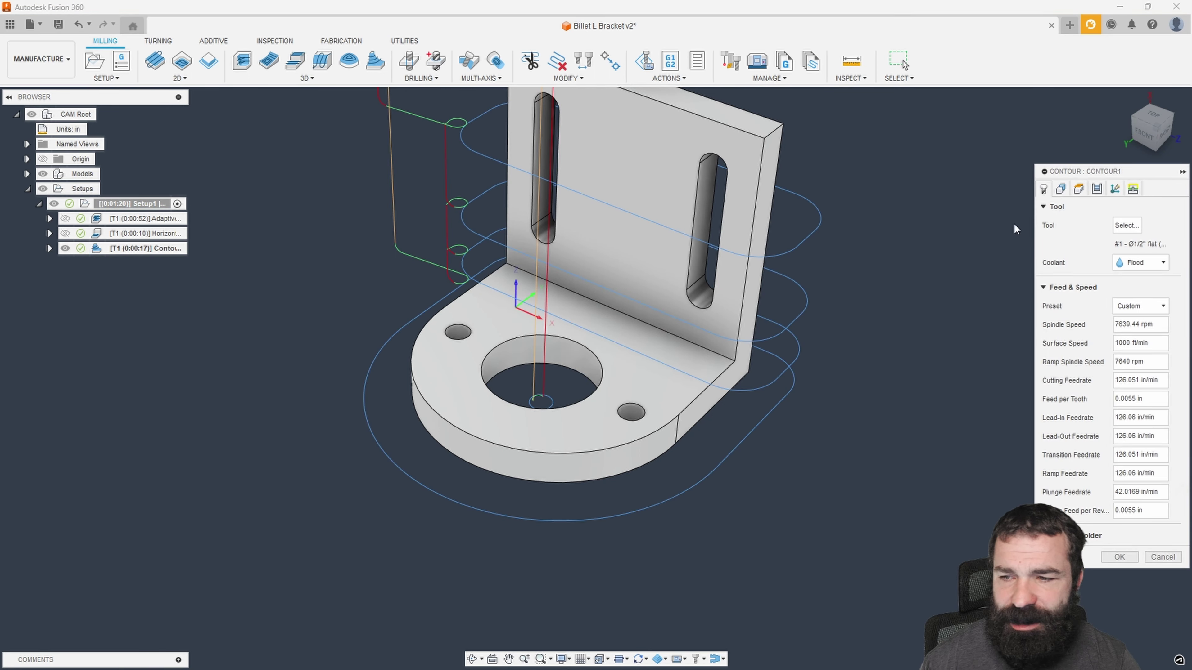
left_click(1060, 189)
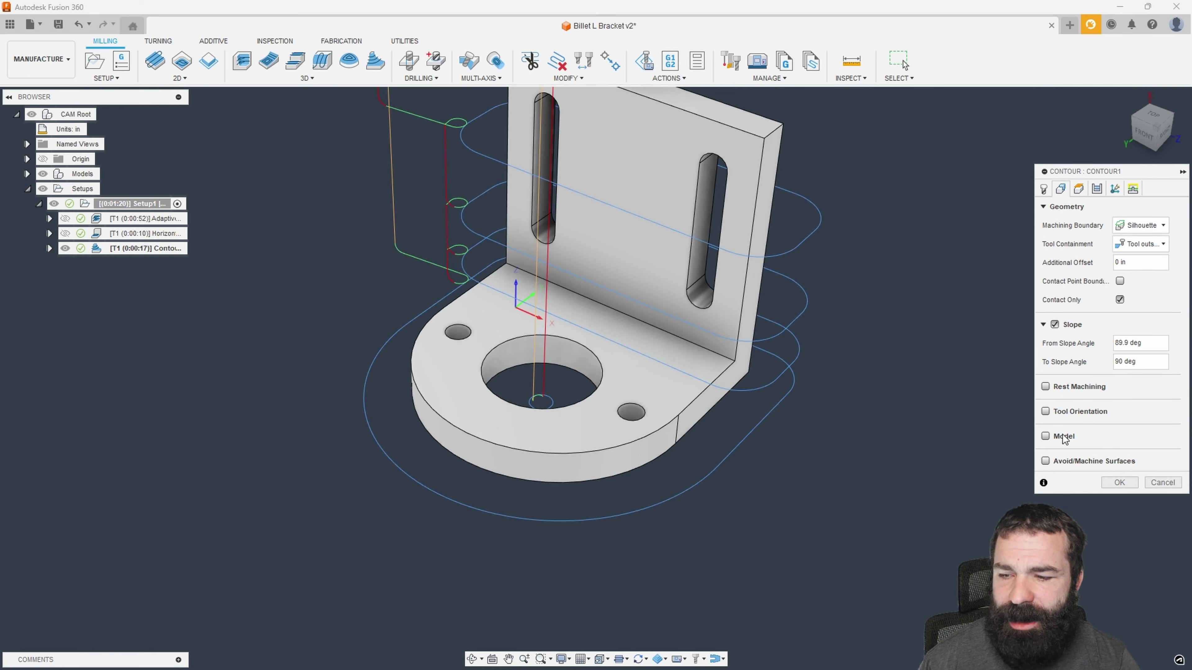
left_click(1056, 461)
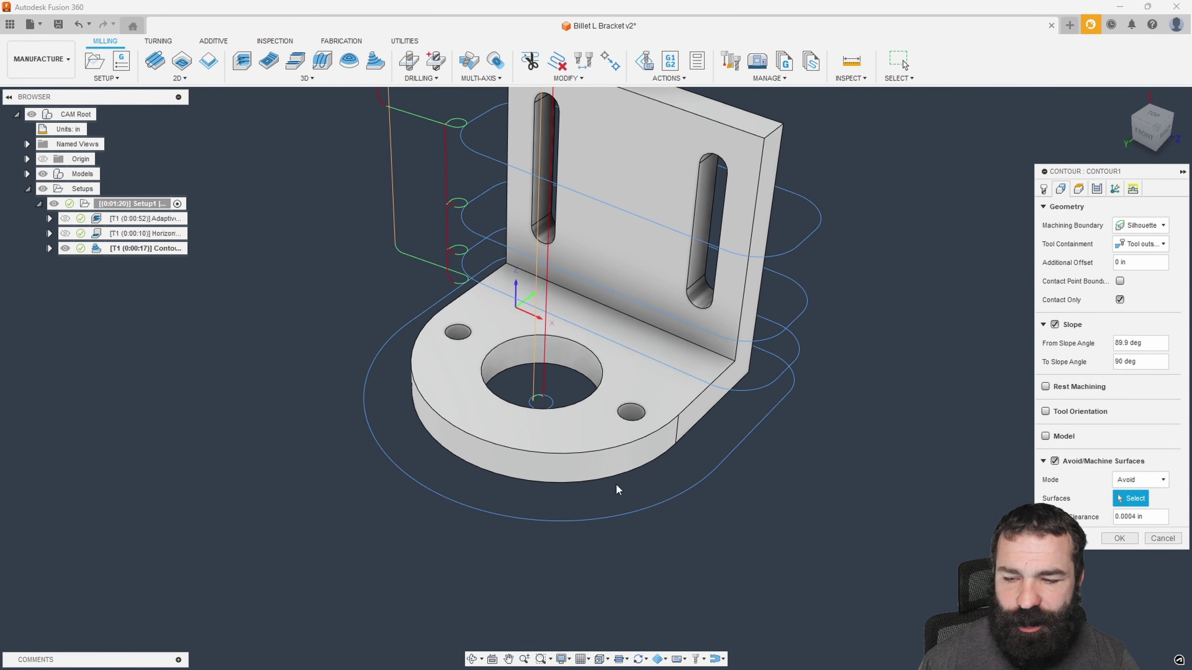
left_click(557, 358)
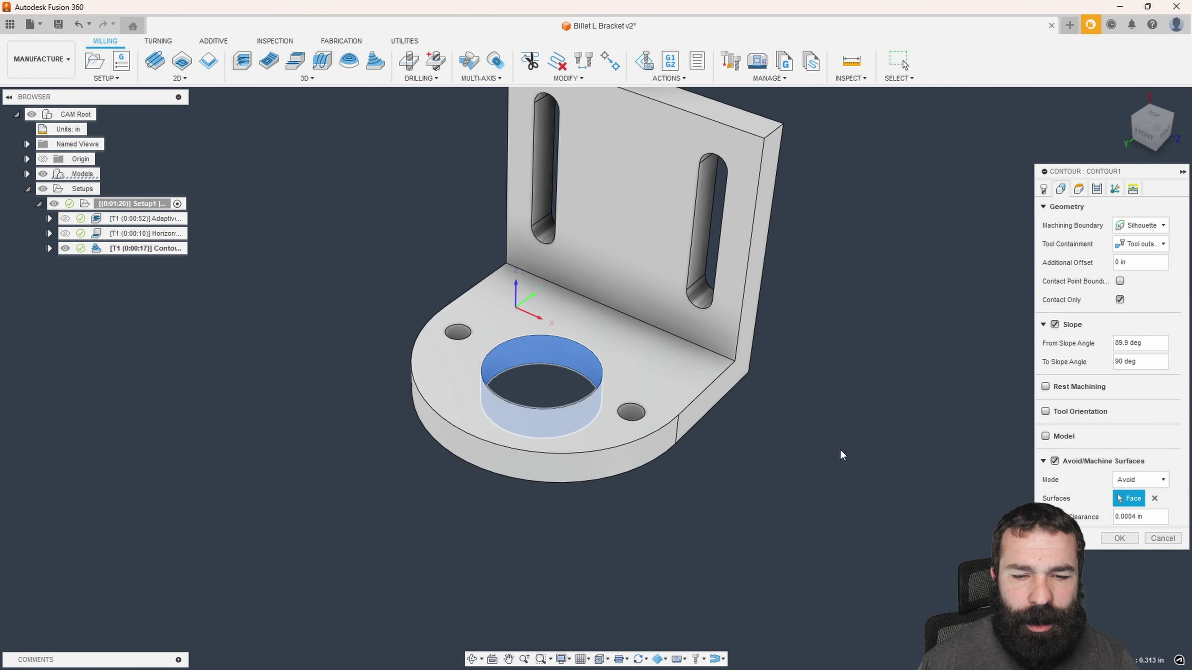
left_click(1119, 537)
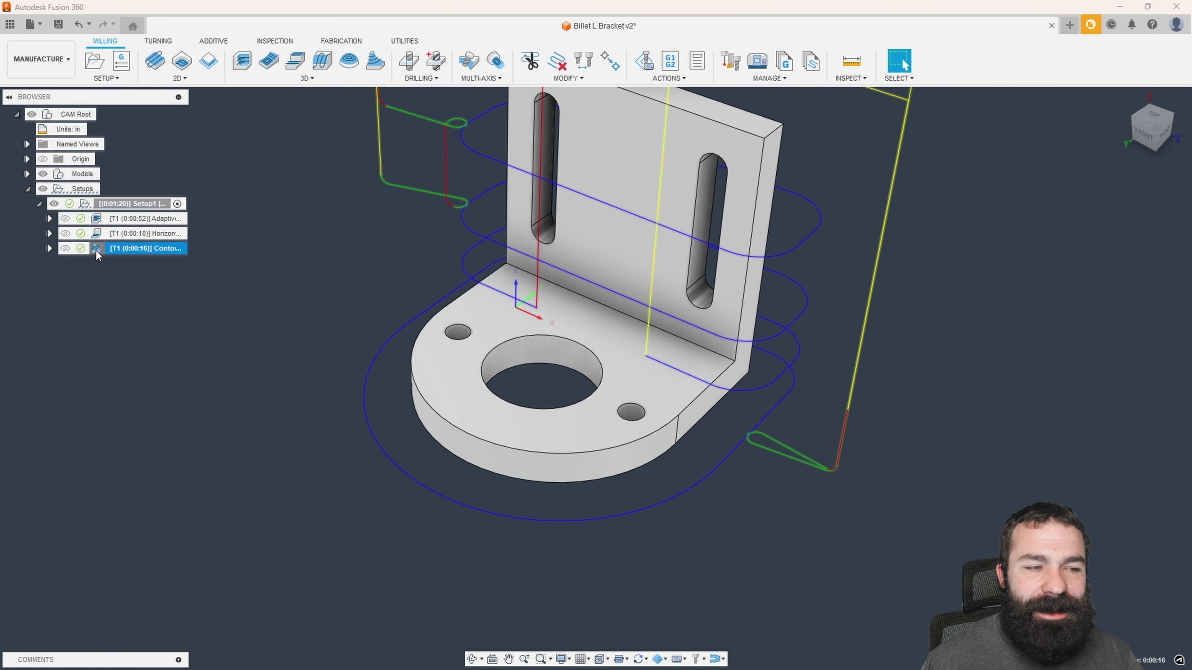
Step: Turn off the contour's Avoid/Machine Surfaces option and regenerate the toolpath
double_click(132, 248)
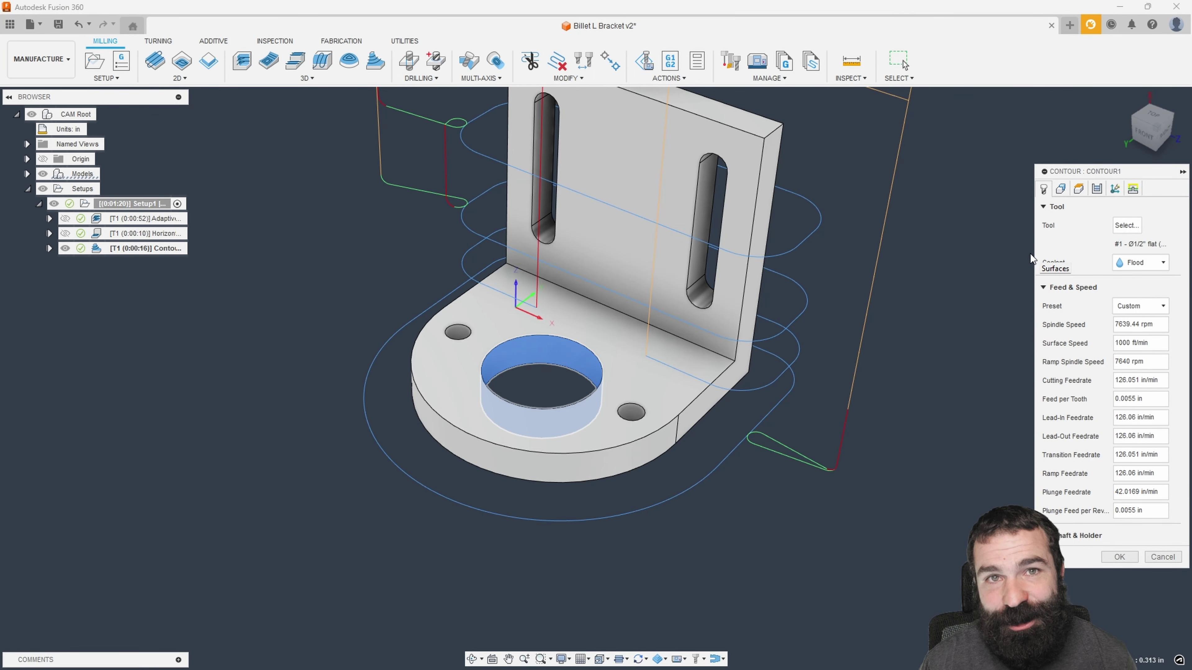
left_click(1060, 188)
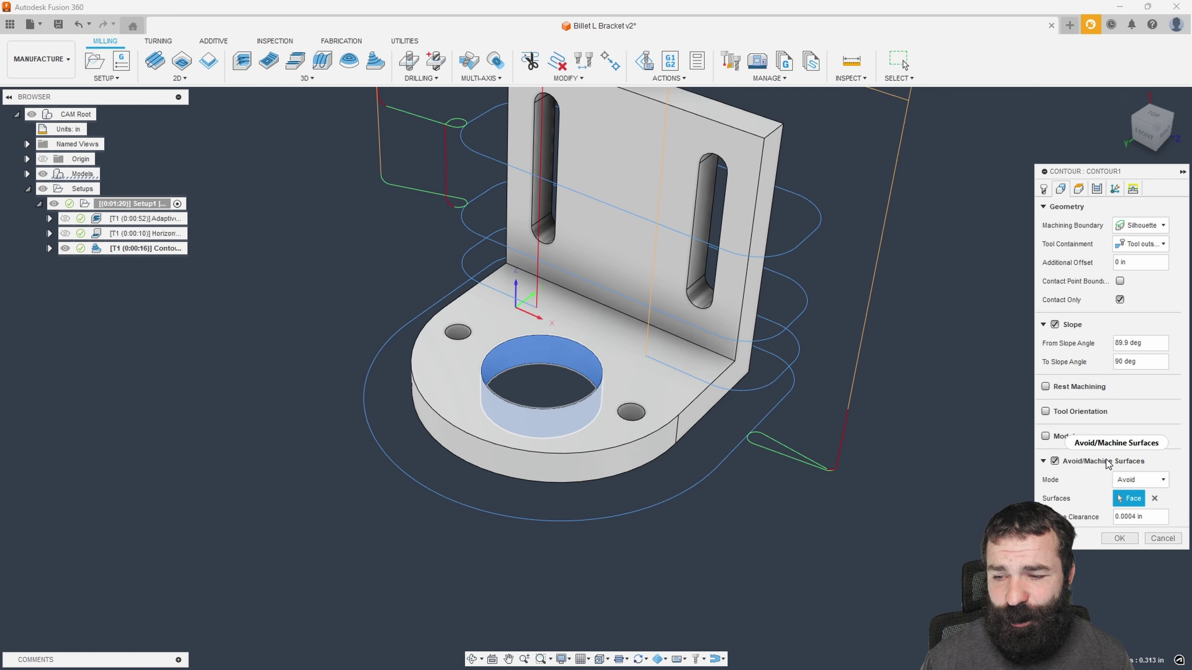
left_click(1056, 461)
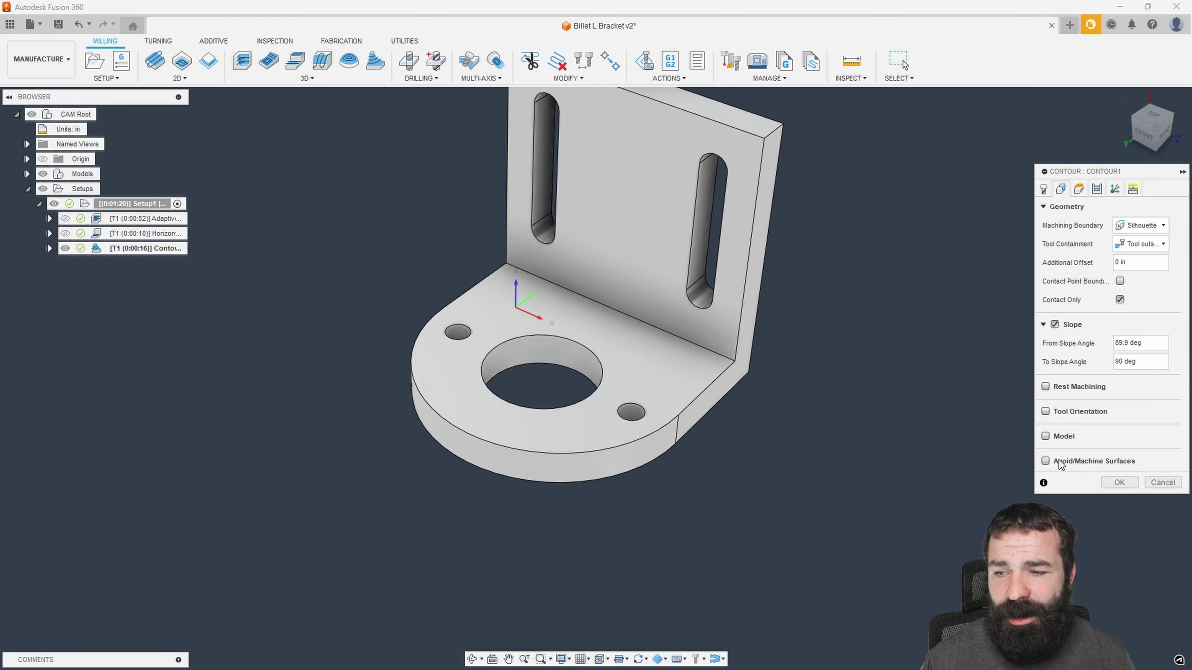
left_click(1112, 480)
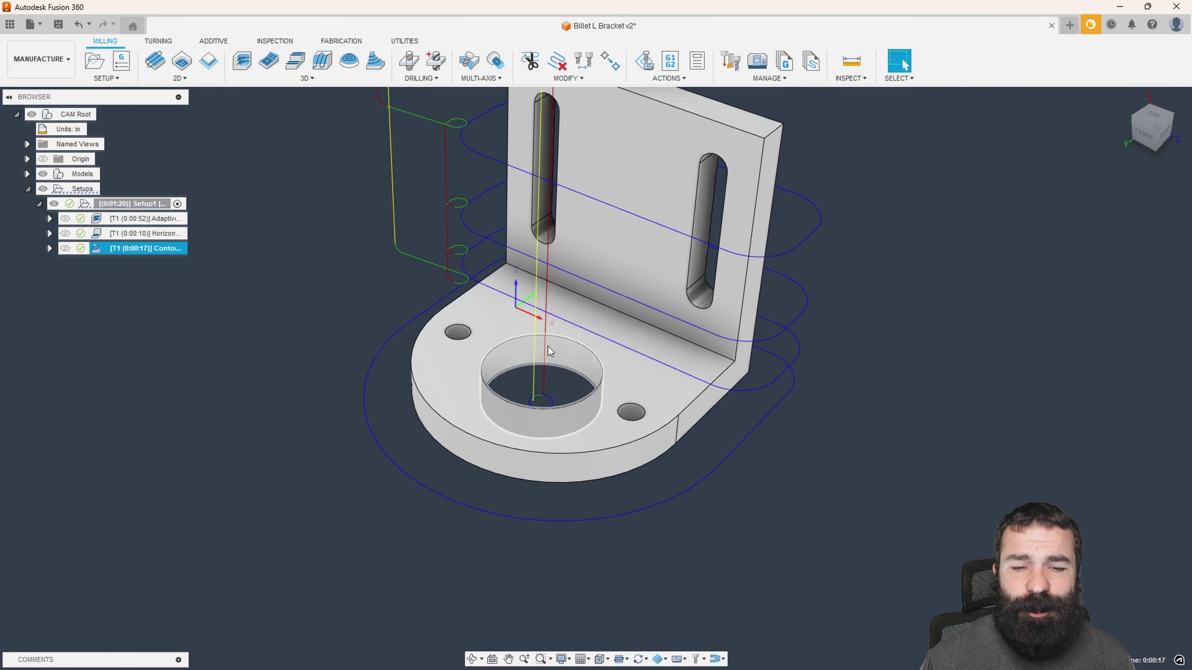
Step: Switch to the Design workspace and cover the large bore's upper edge with a surface patch as a new body
left_click(47, 59)
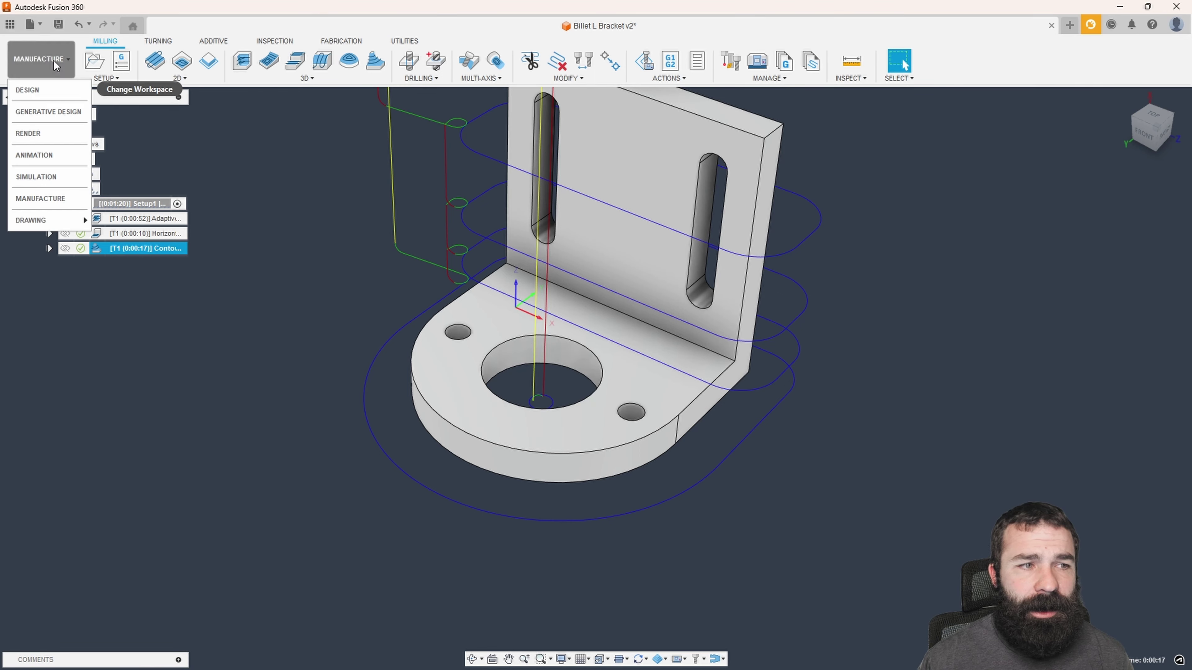
left_click(44, 86)
left_click(156, 41)
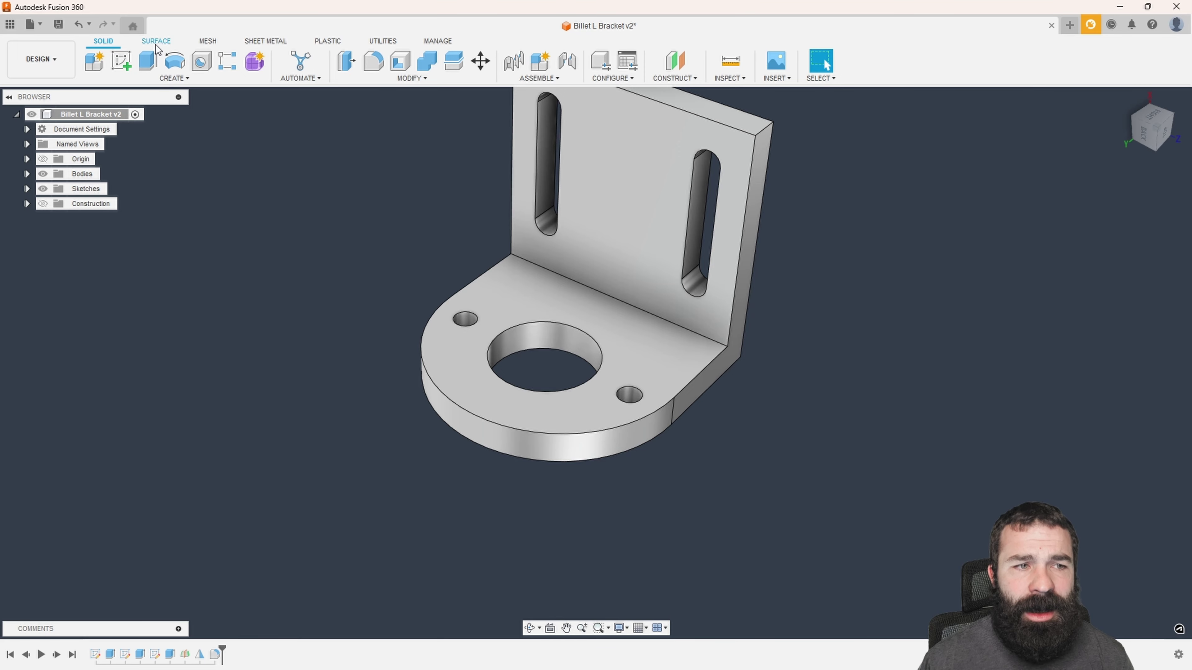
left_click(121, 60)
left_click(527, 328)
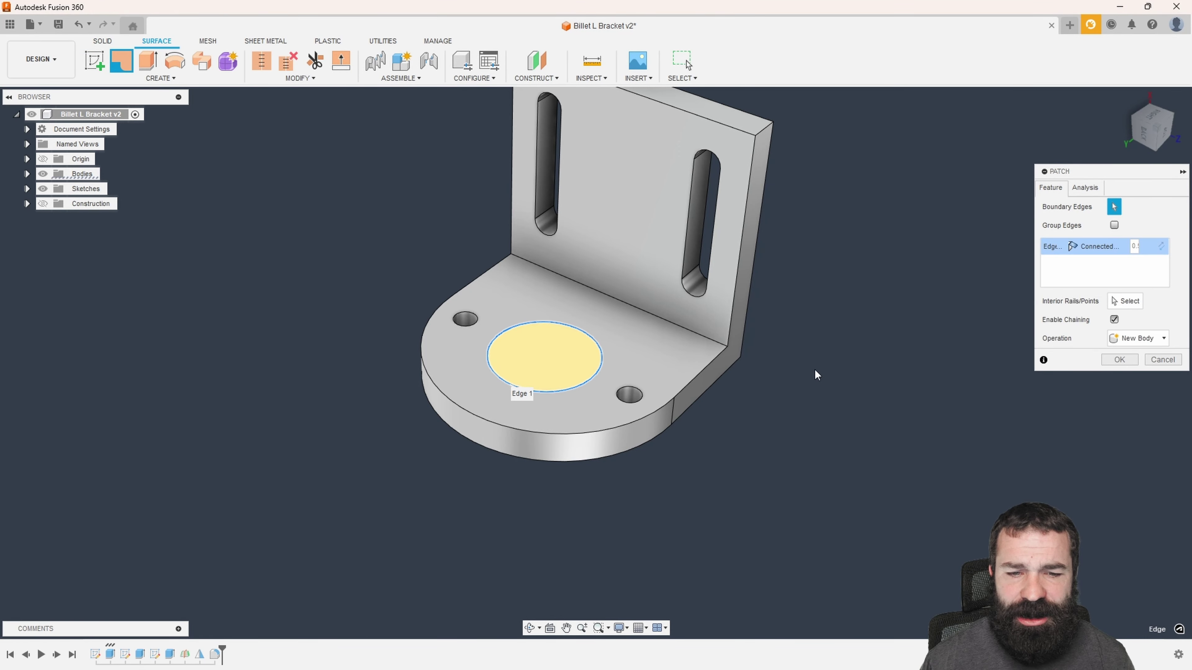
left_click(1120, 364)
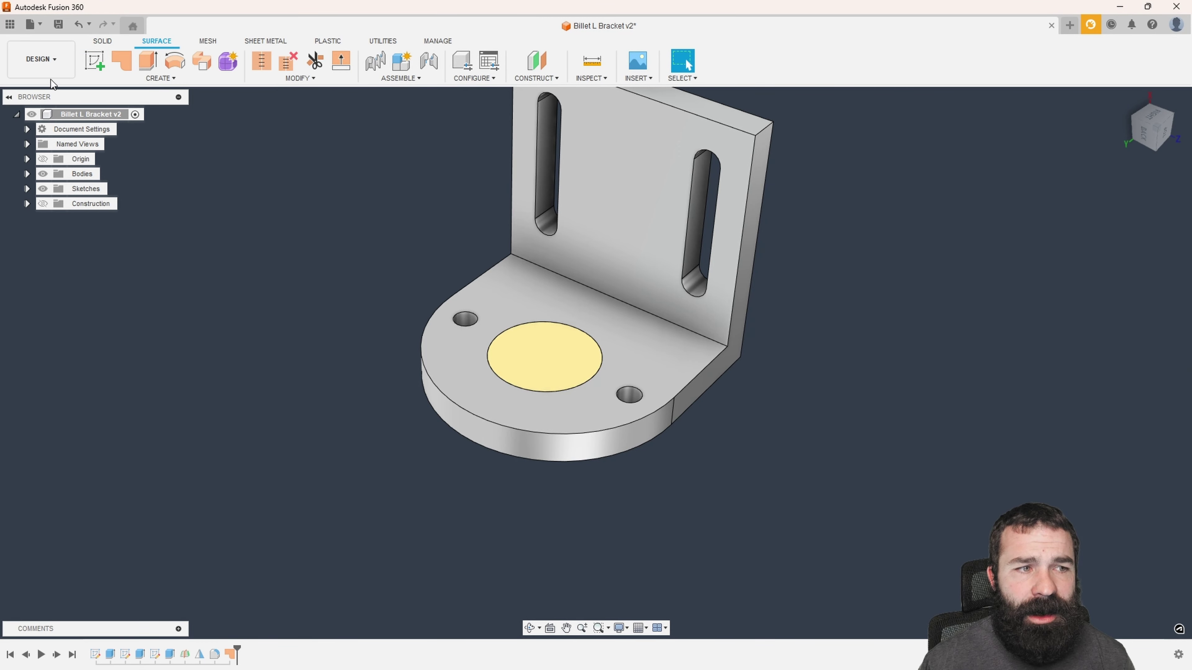
Step: Switch back to the Manufacture workspace, add the bore's patch surface as a model surface in the contour, and regenerate
left_click(40, 59)
left_click(32, 197)
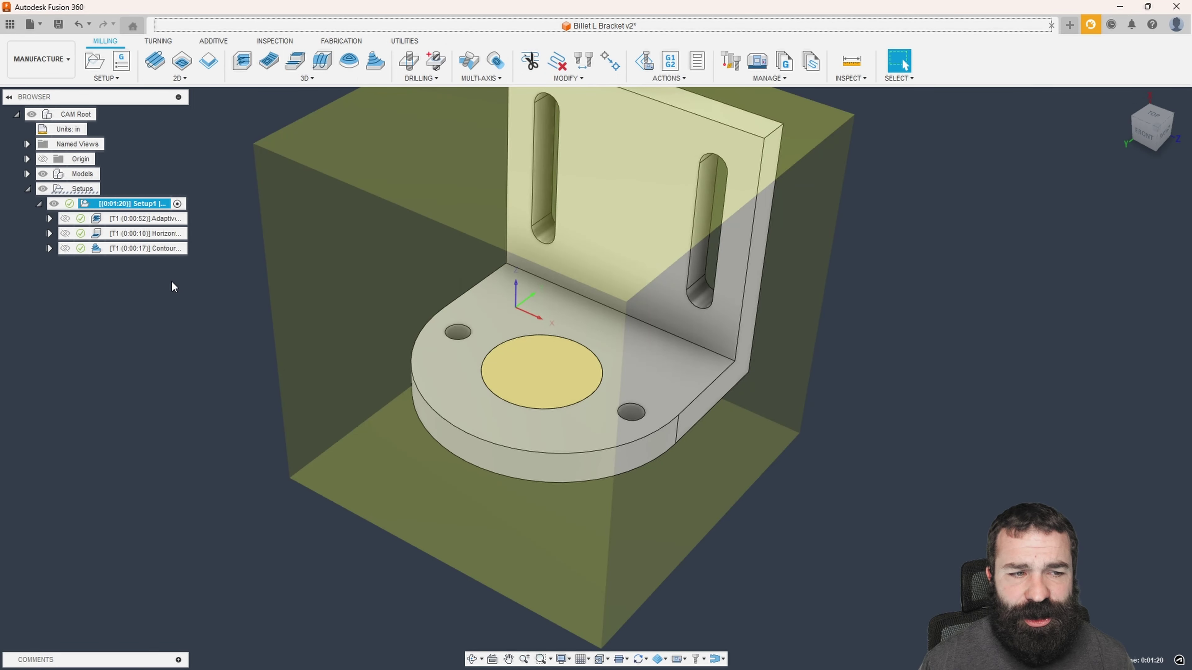
double_click(150, 248)
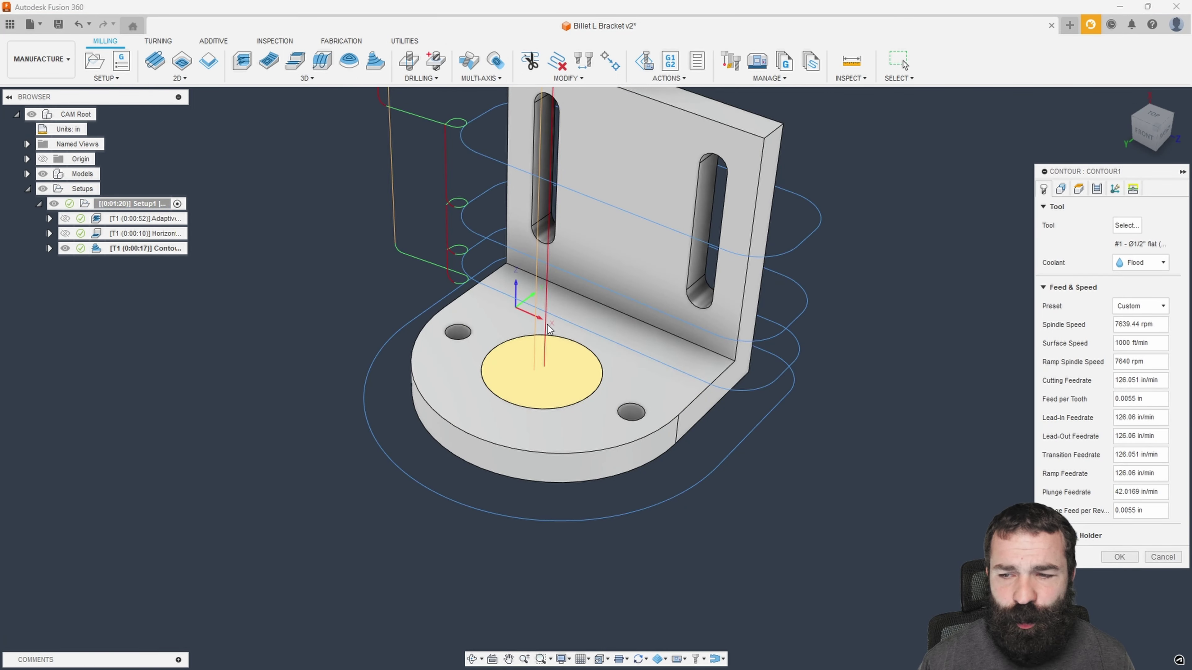
left_click(1060, 188)
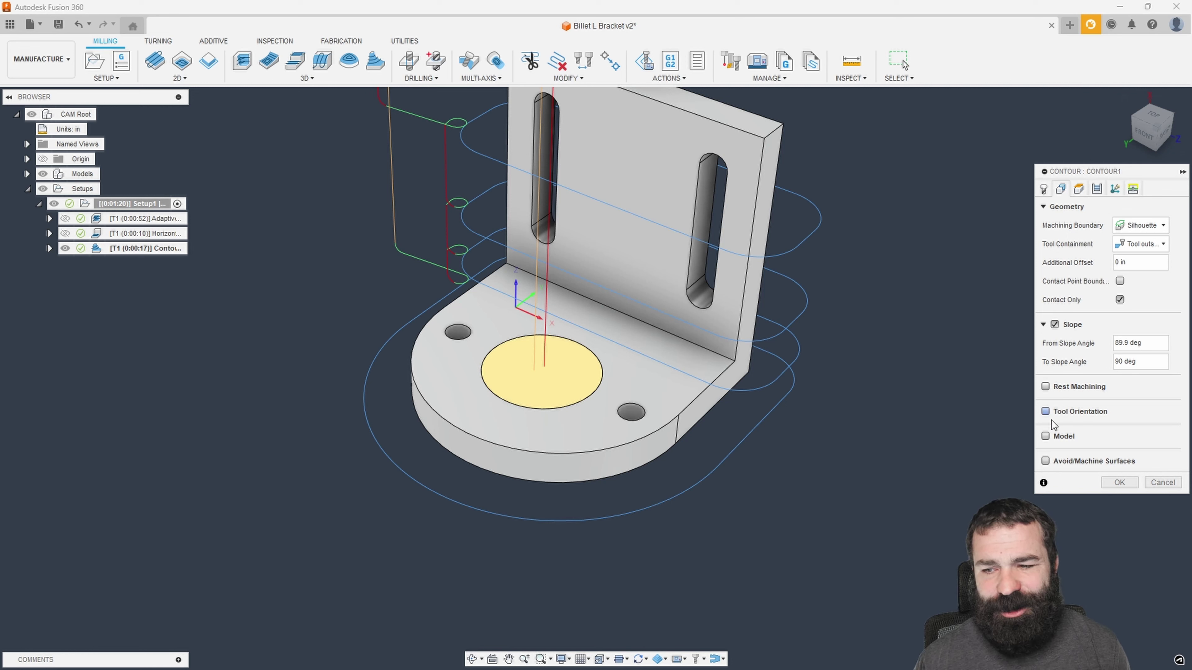
left_click(1046, 436)
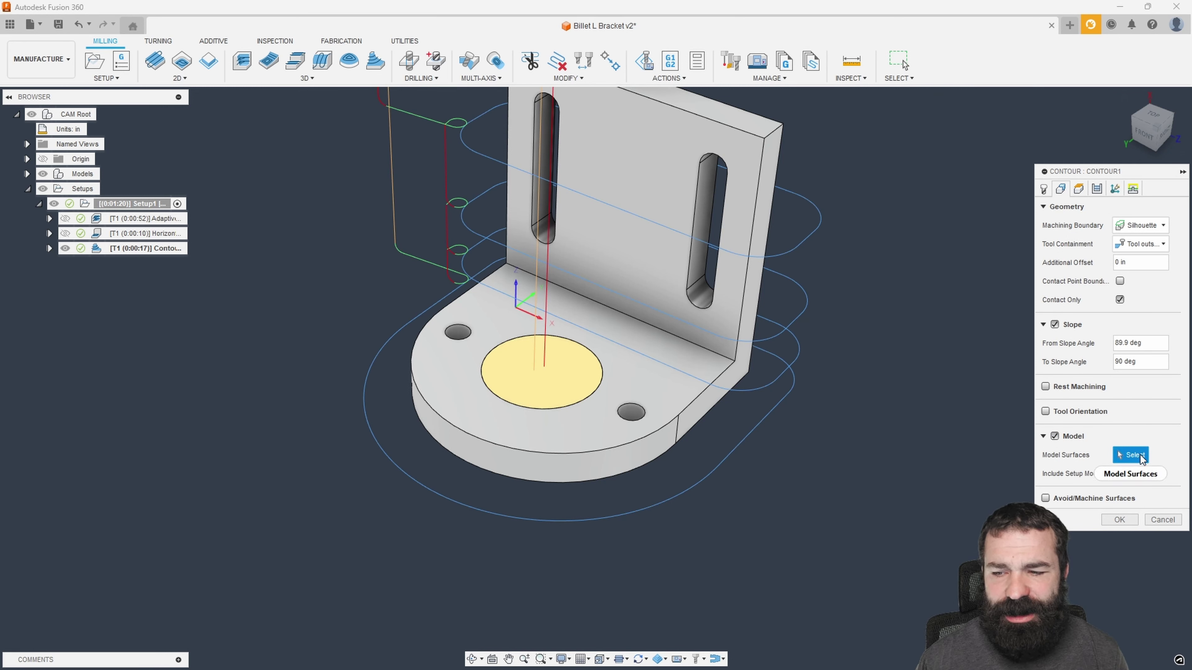
left_click(558, 365)
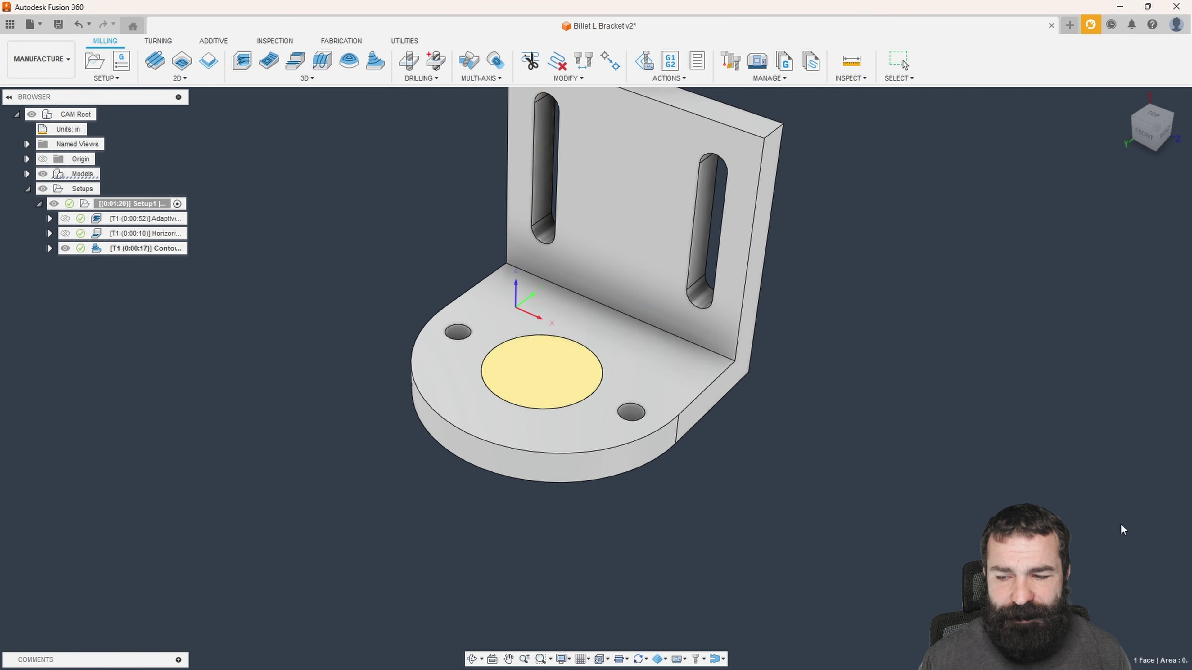
left_click(1120, 524)
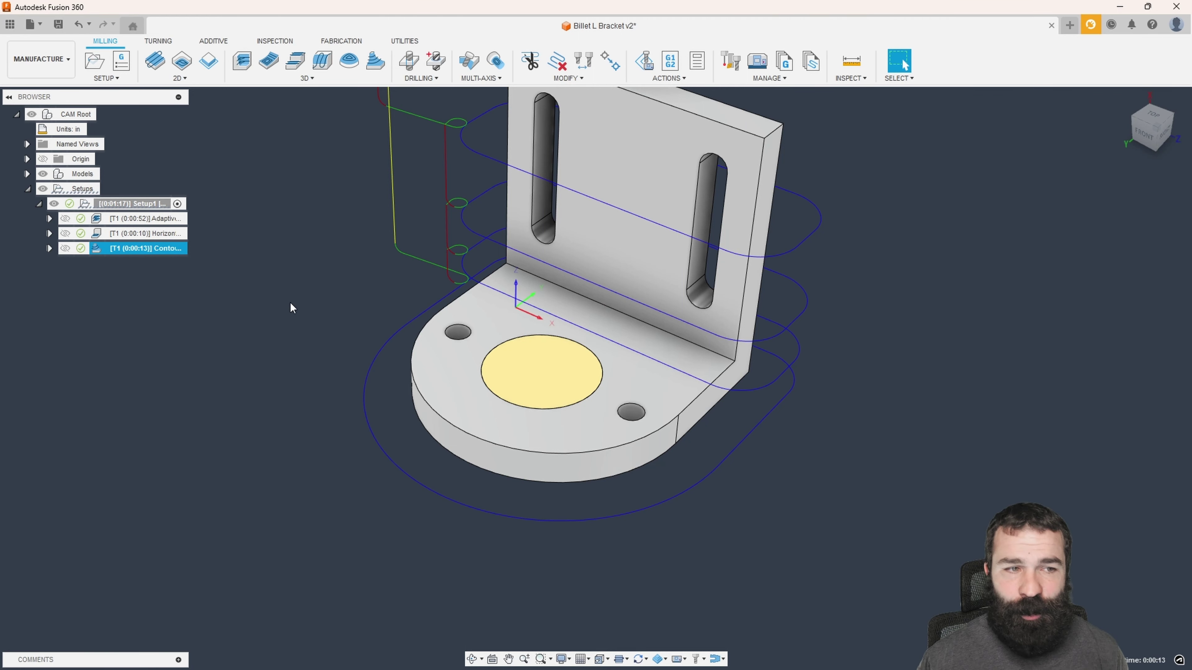
Step: Hide the patch surface body (Body2) under the bracket's model bodies
left_click(26, 174)
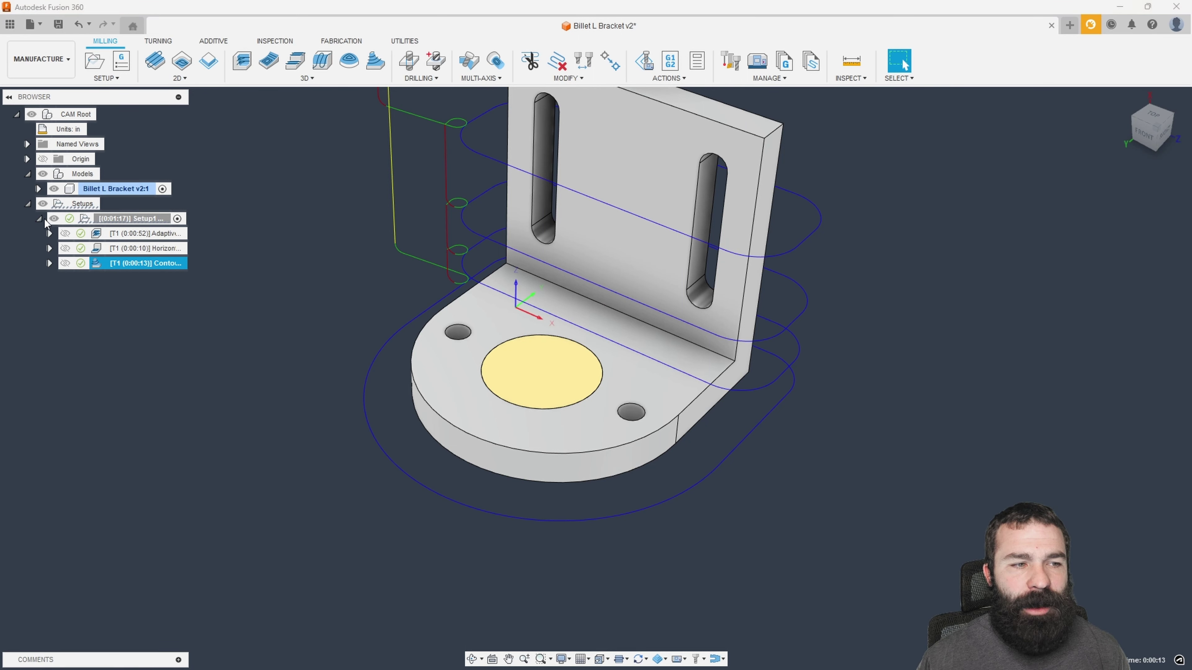
left_click(39, 189)
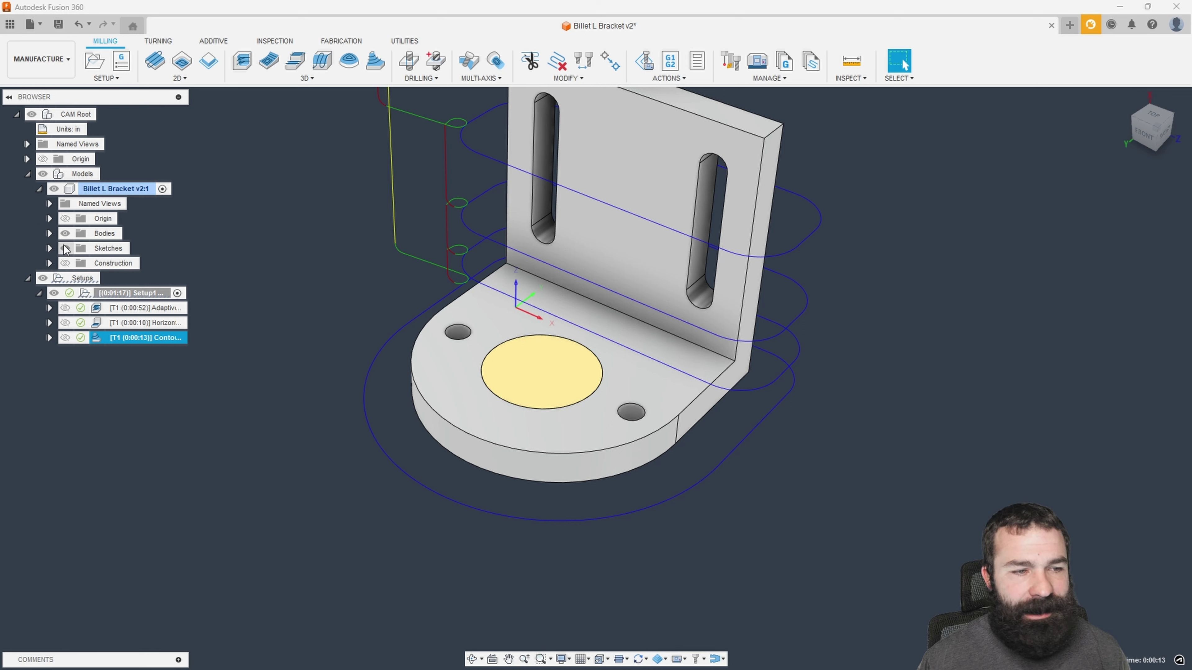
left_click(49, 233)
left_click(75, 263)
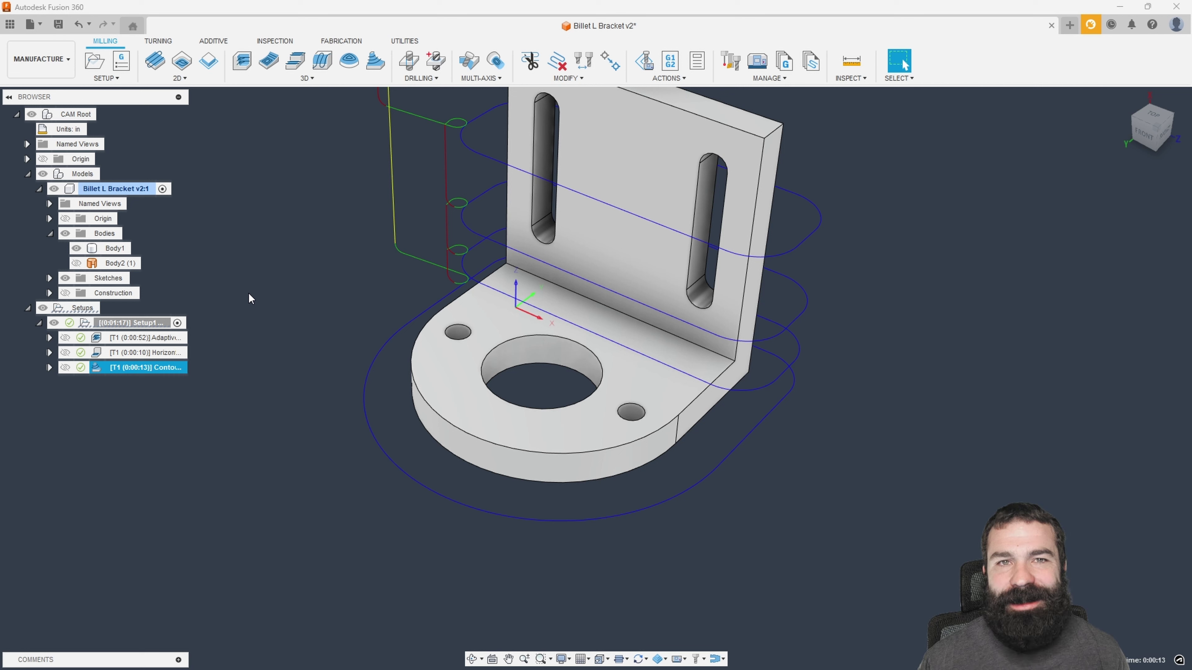
left_click(49, 233)
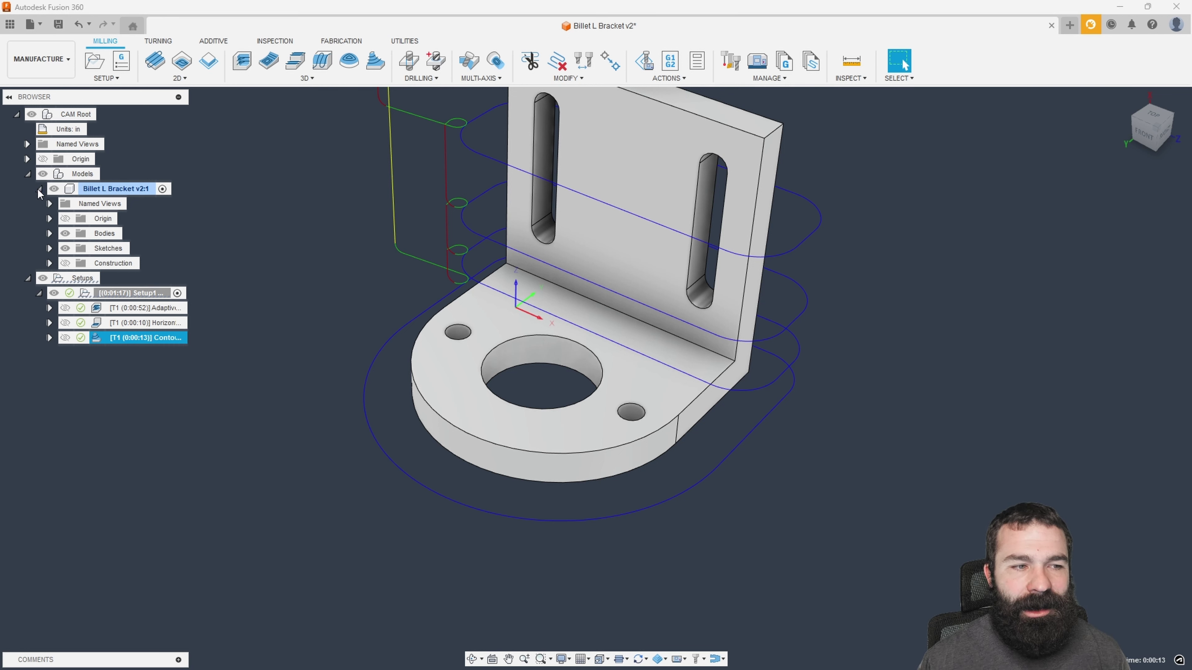
left_click(39, 188)
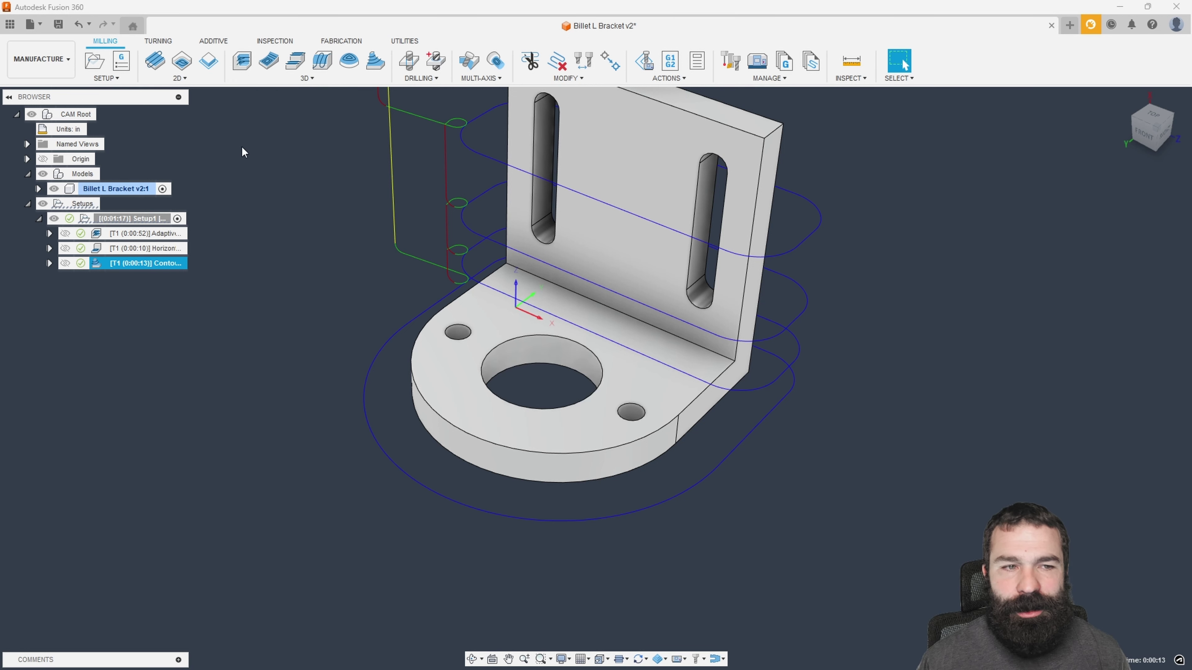
Step: Create a Bore operation on the base's large bore wall with the compensation type set to In control
left_click(188, 83)
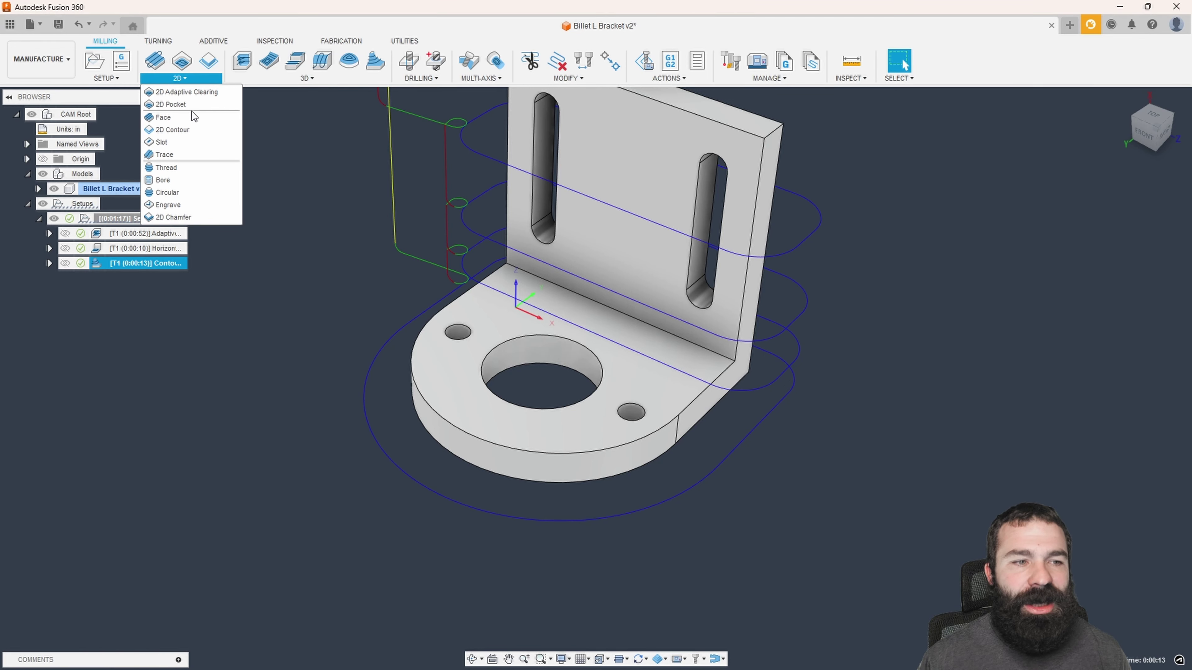
left_click(194, 182)
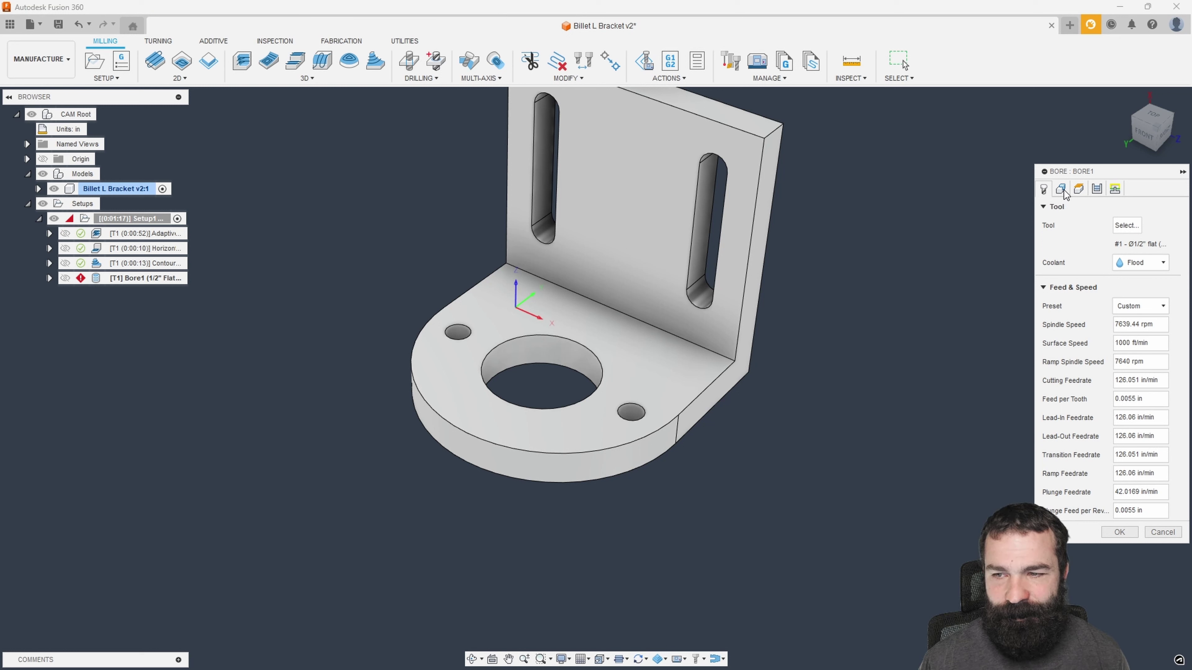
left_click(1097, 189)
left_click(1141, 281)
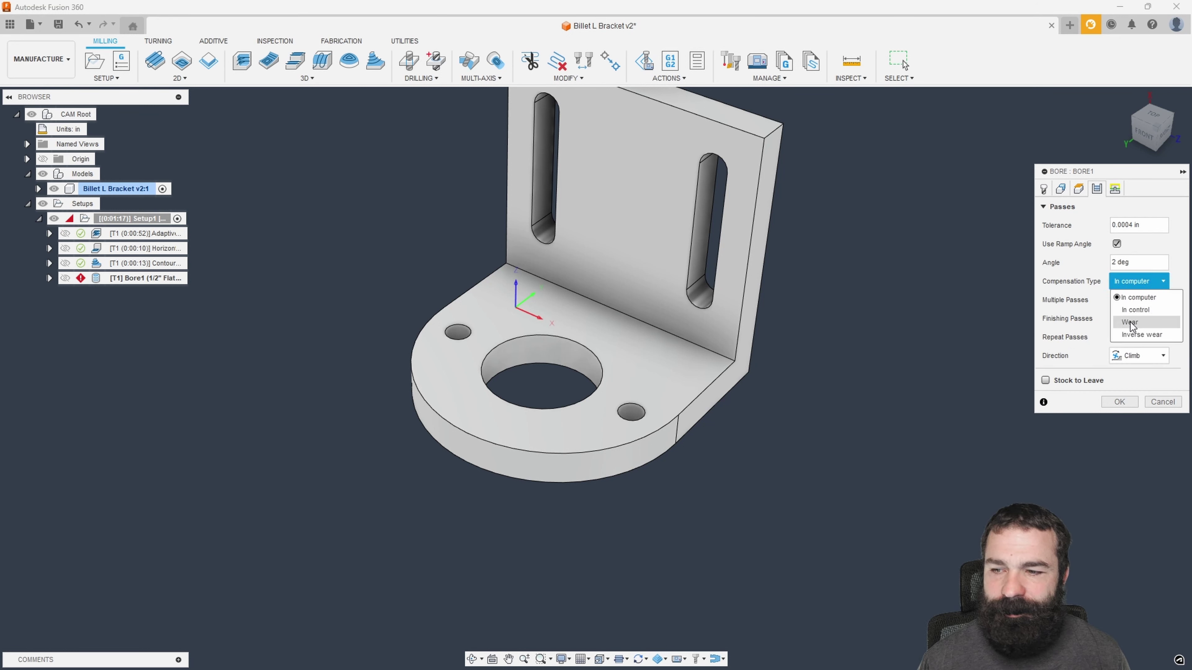
left_click(1133, 310)
left_click(1059, 189)
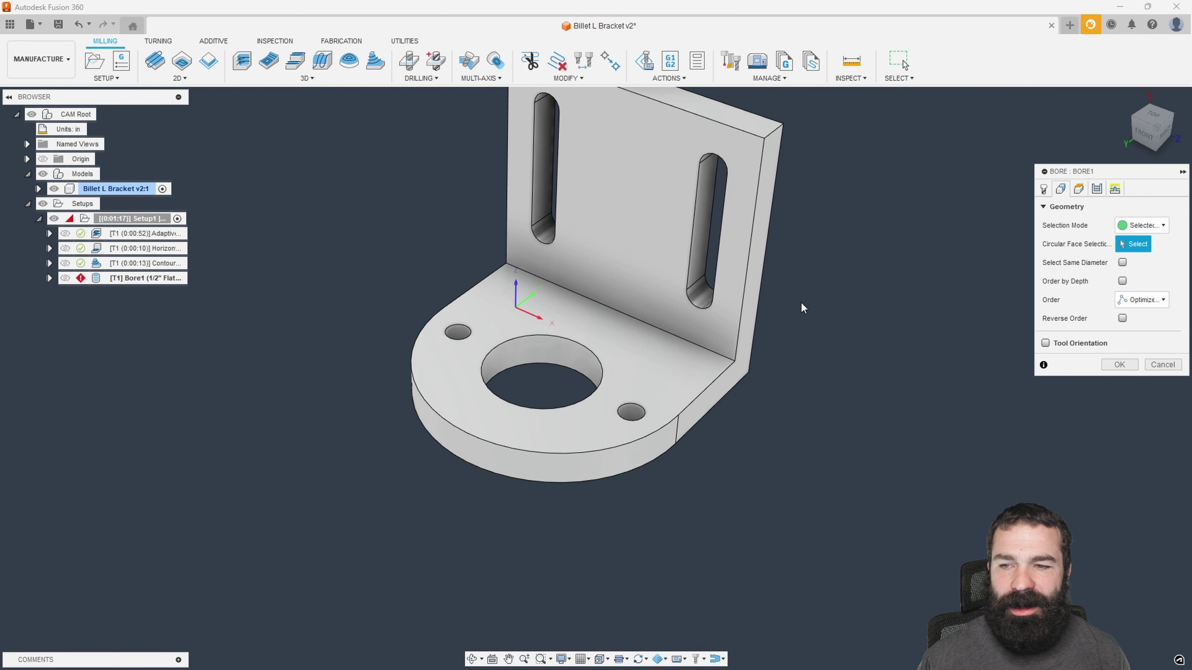
left_click(569, 349)
left_click(1118, 365)
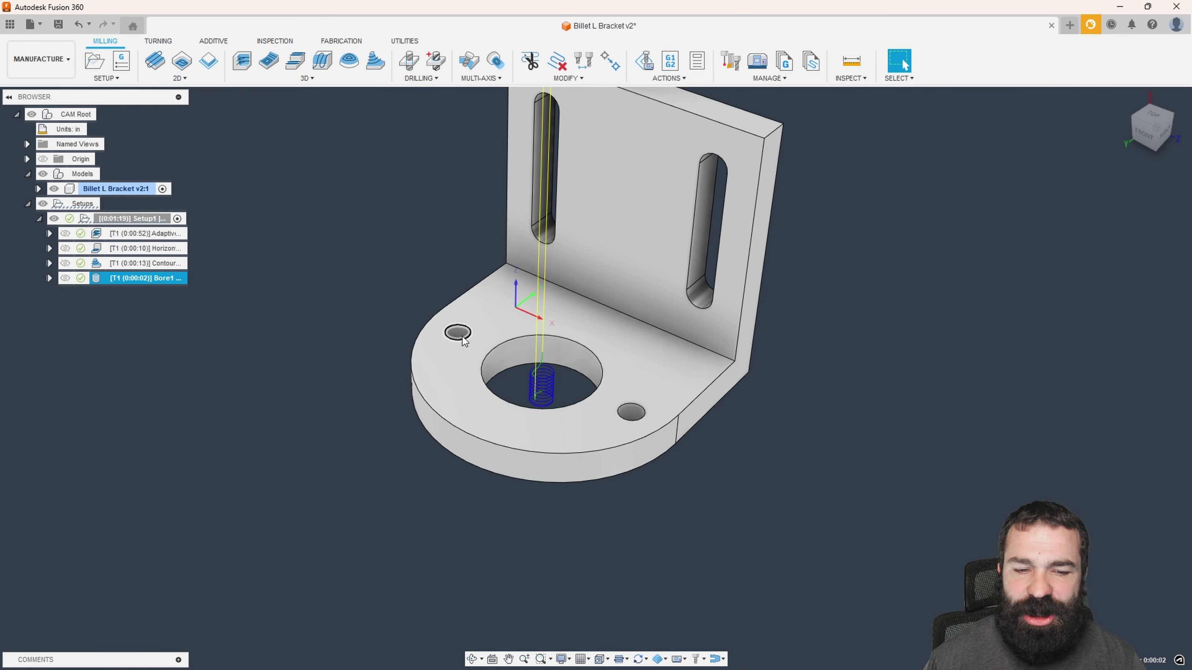
Step: Start a 2D Chamfer operation and pick the 3/8" 90° Spot Drill from the Shop Crib library
left_click(179, 78)
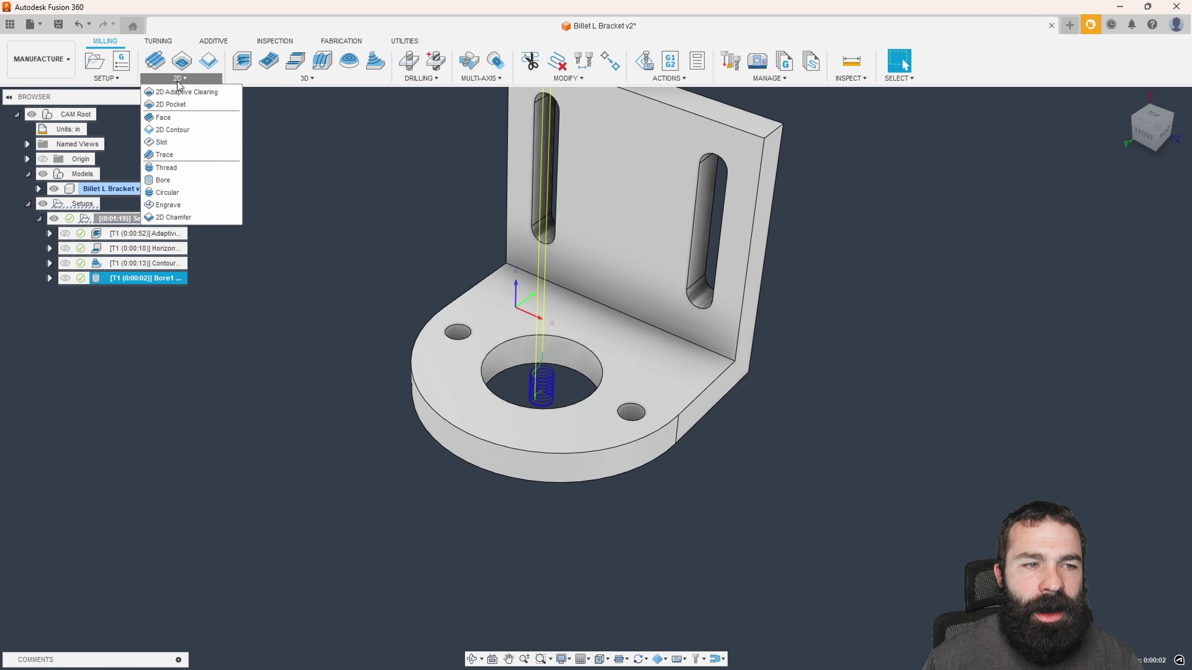
left_click(173, 218)
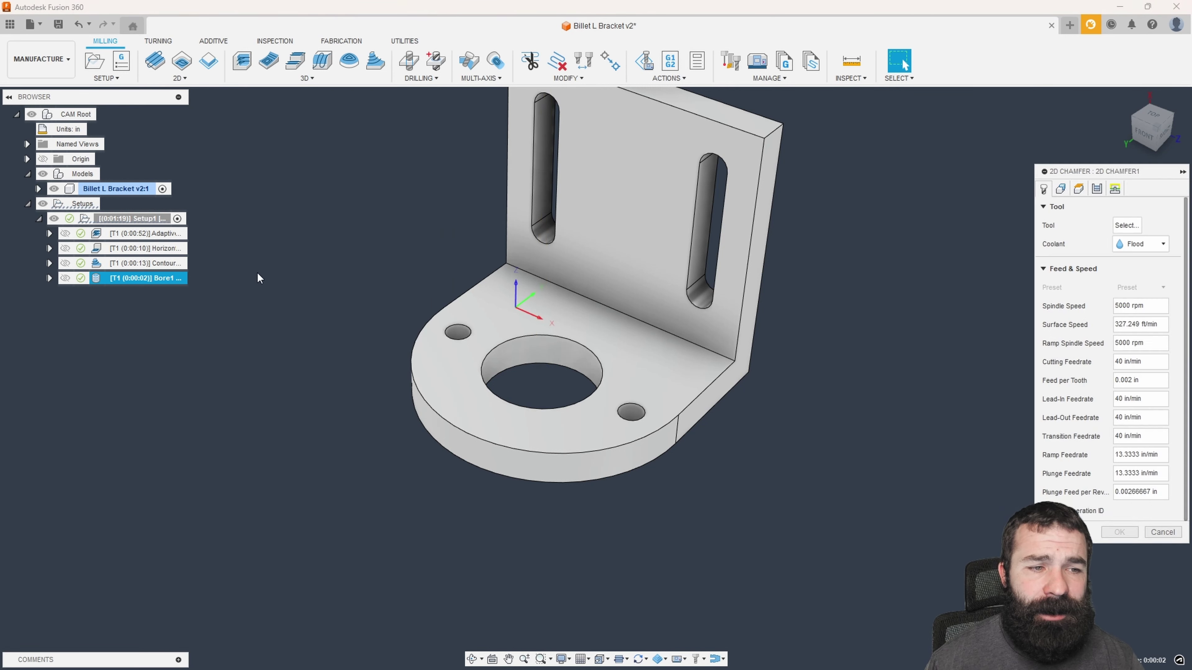
left_click(1126, 225)
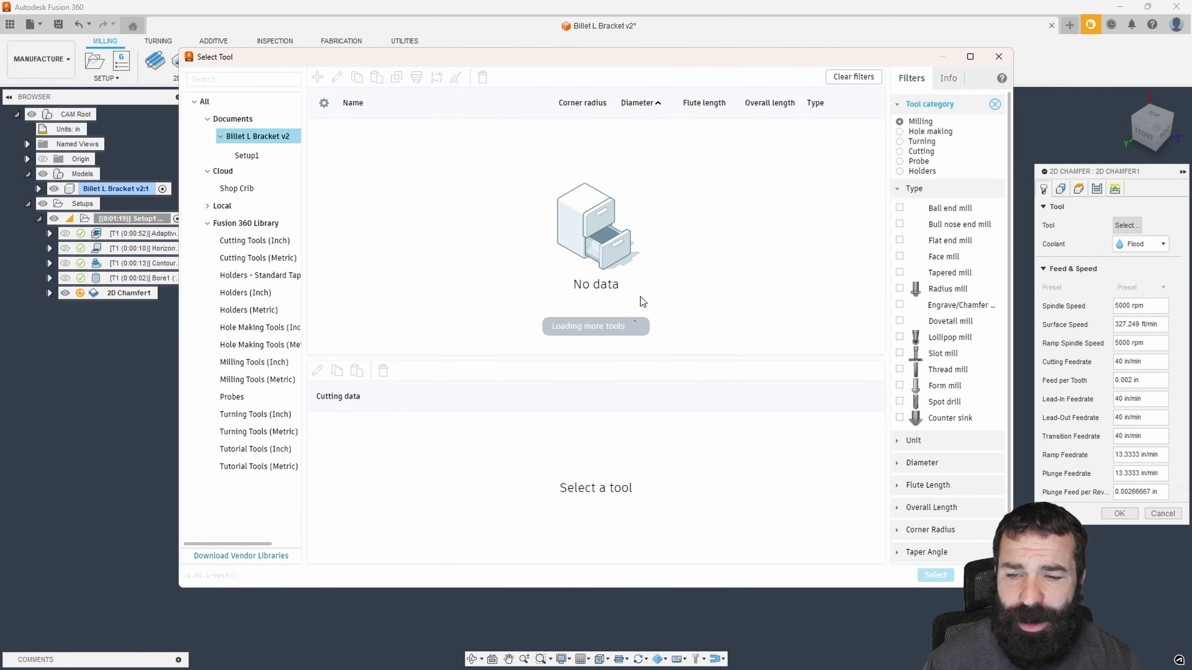
left_click(237, 188)
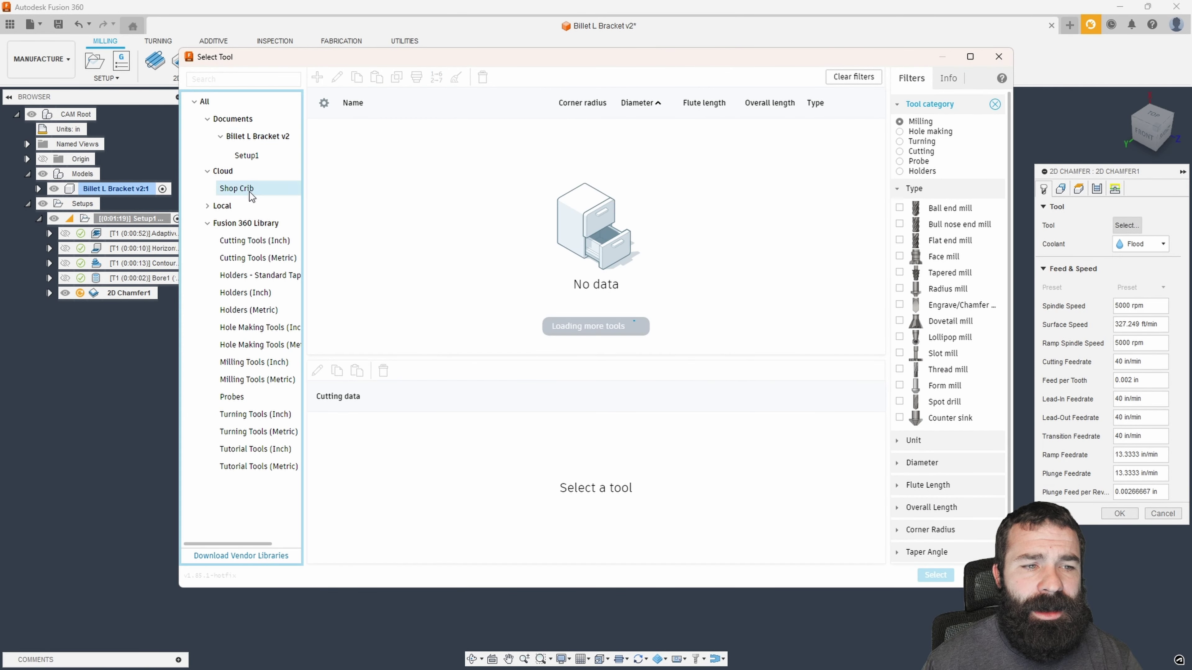
left_click(399, 163)
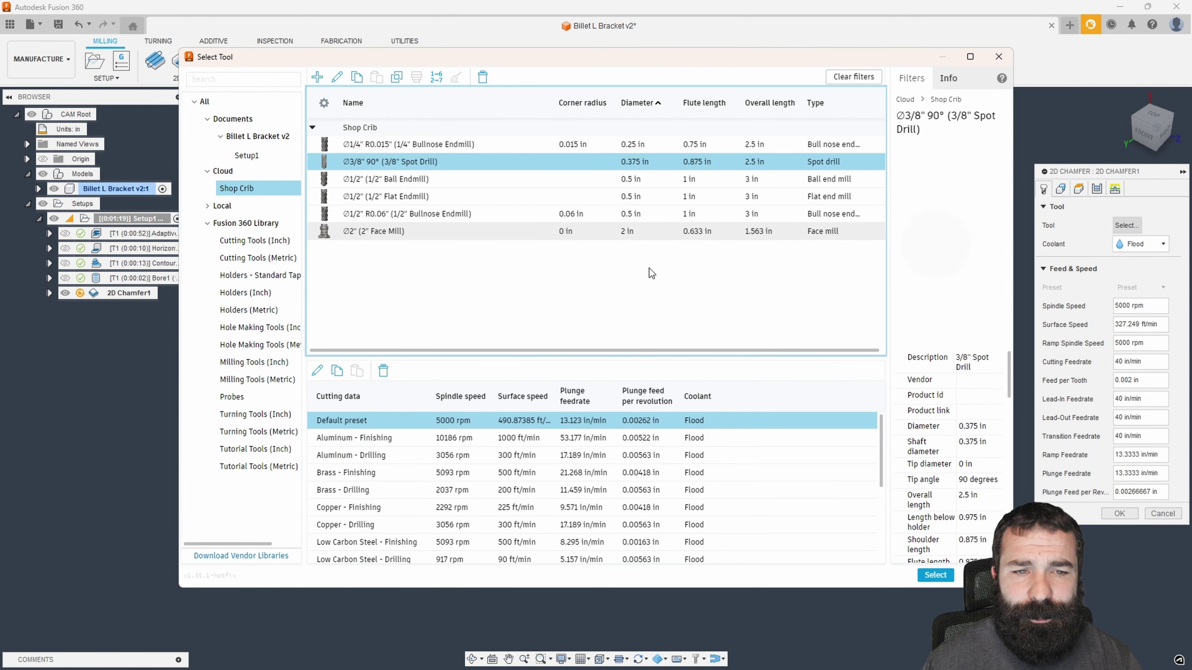
Step: Set the spot drill's length below holder to 2 in and assign the tool to the chamfer operation
right_click(429, 161)
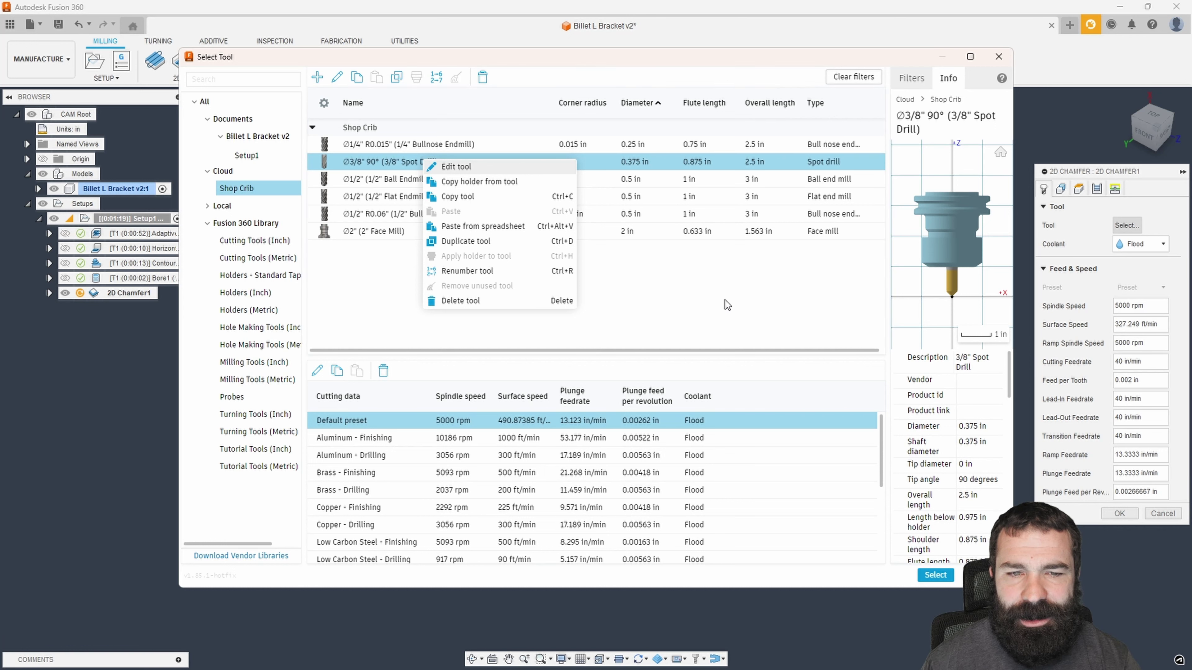
left_click(453, 166)
left_click(271, 100)
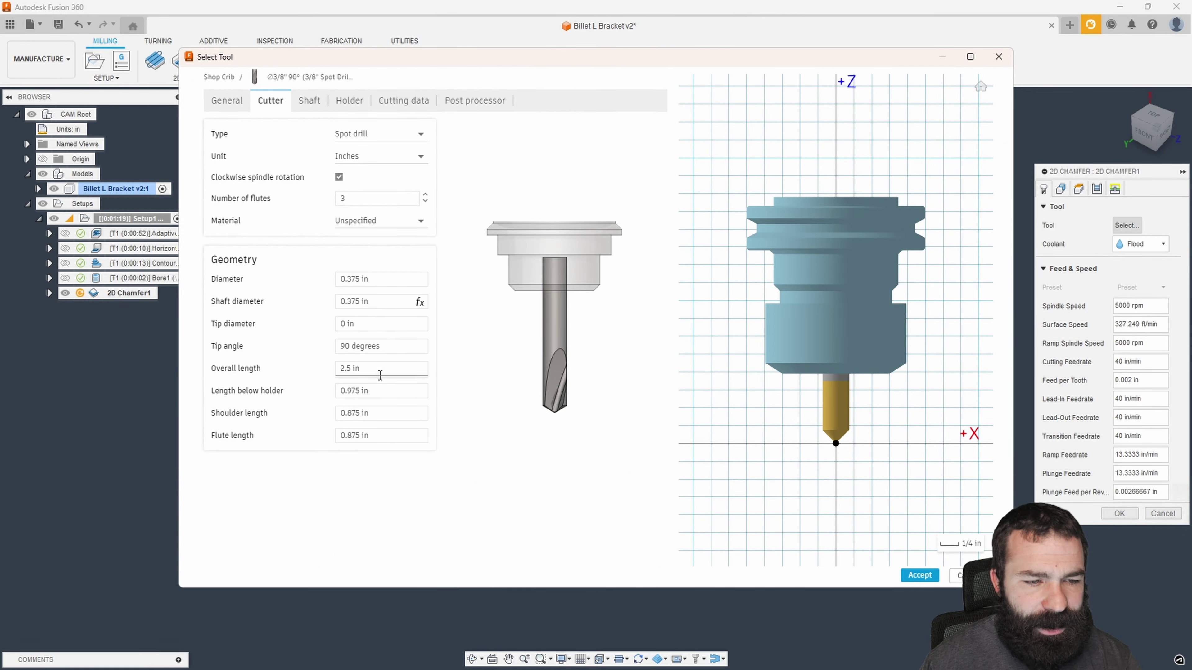
left_click_drag(389, 393, 332, 391)
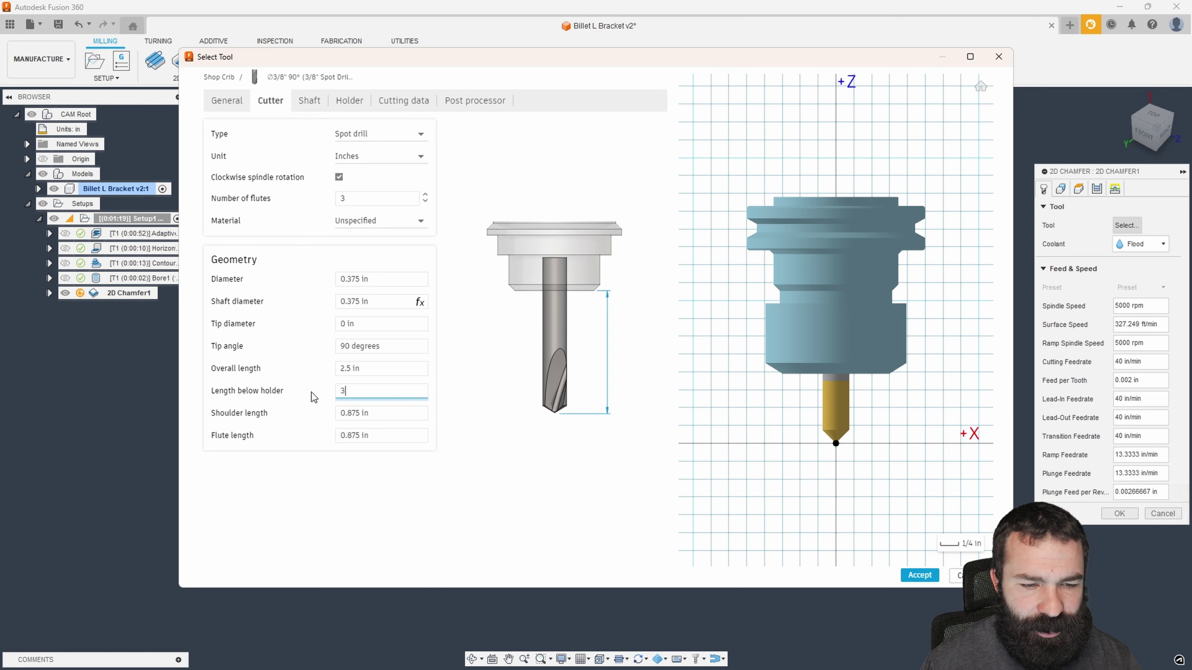
key("Return")
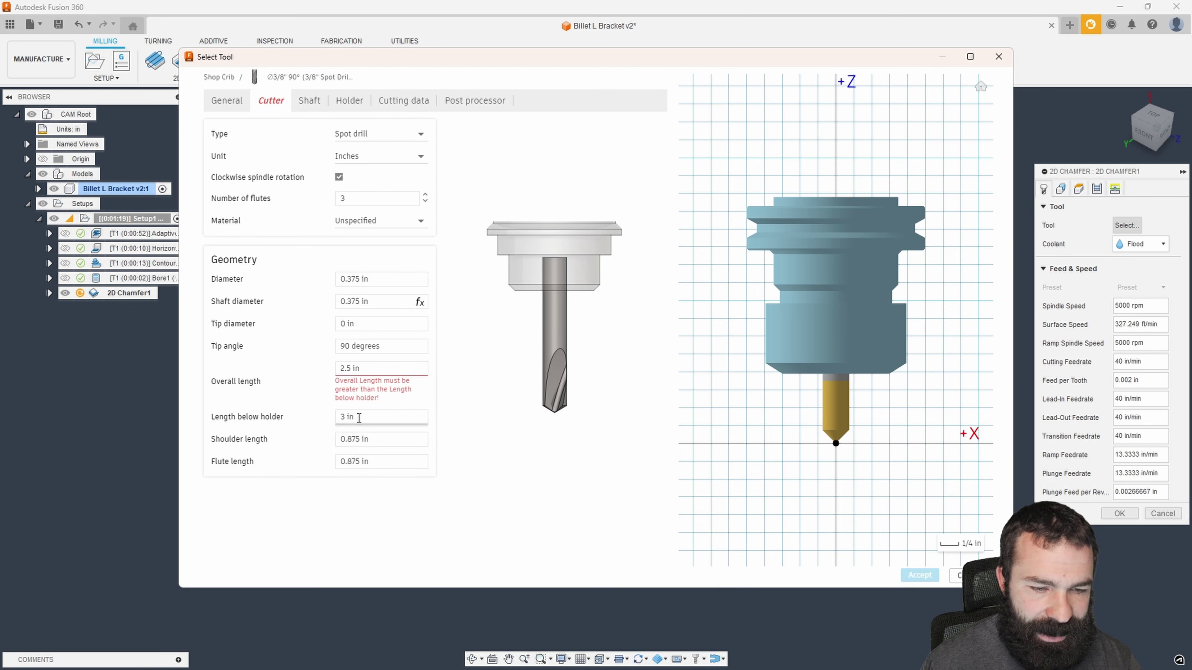
left_click_drag(359, 418, 332, 417)
type("2")
key("Return")
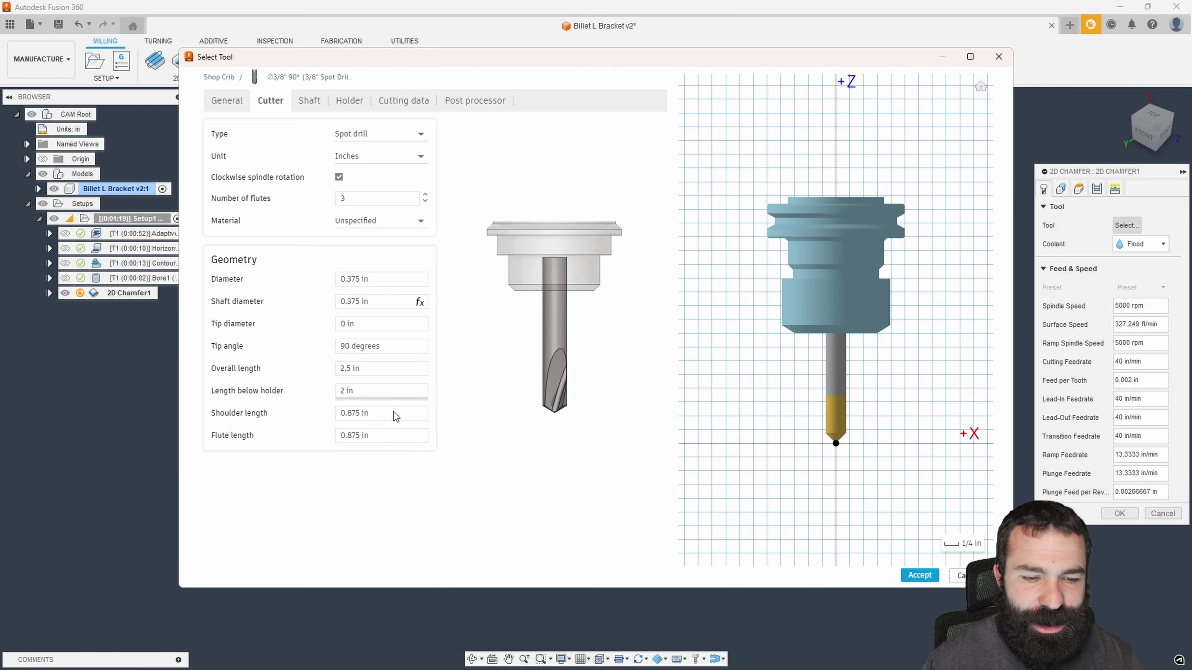
left_click(917, 576)
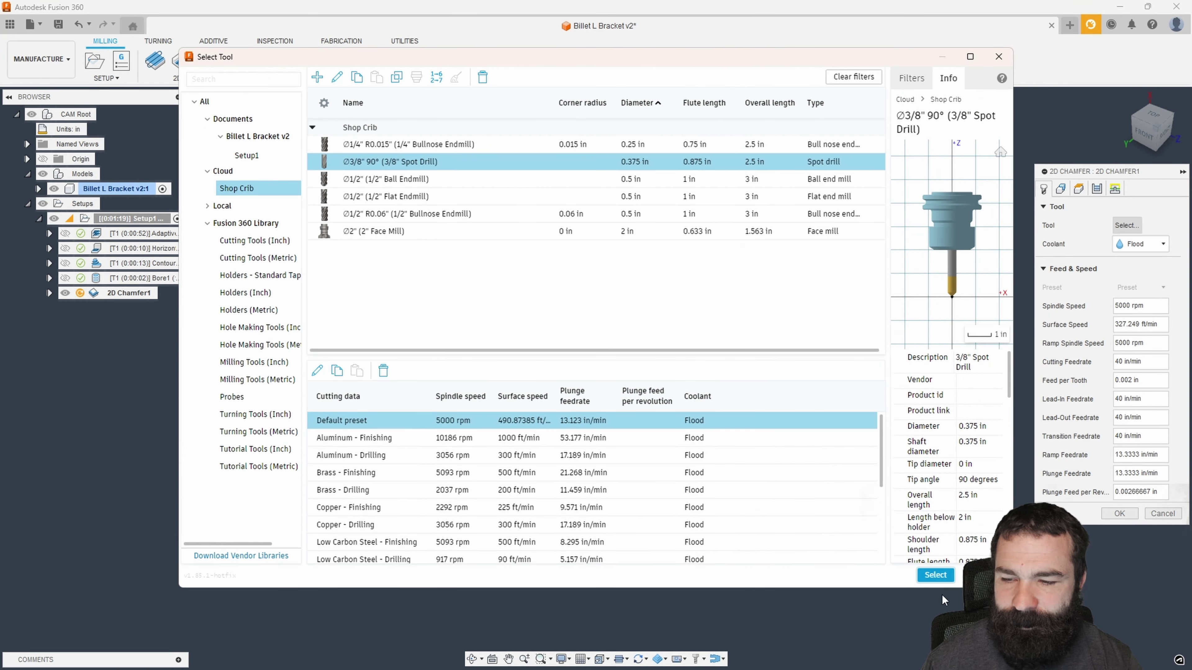
left_click(936, 575)
Step: Chamfer the large bore's upper edge, the base's upper outer edge and the upright's top outline, and generate the toolpath
left_click(1060, 188)
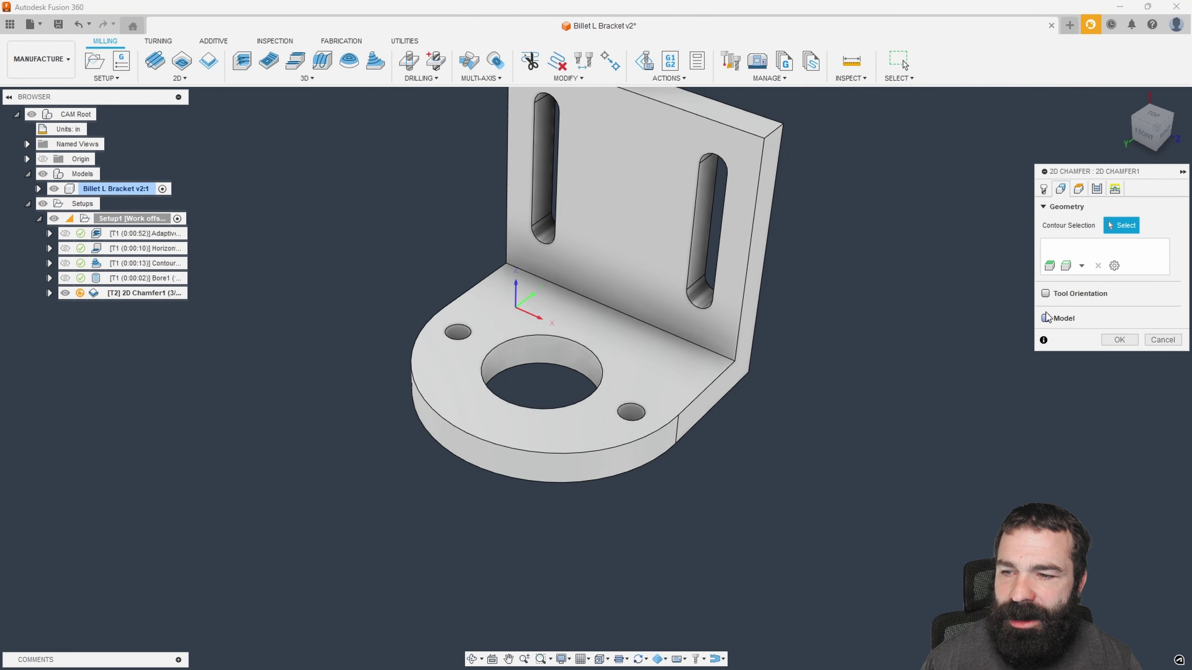
left_click(579, 345)
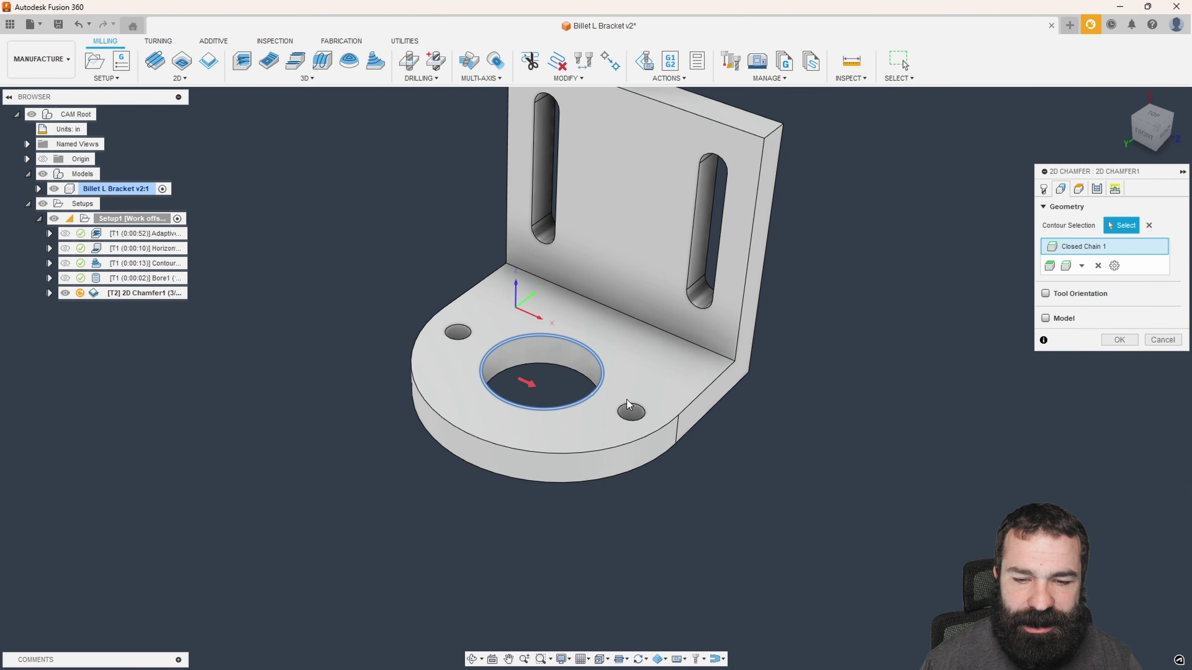
left_click(687, 407)
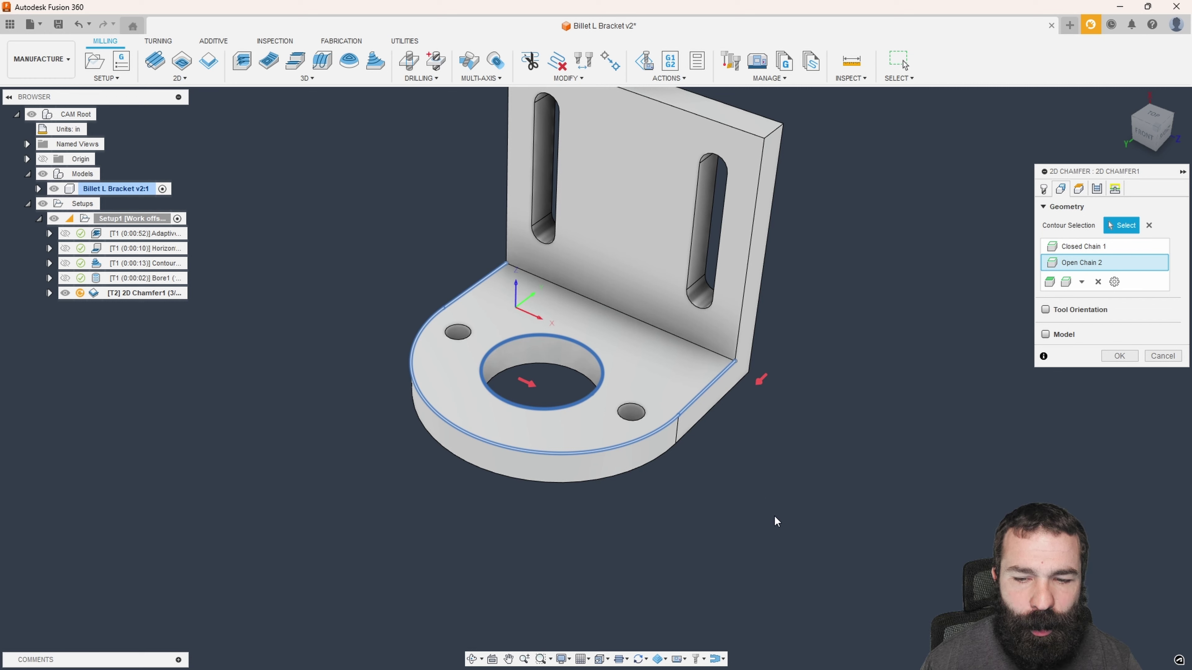
scroll(570, 521, "down", 2)
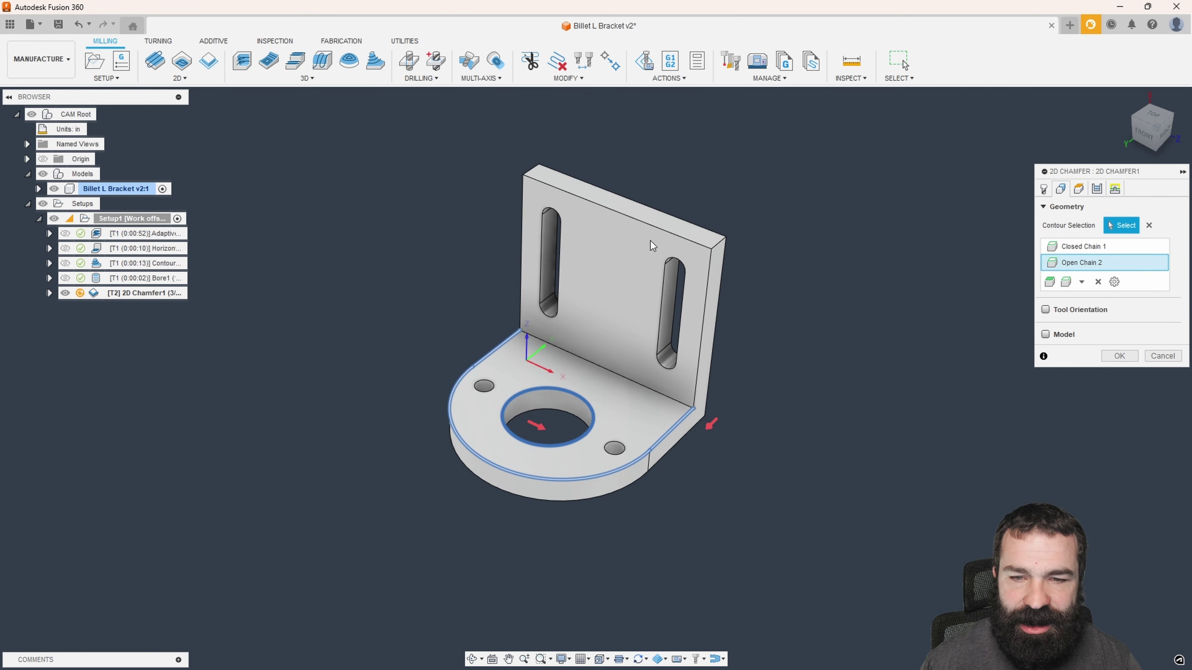
left_click(662, 229)
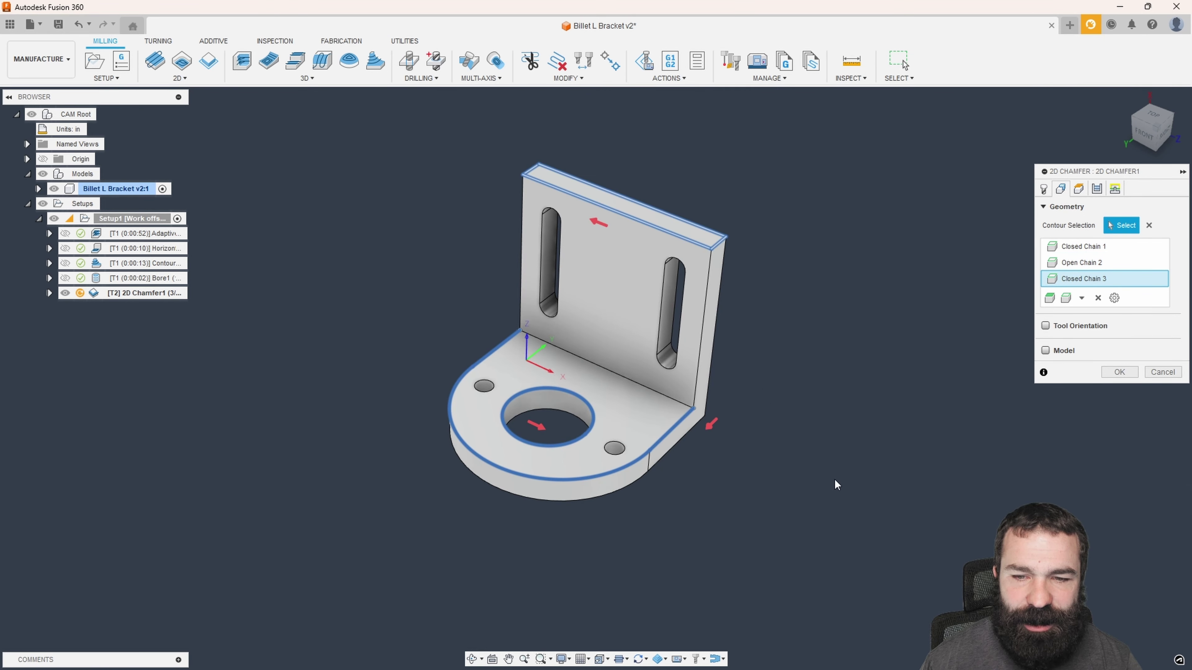
left_click(1117, 373)
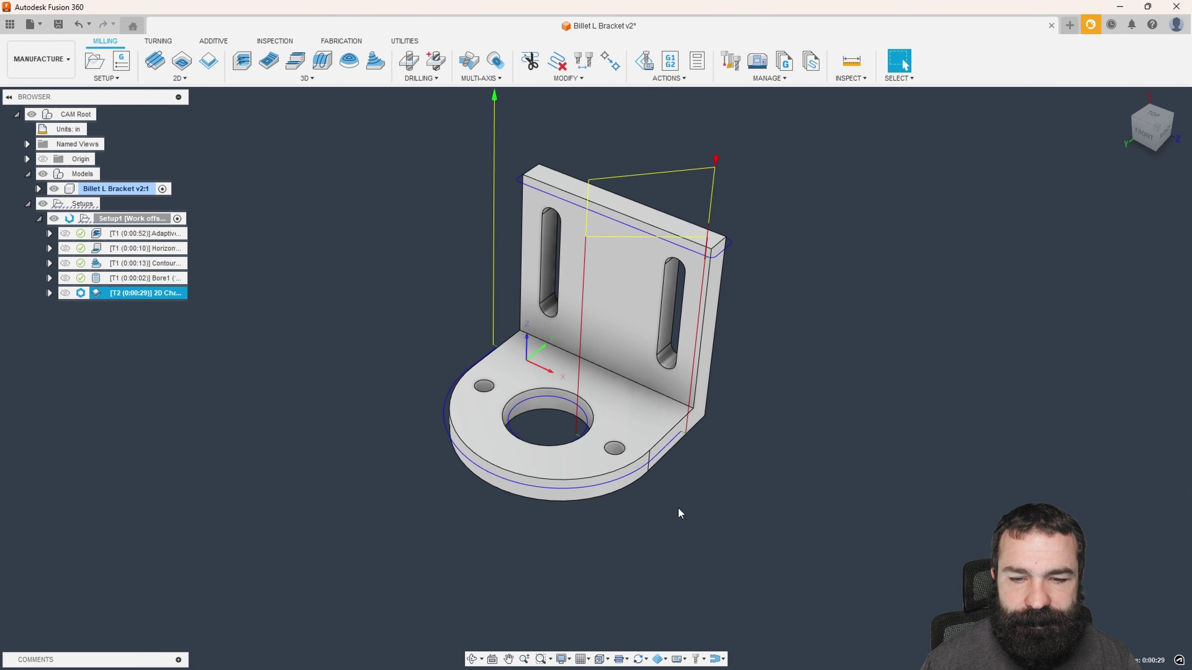
Step: Edit the 2D Chamfer operation to use a chamfer width of 0.005 in and regenerate its toolpath
middle_click_drag(698, 474, 846, 406, "shift")
scroll(687, 433, "up", 5)
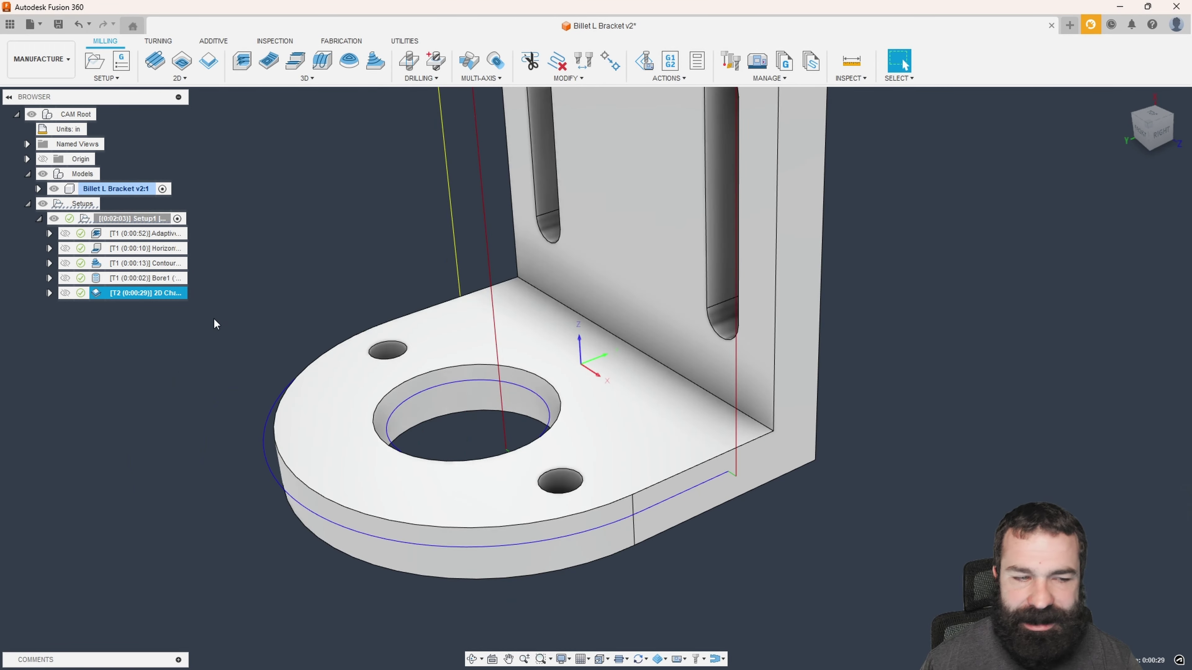
double_click(98, 292)
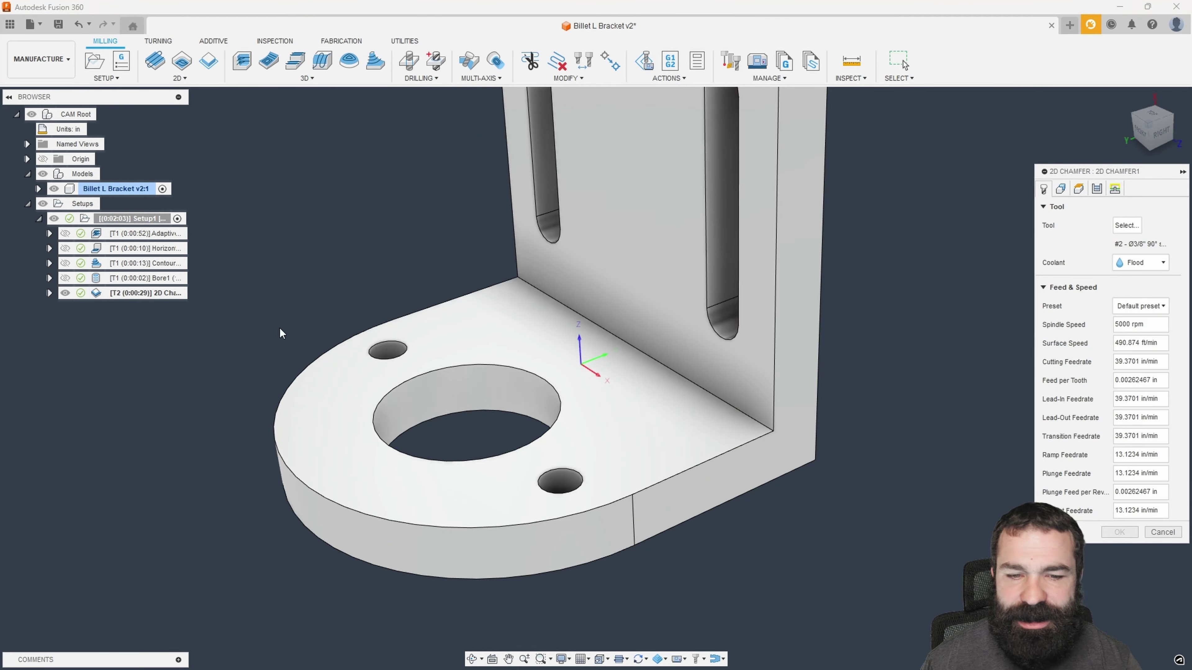
left_click(1098, 191)
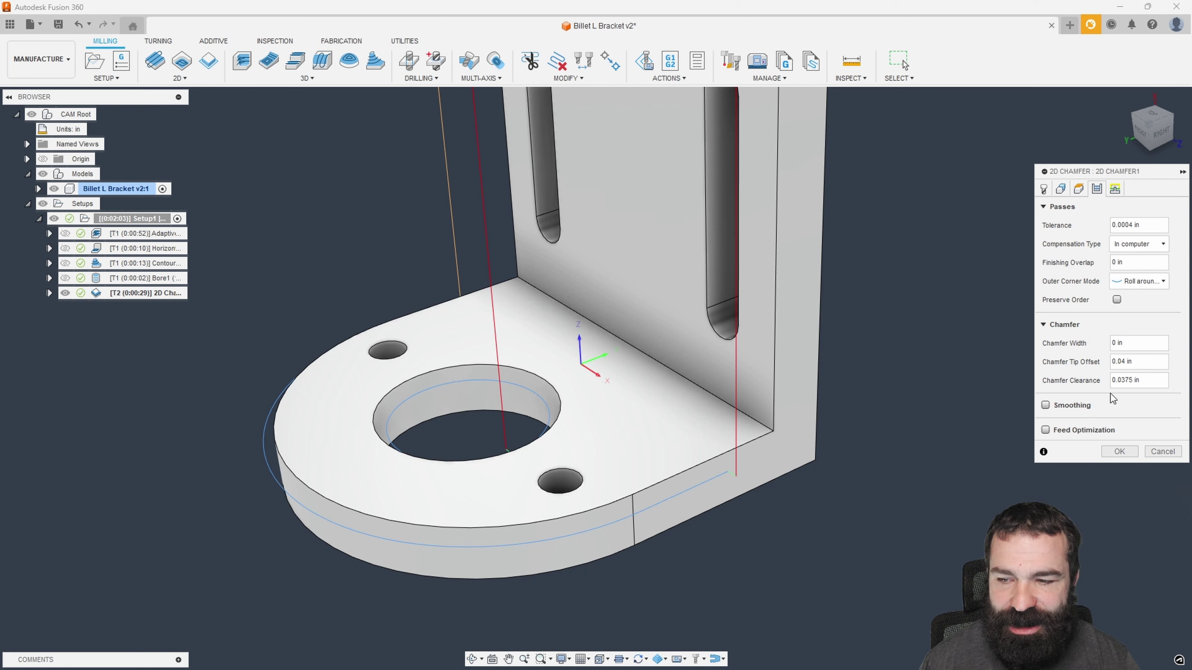
mouse_move(1152, 383)
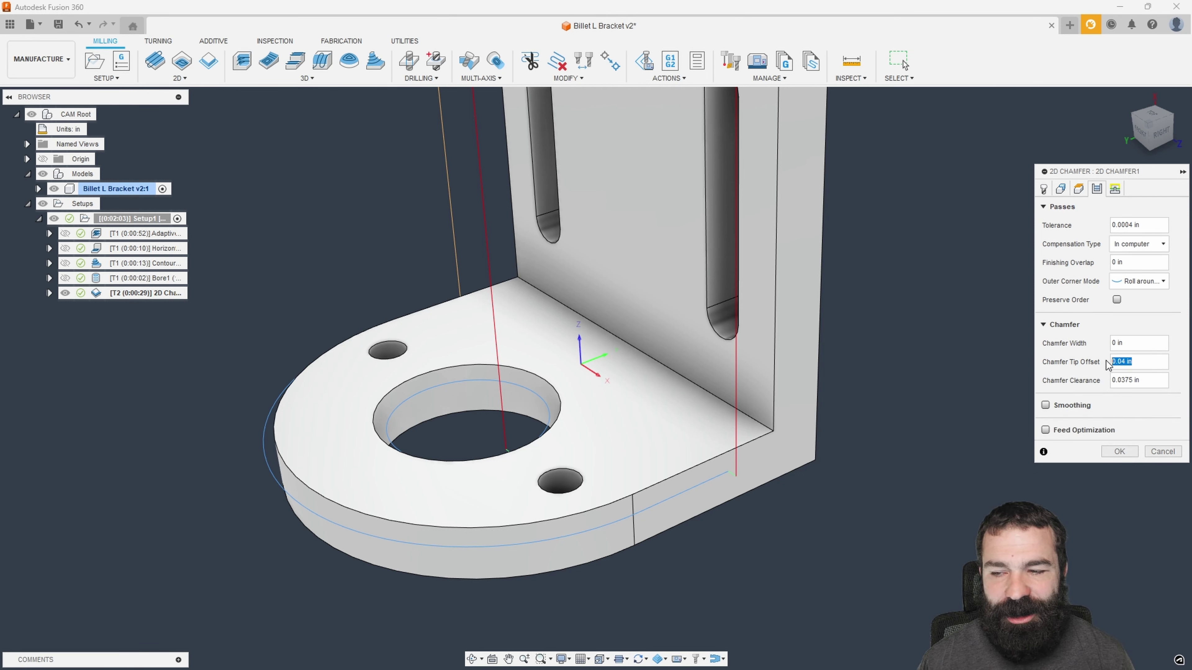
key("shift+Tab")
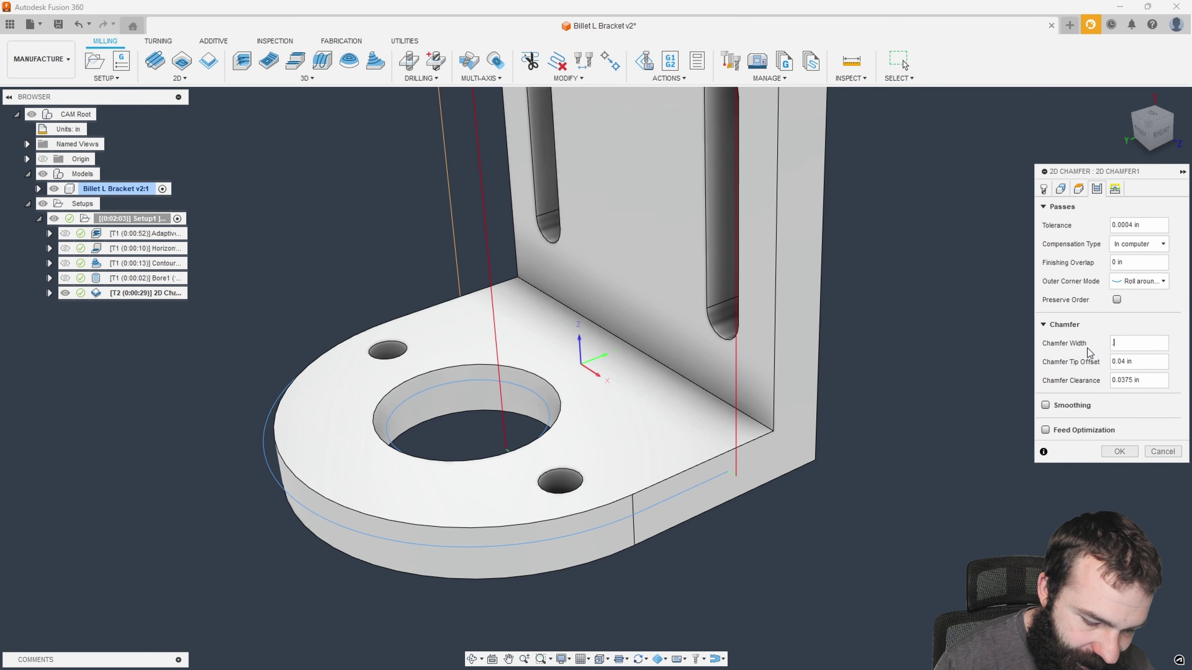
type(".005")
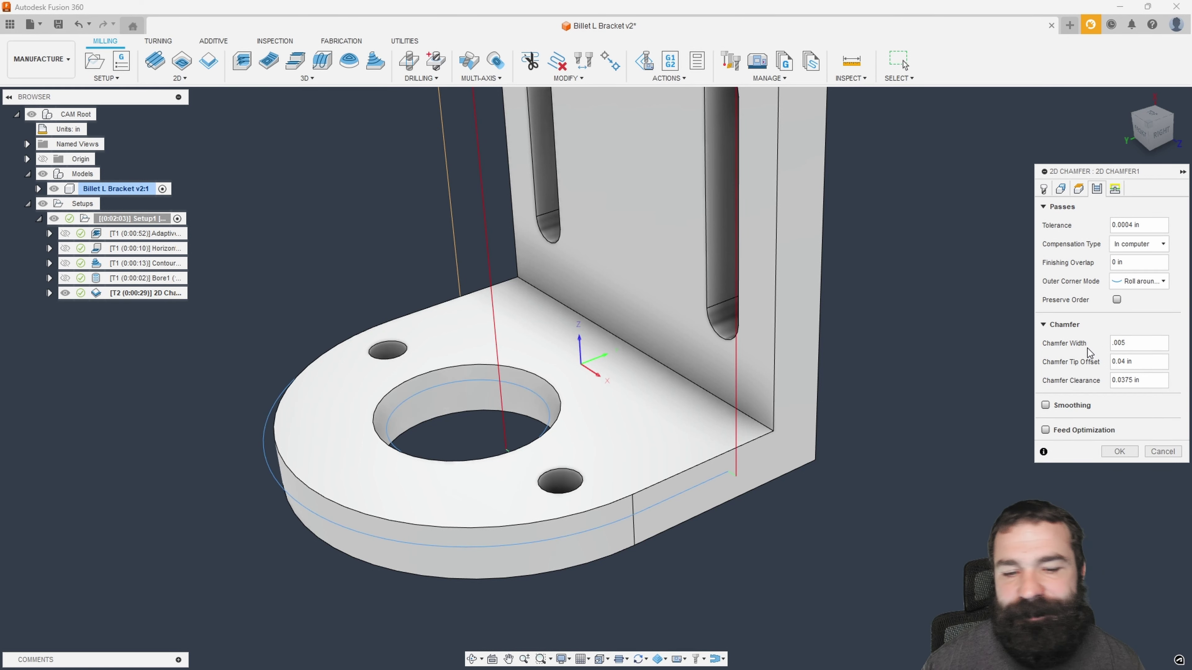
left_click(1119, 451)
Step: Start a Drill operation with the spot drill's Aluminum - Drilling preset and select both small base holes by same diameter
left_click(408, 61)
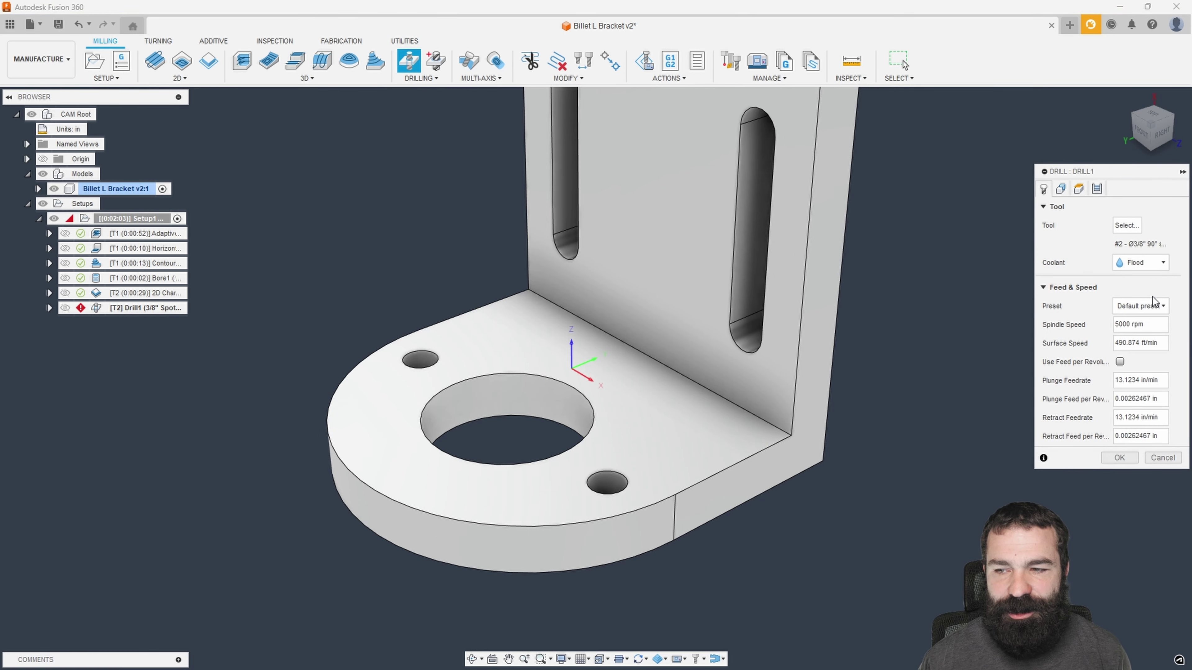
left_click(1142, 306)
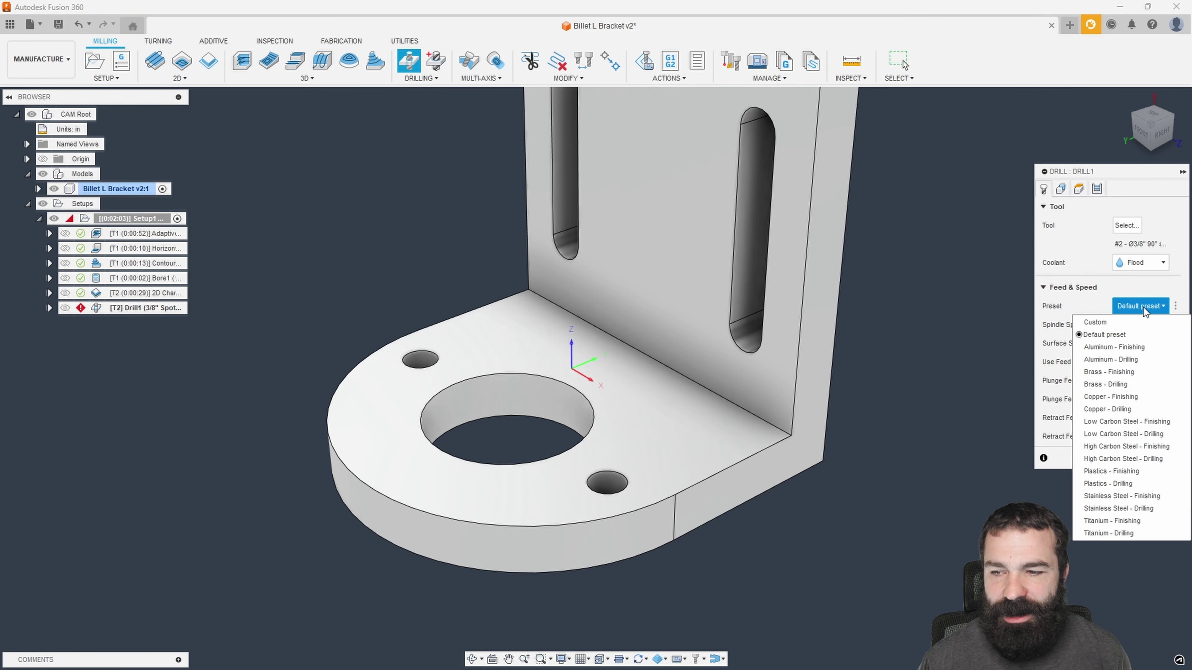
left_click(1133, 360)
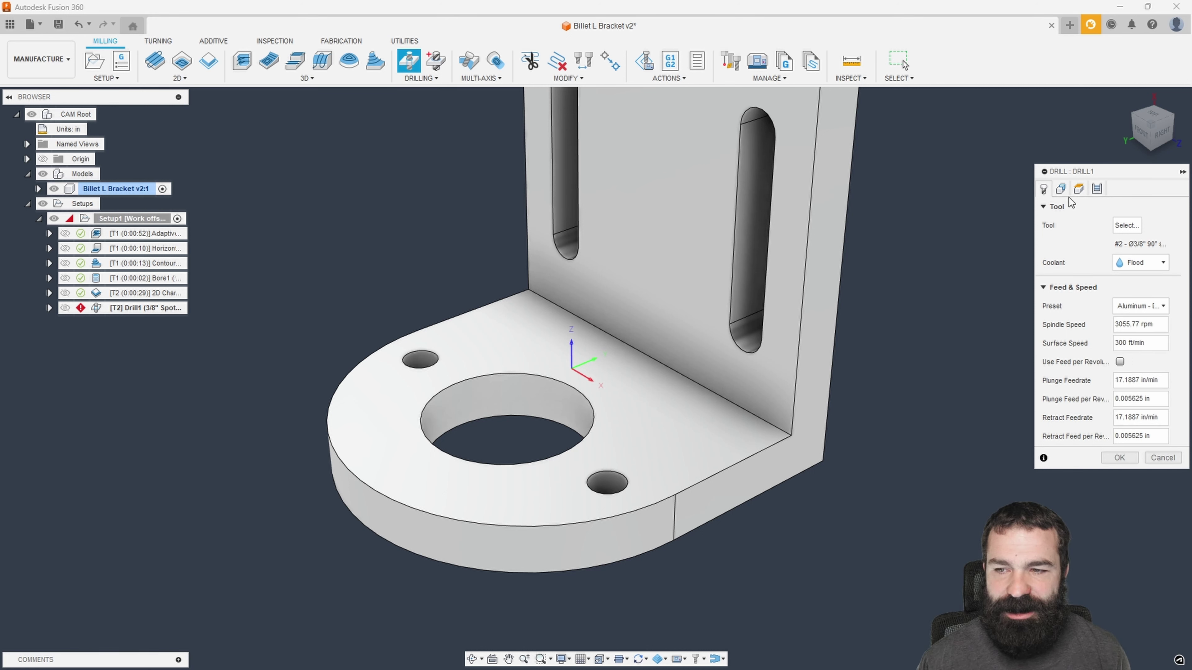
left_click(1061, 188)
left_click(429, 358)
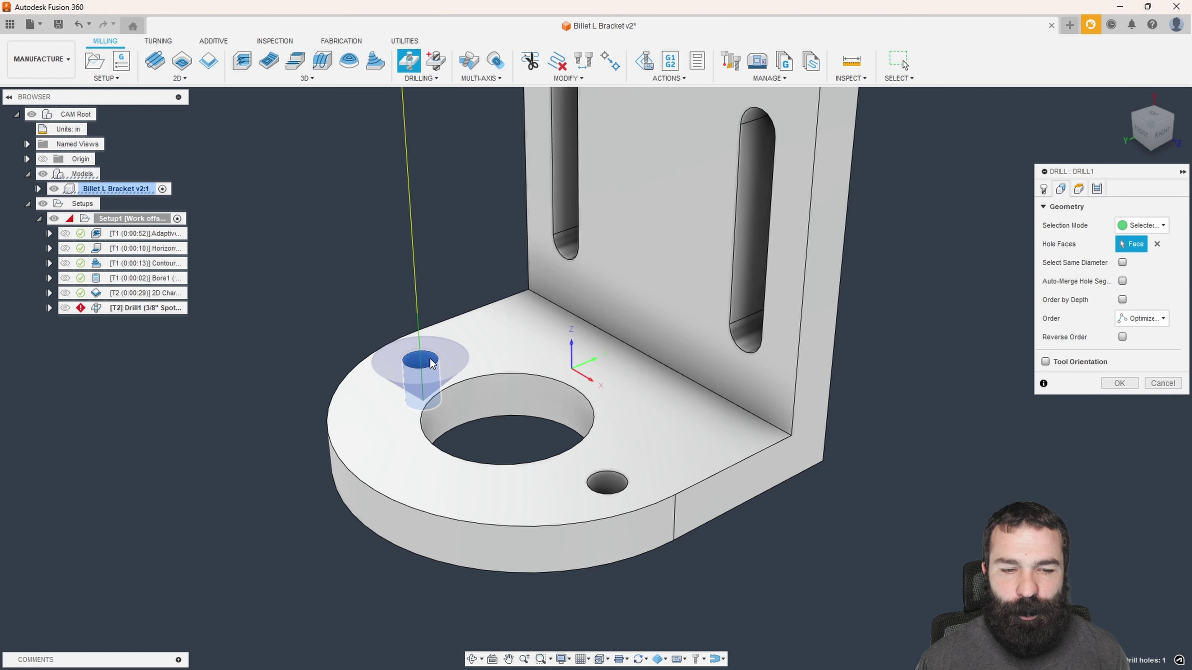
left_click(1122, 262)
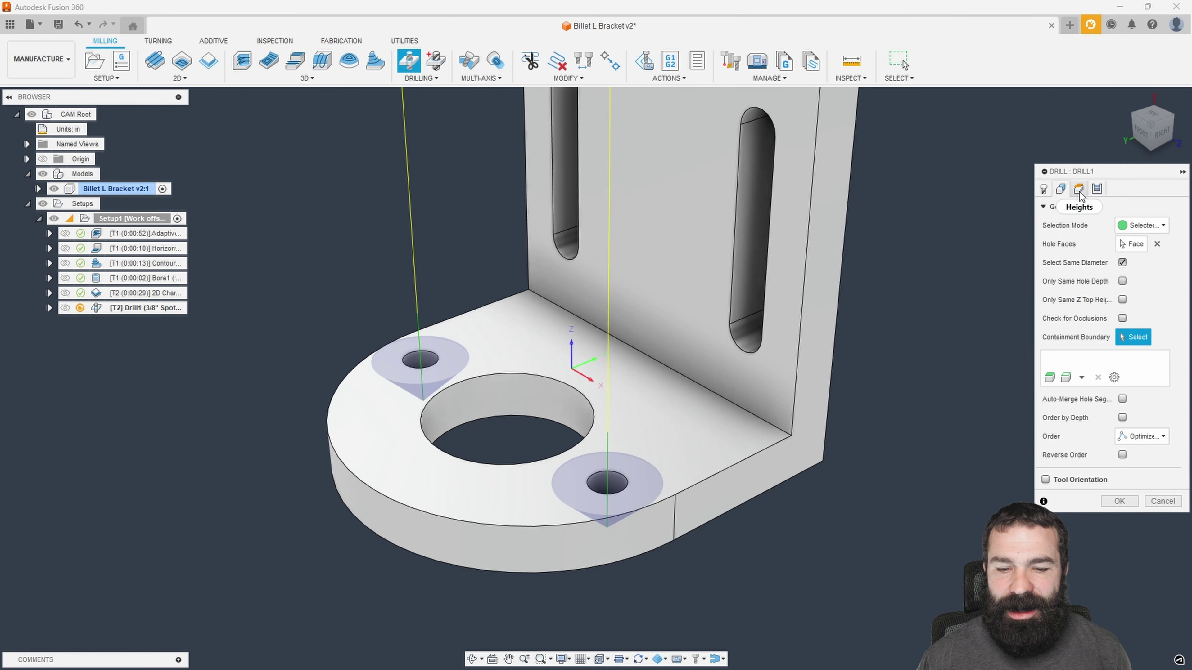
Step: Set the drill operation's bottom height to chamfer width with a value of 0.015 in and generate the toolpath
left_click(1155, 135)
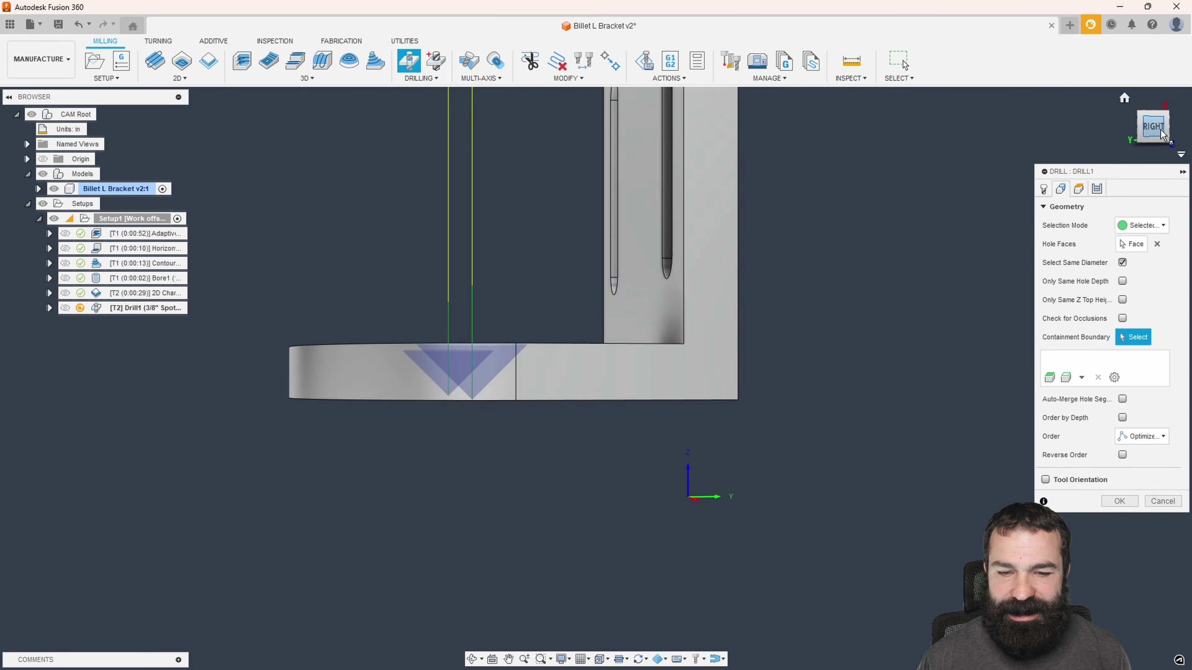
left_click(1078, 190)
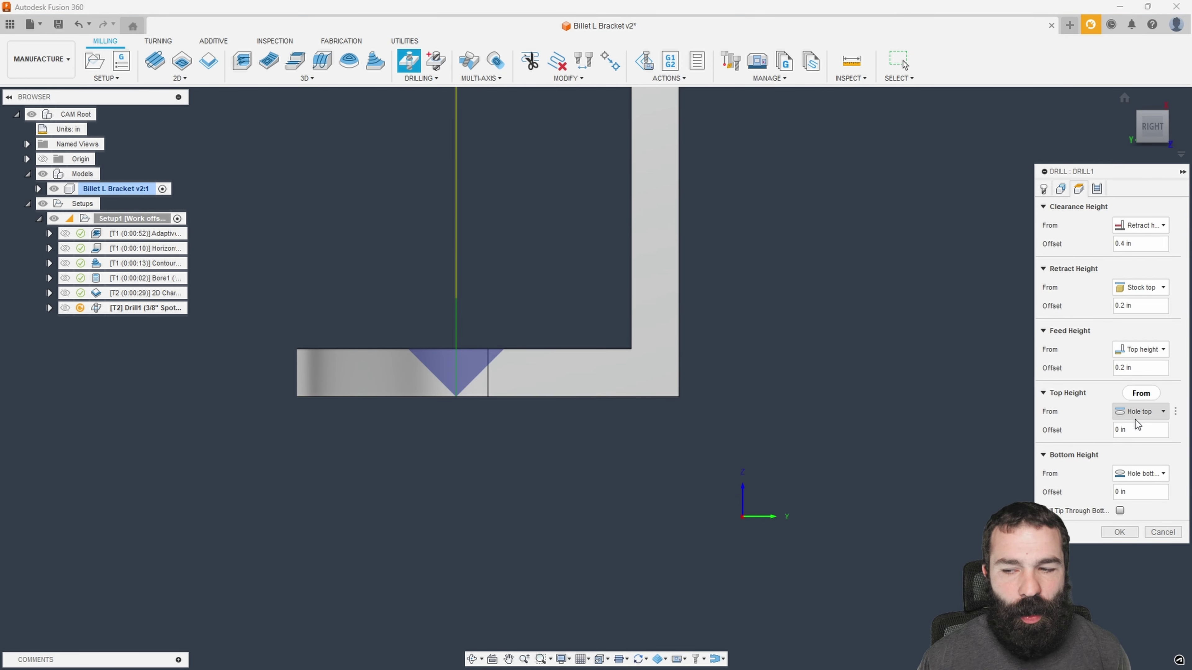
left_click(1142, 476)
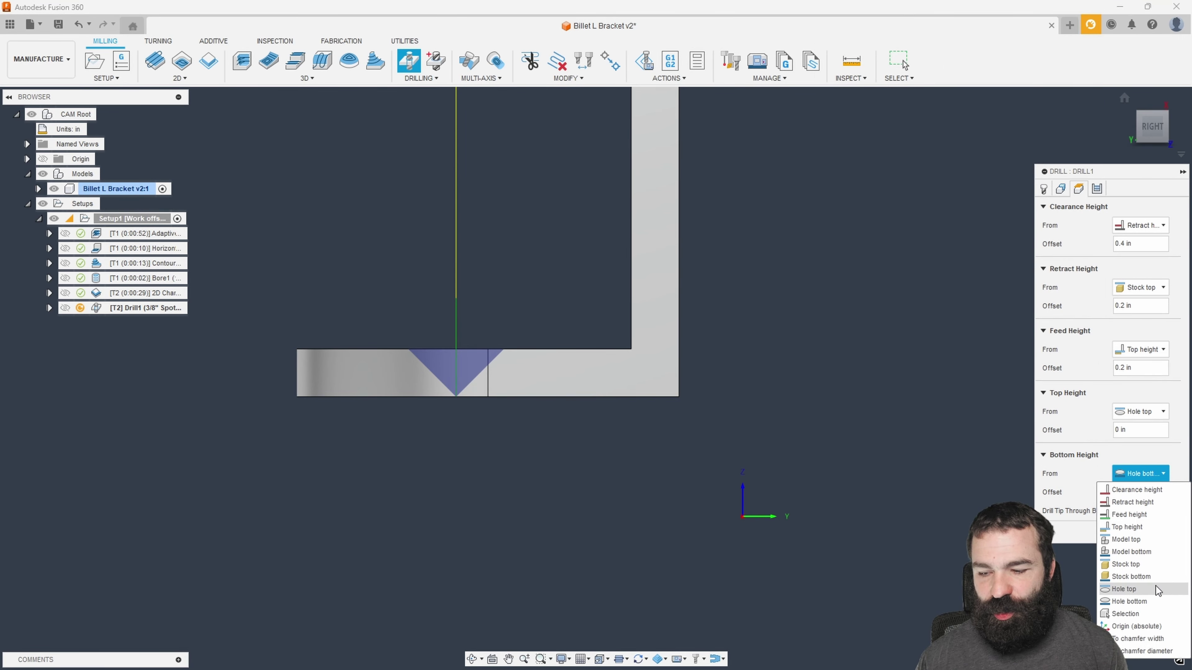
left_click(1142, 639)
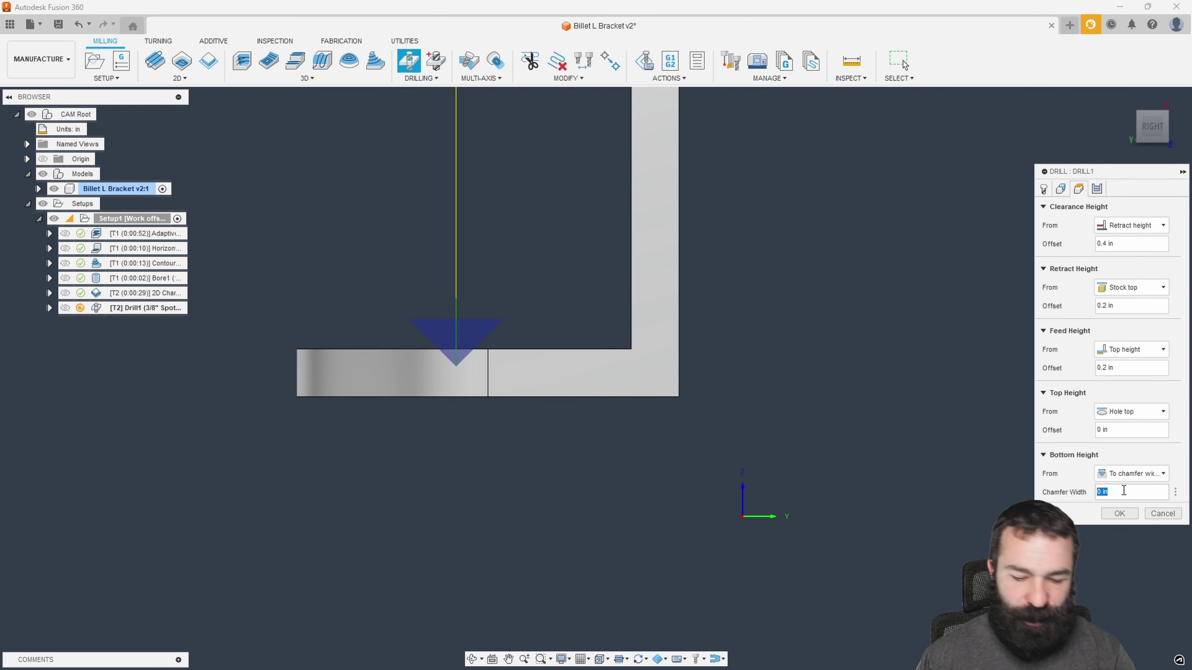
type(".0")
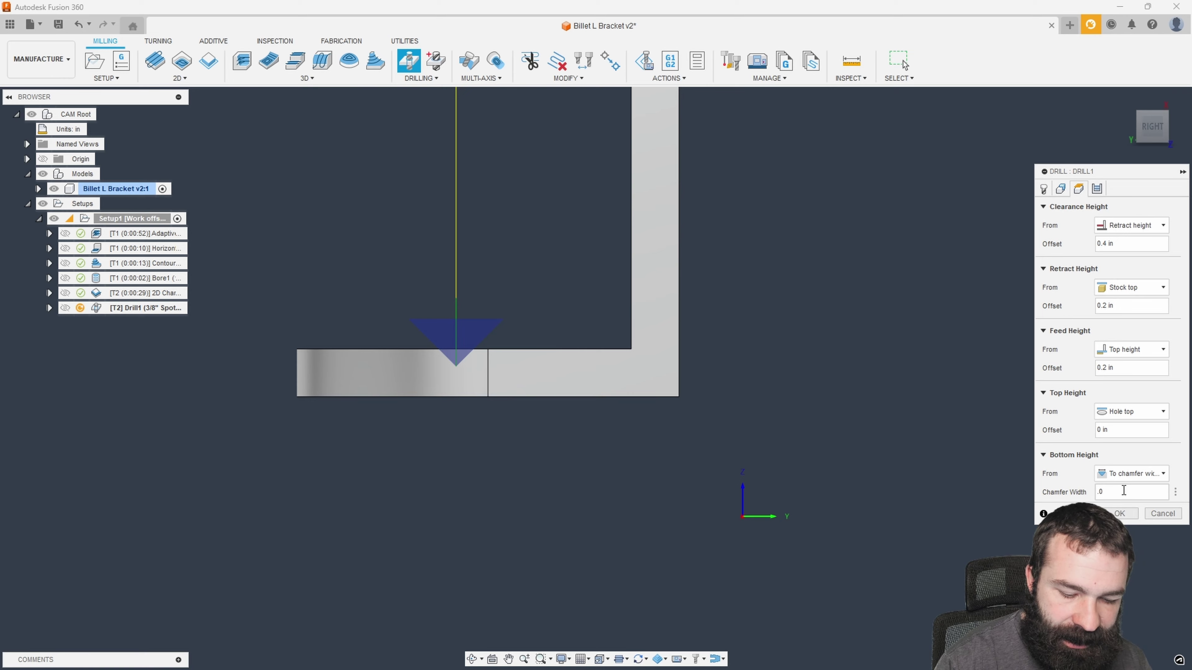
type("15")
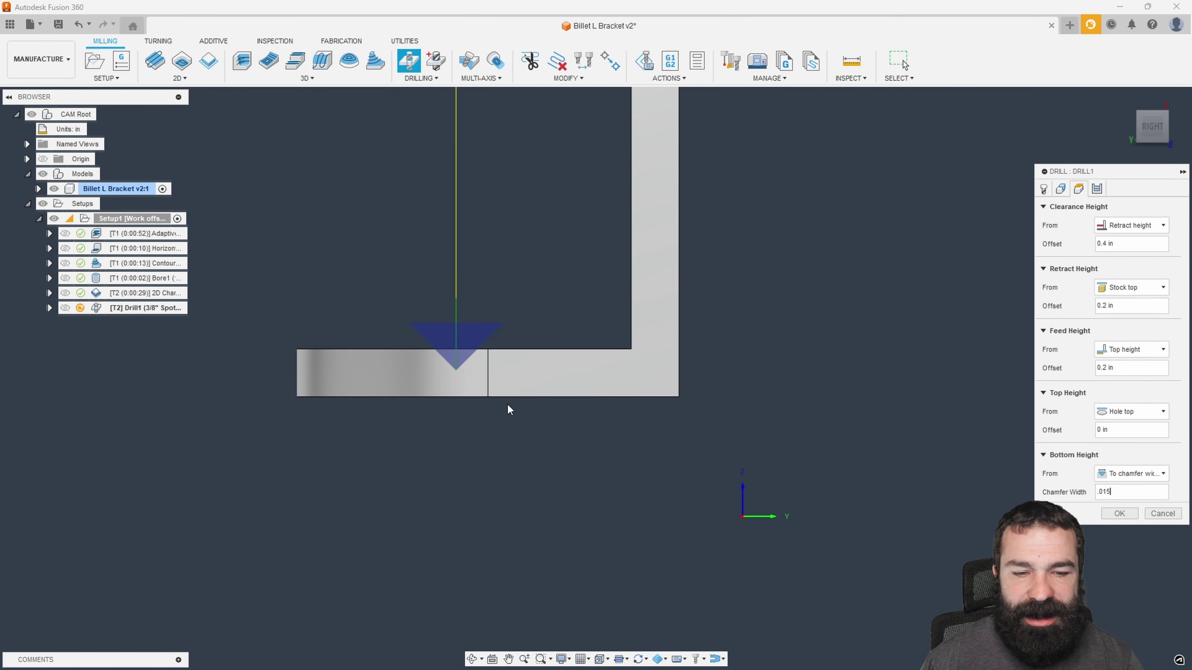
scroll(454, 345, "up", 3)
middle_click_drag(454, 345, 392, 312, "shift")
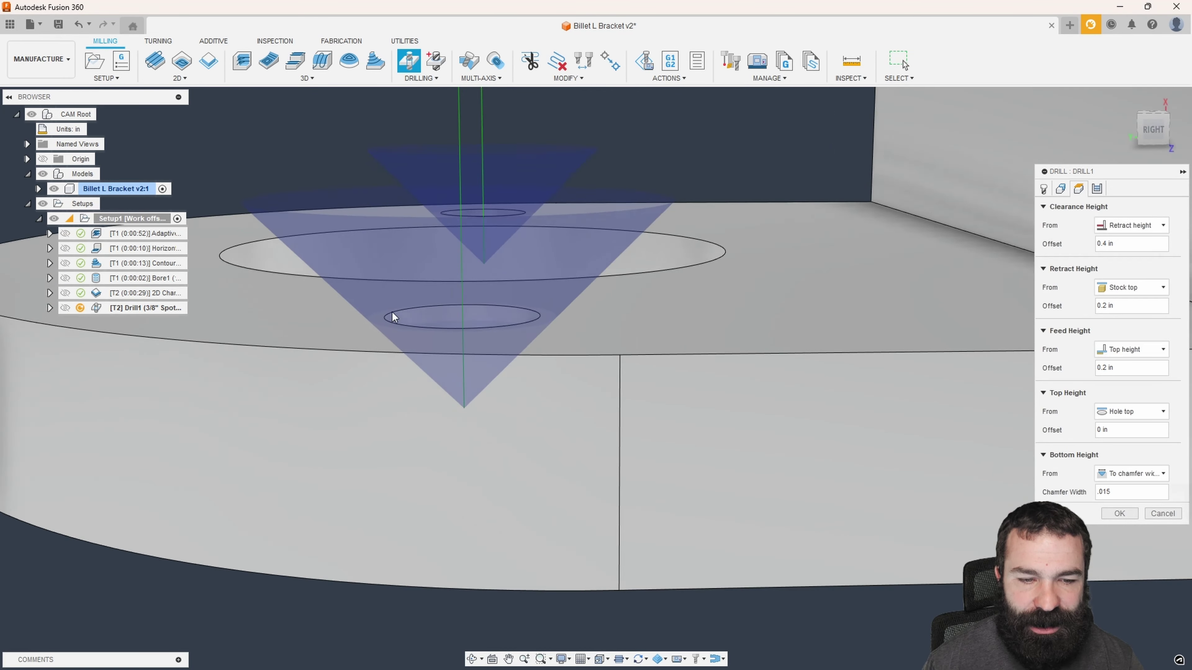
scroll(392, 313, "up", 4)
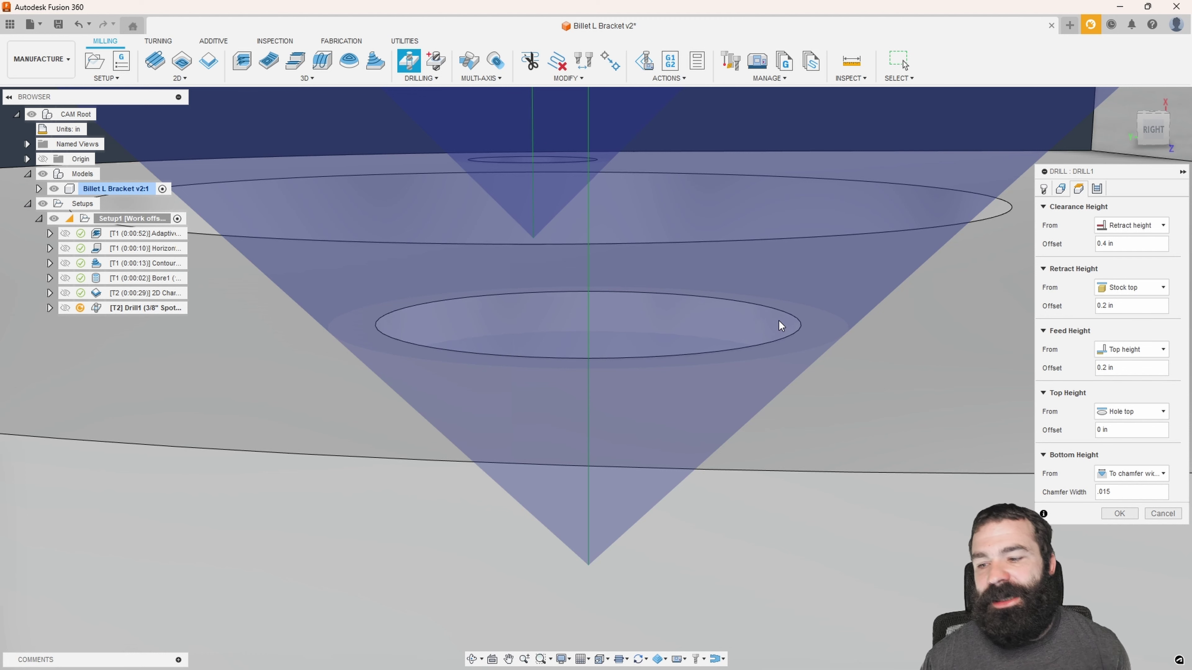
scroll(779, 321, "down", 2)
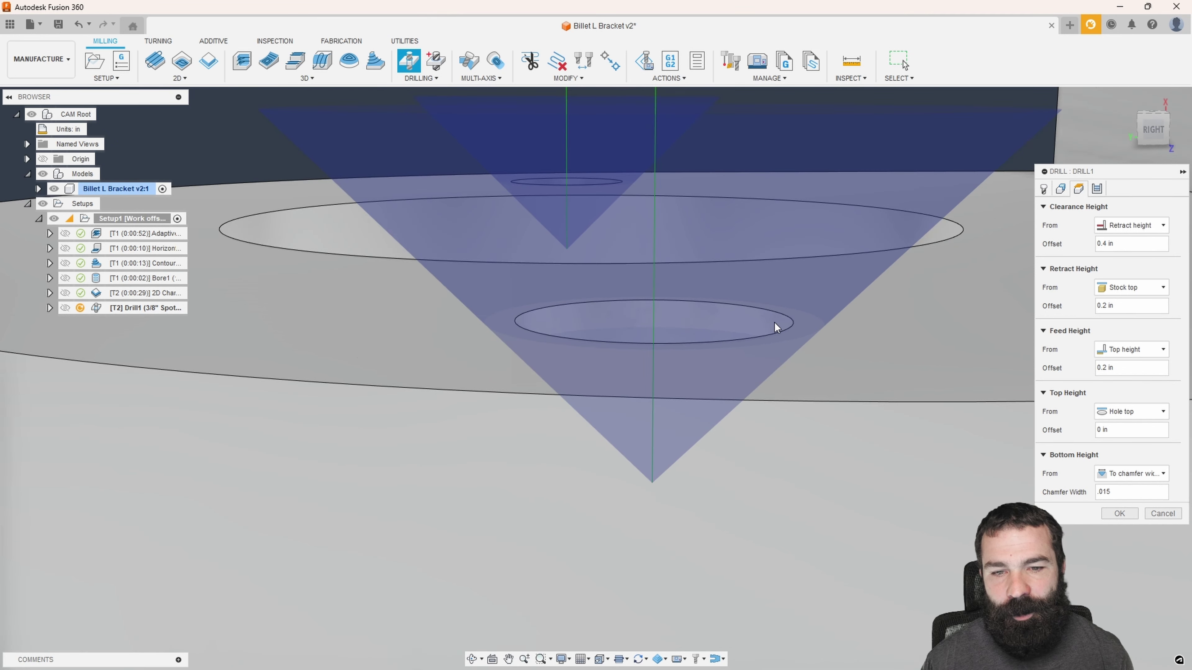
scroll(775, 323, "down", 2)
scroll(684, 376, "down", 1)
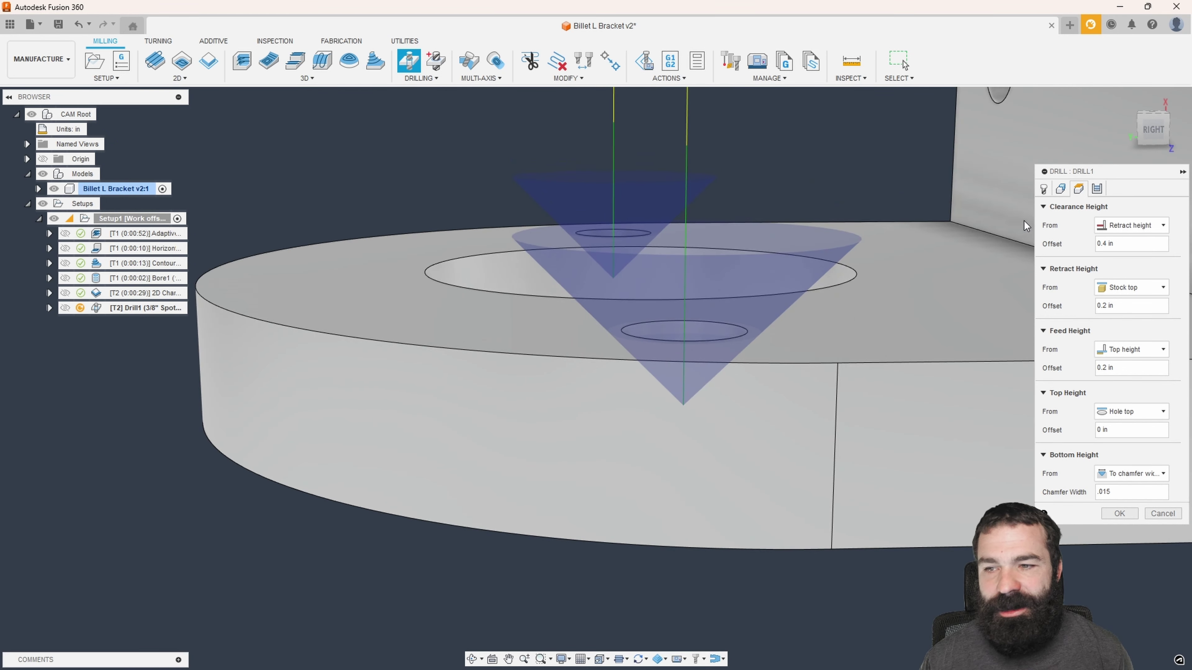
left_click(1118, 514)
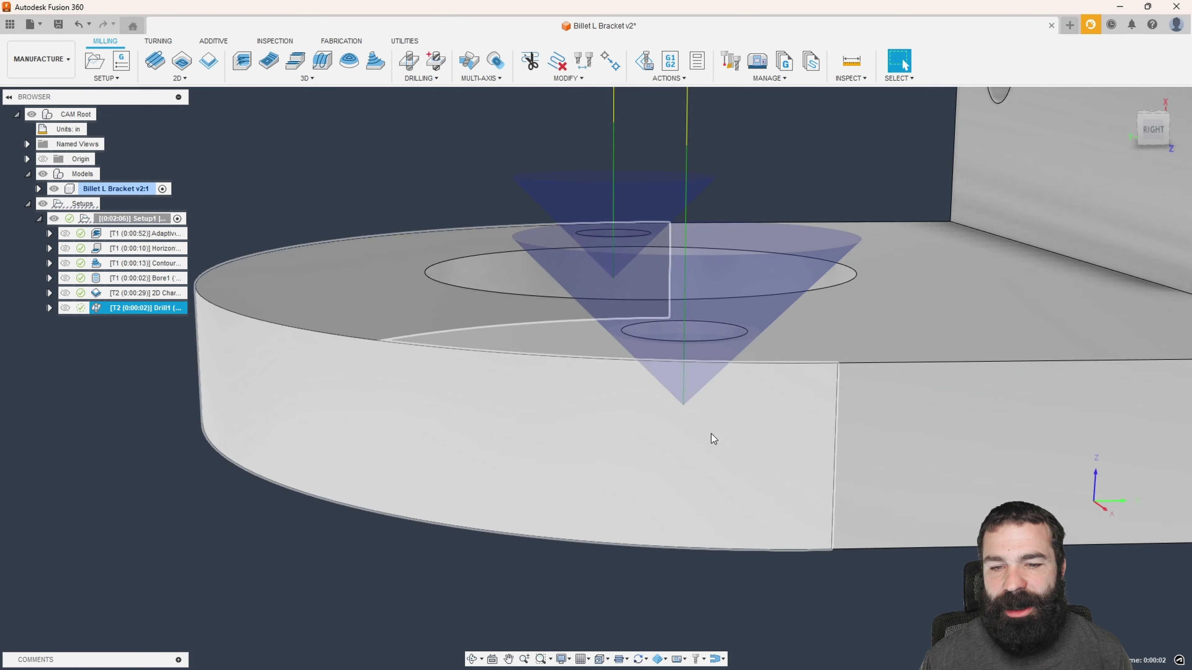
Step: Measure the diameter of a small base hole with millimetres as secondary units
scroll(711, 434, "down", 2)
middle_click_drag(615, 413, 664, 436, "shift")
scroll(665, 435, "down", 2)
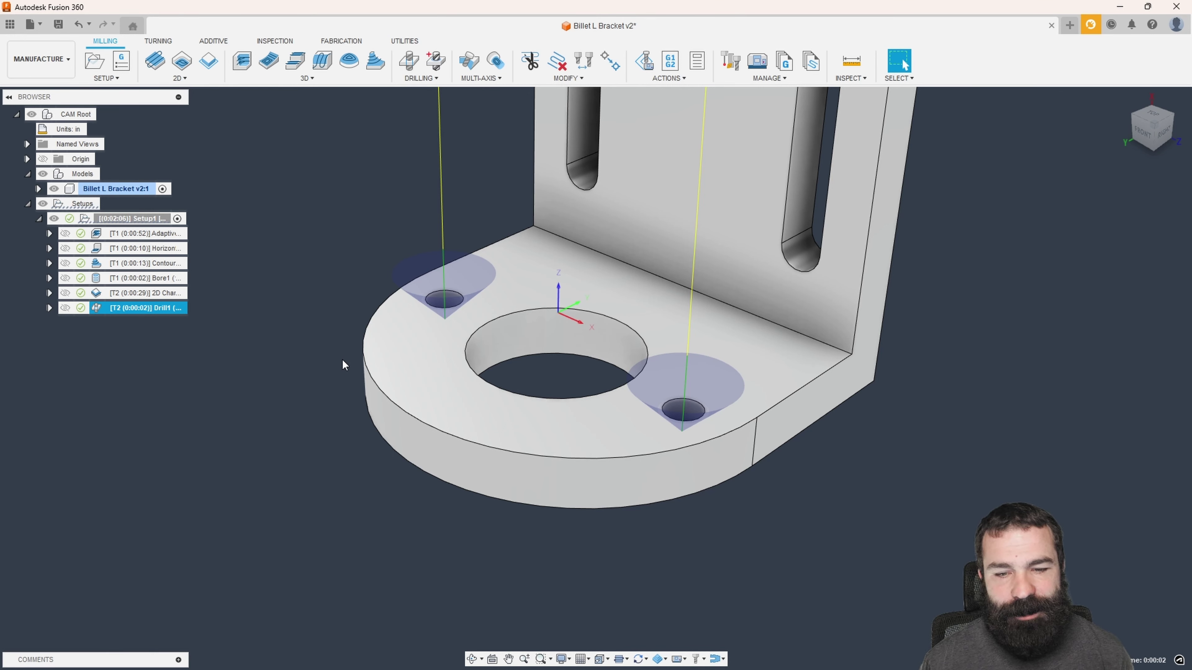
left_click(432, 218)
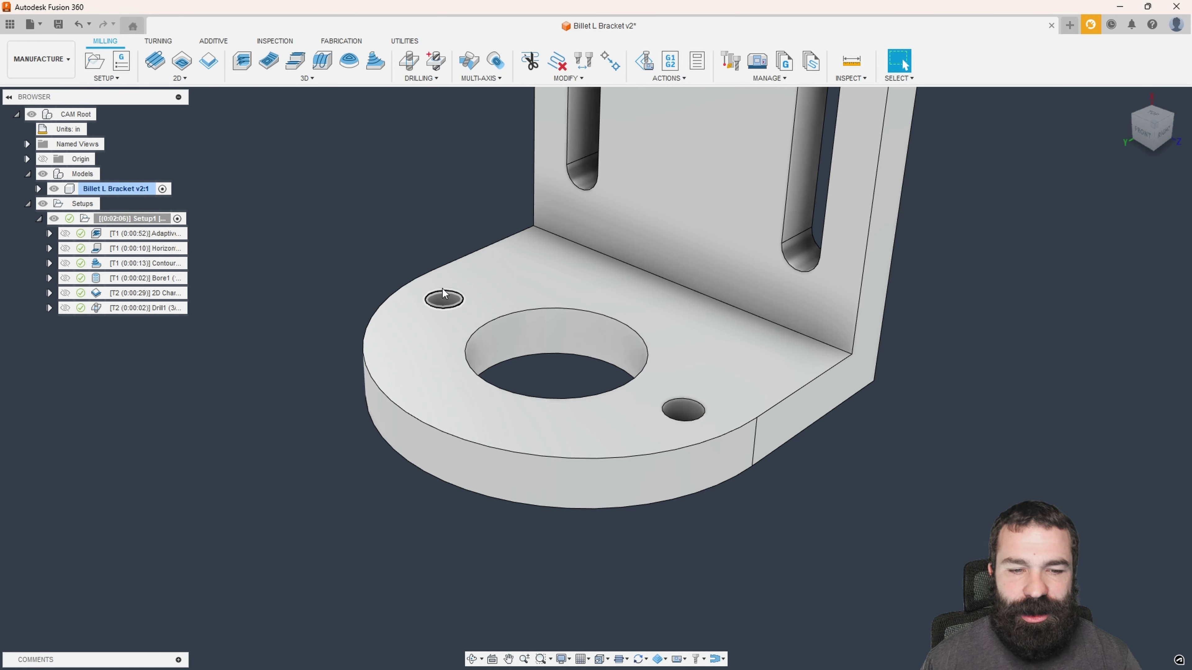
left_click(445, 299)
left_click(850, 61)
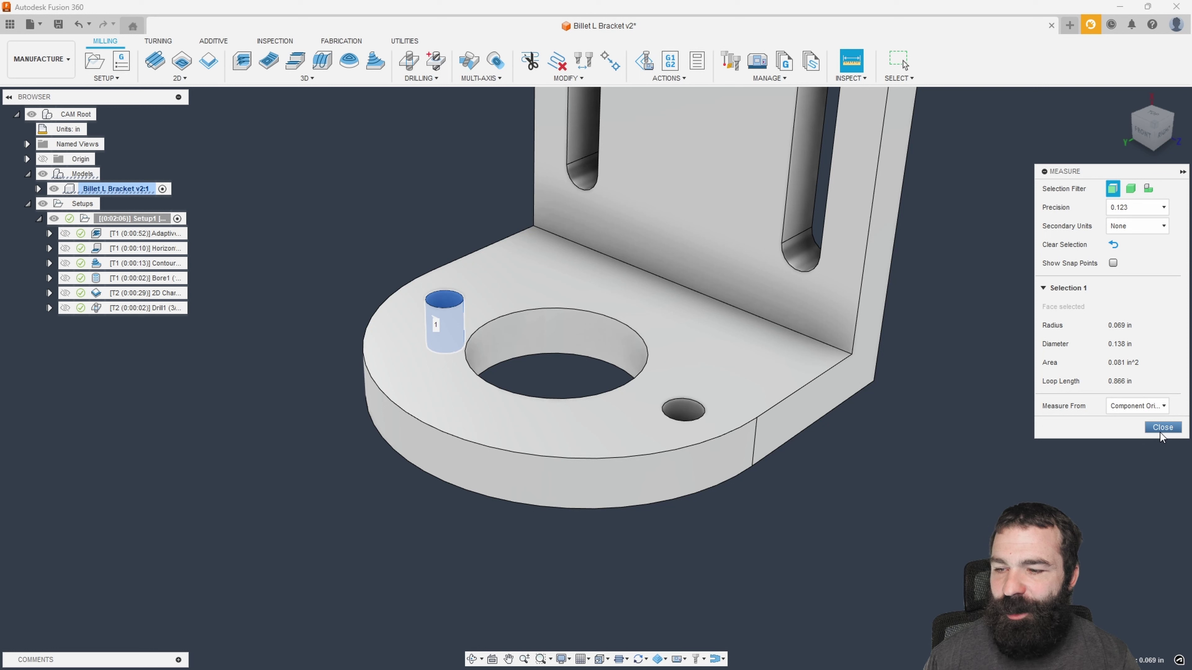
left_click(1138, 208)
left_click(1133, 209)
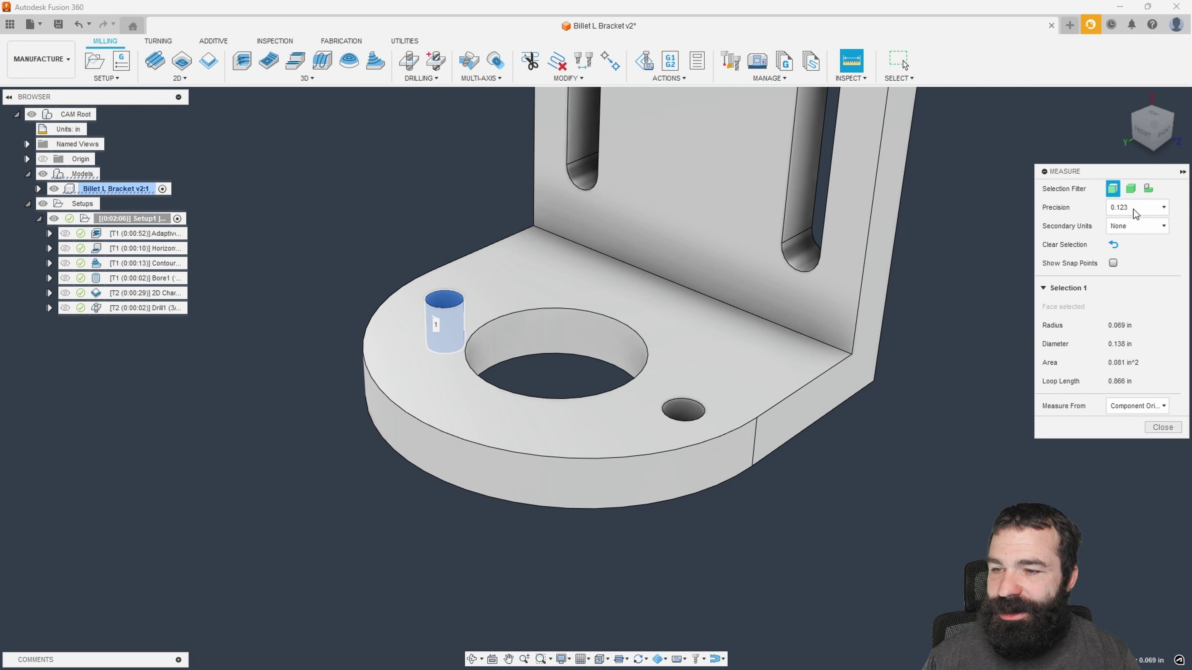
left_click(1135, 226)
left_click(1136, 253)
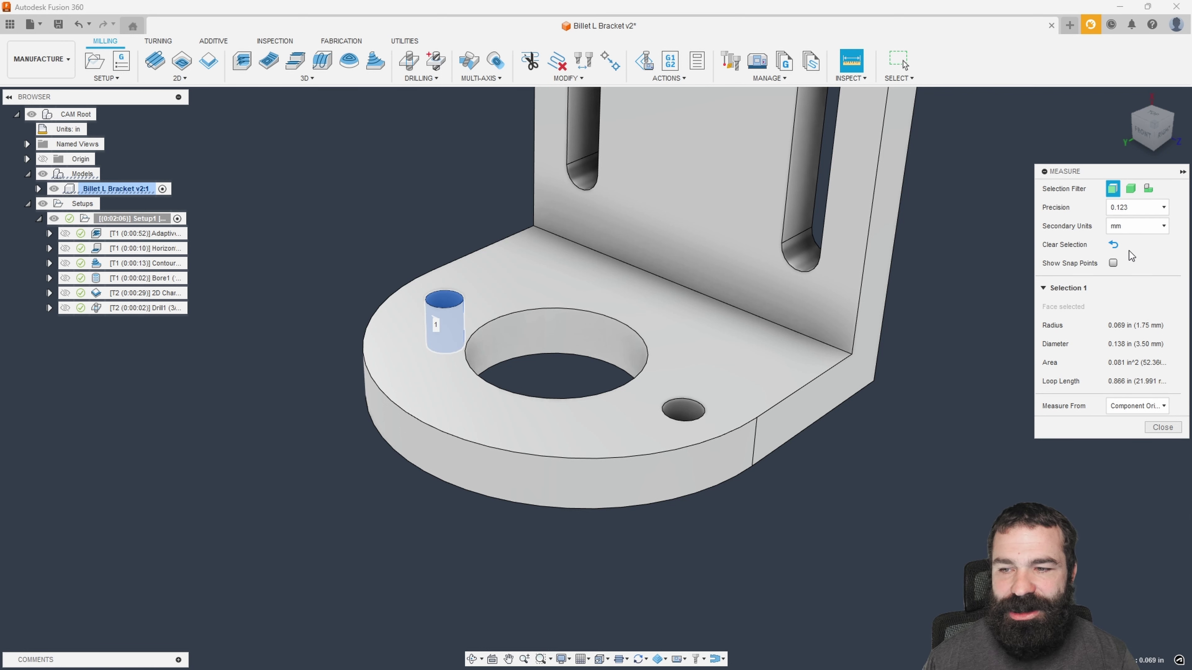
left_click(1162, 427)
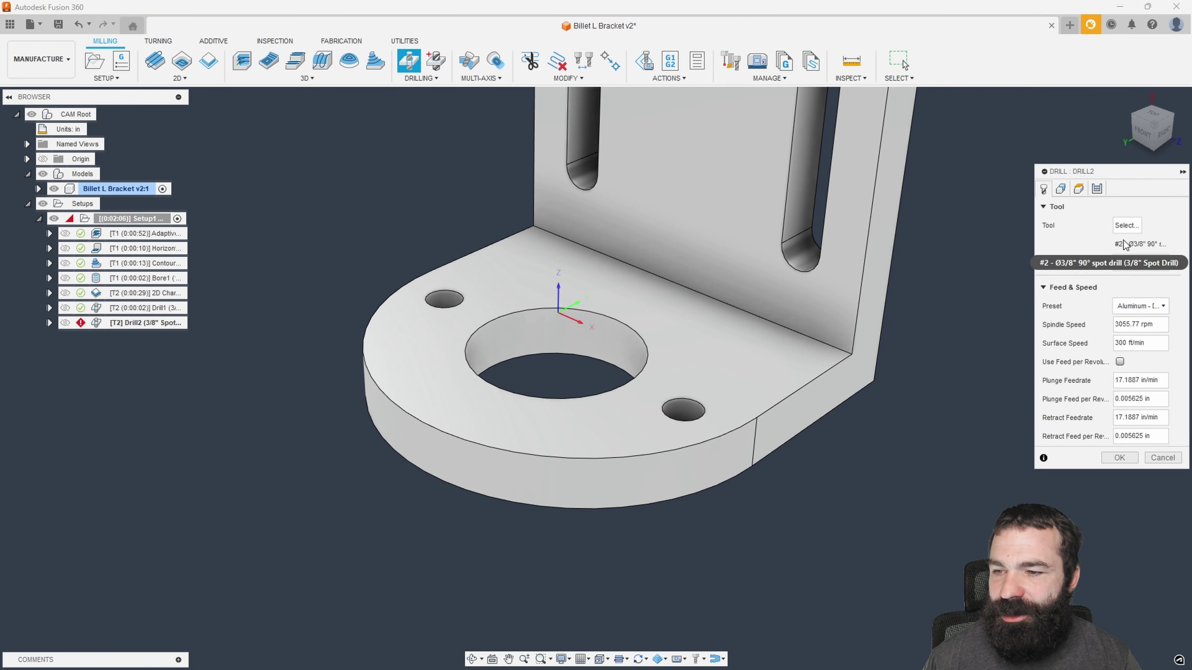
Step: Browse the Fusion 360 Library for the new drill operation's tool and filter the hole-making tools to the Drill type
left_click(1126, 225)
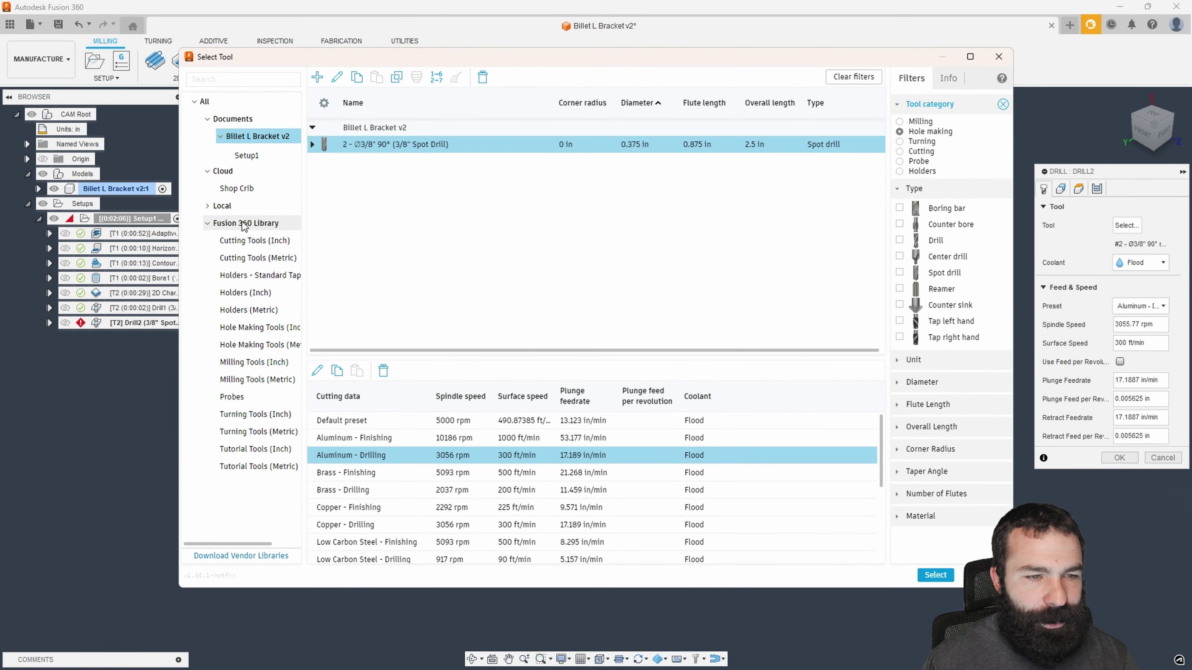
left_click(244, 224)
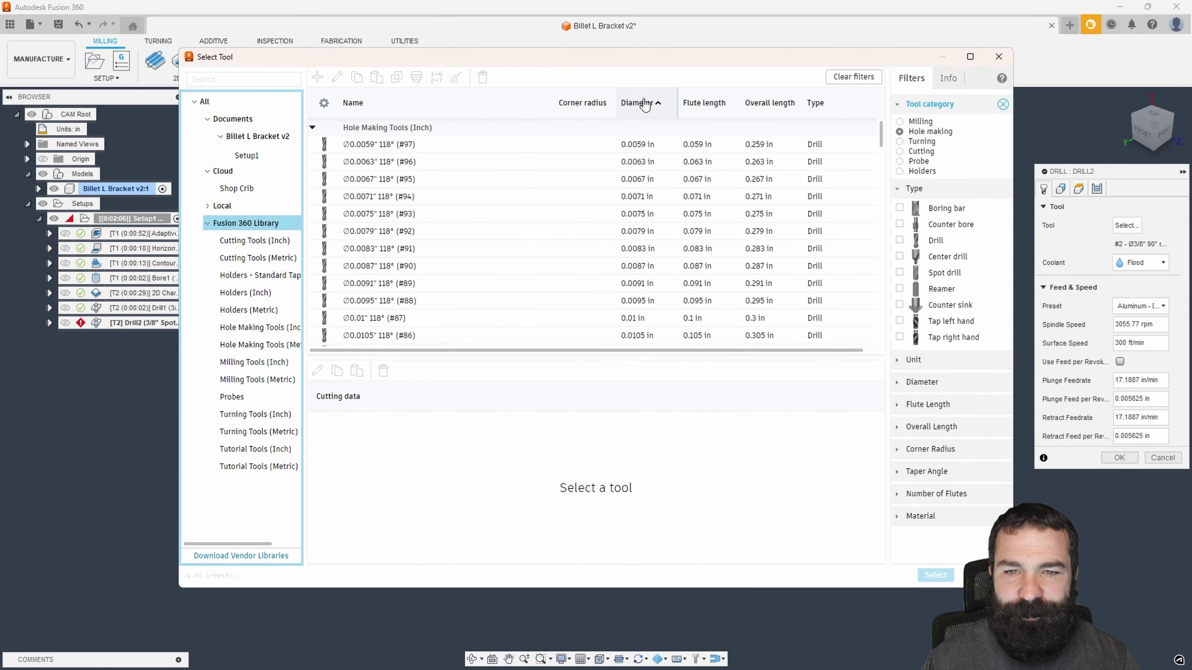
scroll(638, 203, "down", 15)
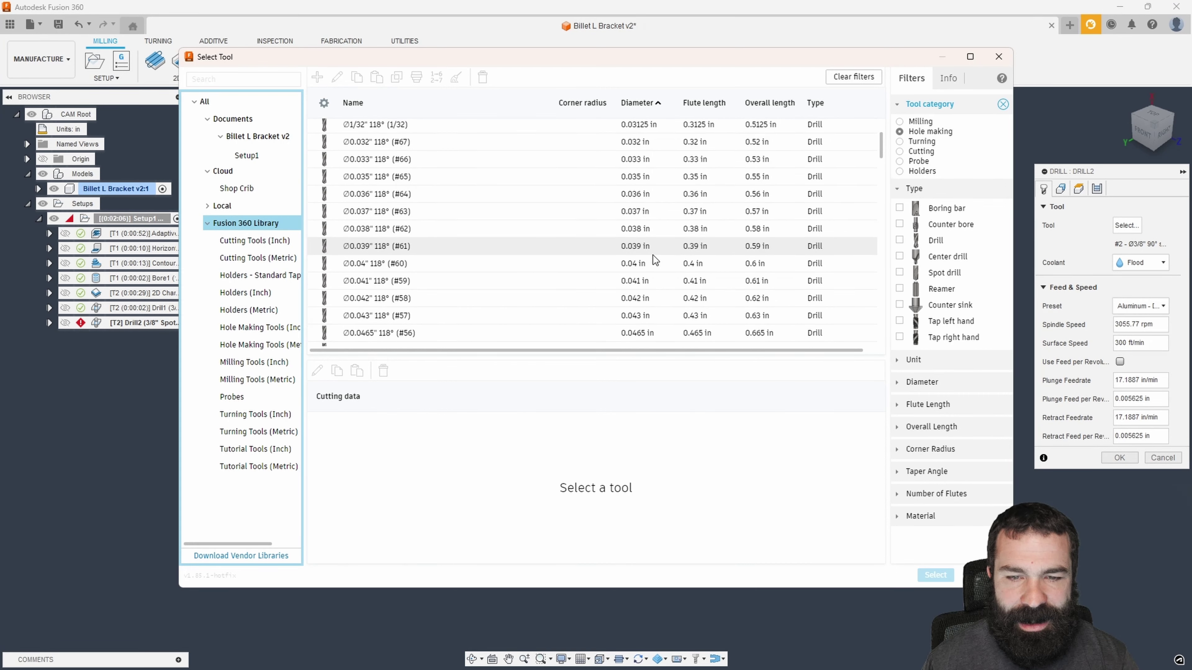
scroll(646, 267, "down", 10)
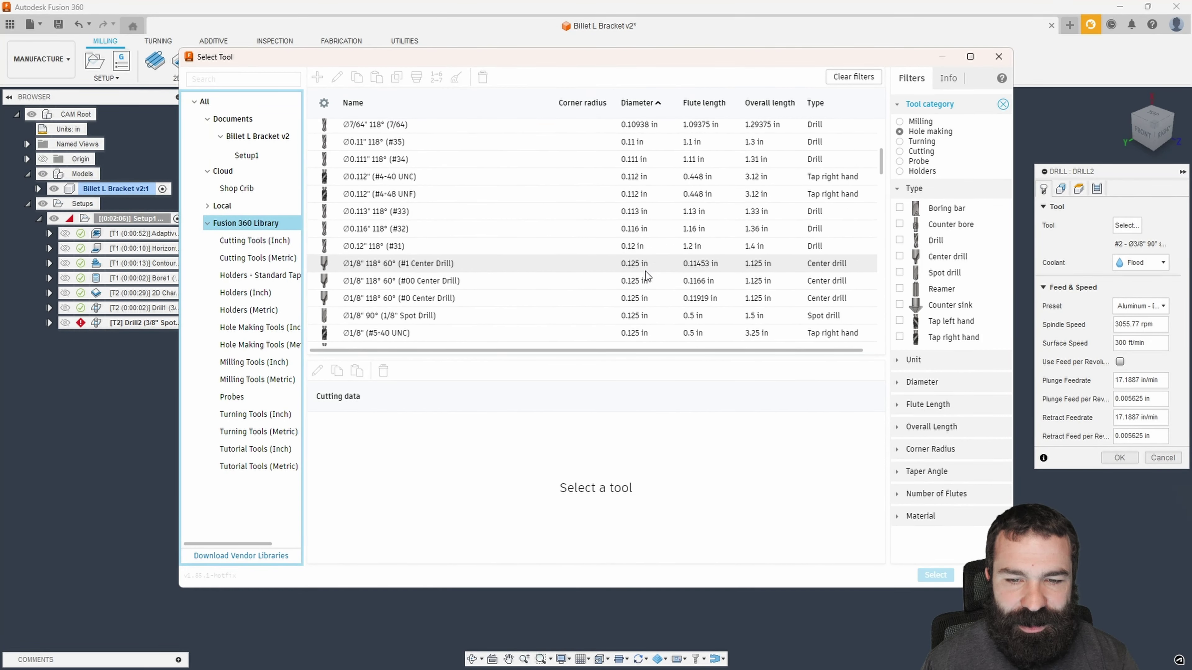
scroll(644, 274, "down", 2)
left_click(430, 276)
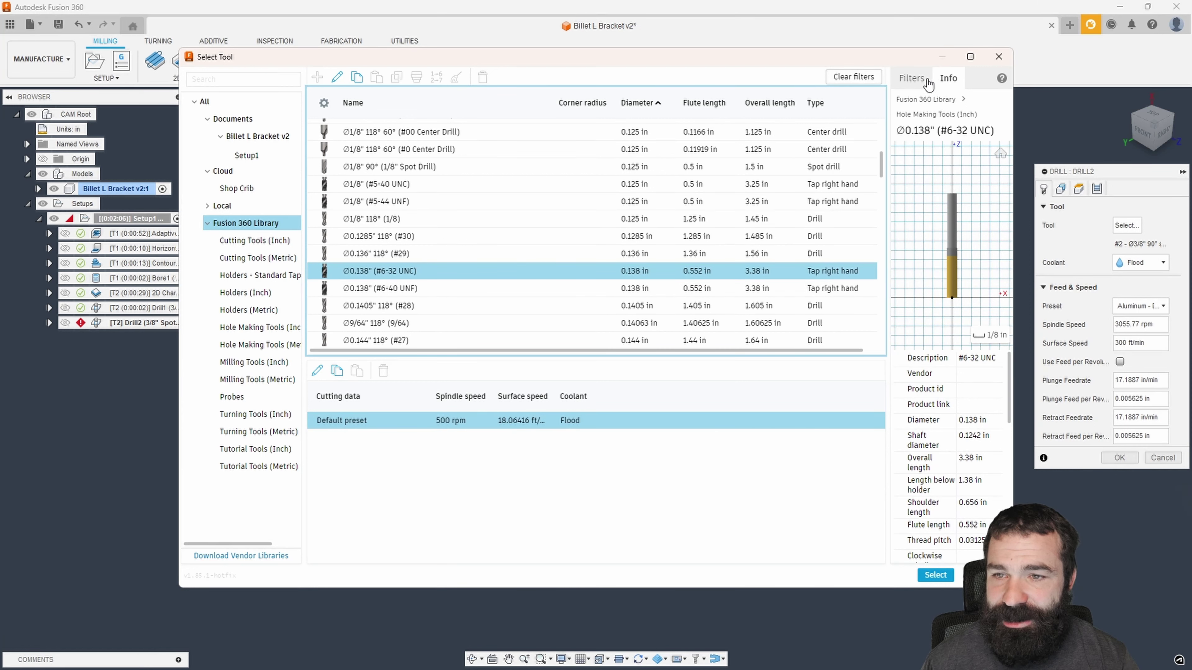
left_click(911, 78)
left_click(899, 240)
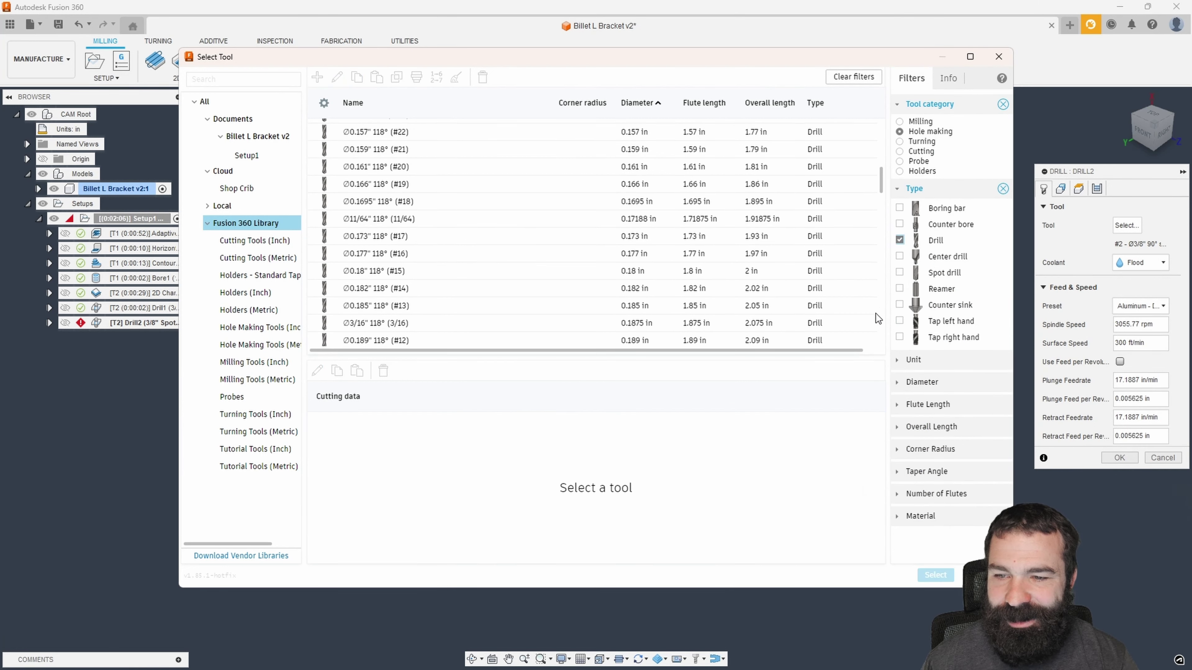
Step: Assign the 0.136 in, 118° #29 drill to the operation with its default preset
scroll(640, 268, "up", 4)
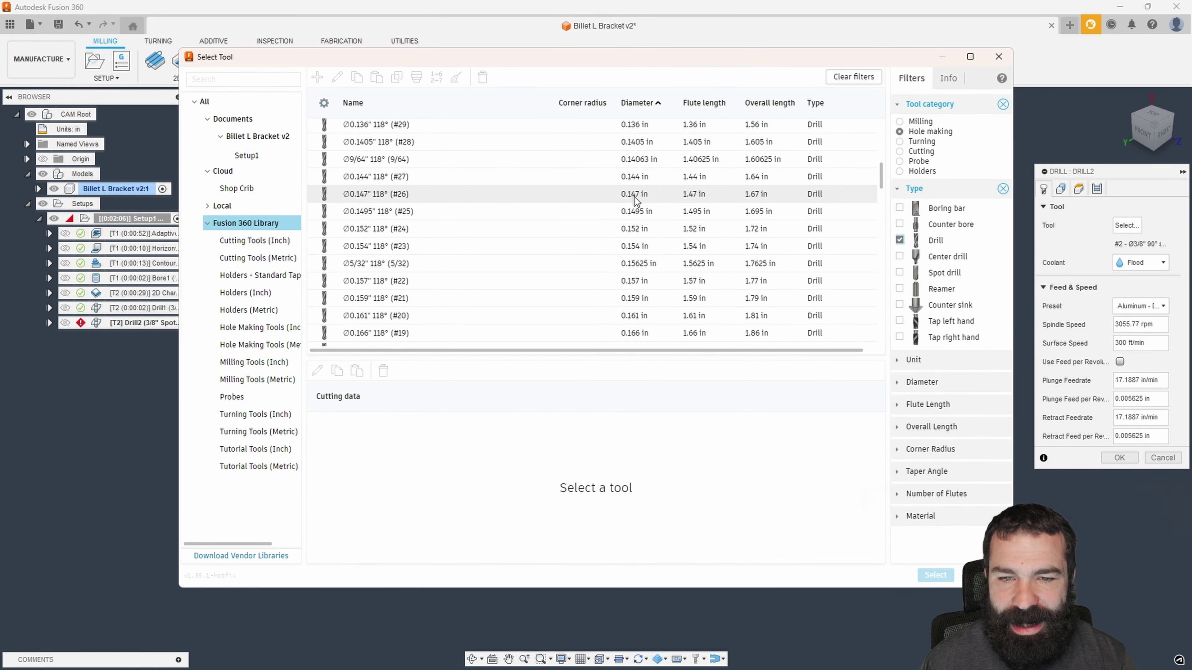
scroll(638, 192, "up", 1)
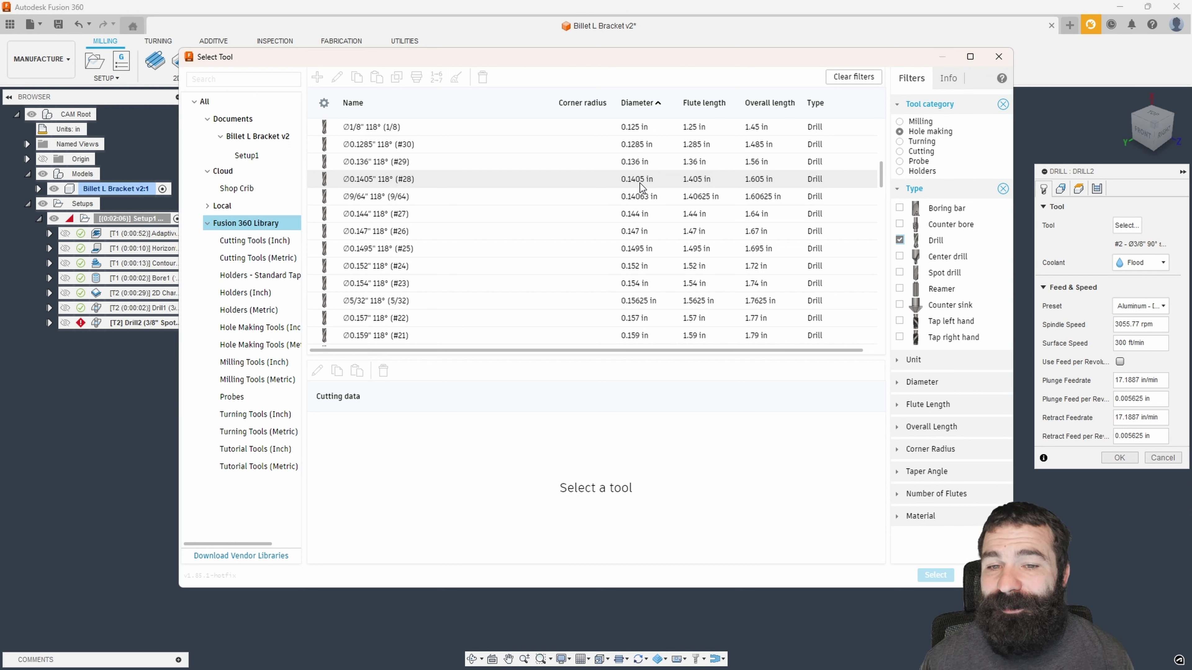
left_click(637, 166)
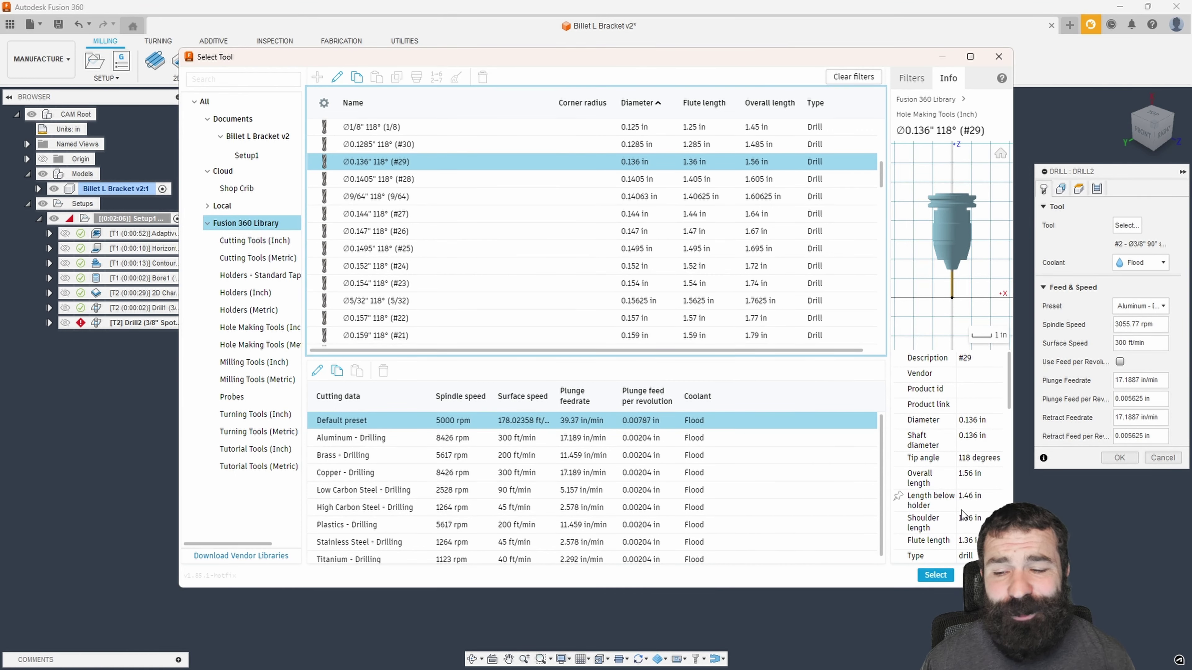
left_click(935, 575)
Step: Select one small base hole's face as drilling geometry and include all holes of the same diameter
scroll(846, 412, "down", 3)
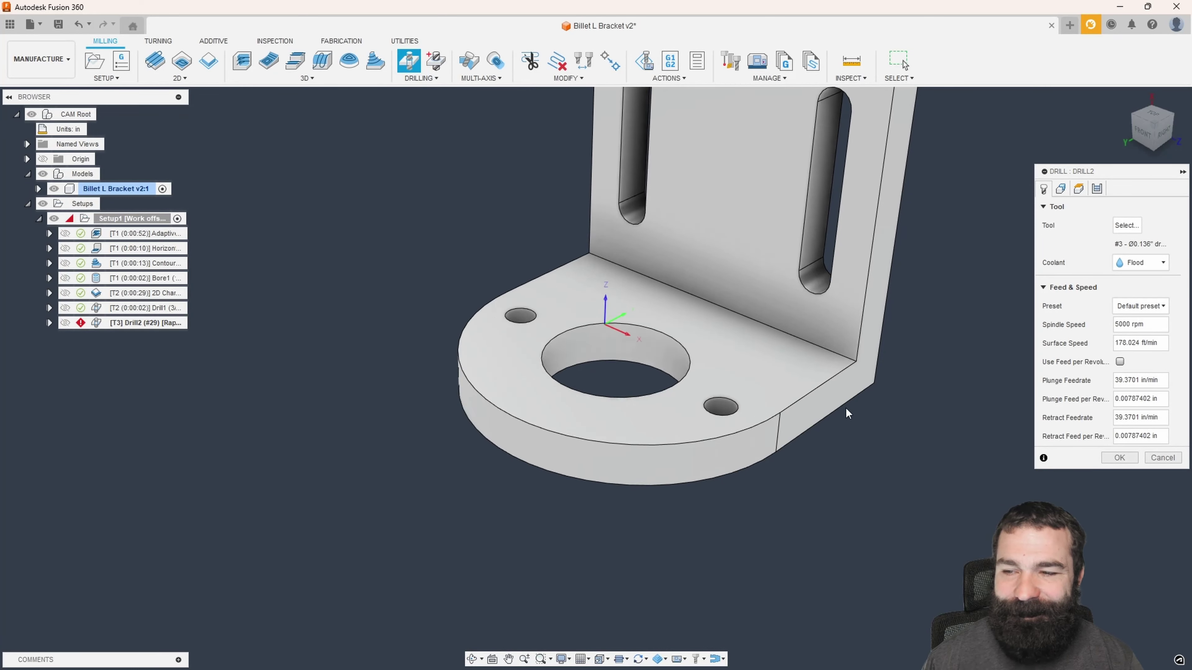
left_click(1061, 189)
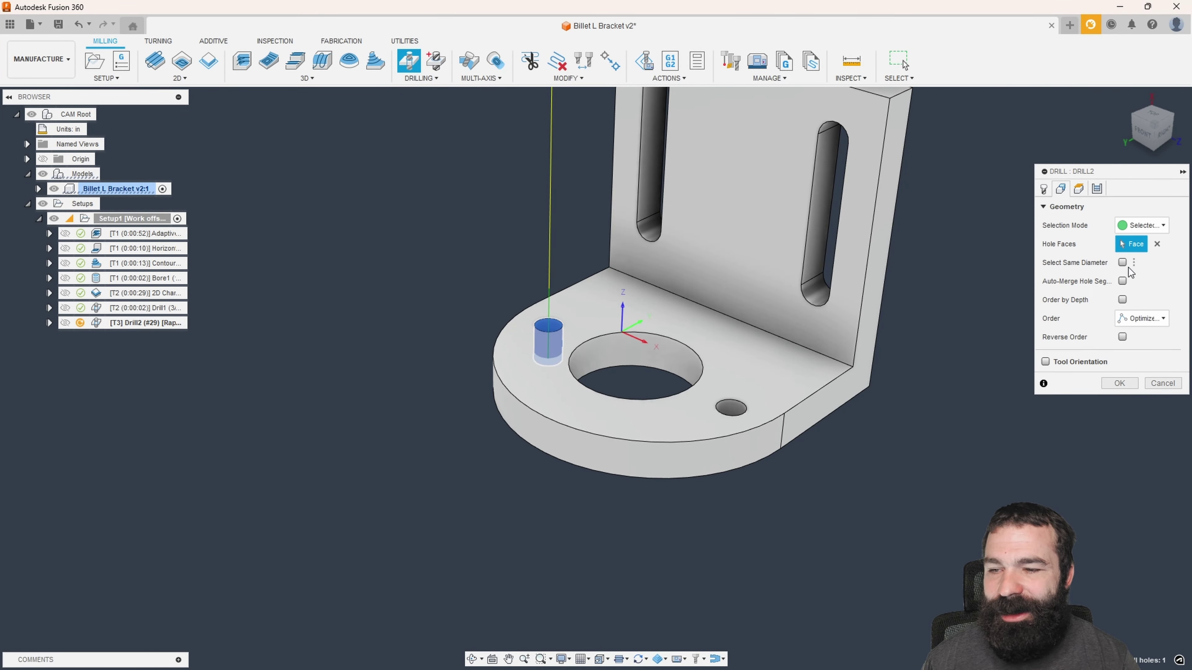
left_click(1122, 262)
scroll(657, 399, "down", 3)
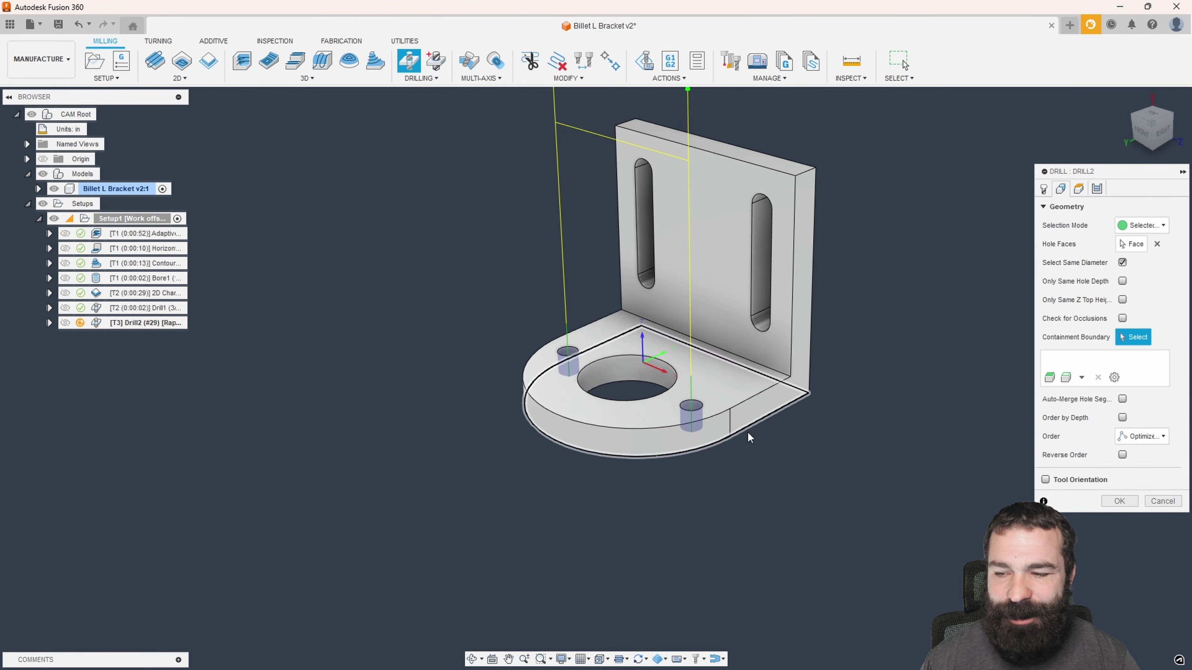
Step: Enable Drill Tip Through Bottom for the drill operation and set the break-through depth to 0.02 in
left_click(1078, 190)
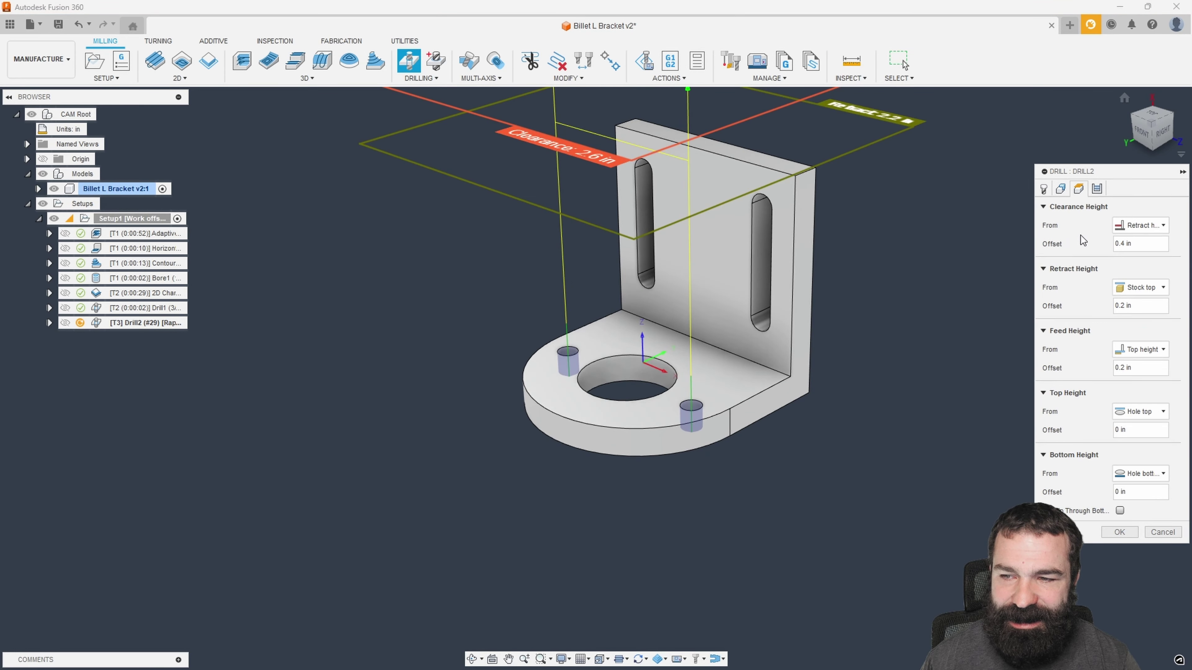
left_click(1161, 137)
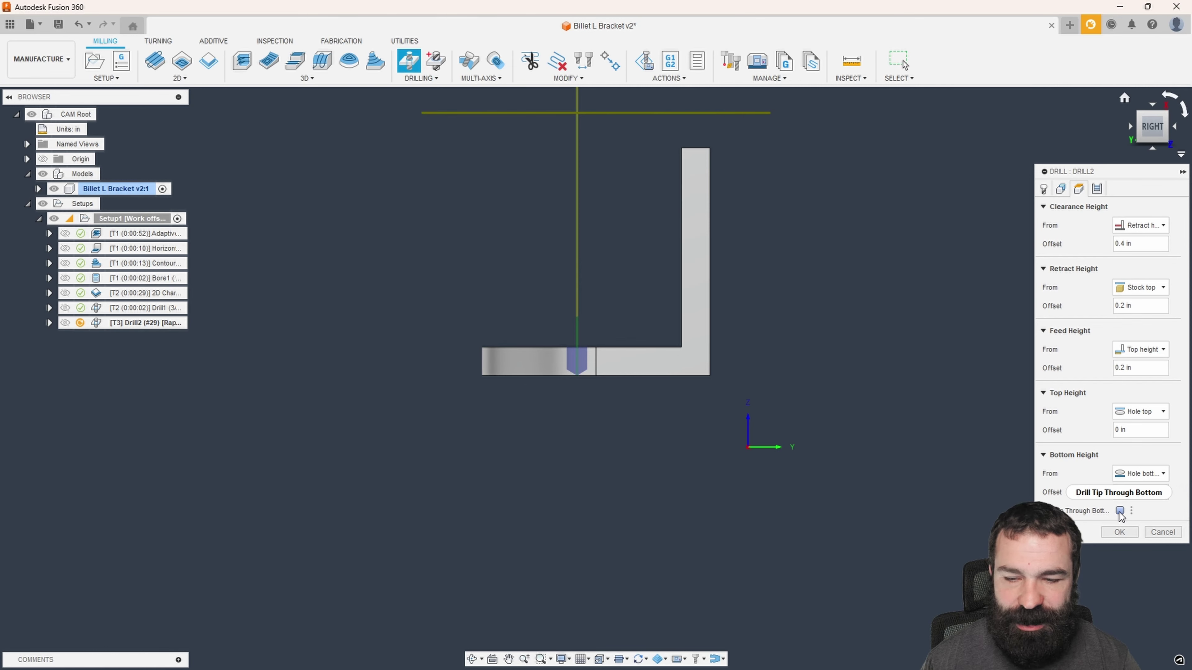
scroll(599, 340, "up", 8)
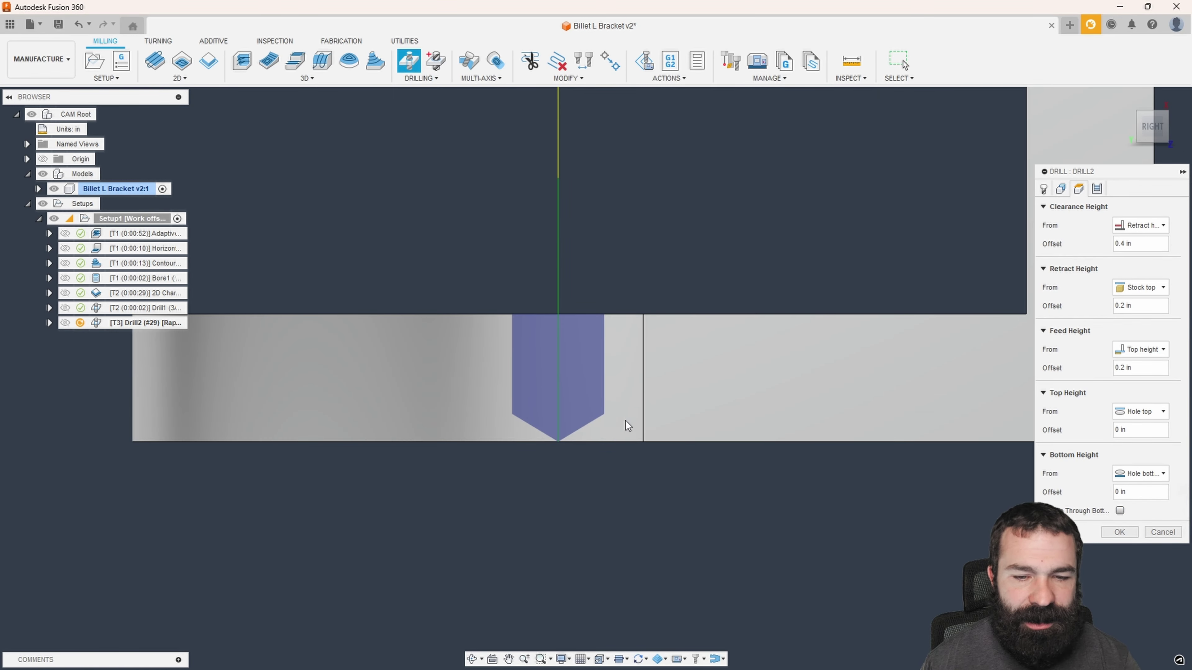
left_click(1119, 511)
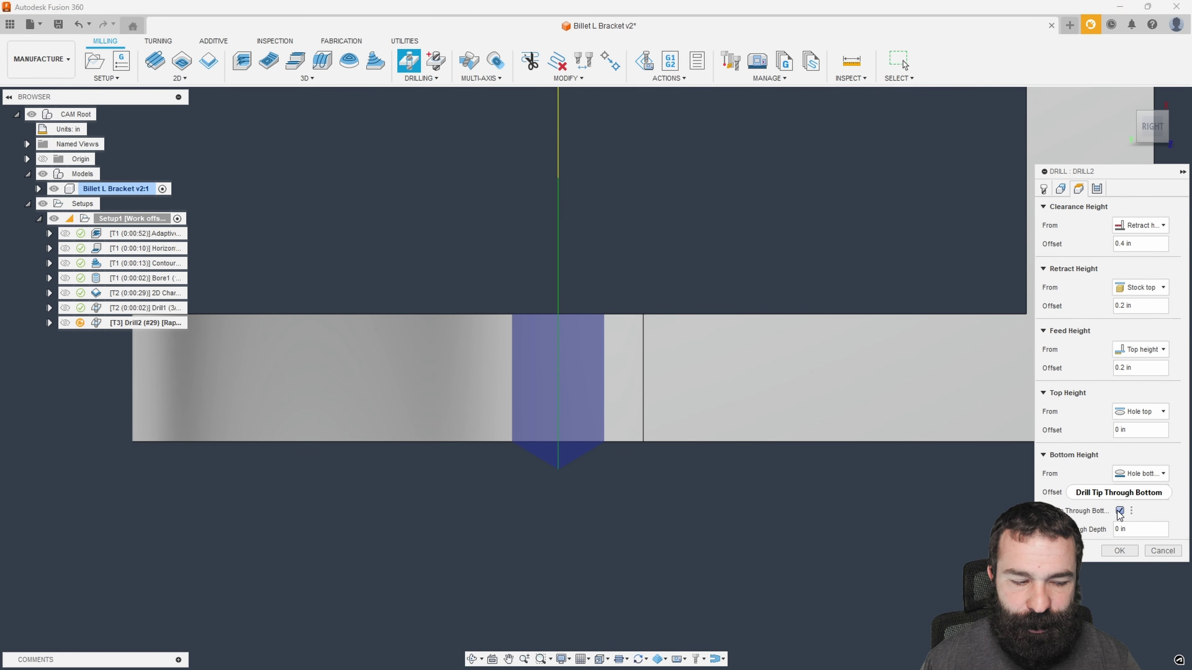
type(".02")
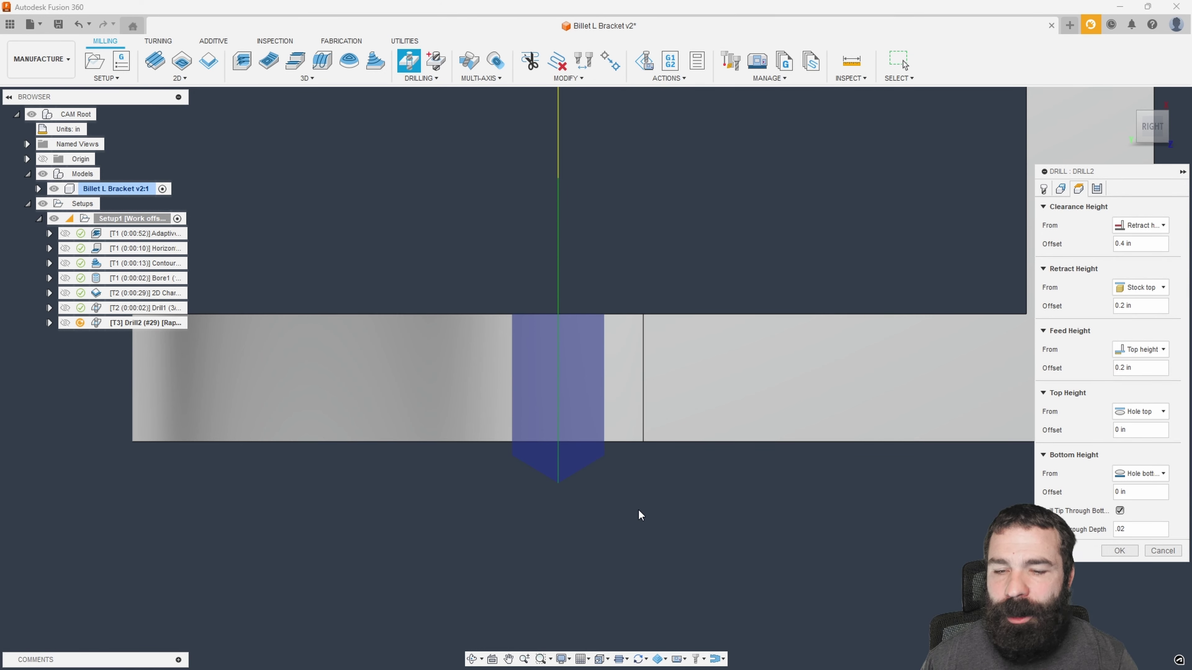
scroll(635, 506, "down", 2)
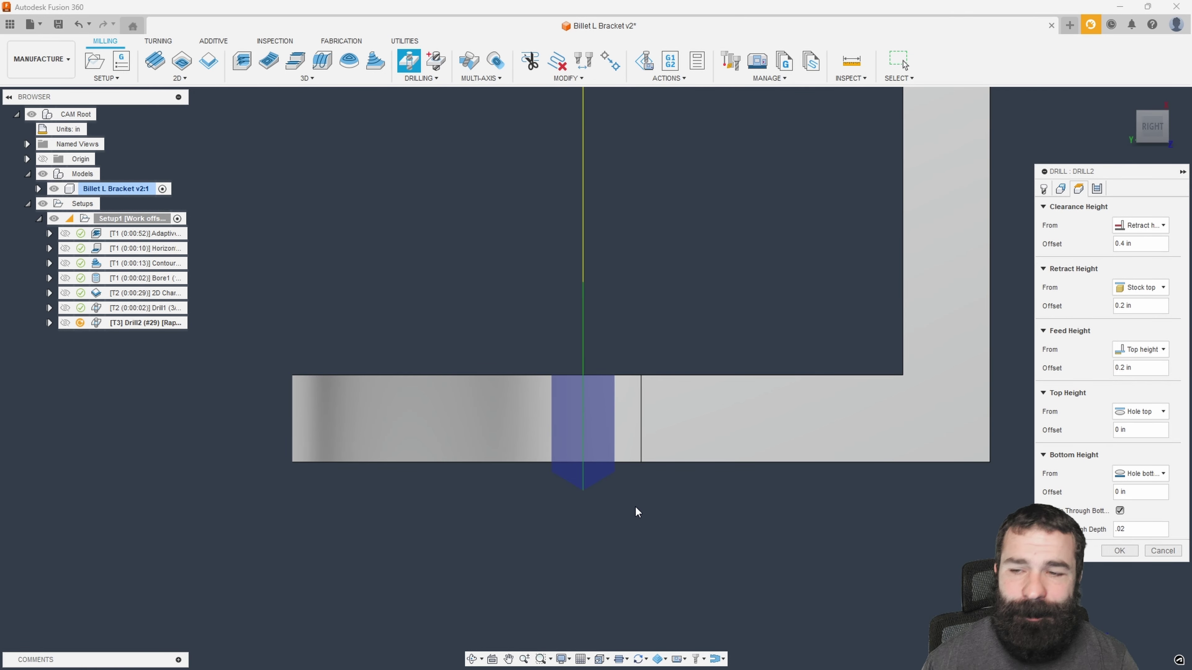
left_click(1139, 115)
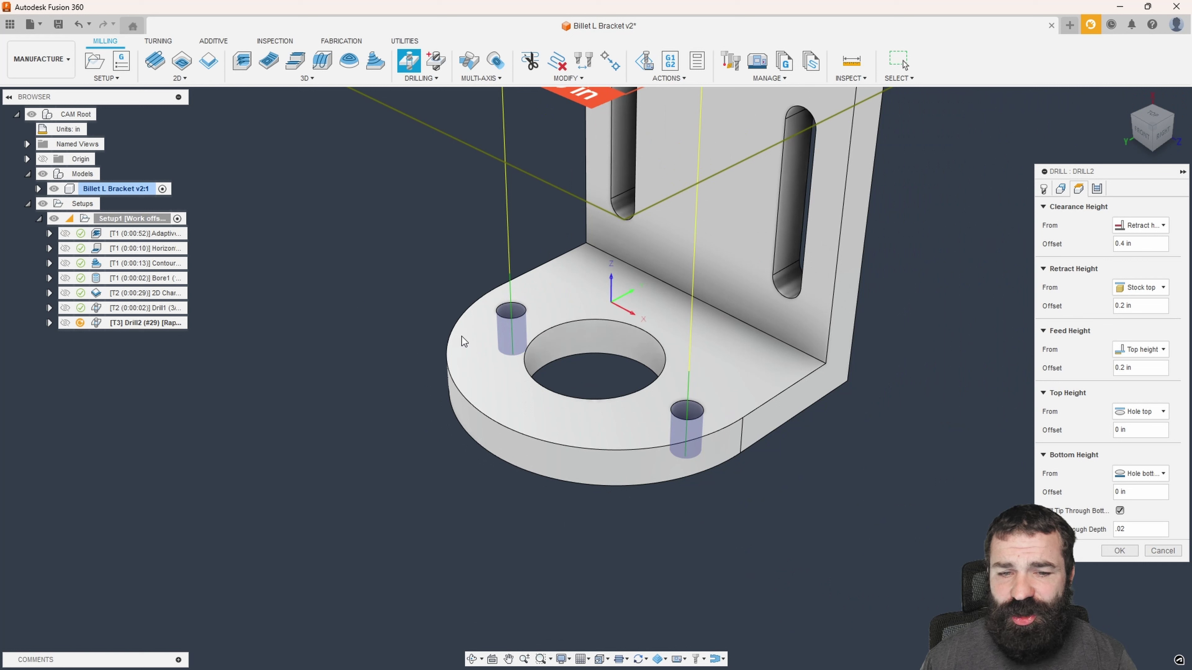
Step: Keep the Drilling - rapid out cycle type for the #29 drill operation and generate its toolpath
left_click(1098, 189)
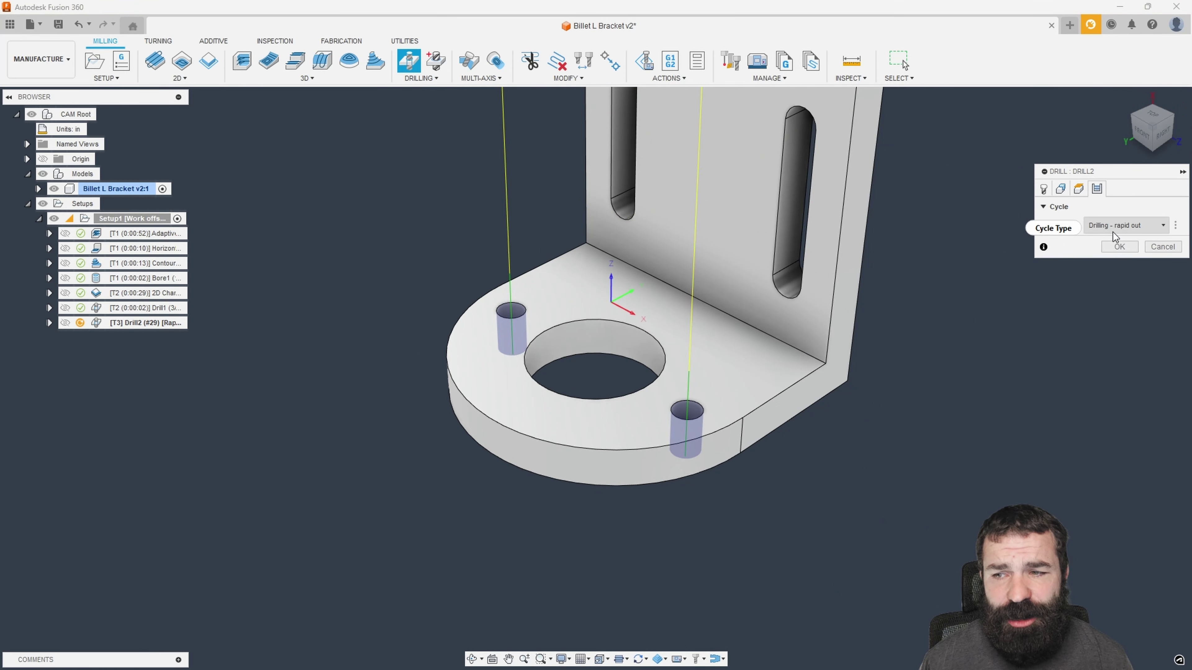
left_click(1115, 229)
left_click(1071, 227)
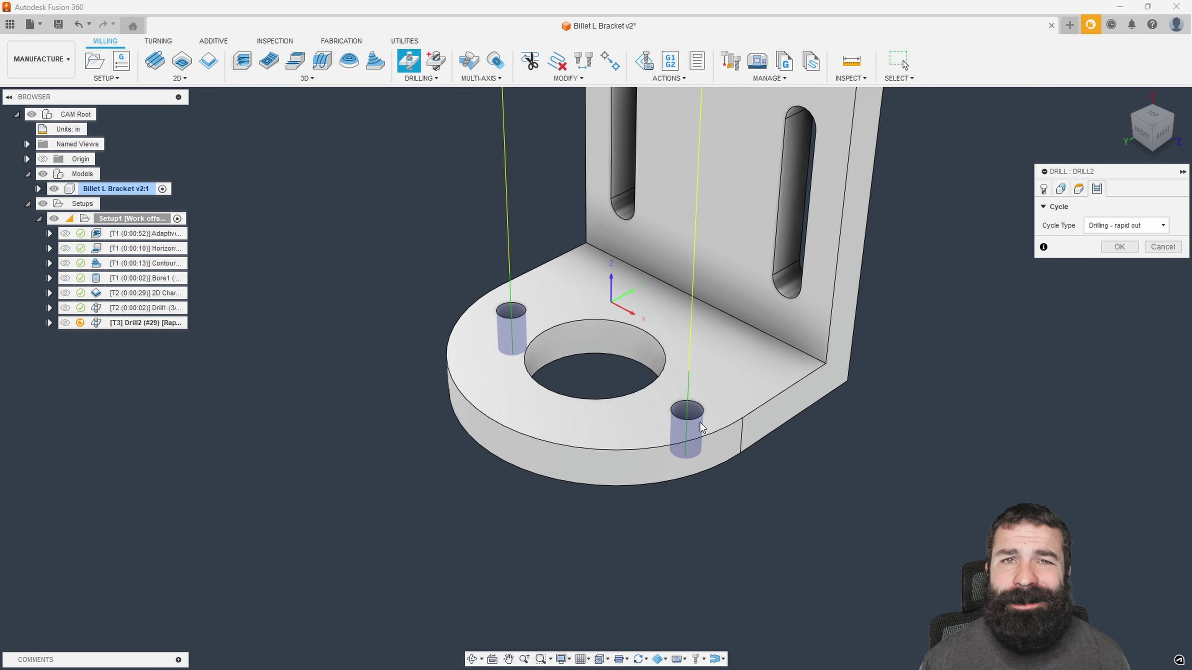
left_click(1119, 247)
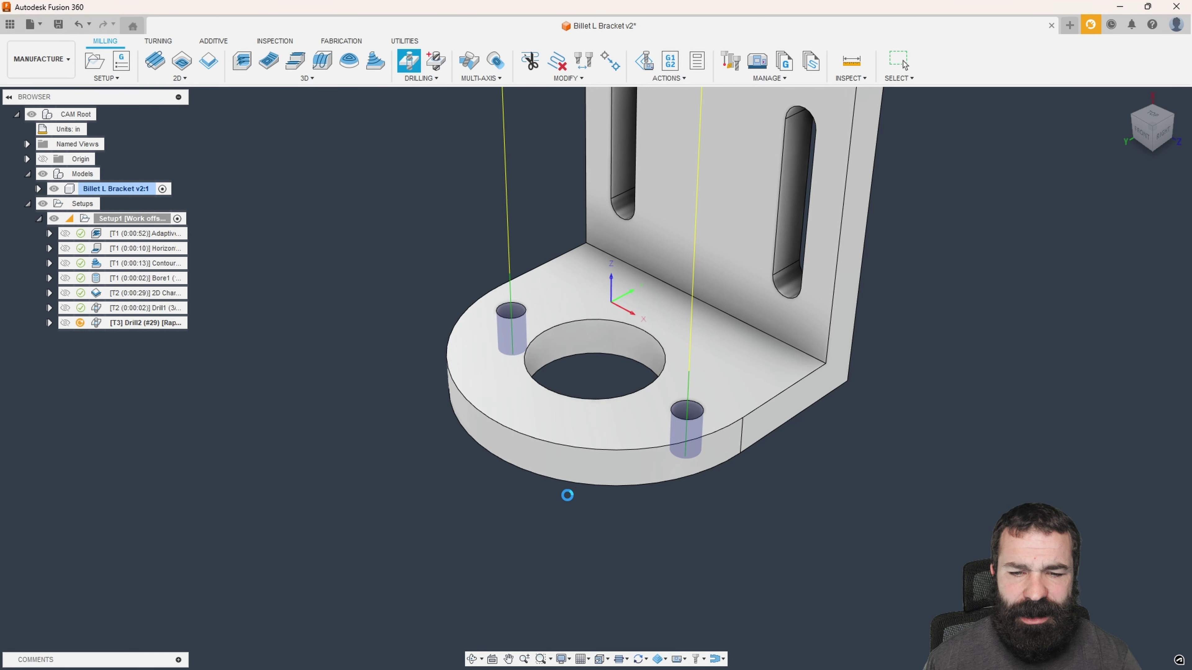
scroll(561, 496, "down", 3)
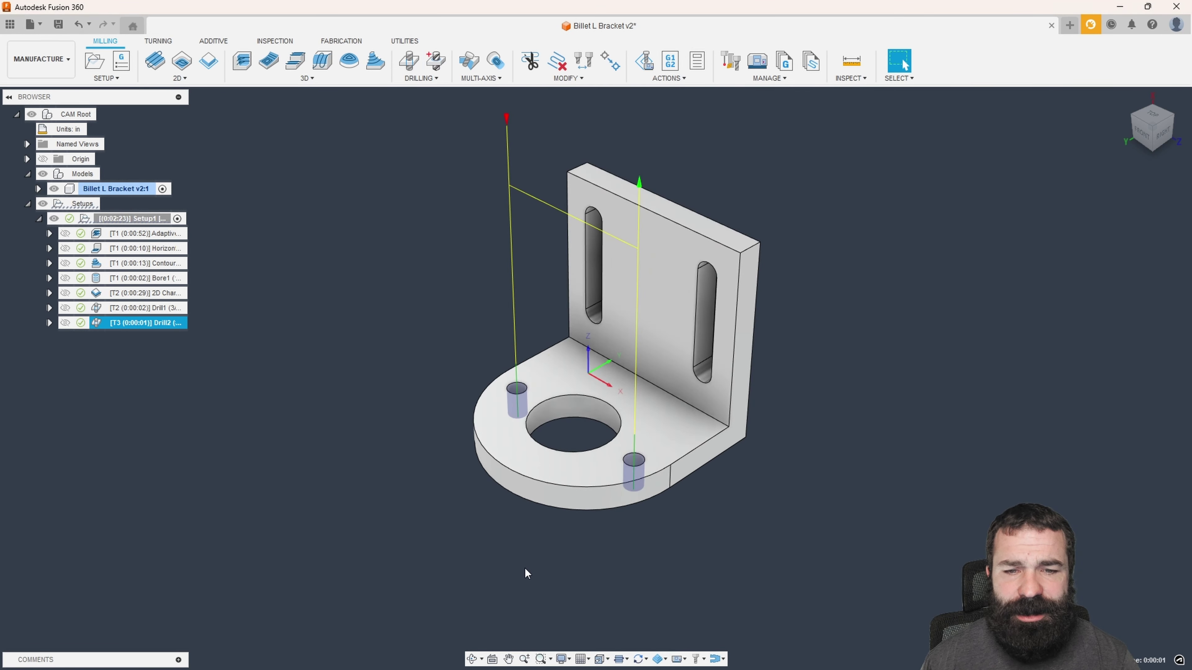
Step: Check the #29 drill operation in the machining simulation with opaque stock, and exit the simulation
left_click(643, 60)
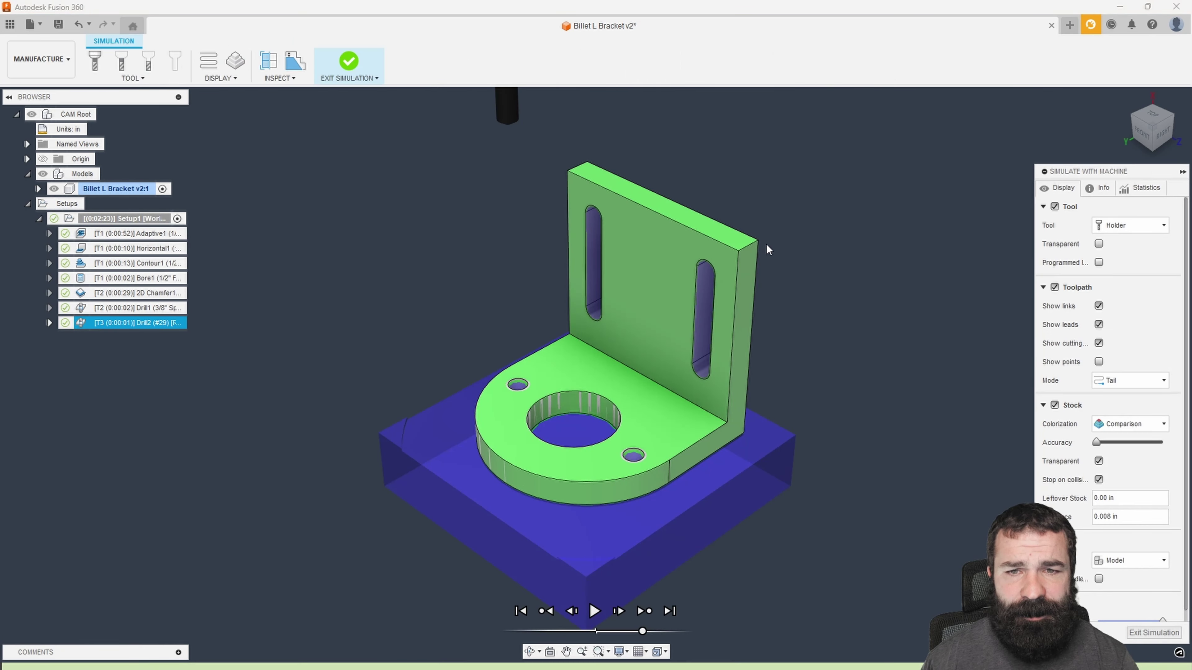
left_click(1098, 461)
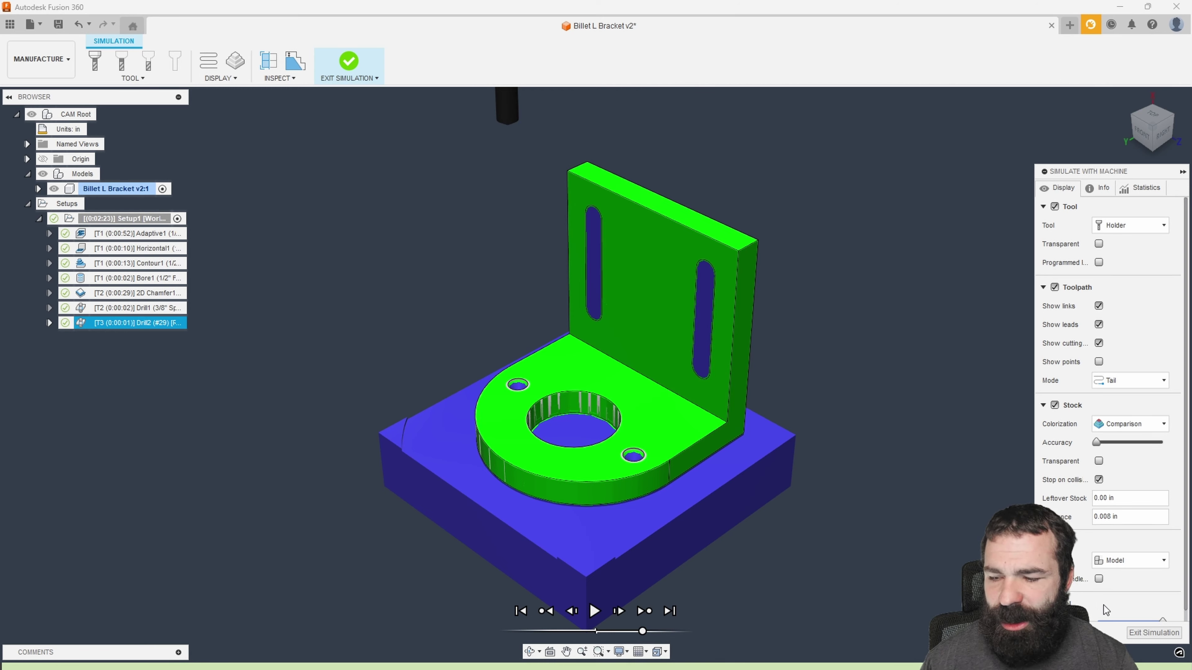
left_click(1143, 631)
left_click(285, 293)
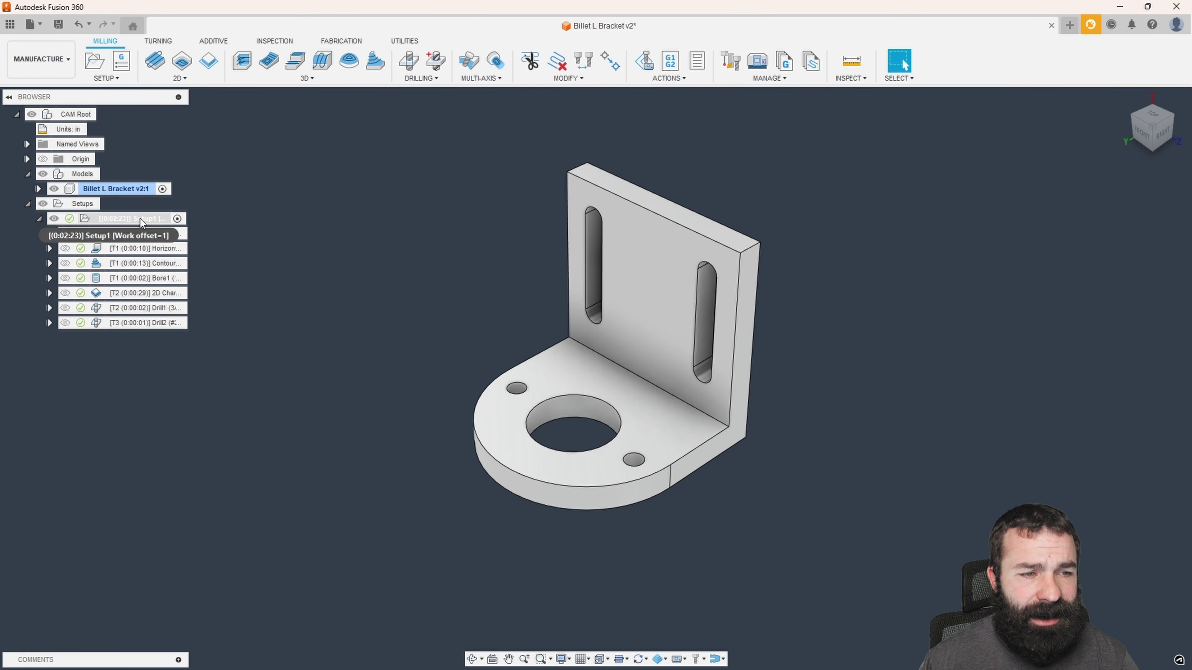
Step: Simulate all of Setup1's operations with the machine and inspect the machined base and its holes
left_click(114, 220)
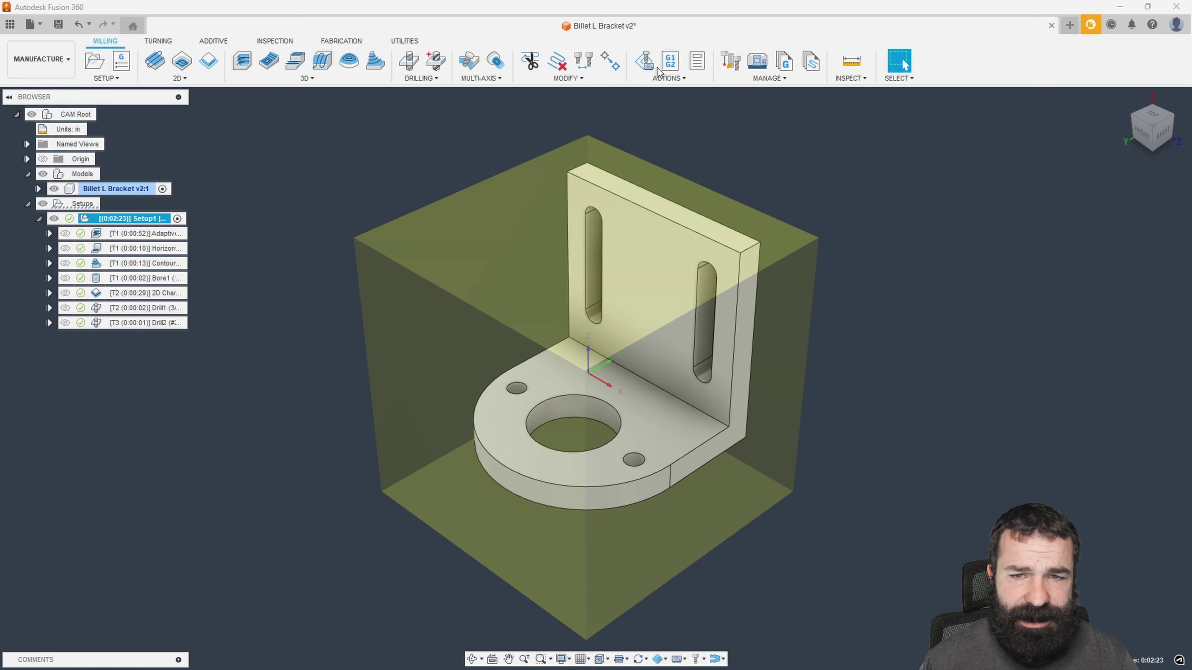
left_click(645, 61)
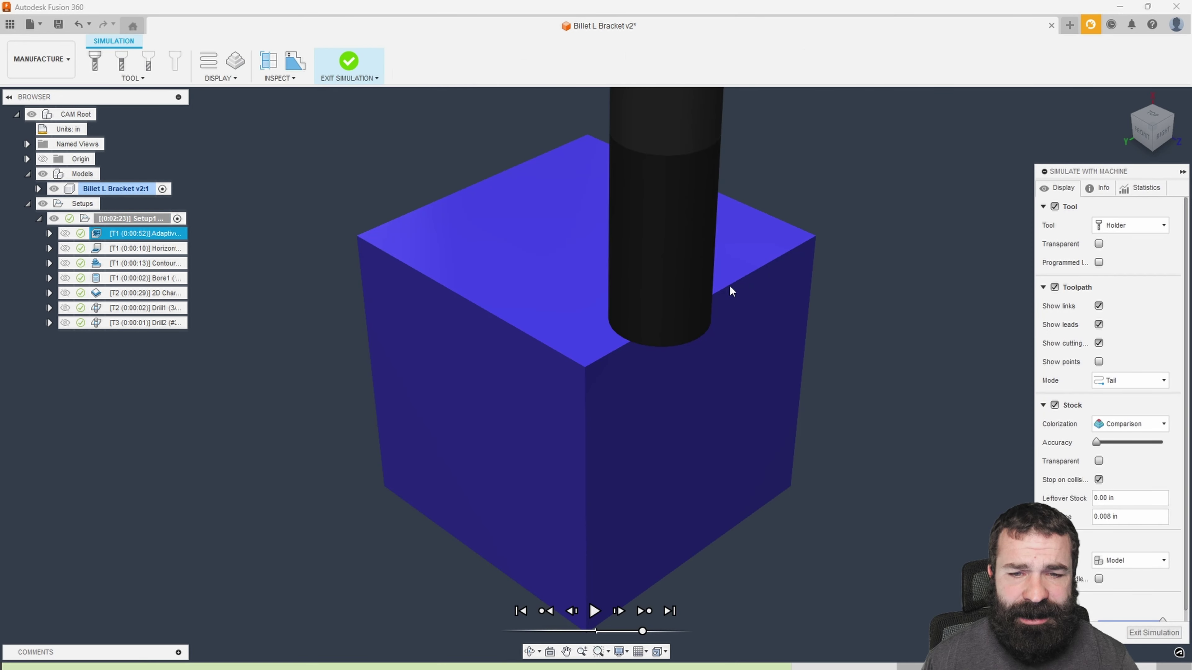
left_click(595, 612)
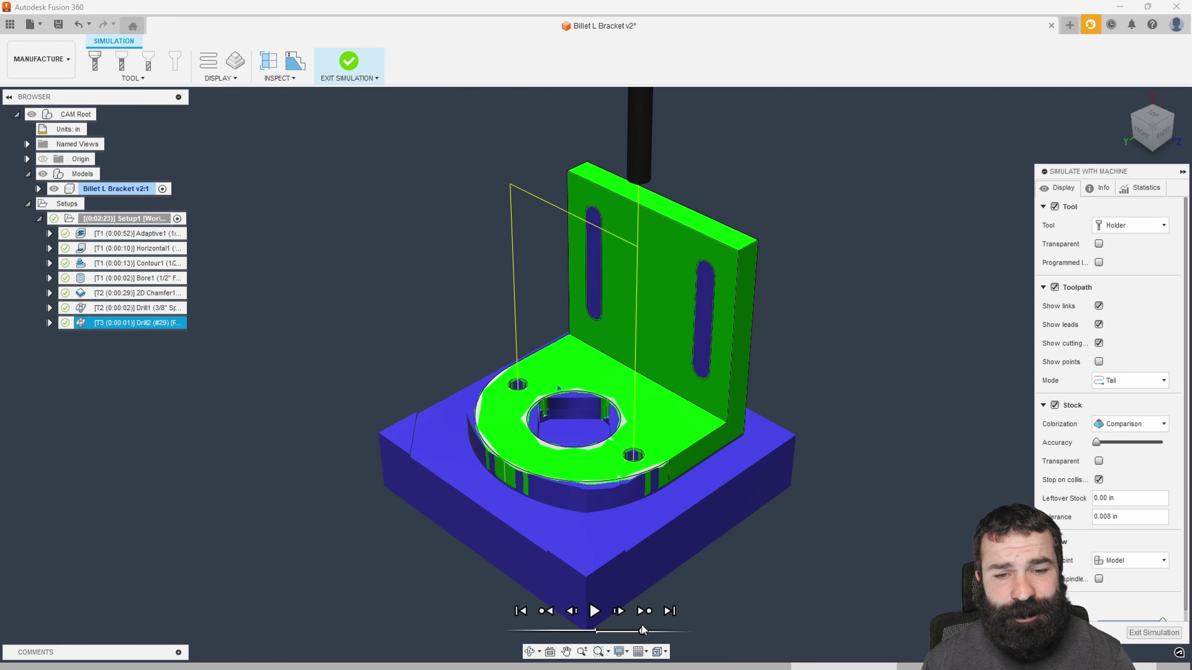
middle_click_drag(636, 589, 641, 557, "shift")
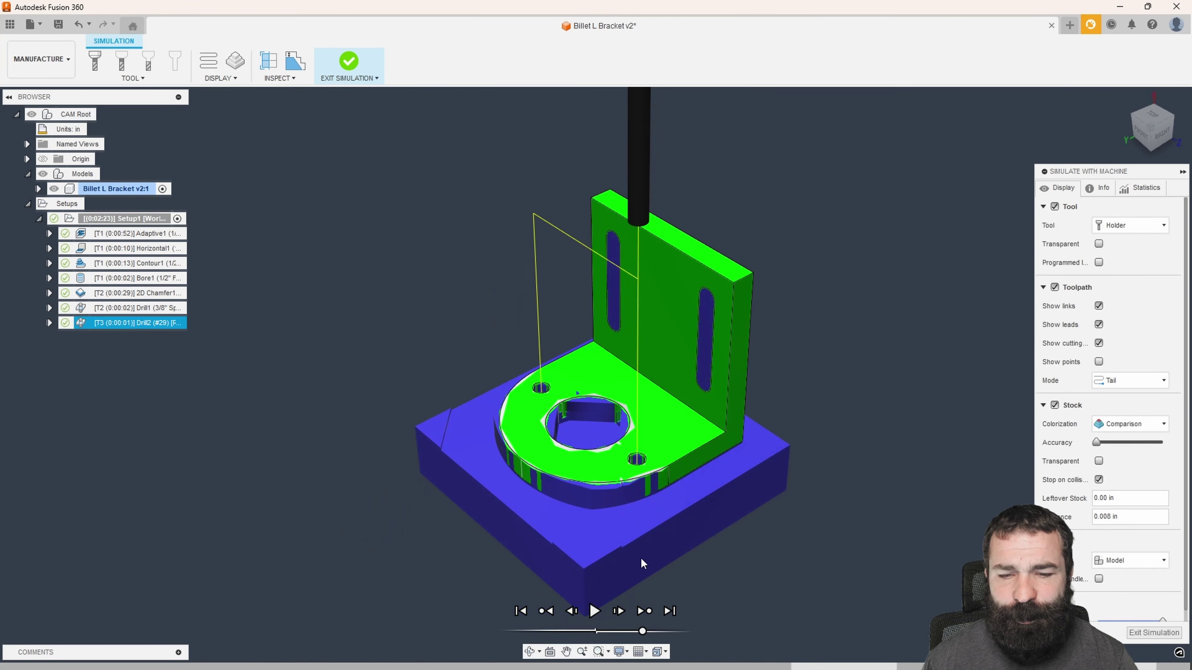
scroll(628, 544, "up", 5)
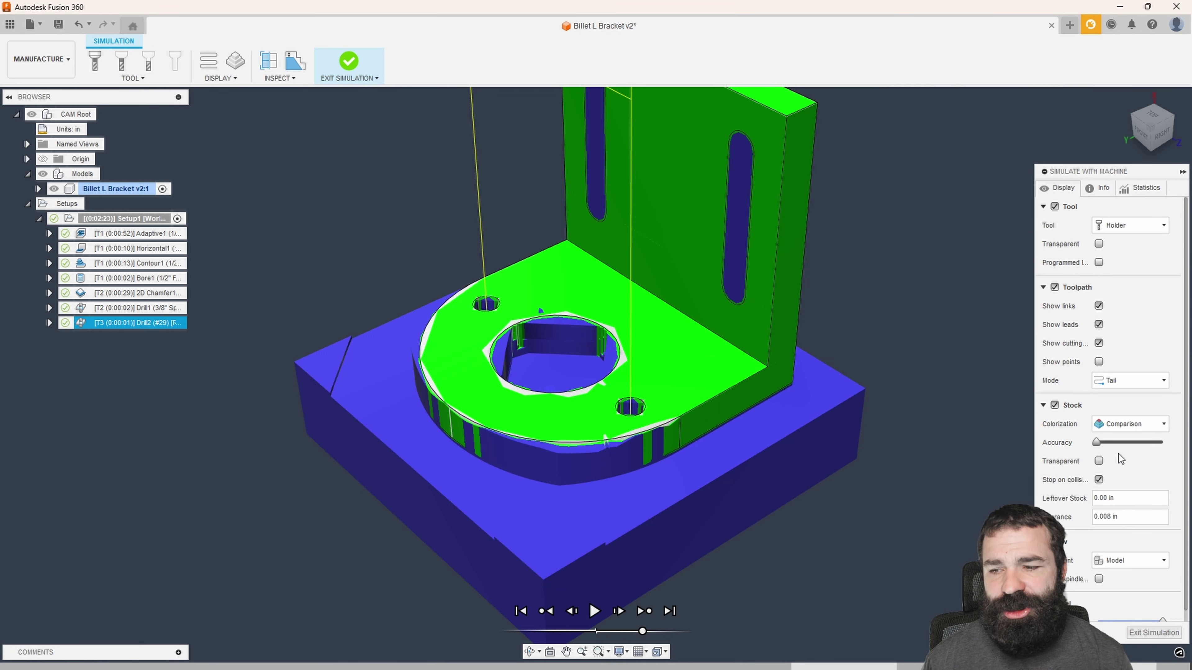
Step: Raise the simulated stock's accuracy to about two thirds and hide the bracket model to inspect the machined stock alone
left_click(1146, 442)
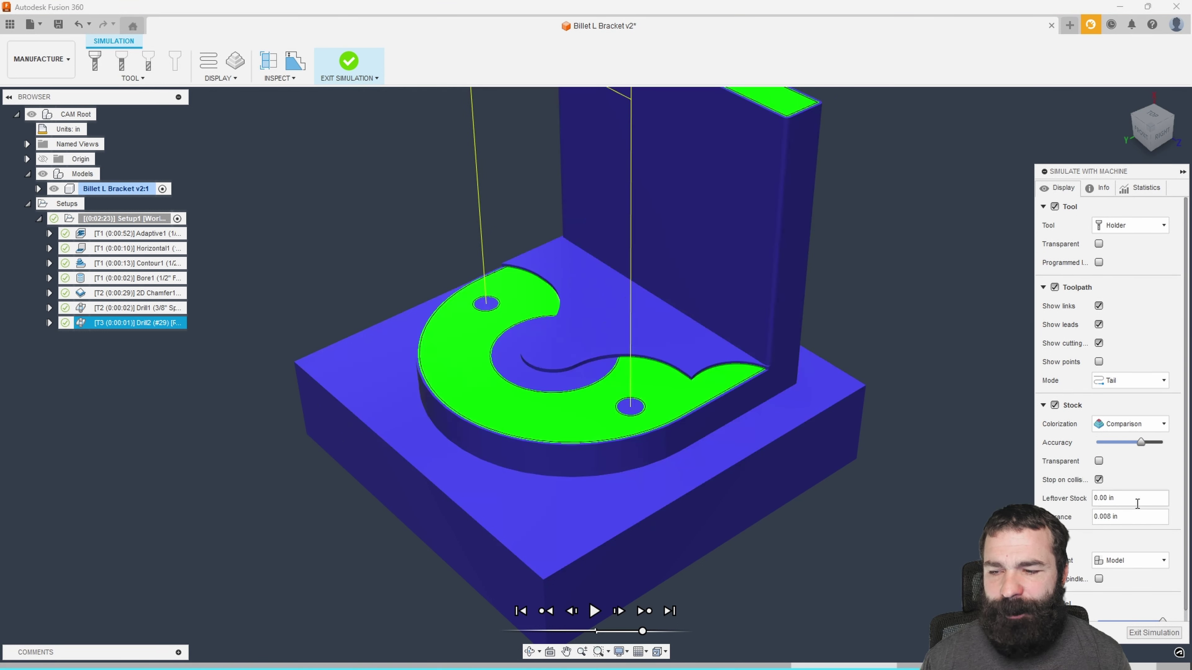
scroll(661, 596, "down", 2)
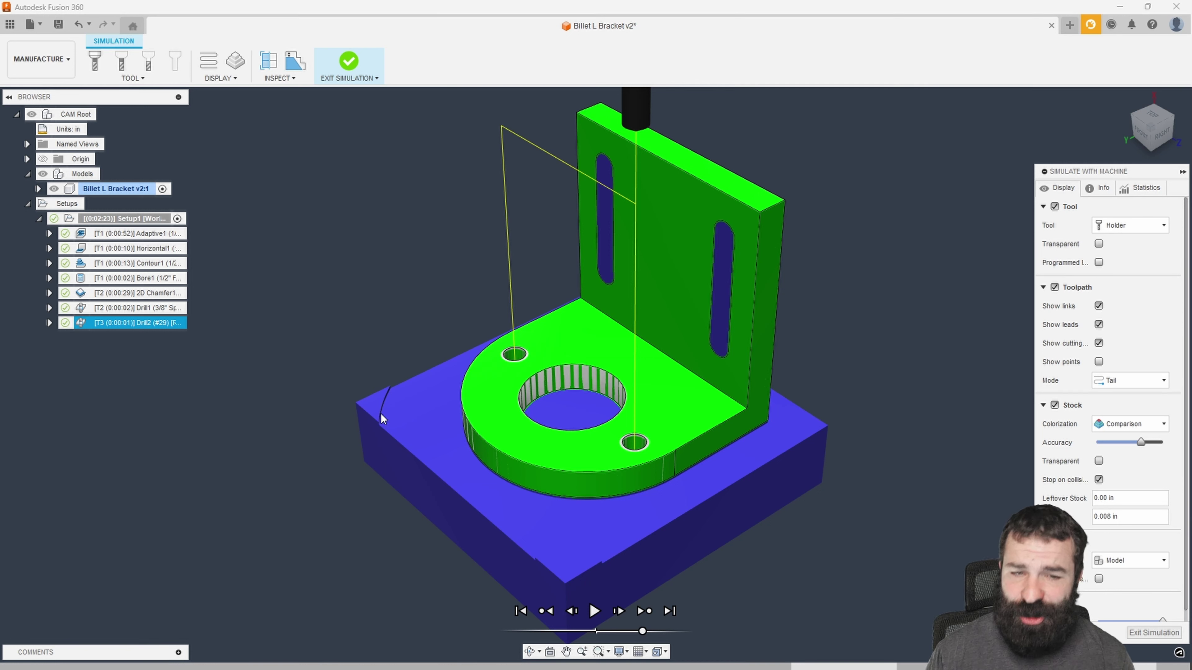
left_click(440, 398)
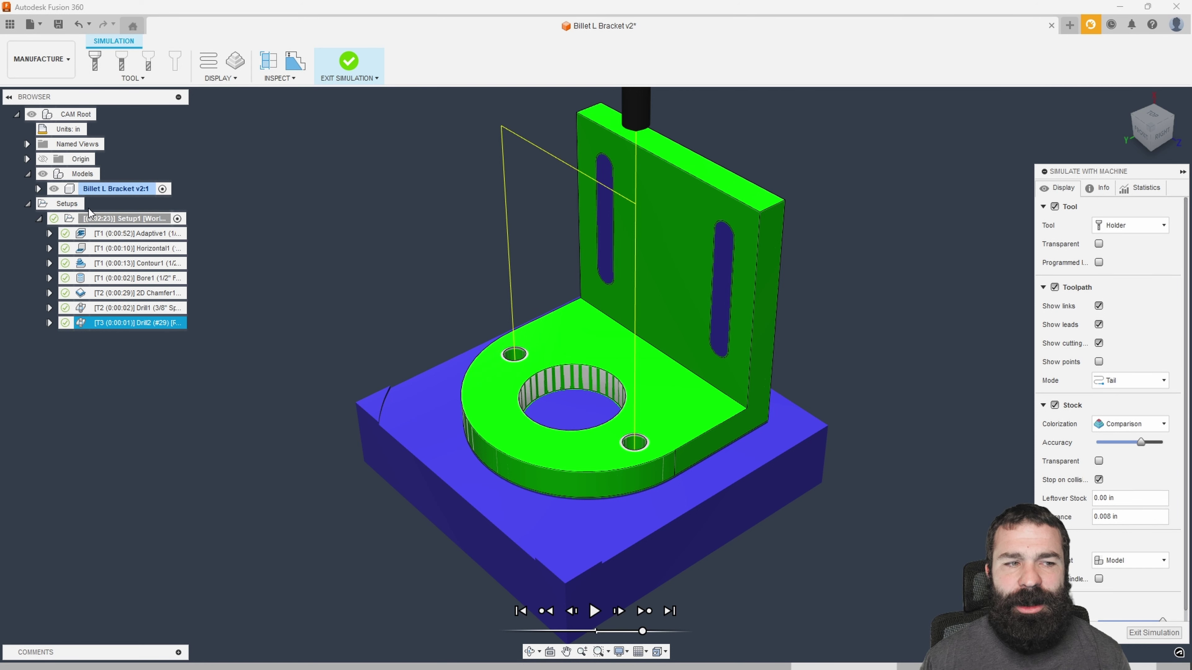
left_click(54, 188)
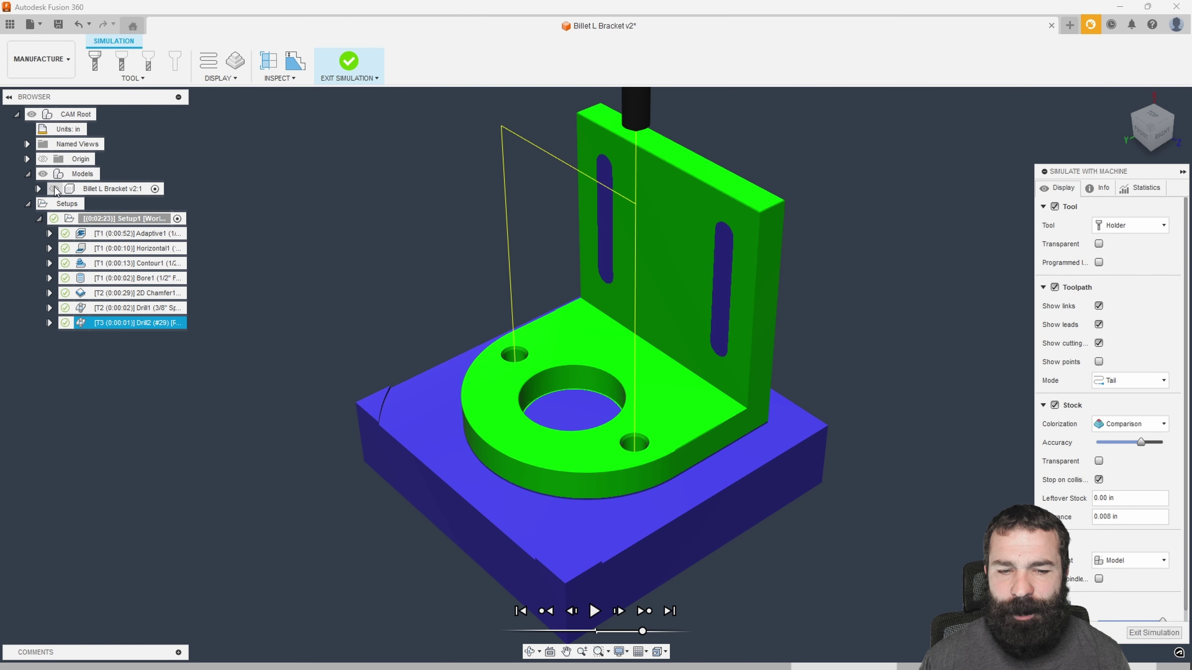
Step: Inspect the machined stock's base, bore and holes up close, and exit the simulation
scroll(525, 359, "up", 8)
mouse_move(545, 365)
middle_mouse_down("shift")
mouse_move(567, 354)
mouse_move(552, 355)
middle_mouse_up("shift")
scroll(470, 353, "down", 5)
scroll(488, 449, "down", 3)
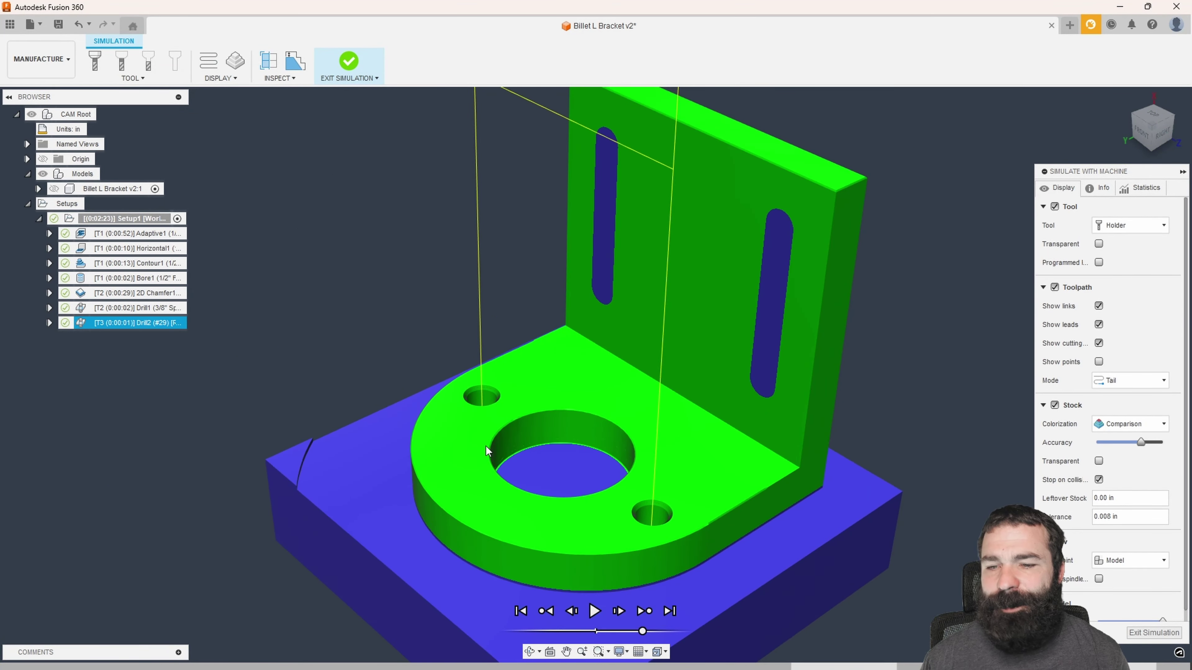
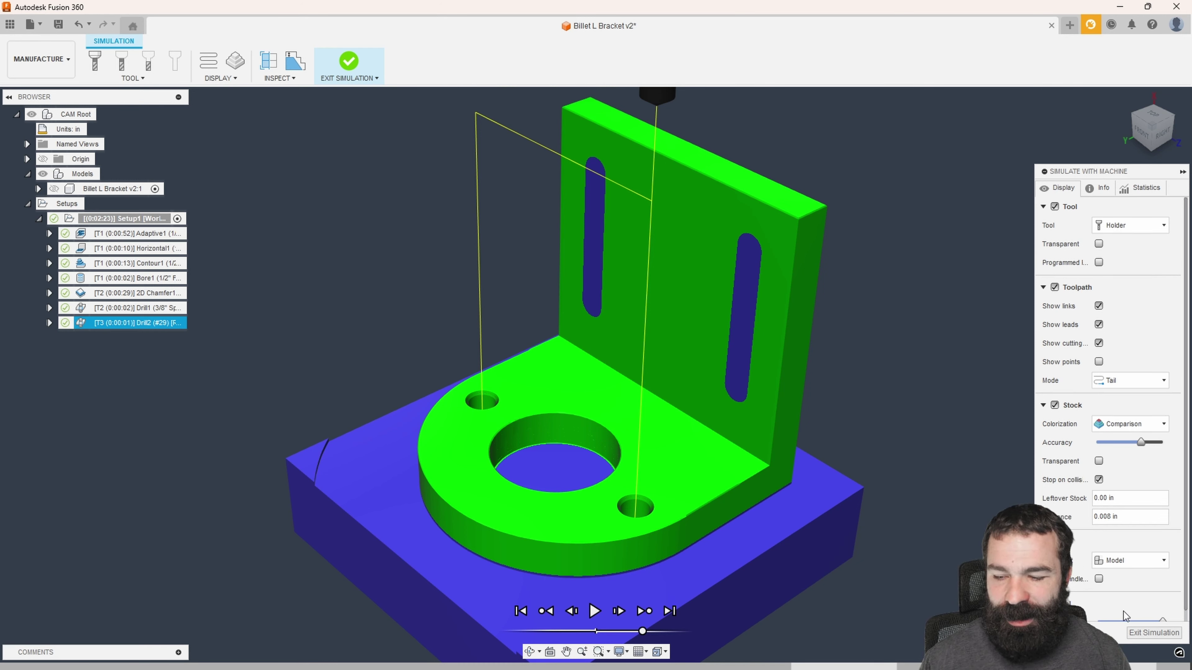
left_click(1140, 631)
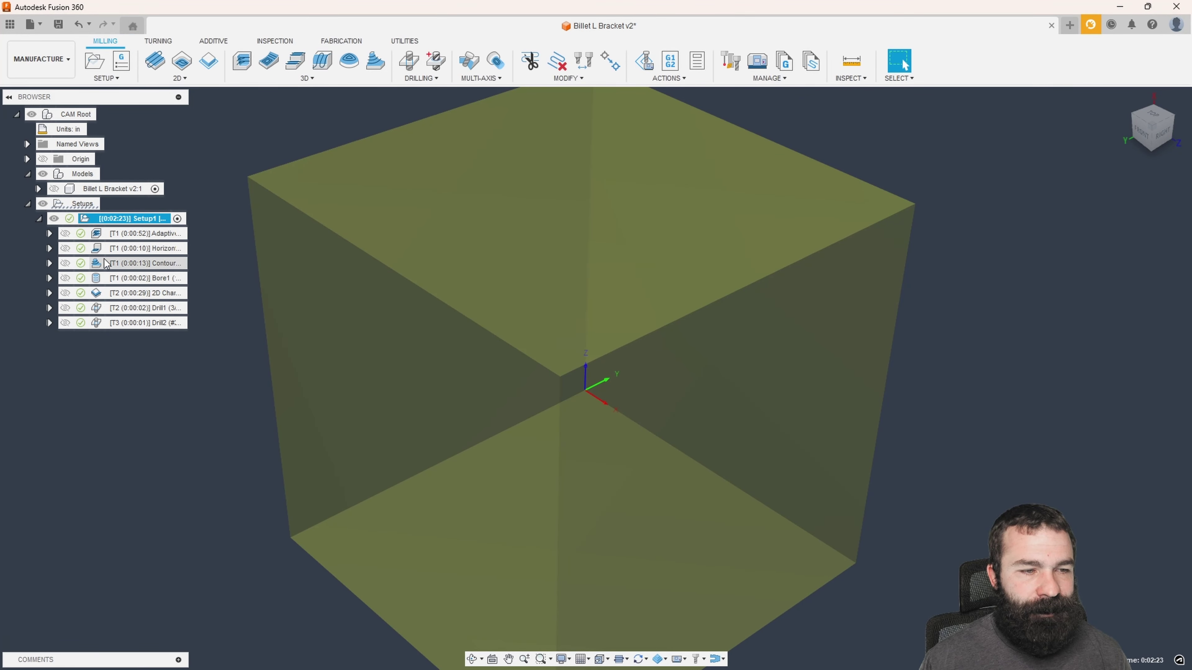
Step: Open the Adaptive1 operation for editing, show the bracket model again, and review the operation's bottom height and stock to leave
double_click(101, 234)
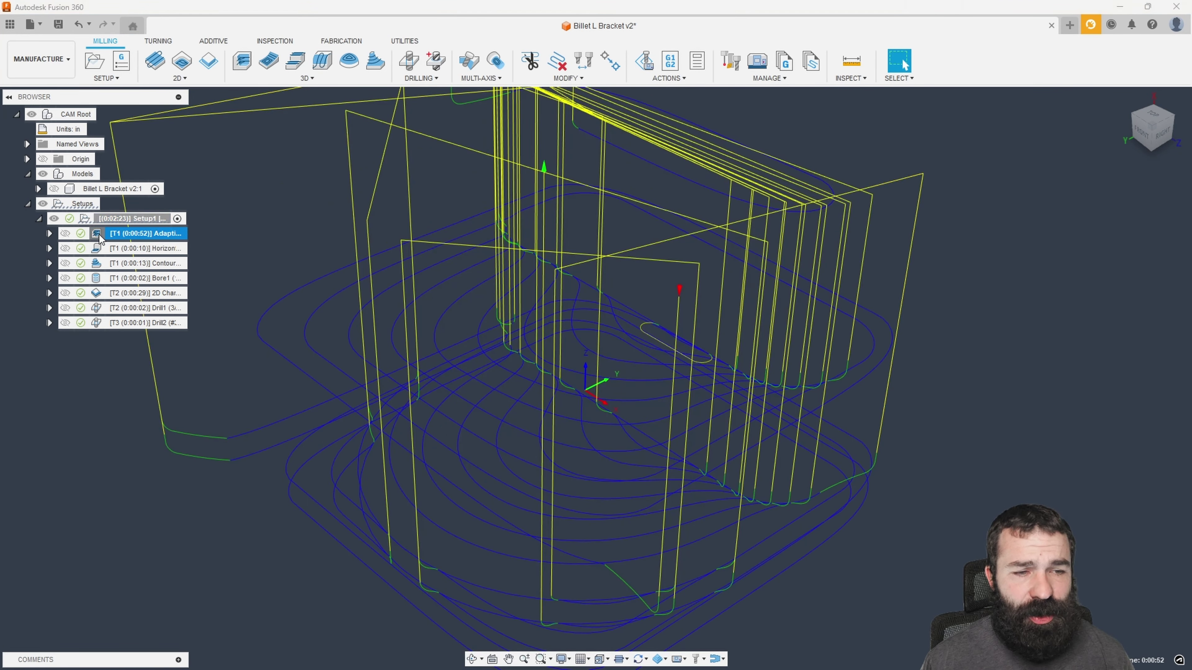
left_click(52, 189)
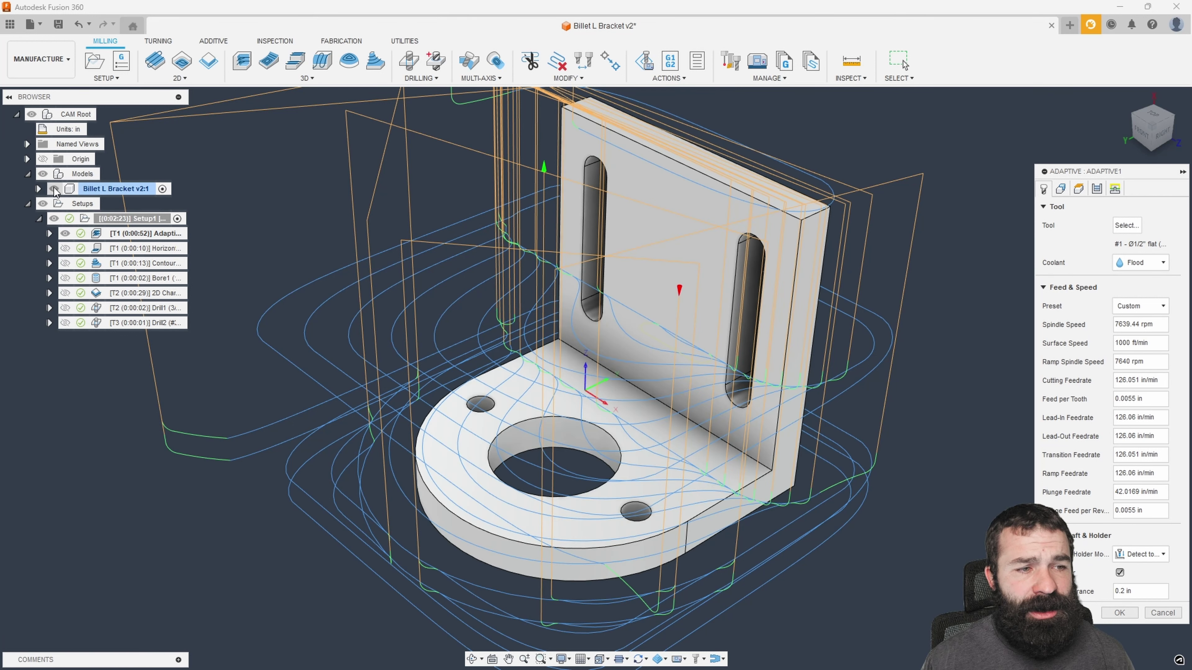
left_click(1079, 190)
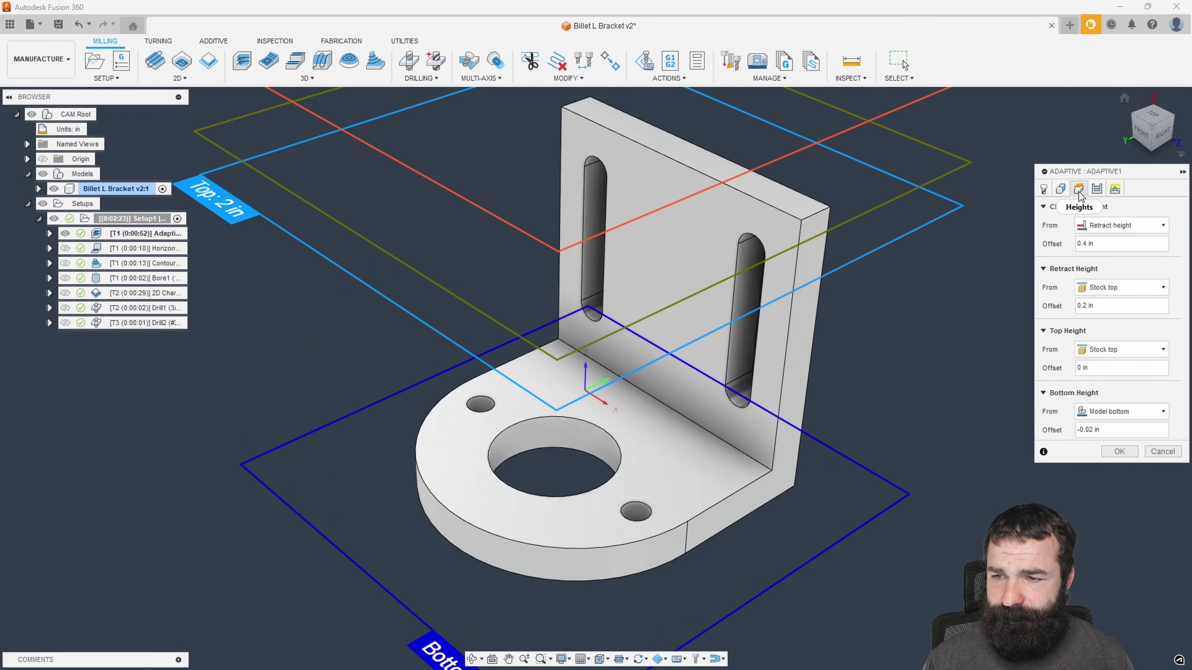
left_click(1054, 431)
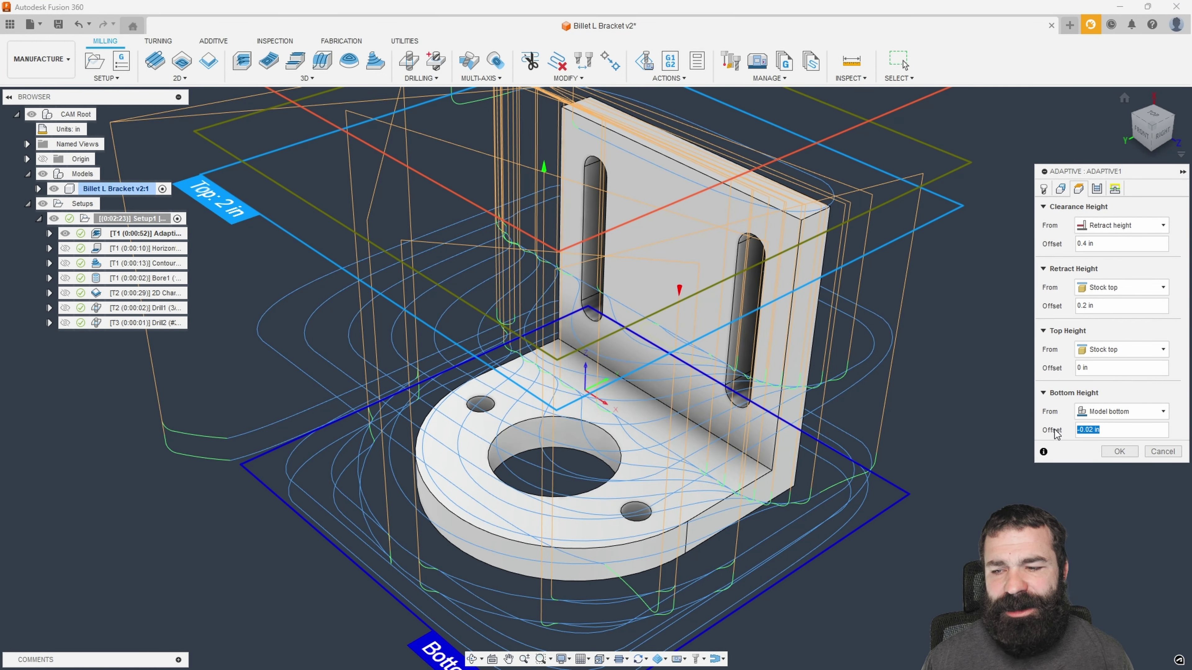
left_click(1096, 189)
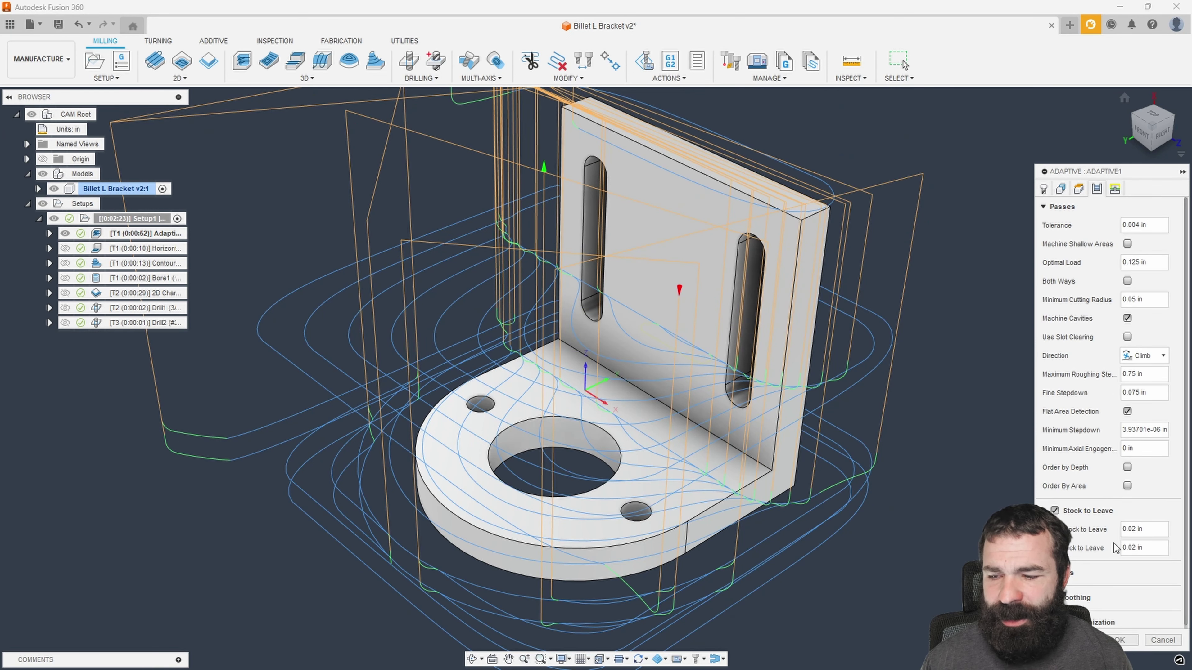
left_click(1079, 188)
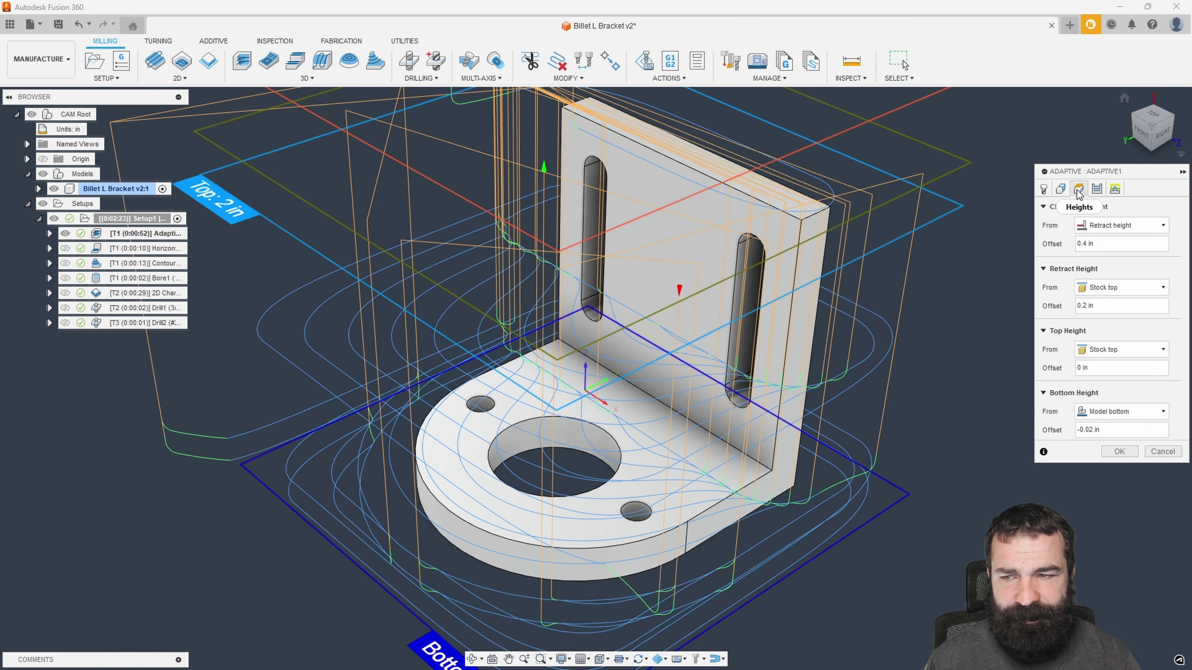
Step: Set Adaptive1's bottom height offset expression to (verticalStockToLeave*-1)-.02in and accept the operation
right_click(1084, 430)
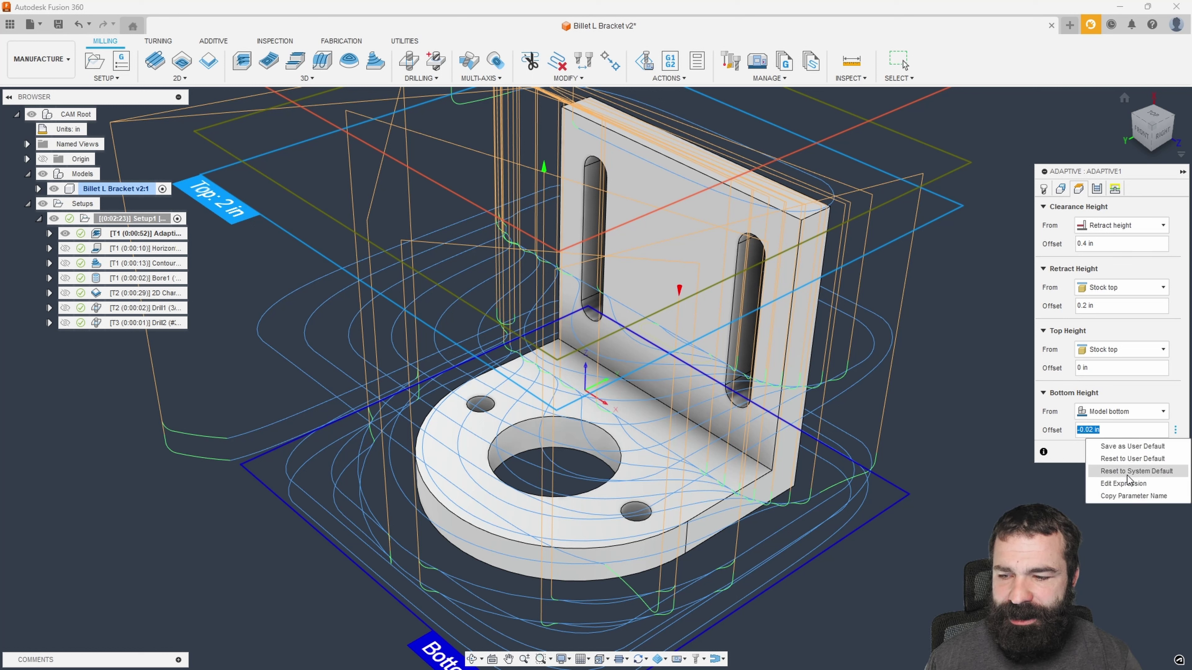
left_click(1093, 485)
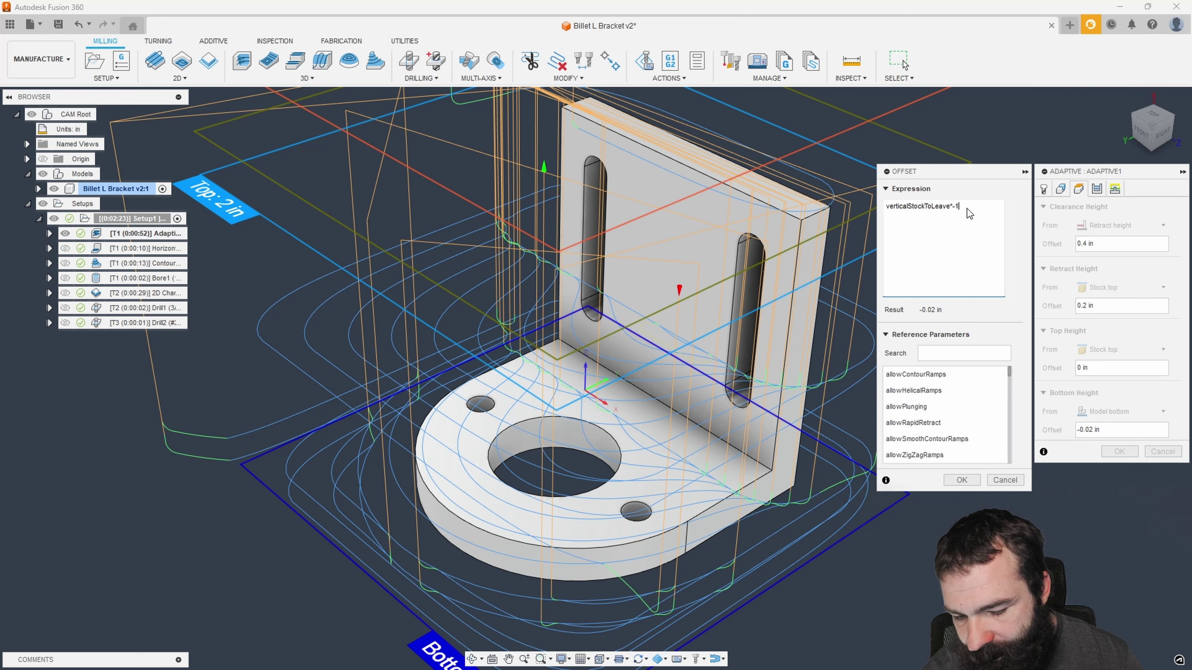
type(")")
key("Home")
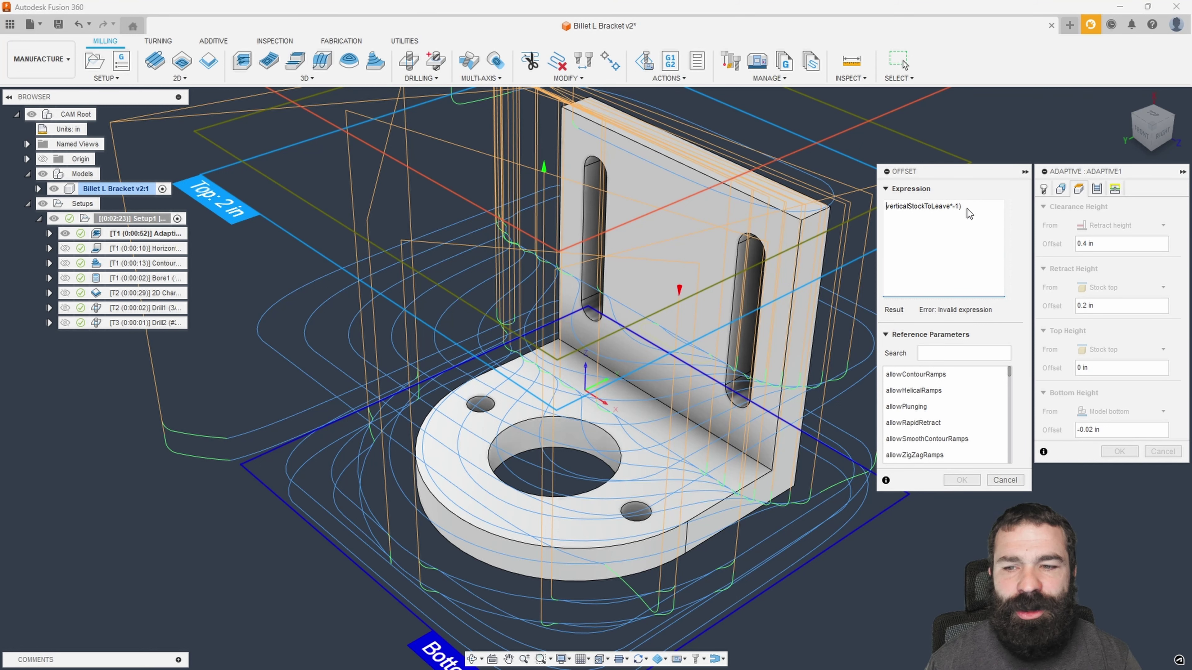
type("(")
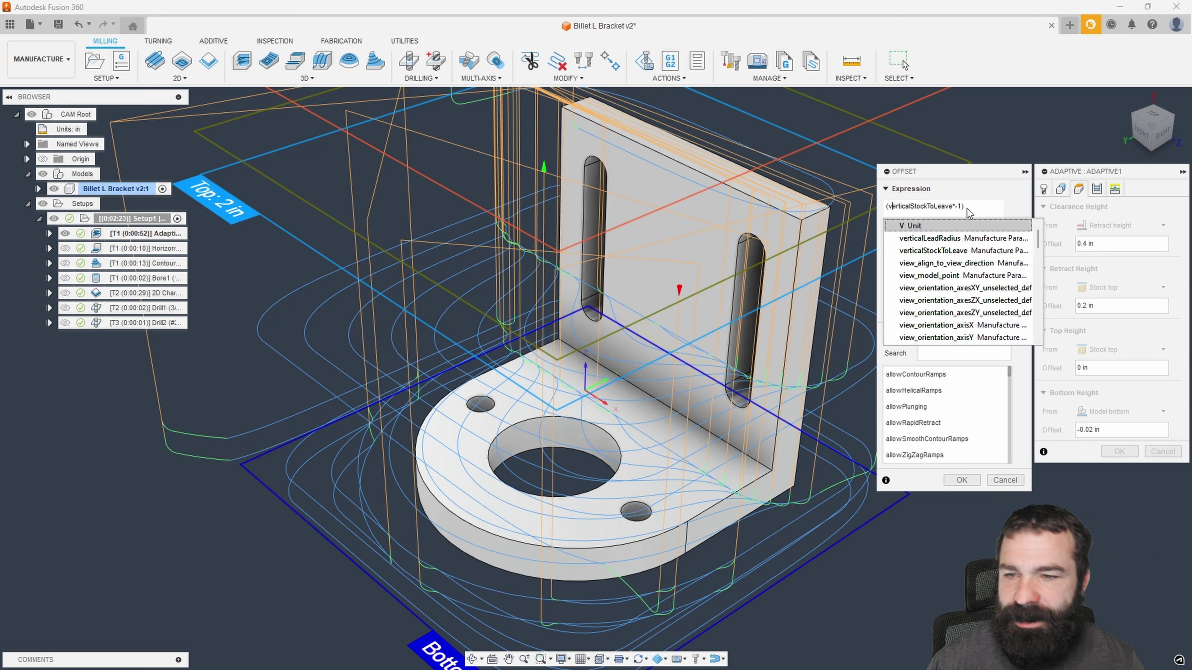
key("Right")
key("Right")
key("Right")
key("Right")
key("Right")
key("Right")
key("Right")
key("Right")
key("Right")
key("Right")
key("Right")
key("Right")
key("Right")
key("Right")
key("Right")
key("Right")
key("Right")
key("Right")
key("Right")
key("Right")
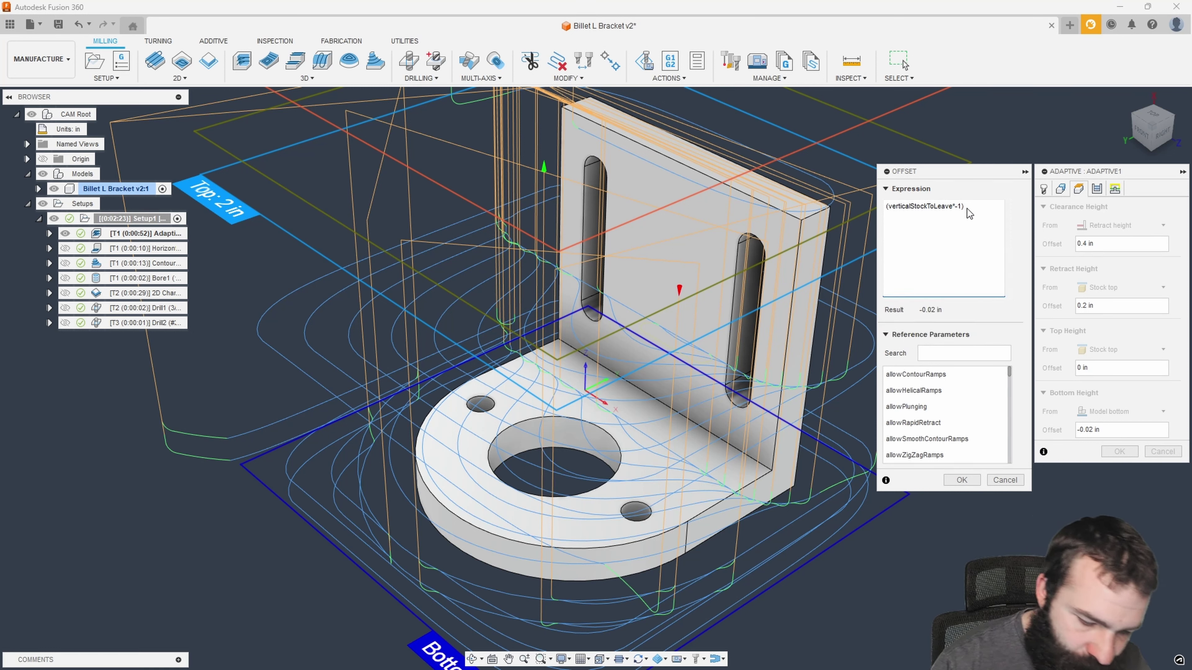
type("-.02")
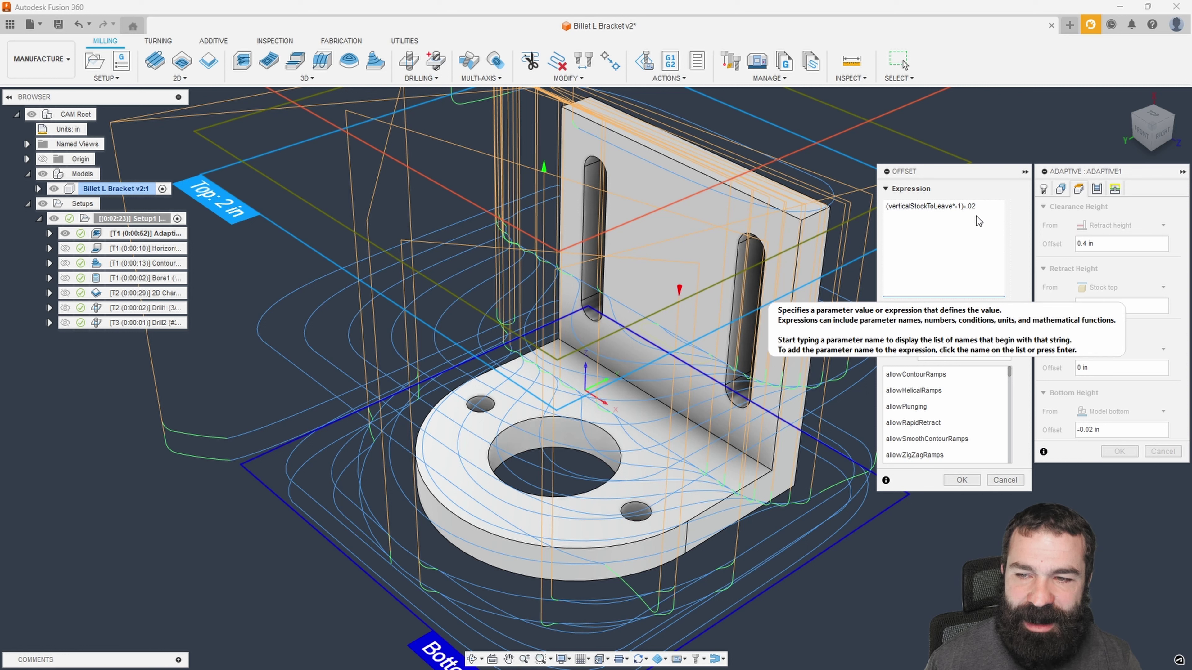
type("in")
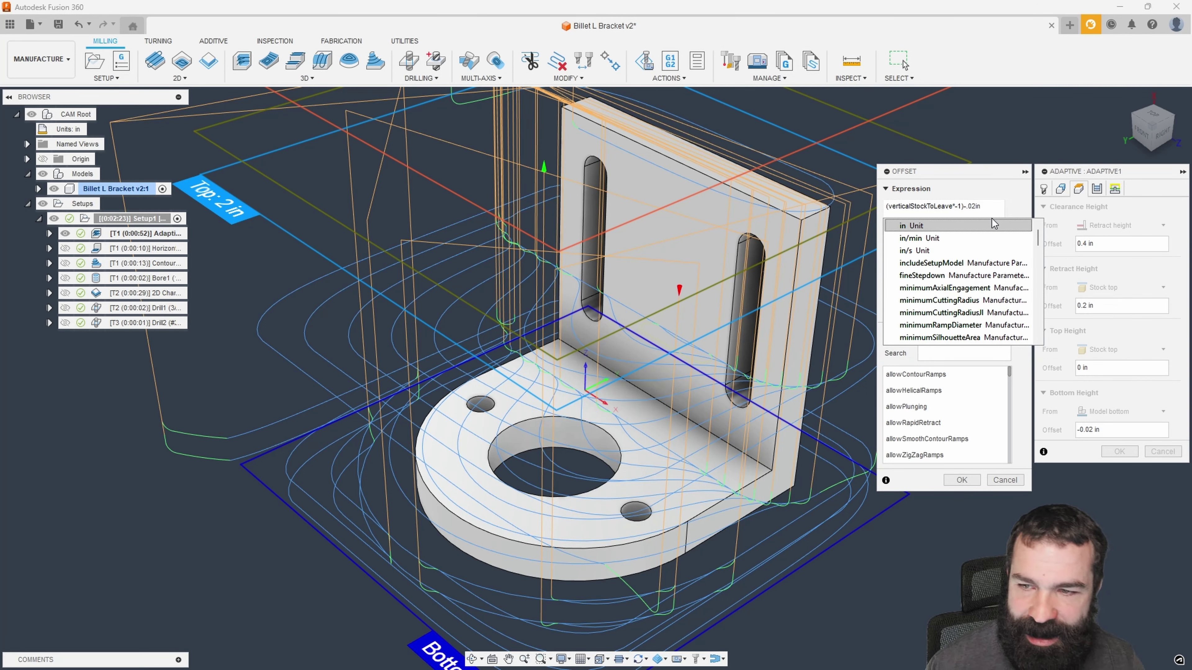
left_click(953, 228)
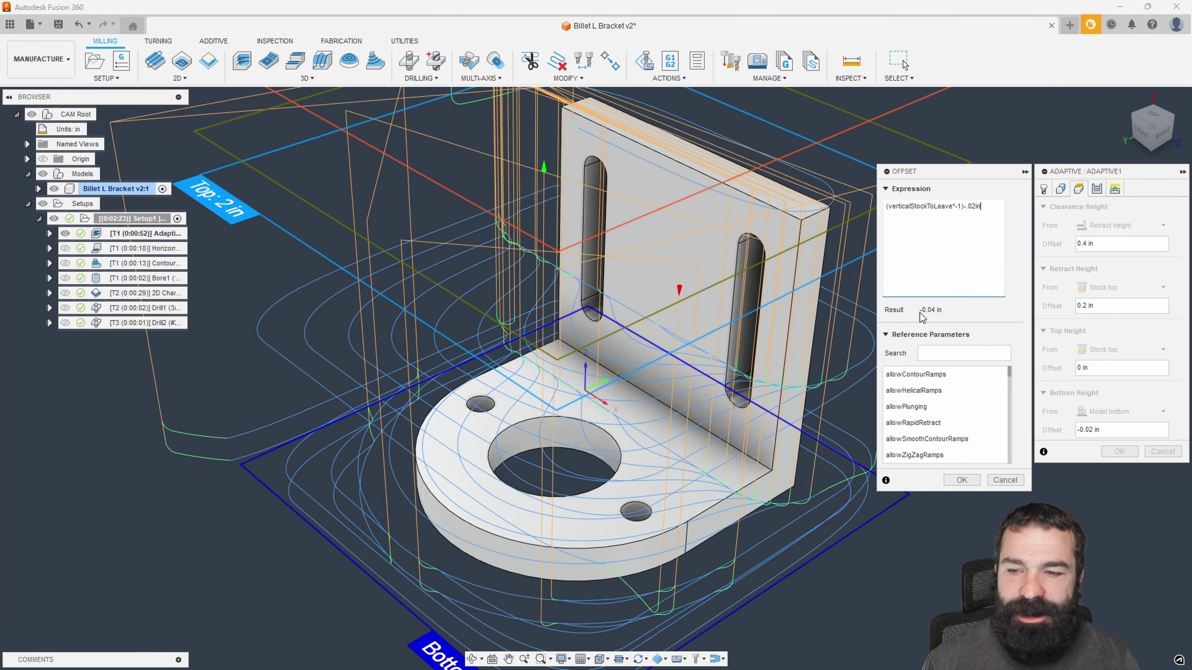
left_click(968, 479)
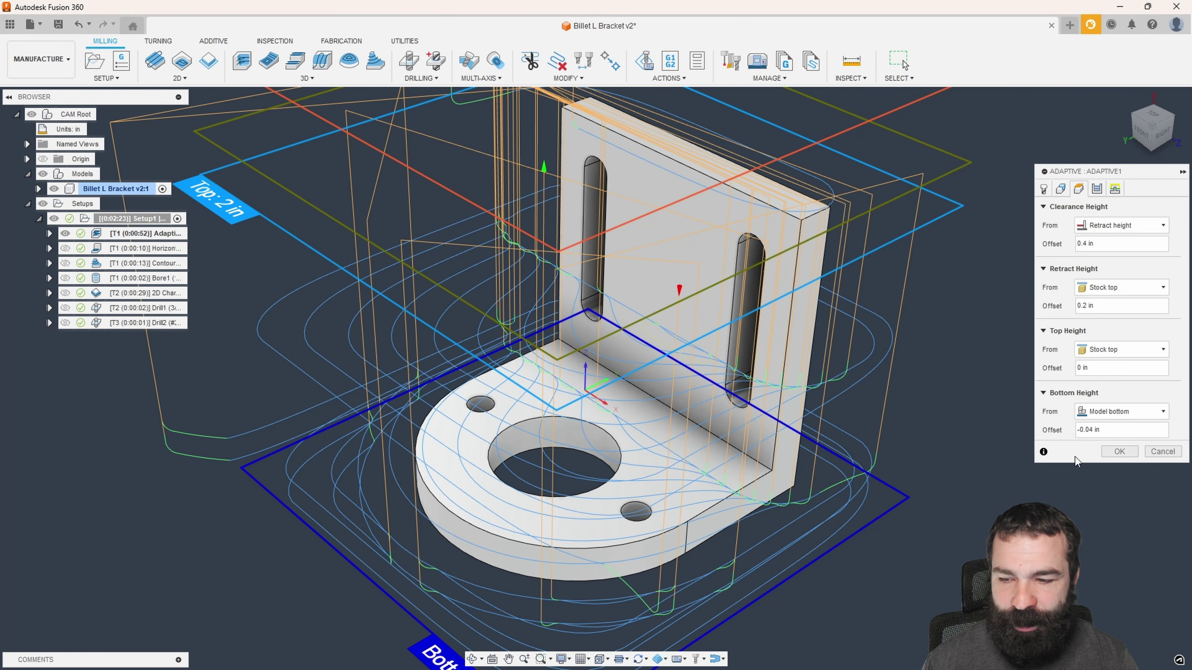
left_click(1117, 452)
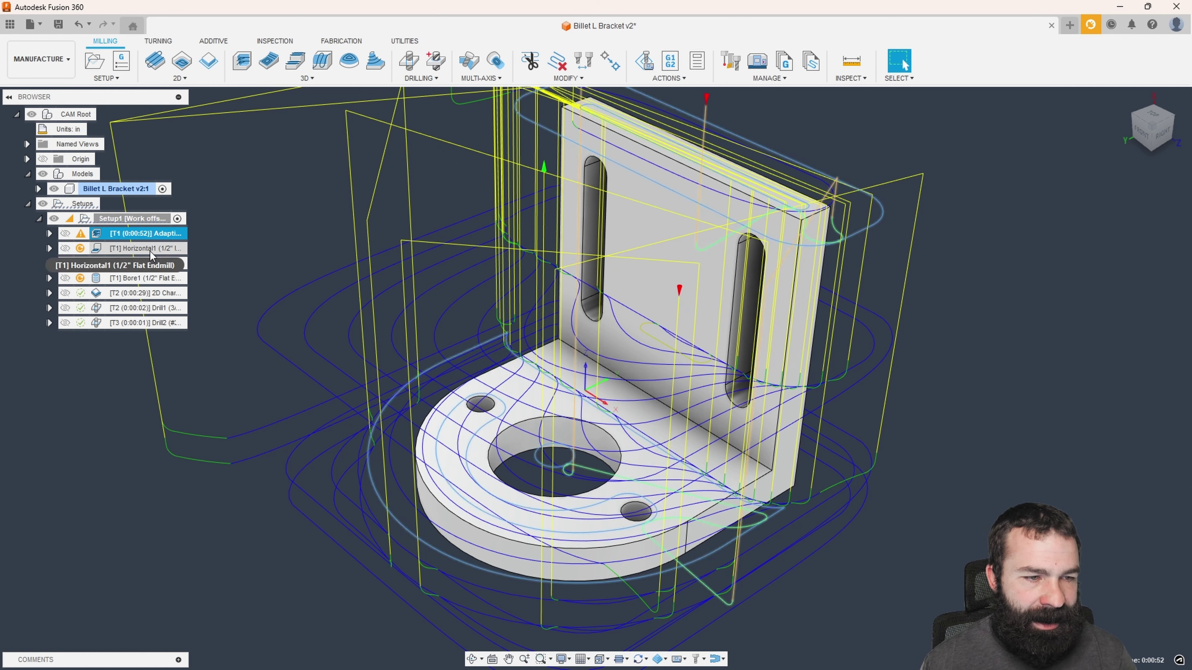
Step: Regenerate all of Setup1's toolpaths, including those that do not require regeneration
left_click(121, 221)
key("ctrl+g")
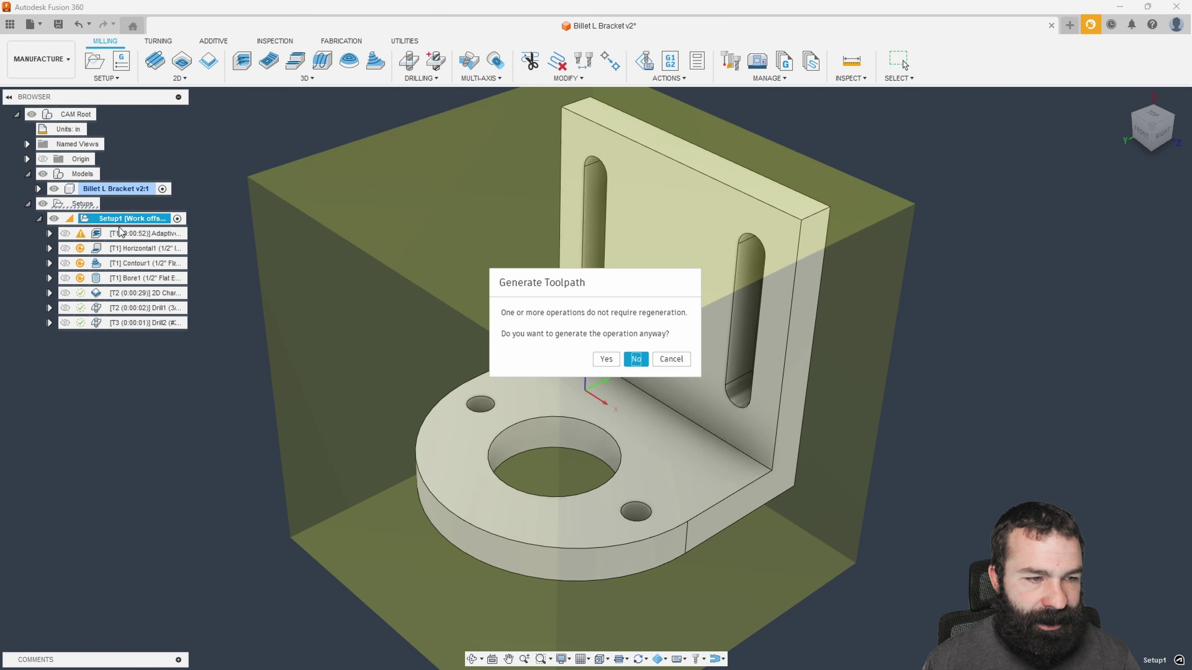
left_click(615, 359)
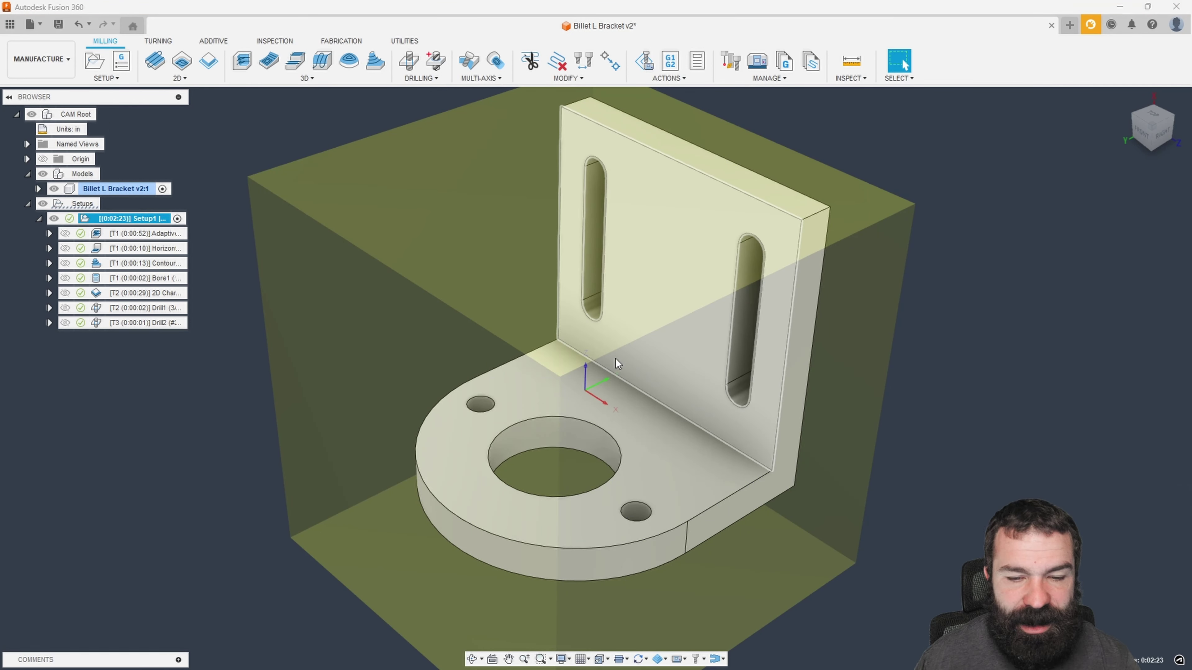
Step: Simulate the regenerated Setup1 operations with the machine, inspect the cut around the bracket, and exit the simulation
left_click(644, 63)
left_click_drag(609, 631, 659, 632)
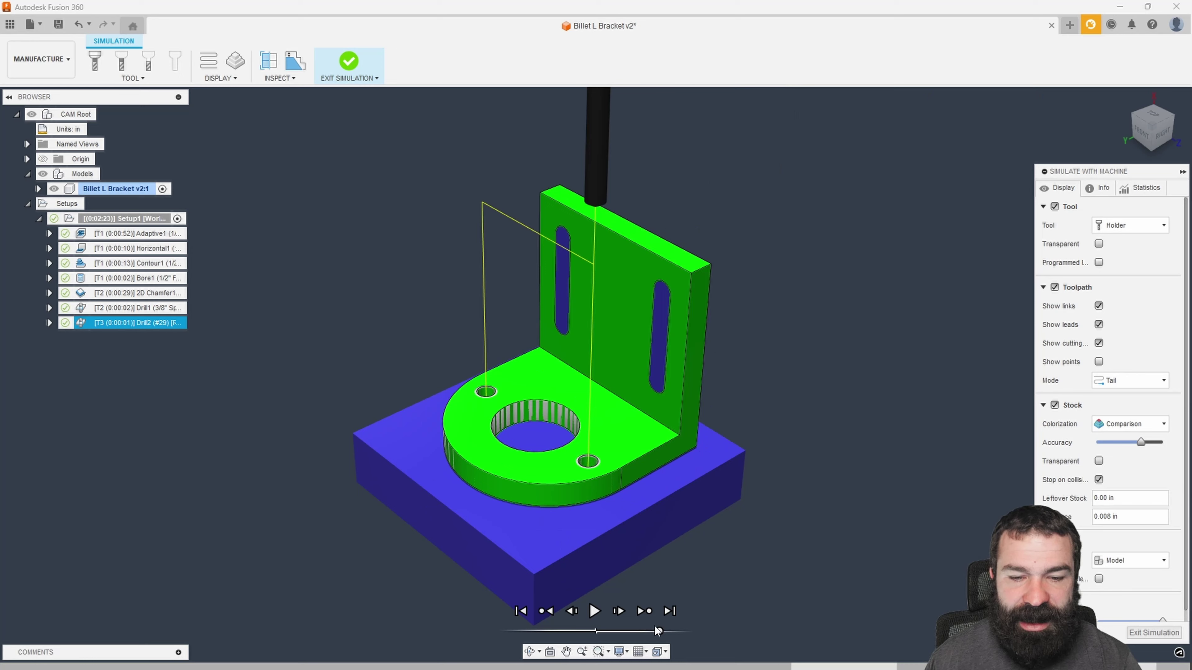
mouse_move(673, 553)
middle_mouse_down("shift")
mouse_move(661, 532)
mouse_move(639, 539)
mouse_move(659, 547)
middle_mouse_up("shift")
scroll(582, 464, "down", 2)
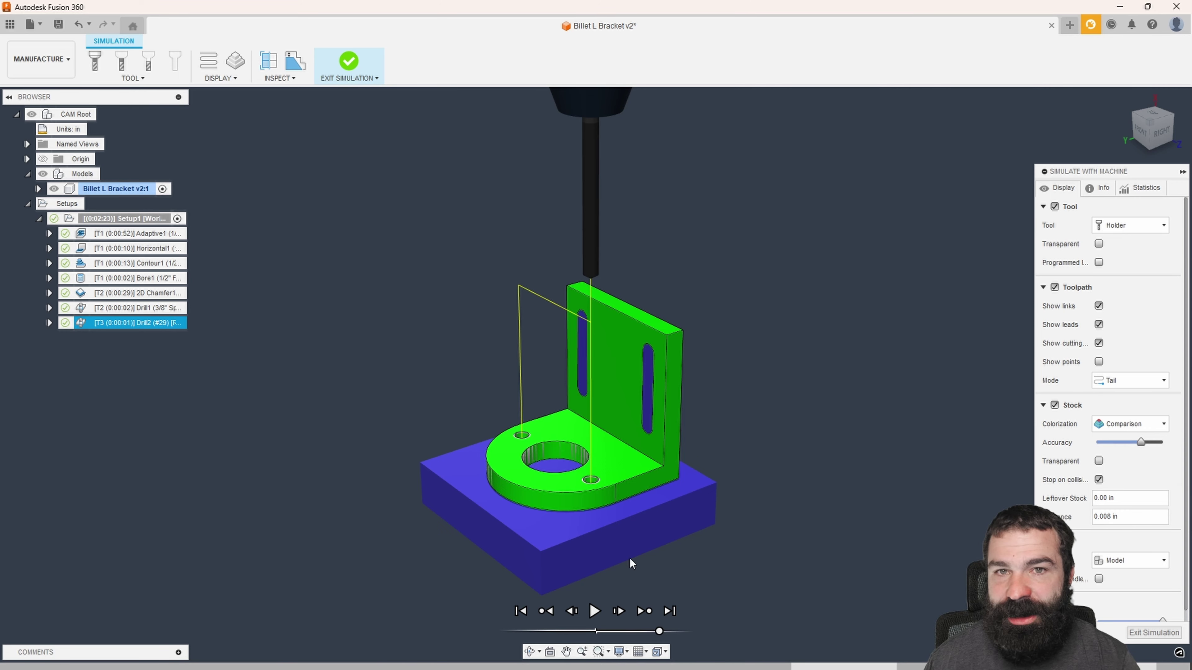
left_click(1125, 628)
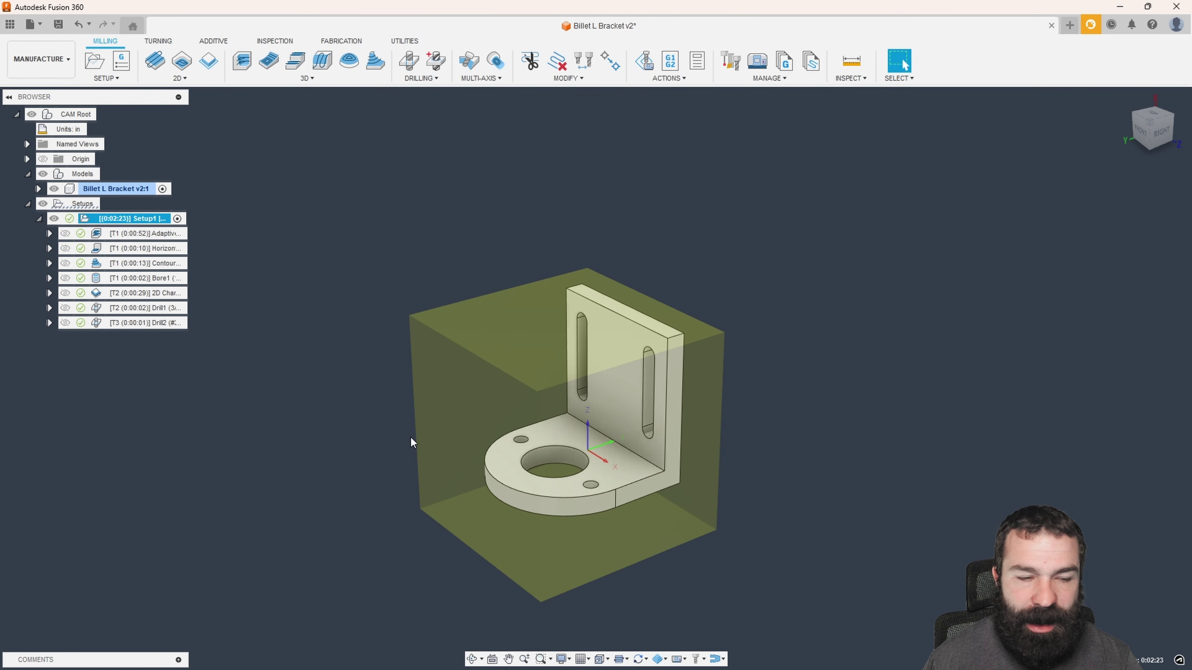
Step: Create a second milling setup with the Z axis/plane and X axis orientation, using the bracket base's underside face for Z
left_click(107, 67)
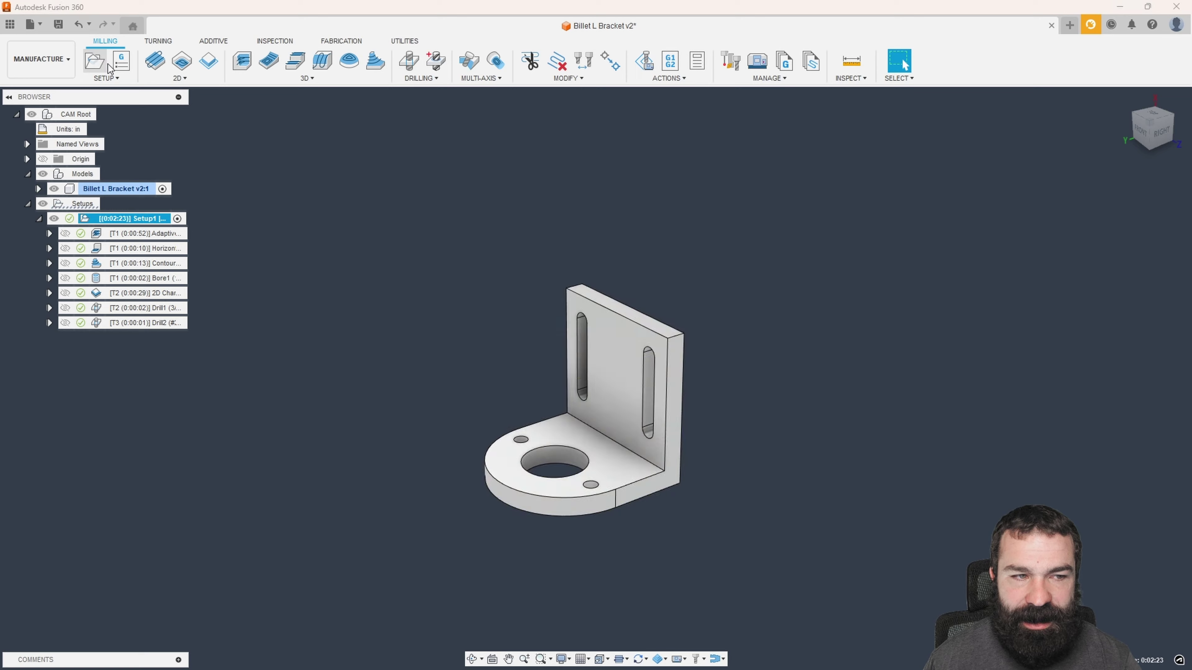
left_click(1141, 325)
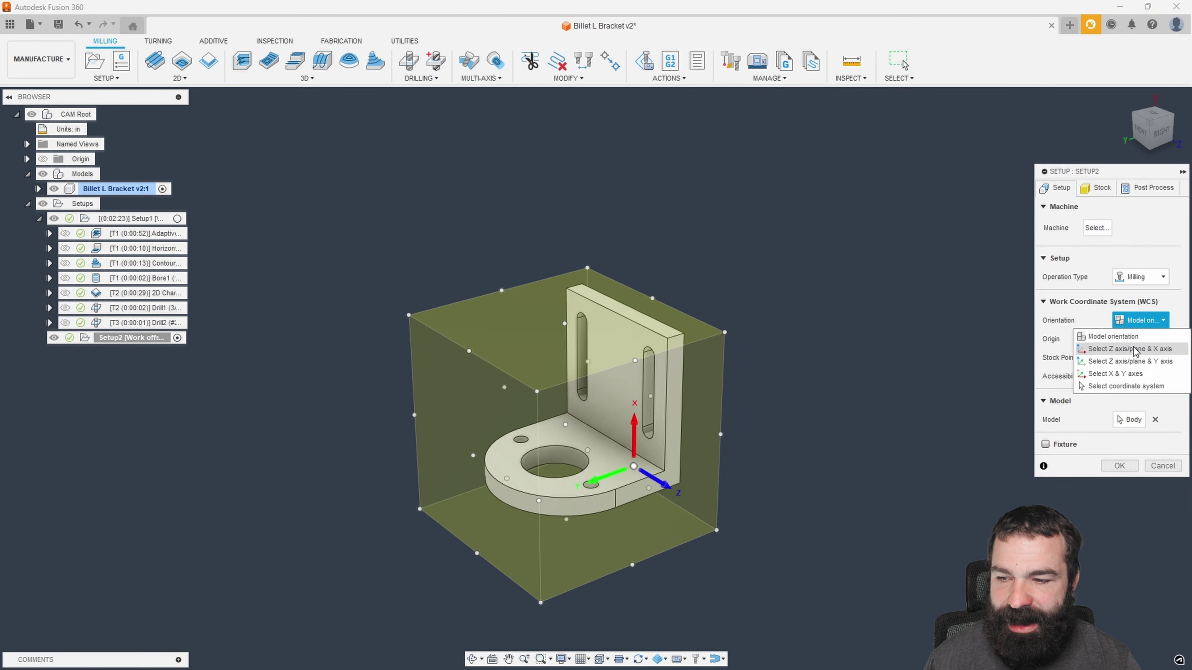
left_click(1135, 350)
middle_click_drag(807, 446, 718, 338, "shift")
left_click(589, 376)
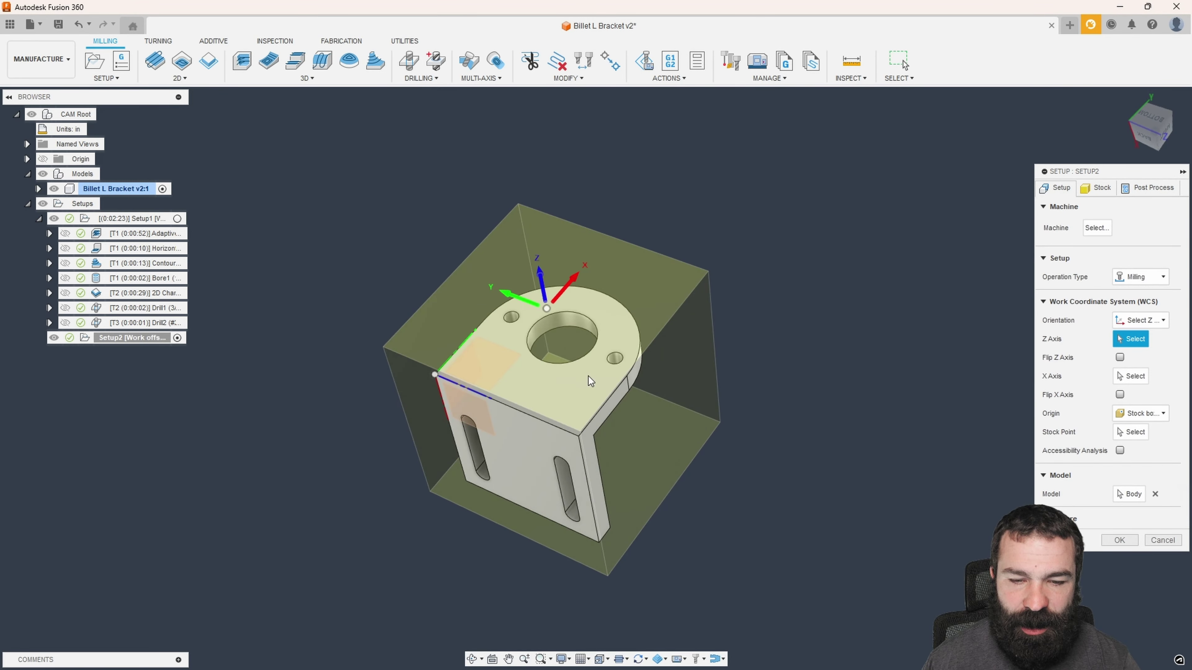
middle_click_drag(589, 376, 690, 338, "shift")
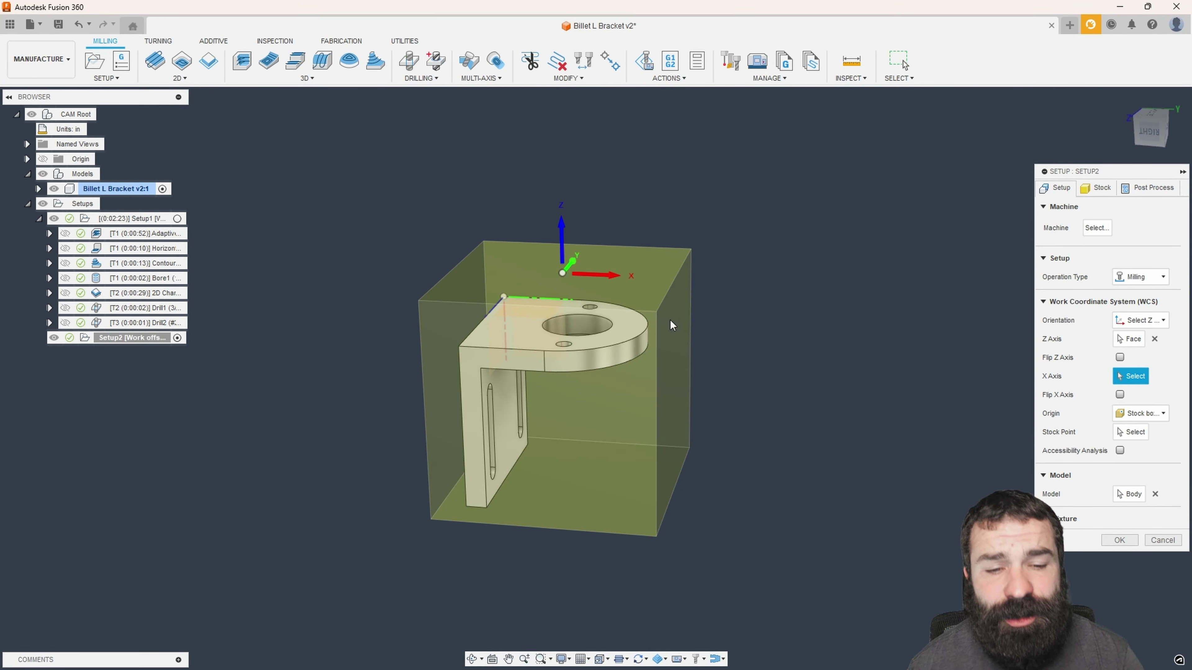
Step: Try model box points along the edges of the base's underside as the second setup's origin
middle_click_drag(493, 364, 517, 372, "shift")
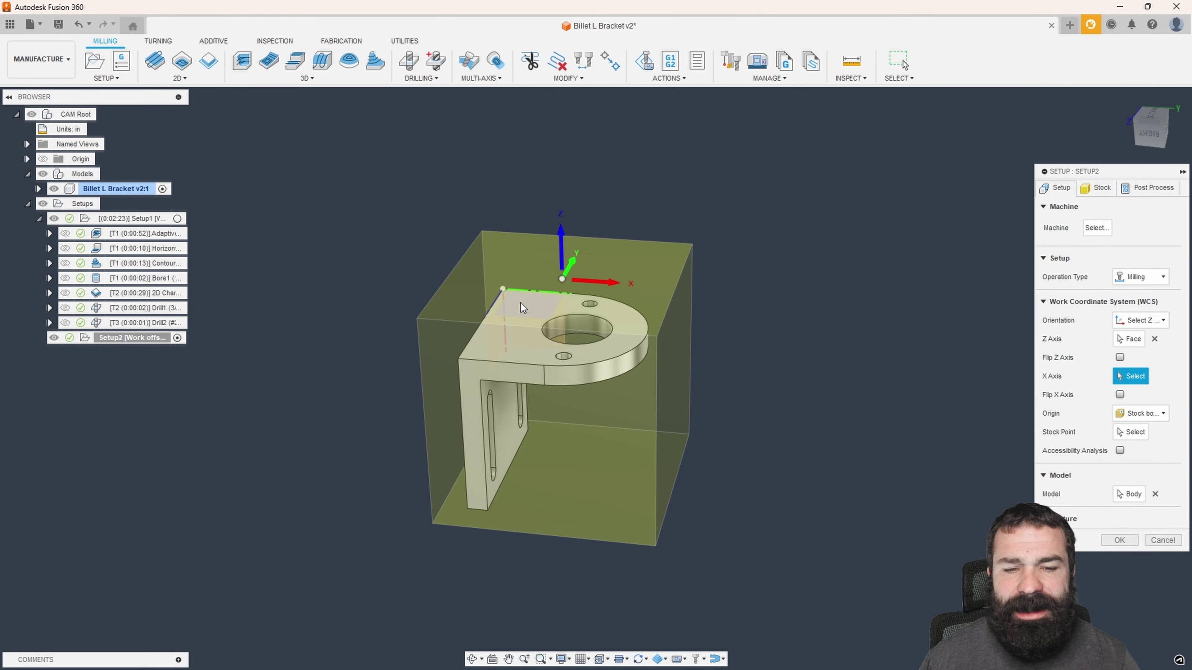
left_click(1140, 414)
left_click(1147, 455)
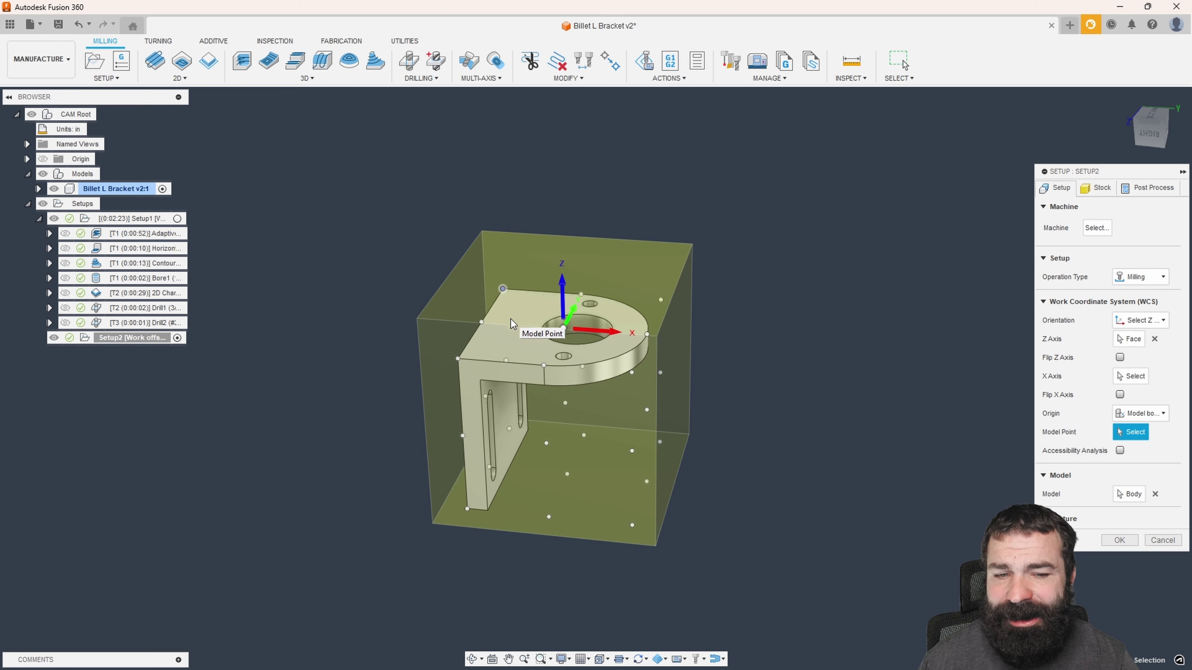
left_click(481, 323)
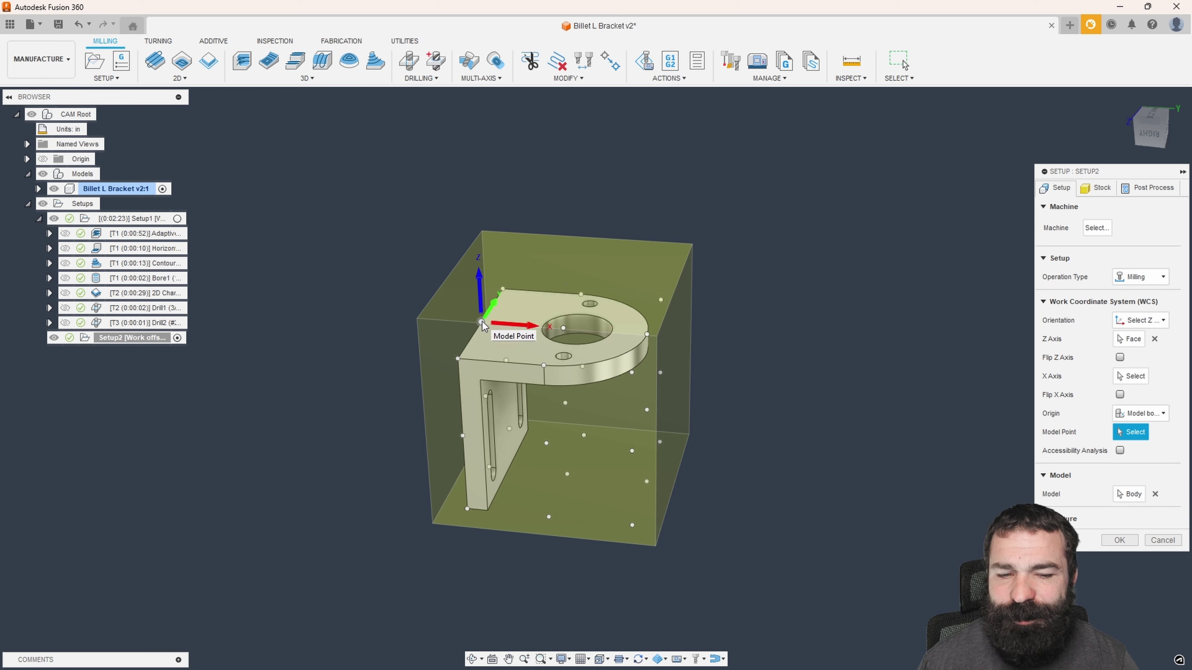
left_click(581, 295)
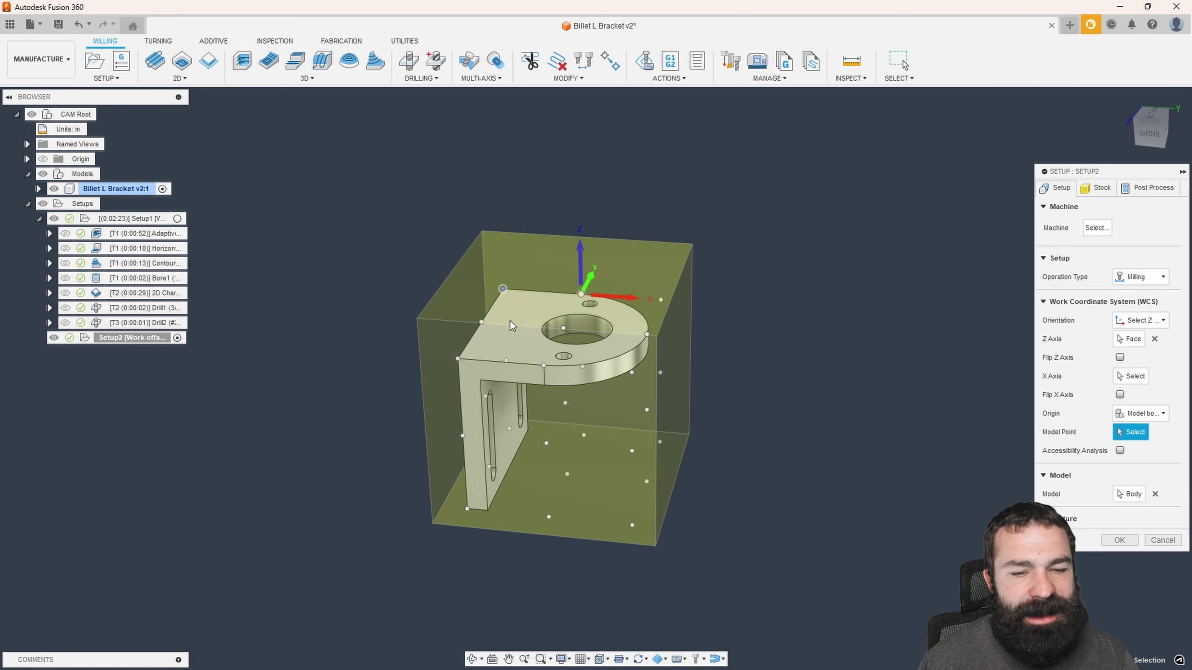
mouse_move(512, 325)
middle_mouse_down("shift")
mouse_move(493, 298)
mouse_move(501, 306)
middle_mouse_up("shift")
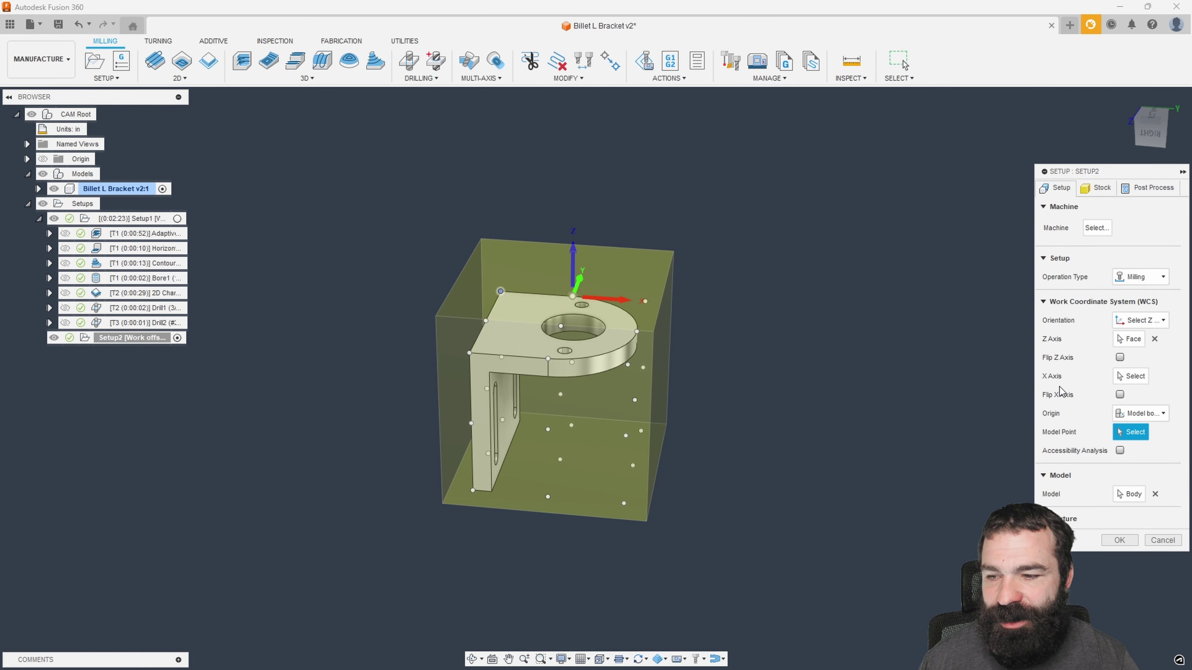
Step: Set the second setup's work coordinate origin to the model origin at the bracket's corner
left_click(1142, 415)
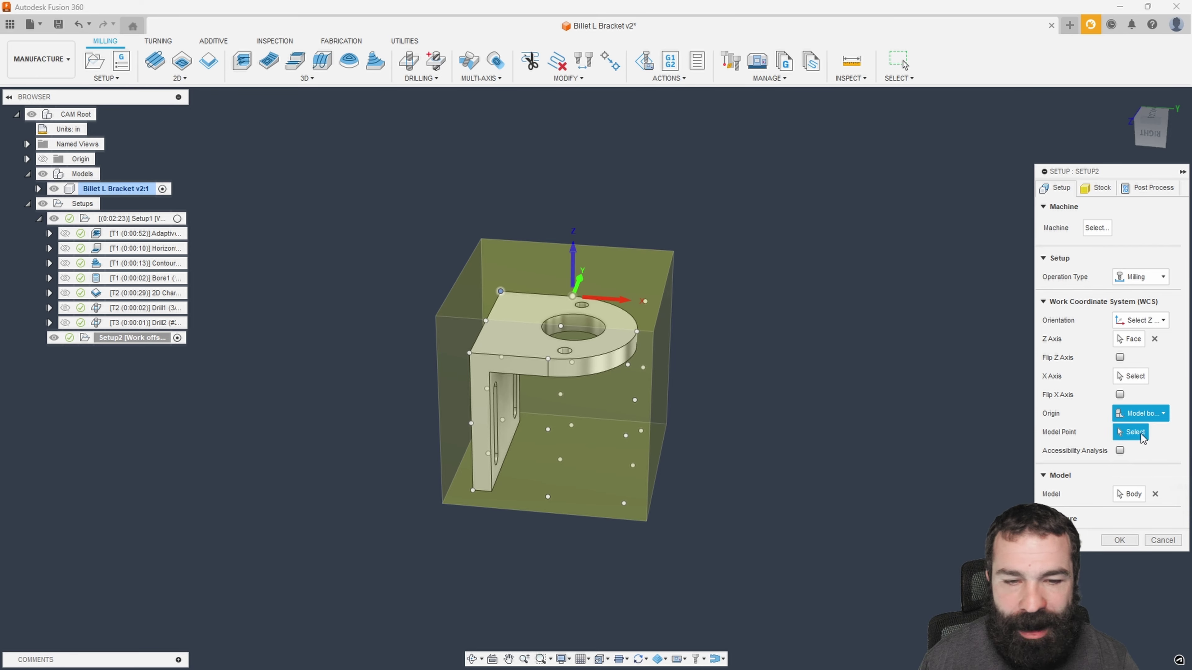
left_click(1145, 429)
scroll(513, 306, "up", 5)
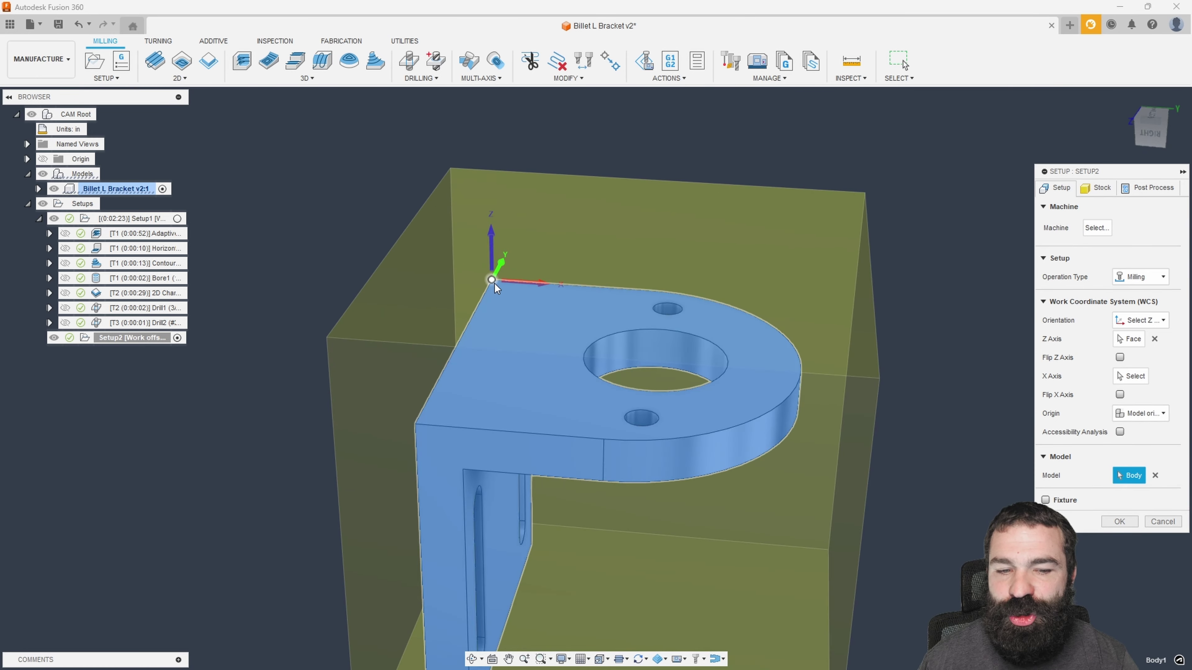
Step: Take the second setup's stock from the preceding setup, enable Continue Rest Machining, and finish the setup
mouse_move(495, 283)
middle_mouse_down("shift")
mouse_move(513, 278)
mouse_move(491, 296)
middle_mouse_up("shift")
scroll(534, 327, "down", 2)
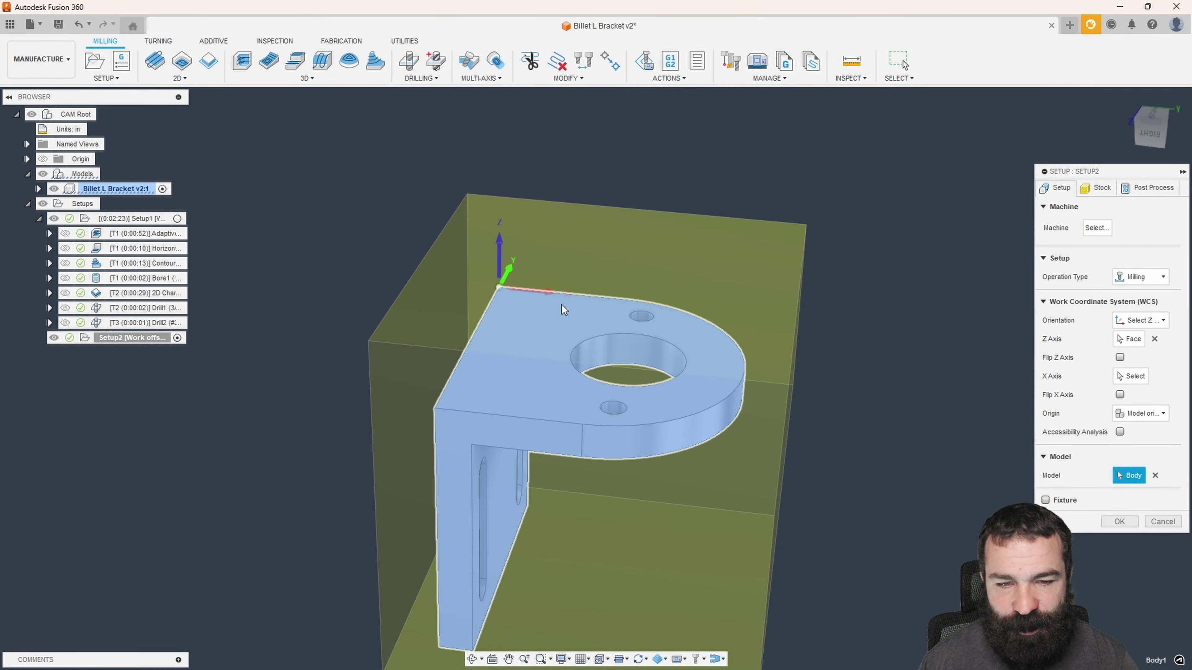
middle_click_drag(535, 305, 589, 327, "shift")
scroll(588, 324, "down", 3)
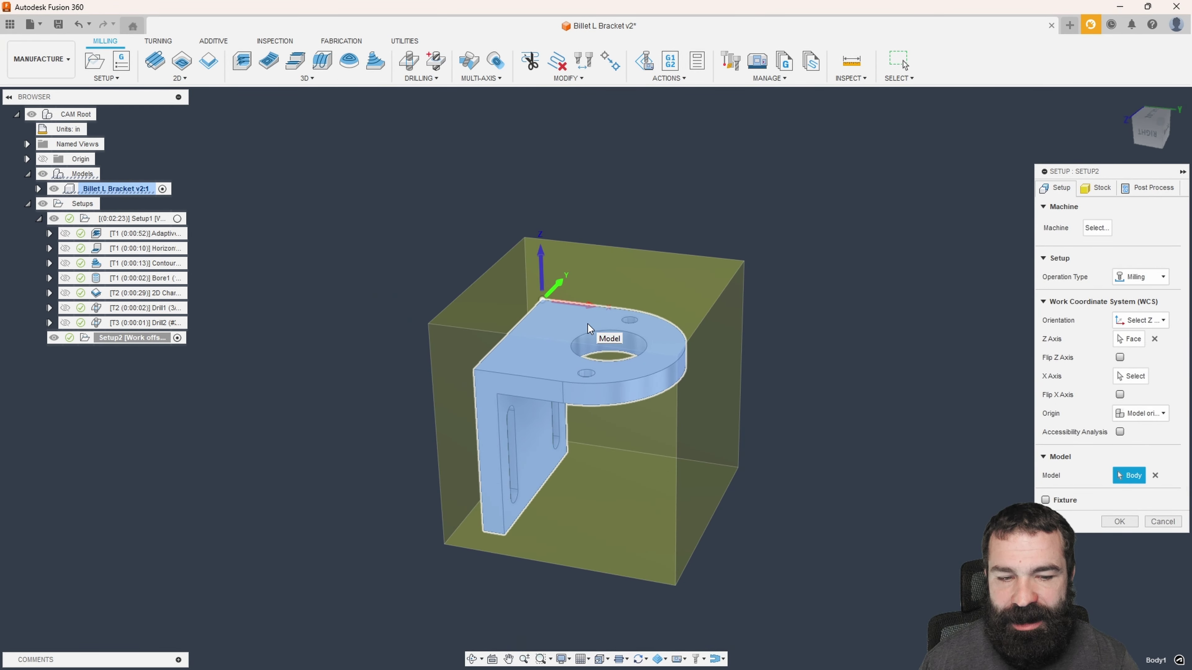
left_click(1095, 188)
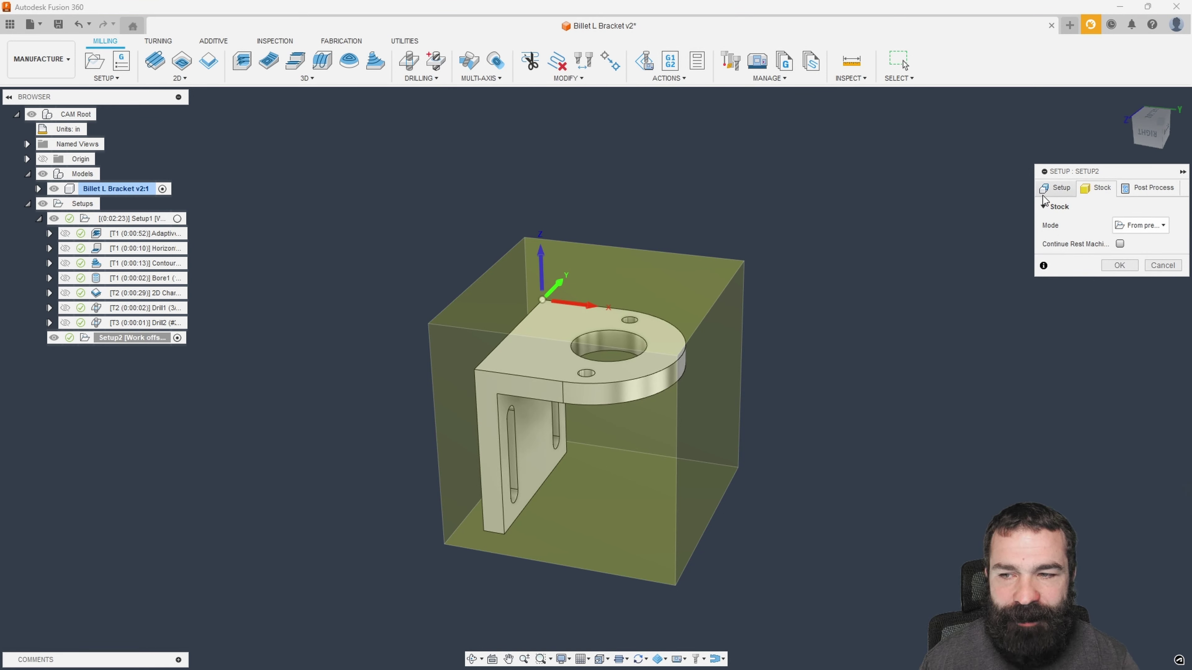
left_click_drag(1034, 170, 990, 171)
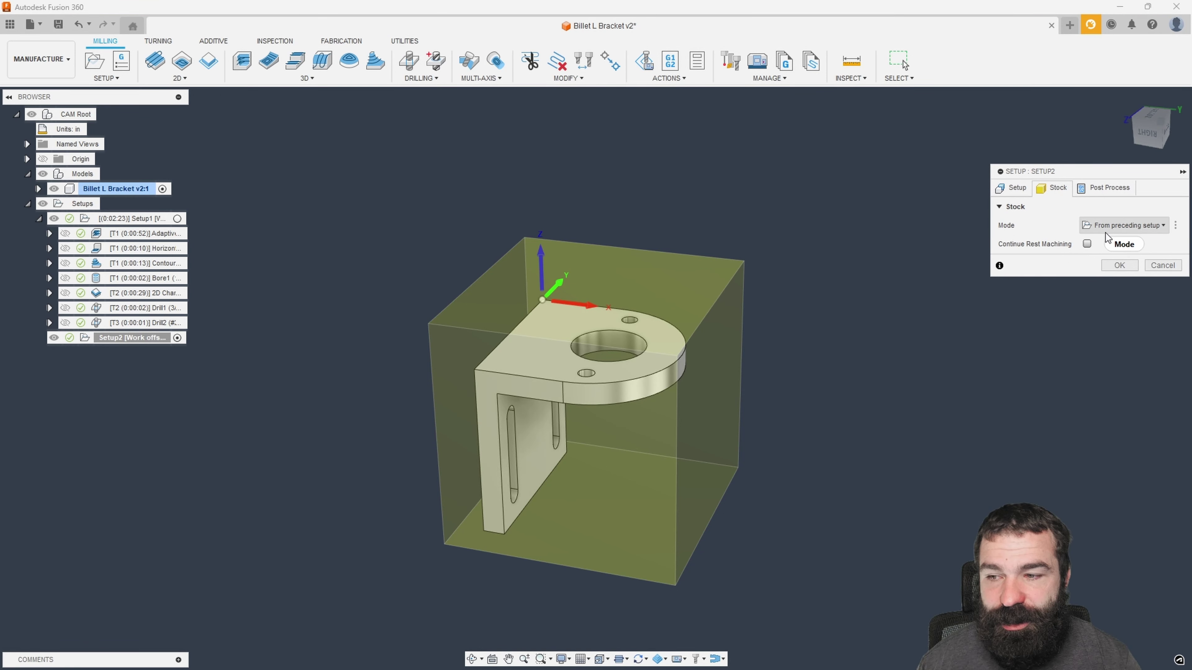
left_click(1126, 228)
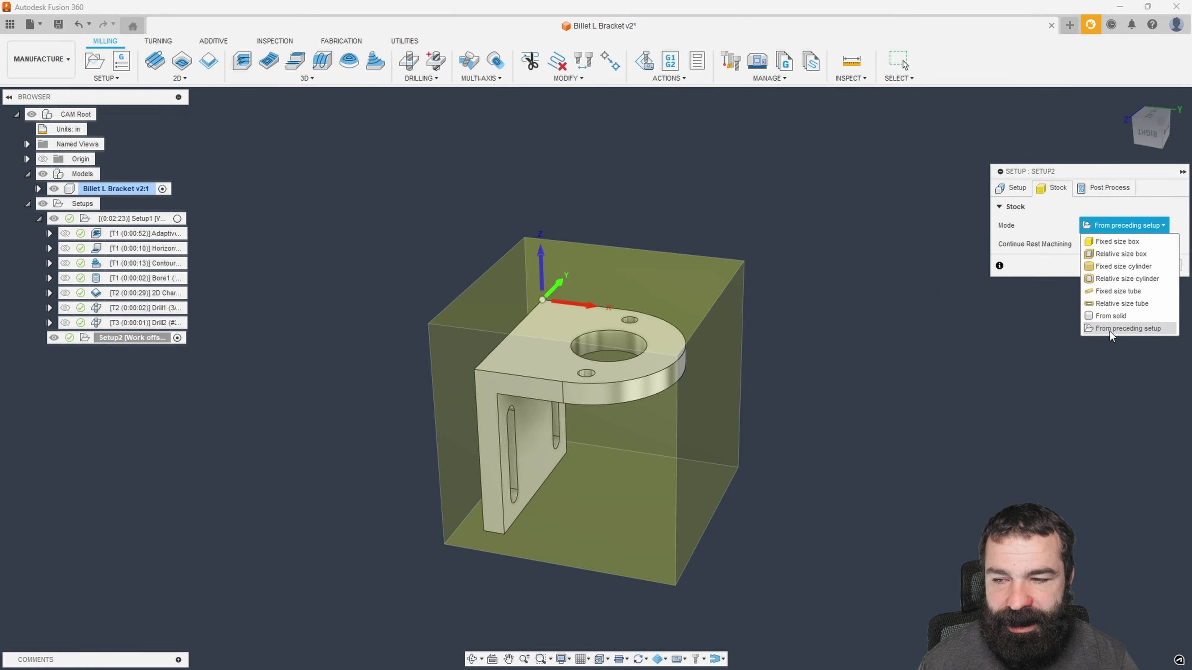
left_click(1009, 227)
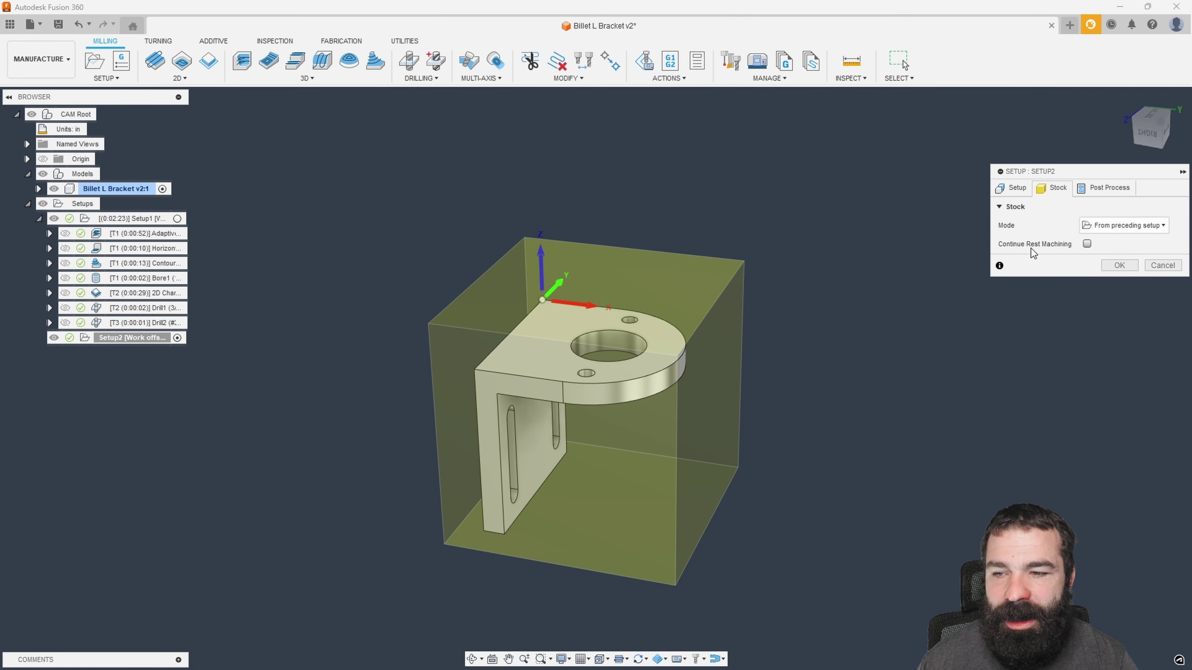
left_click(1087, 245)
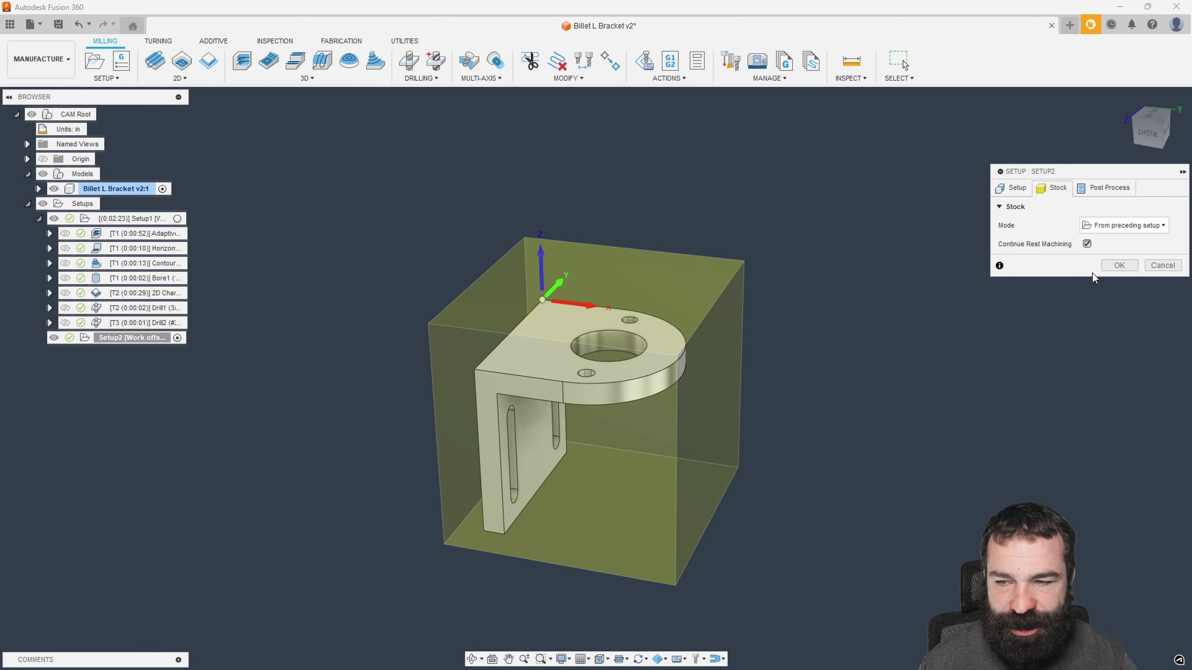
left_click(1117, 265)
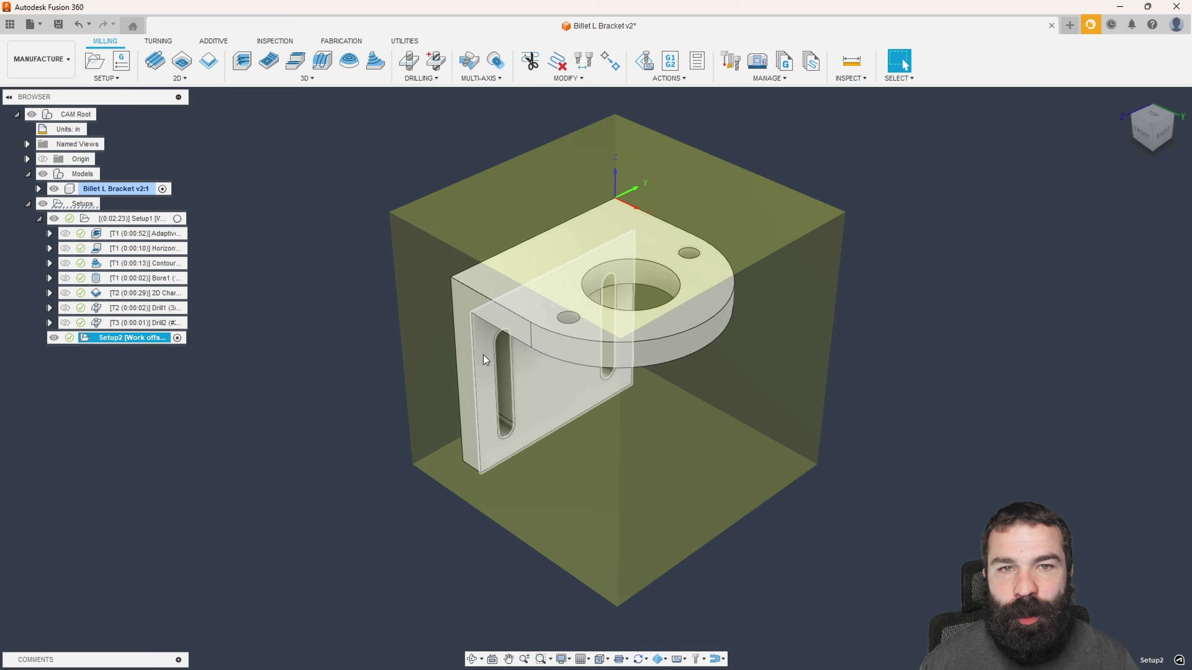
Step: Start a Face operation in the second setup with the 2" Face Mill from the Shop Crib library
left_click(154, 63)
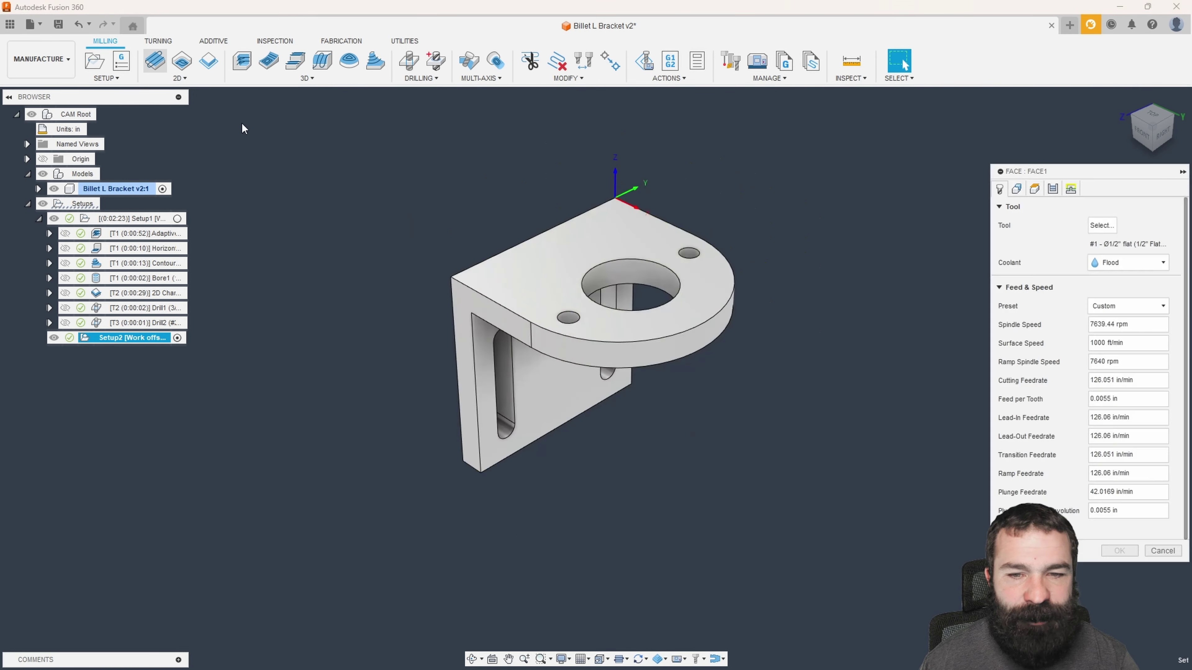
left_click(1094, 226)
left_click(239, 207)
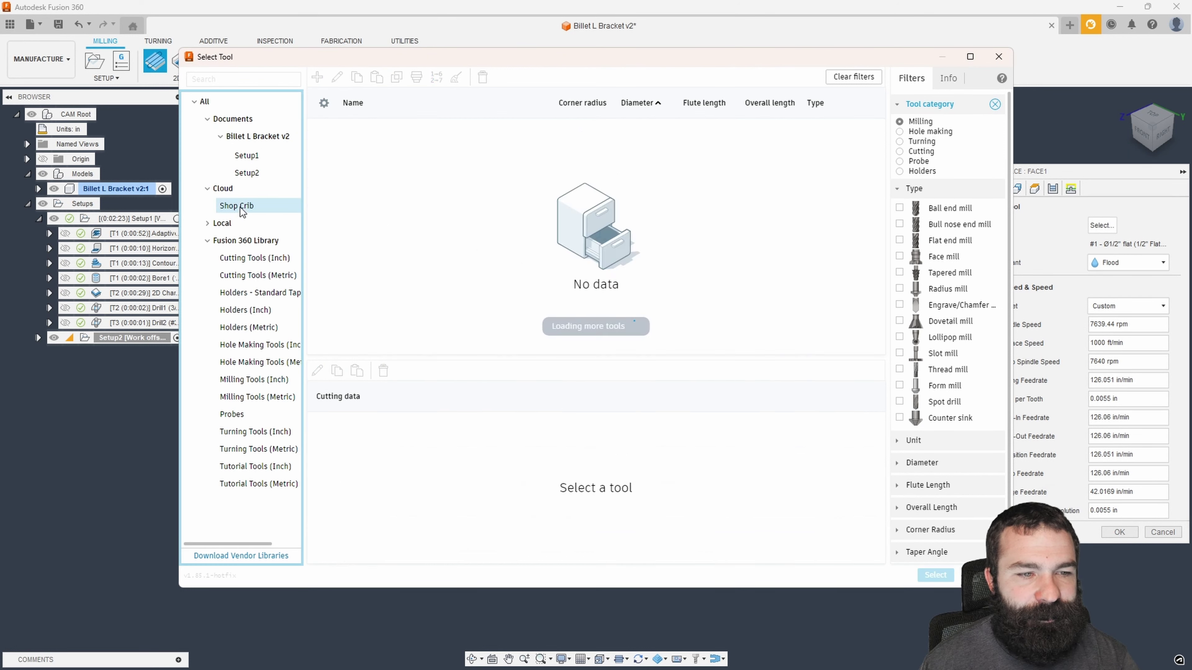
left_click(400, 232)
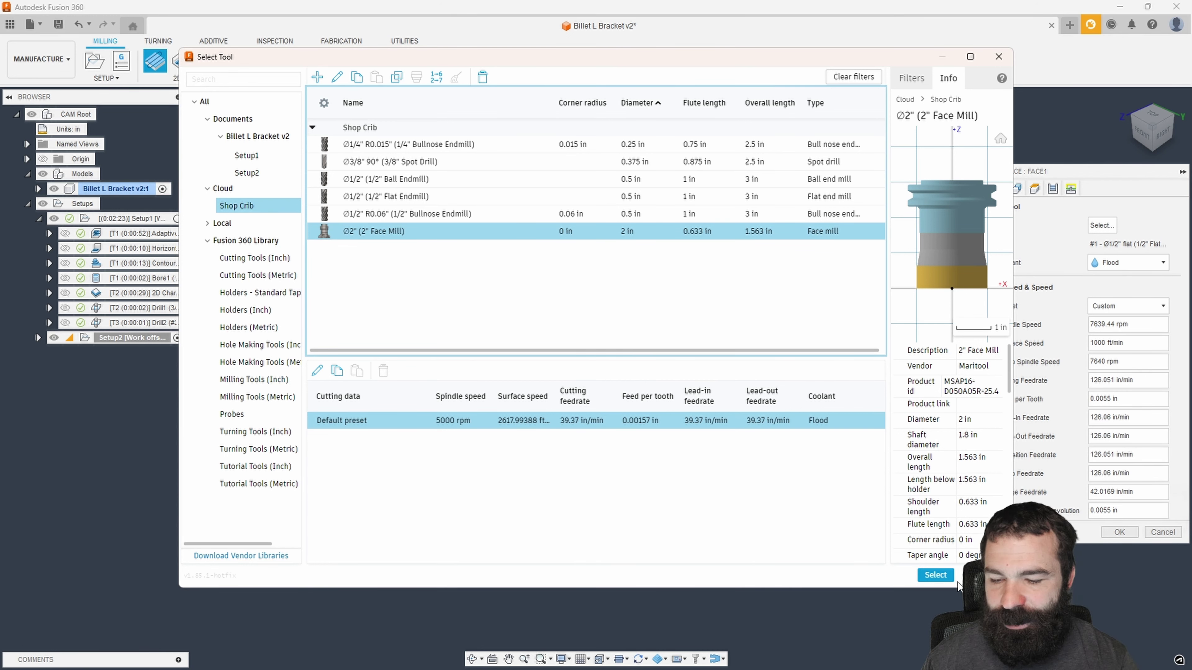
left_click(948, 579)
Step: Enable multiple depths with a 0.05 in maximum stepdown for the facing operation, keeping the default stock contour and heights, and generate its toolpath
left_click(1021, 193)
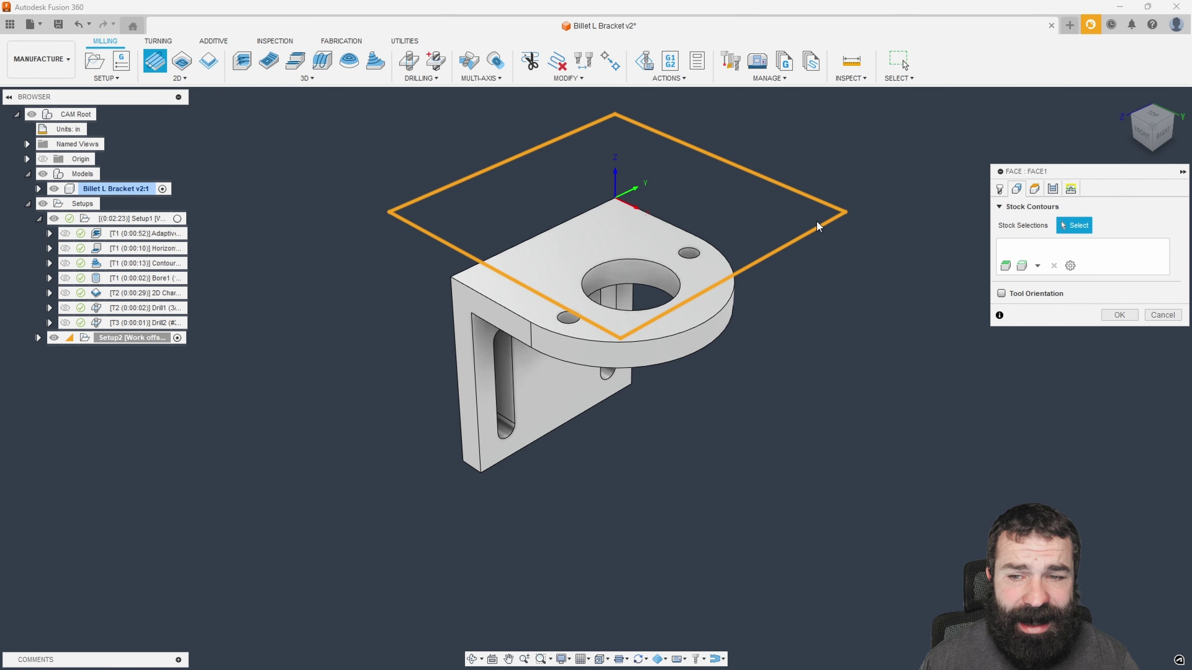
left_click(1034, 188)
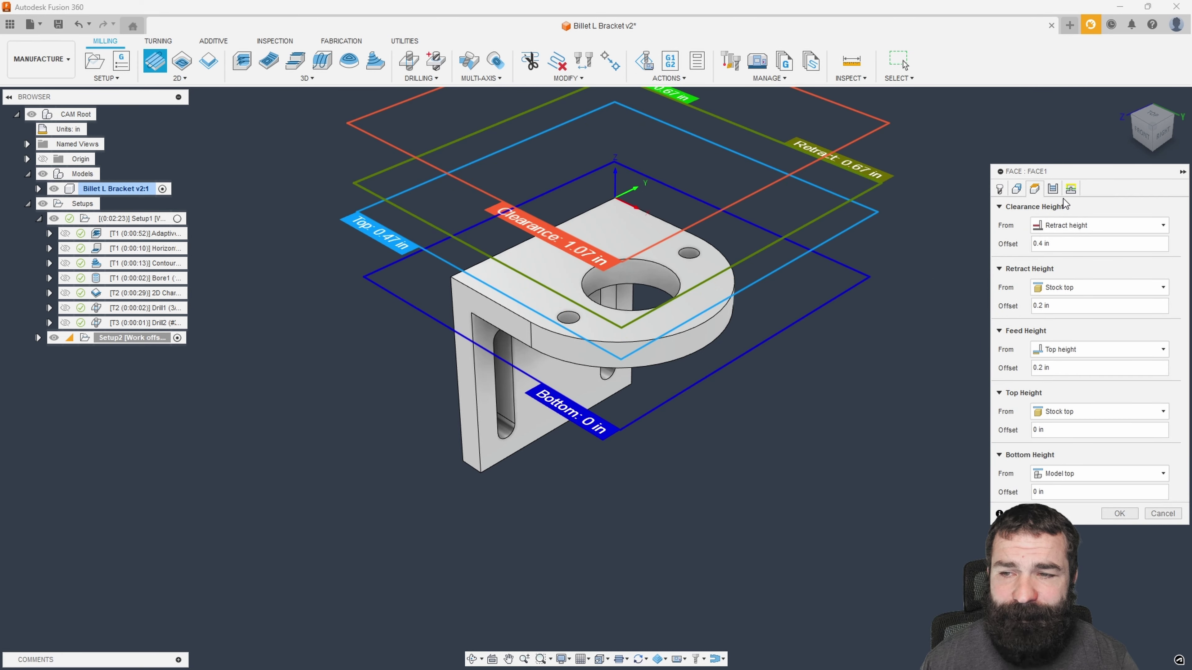
left_click(1141, 133)
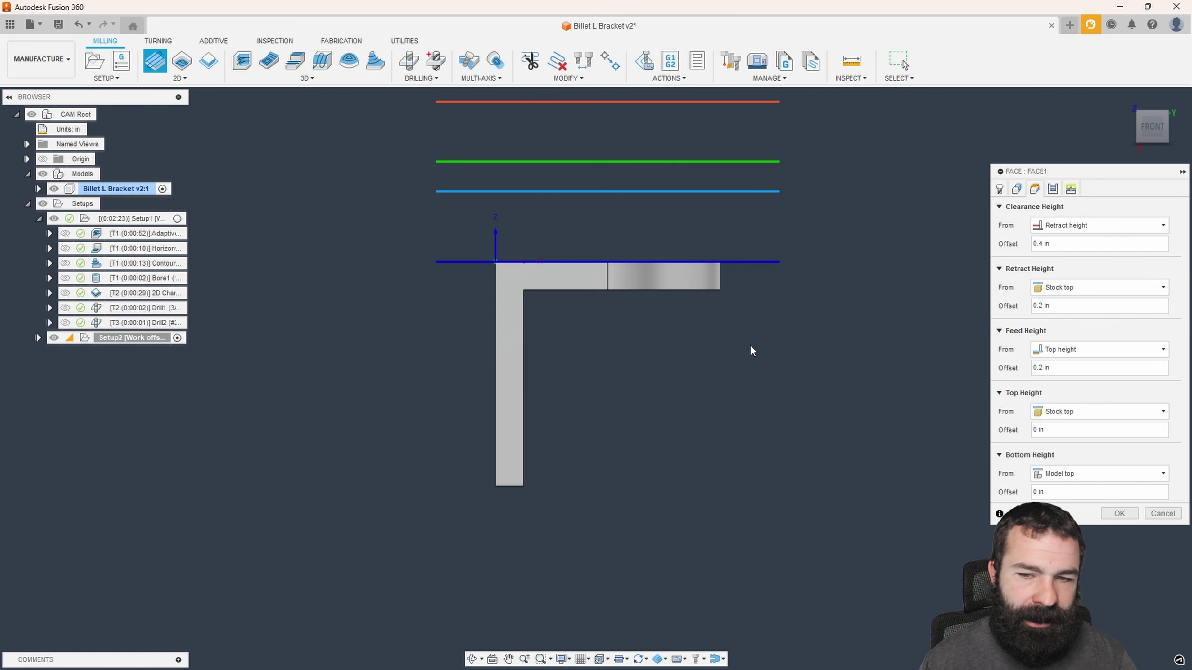
left_click(1053, 188)
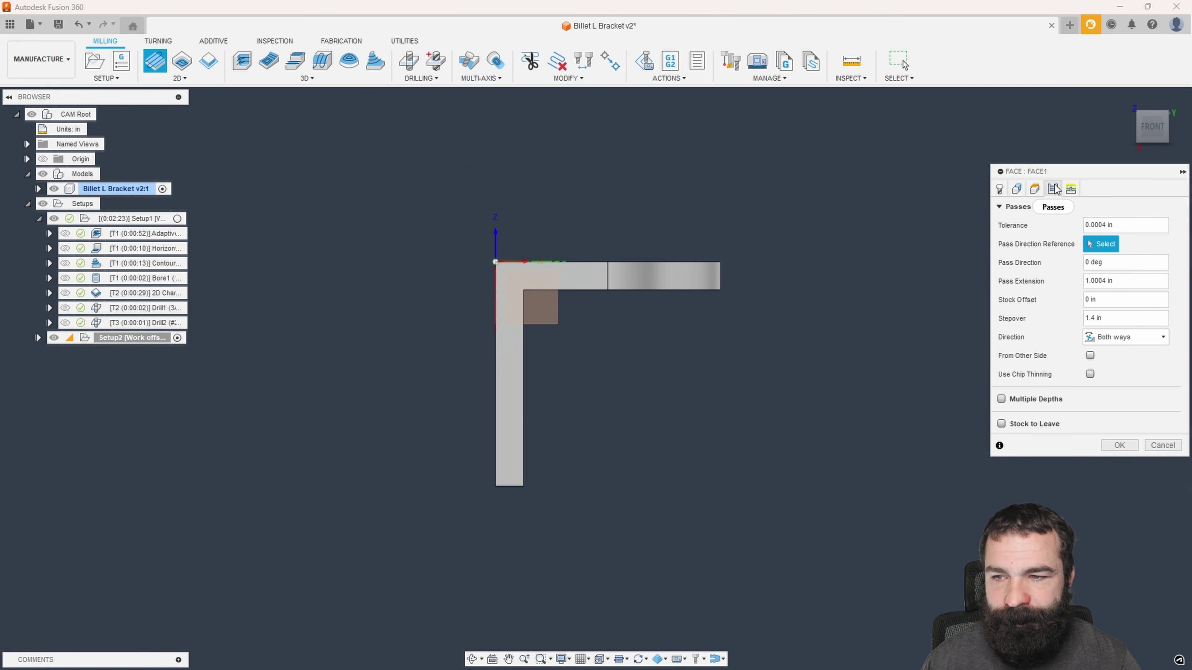
left_click(1001, 399)
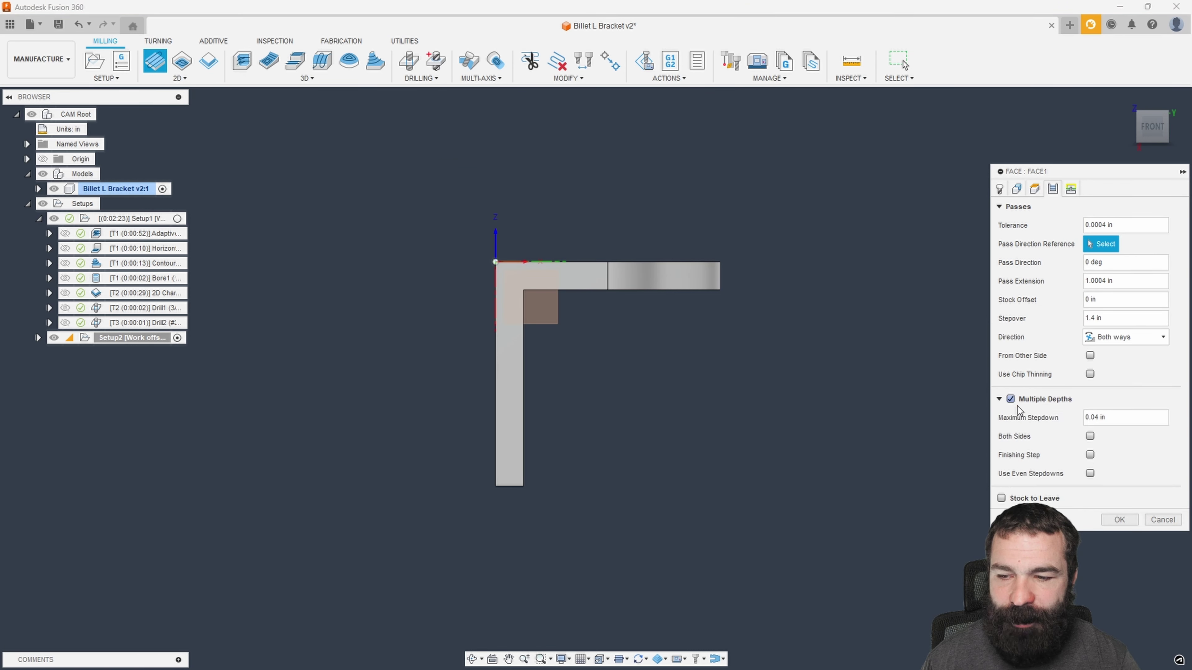
left_click_drag(1111, 422, 1071, 420)
type(".0")
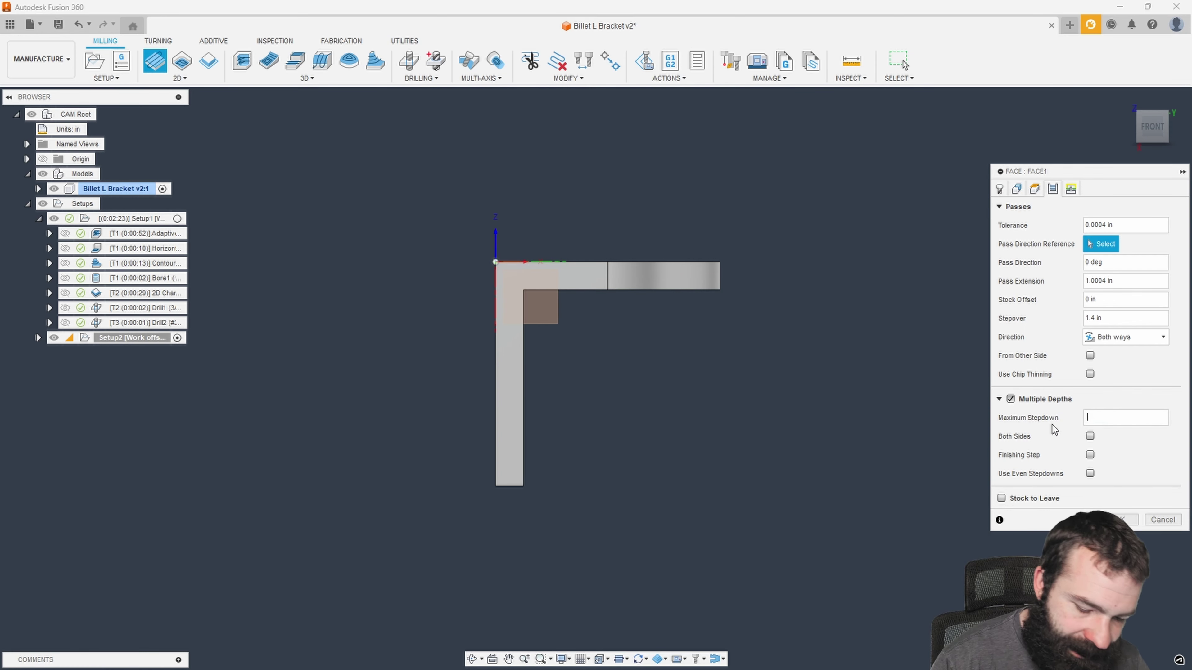
type("5")
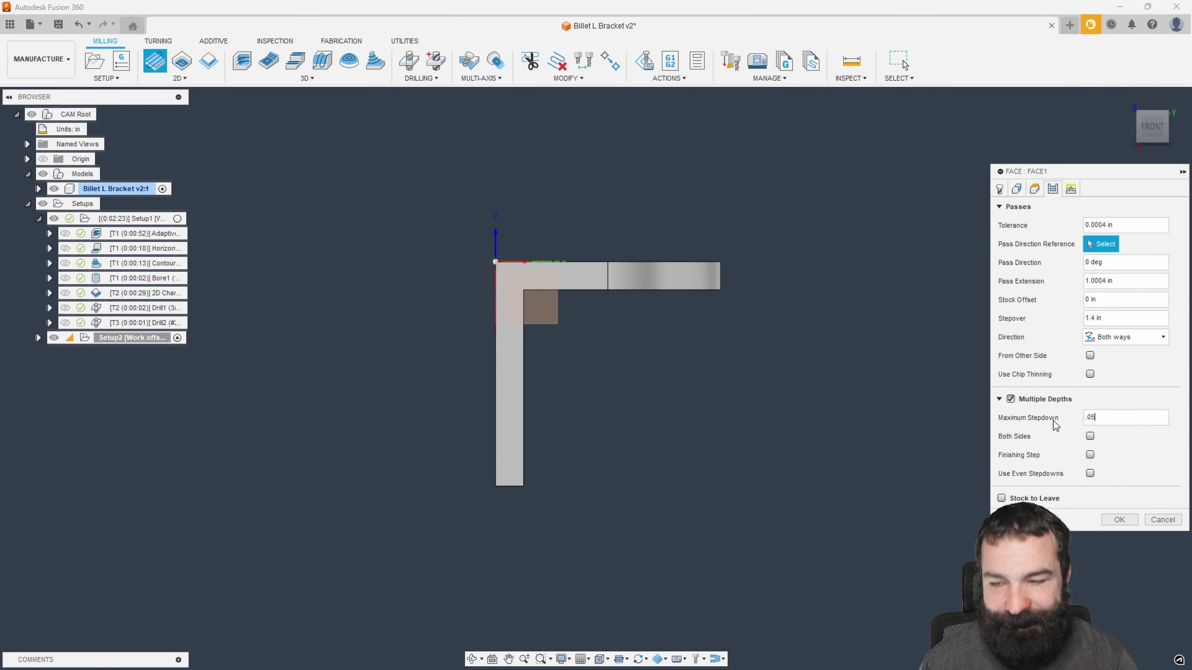
left_click(1120, 518)
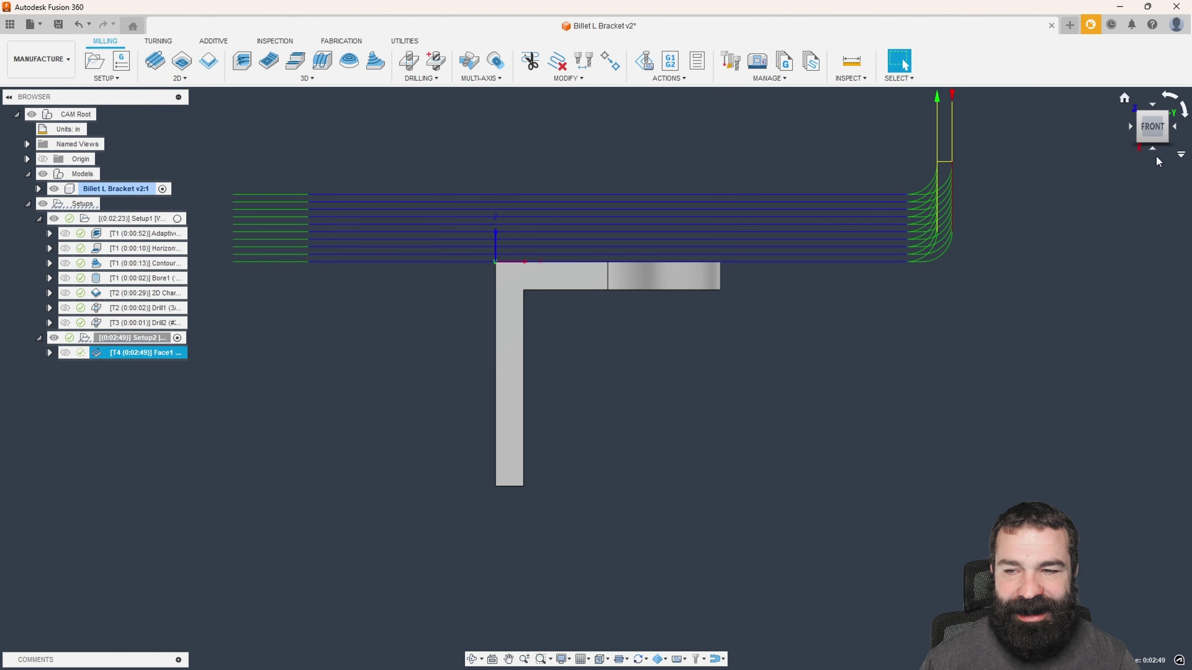
Step: Display the in-process stock for the facing operation and inspect it around the bracket
left_click(1166, 117)
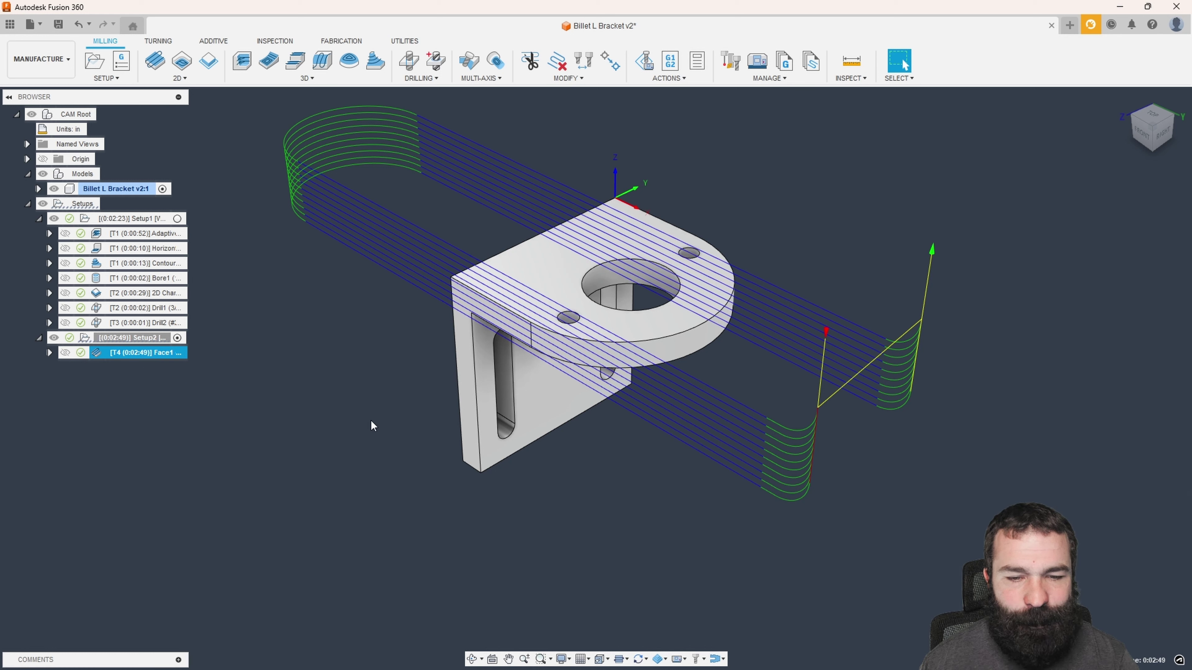
left_click(666, 659)
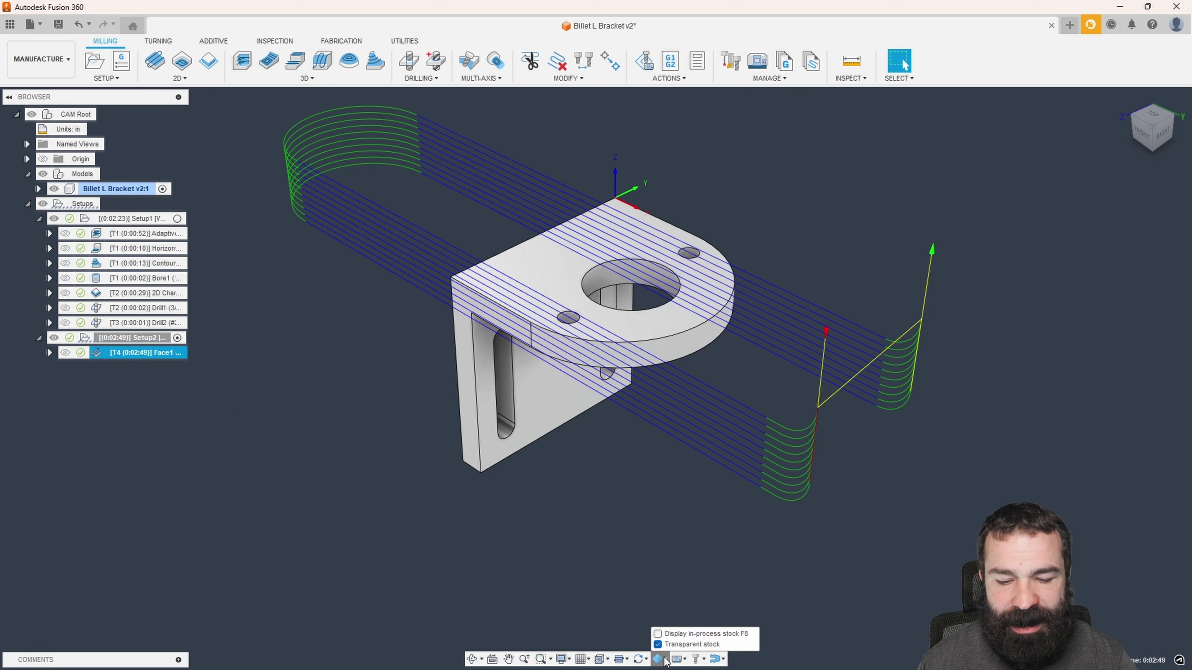
left_click(658, 635)
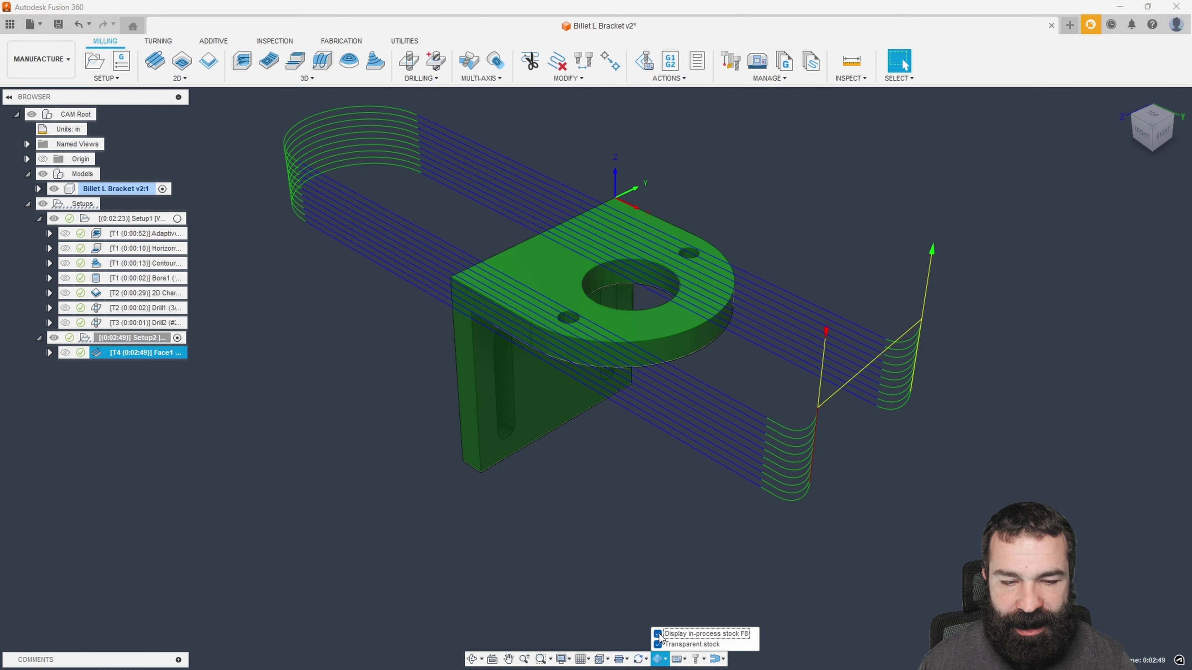
left_click(671, 515)
left_click(165, 354)
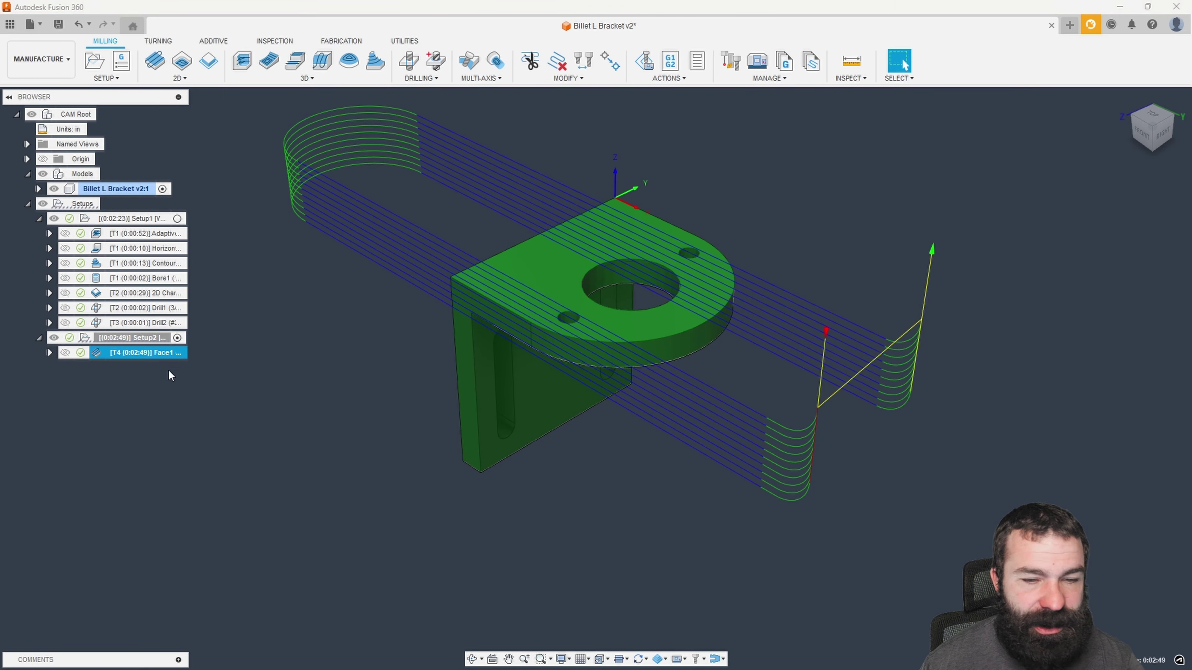
middle_click_drag(359, 413, 507, 405, "shift")
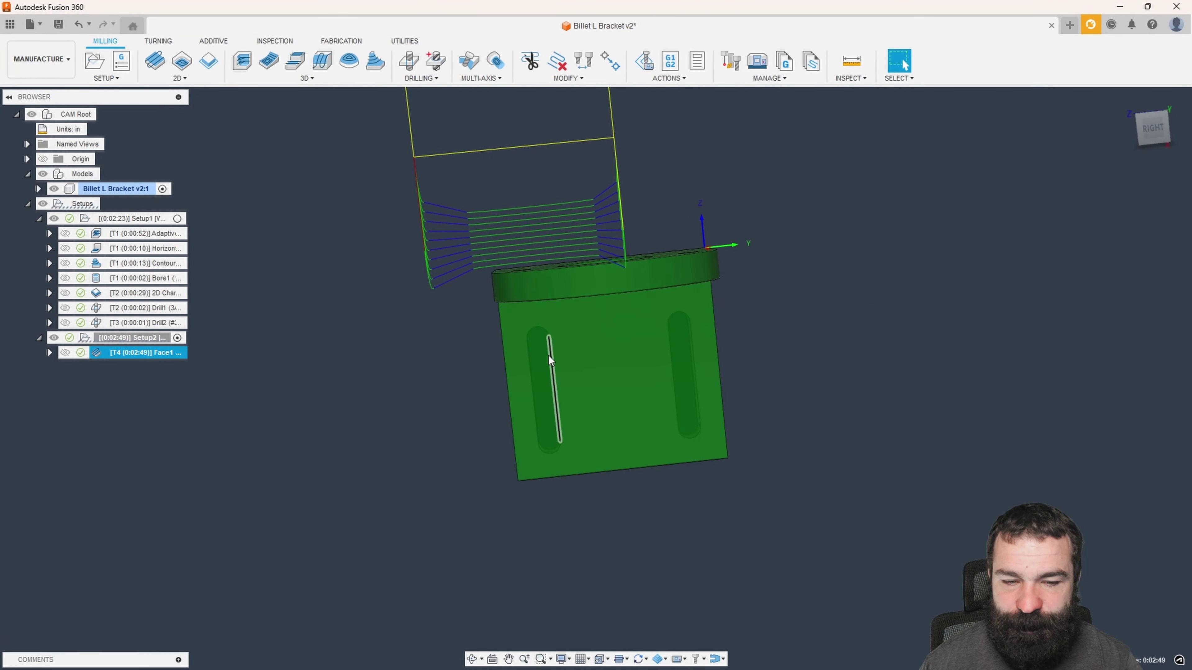
middle_click_drag(550, 360, 648, 284, "shift")
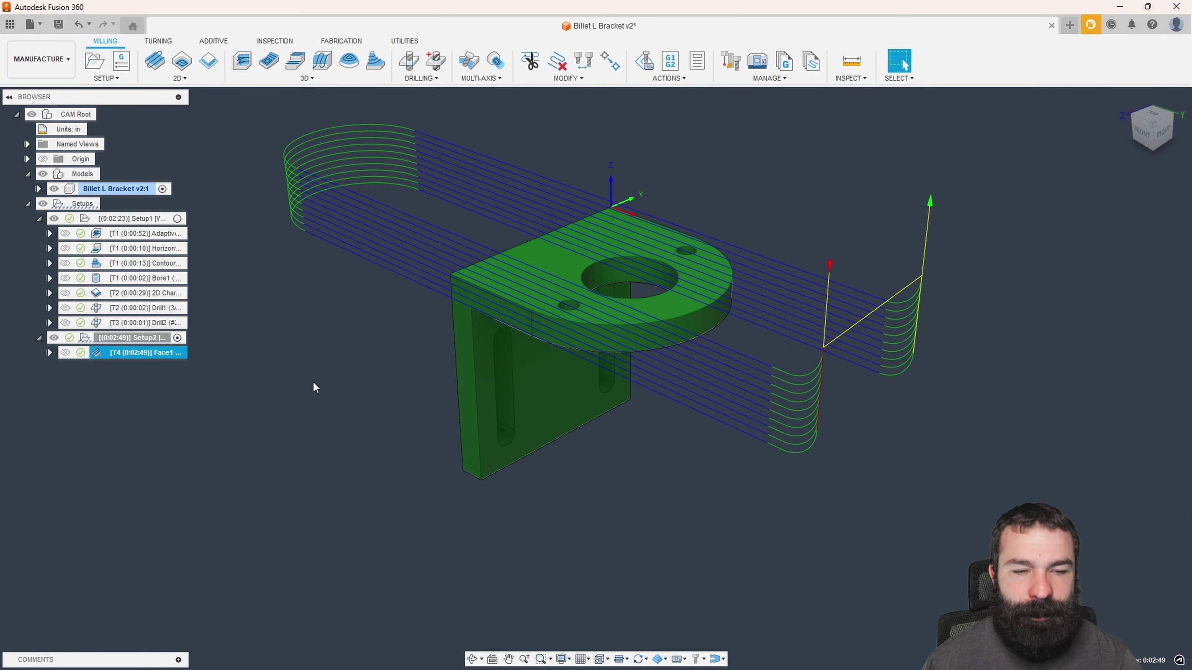
Step: Compare the in-process stock of Setup1's Horizontal through 2D Chamfer operations with that of the second setup's facing operation
left_click(170, 249)
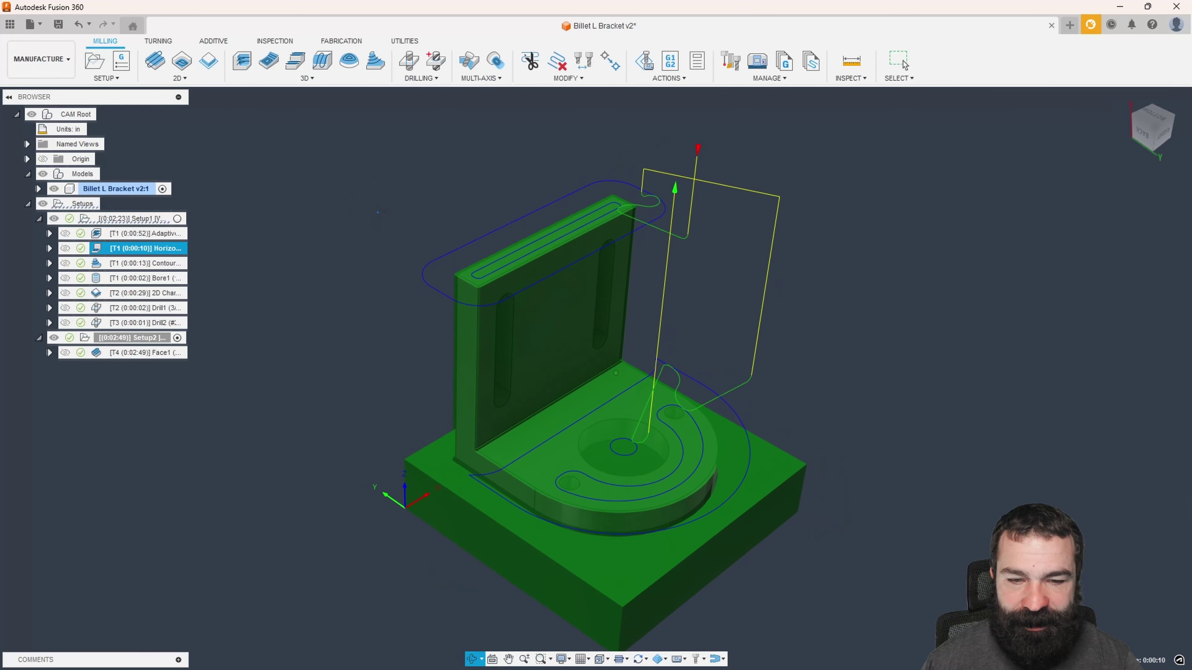
key("Down")
key("Down")
key("Down")
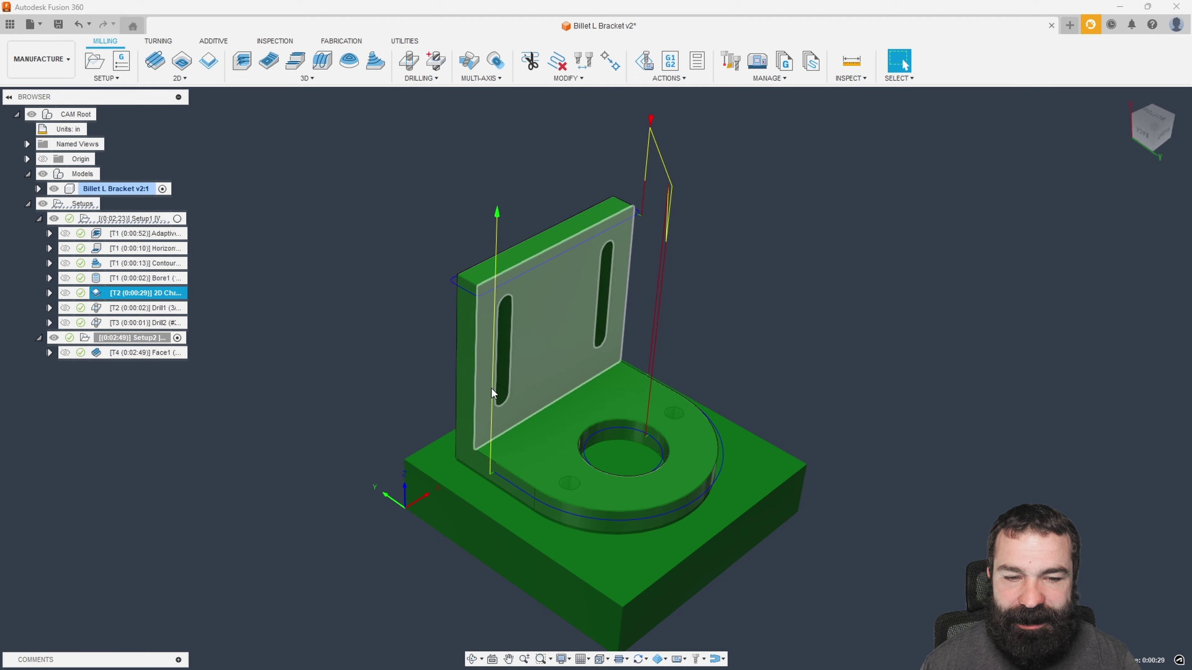
left_click(141, 353)
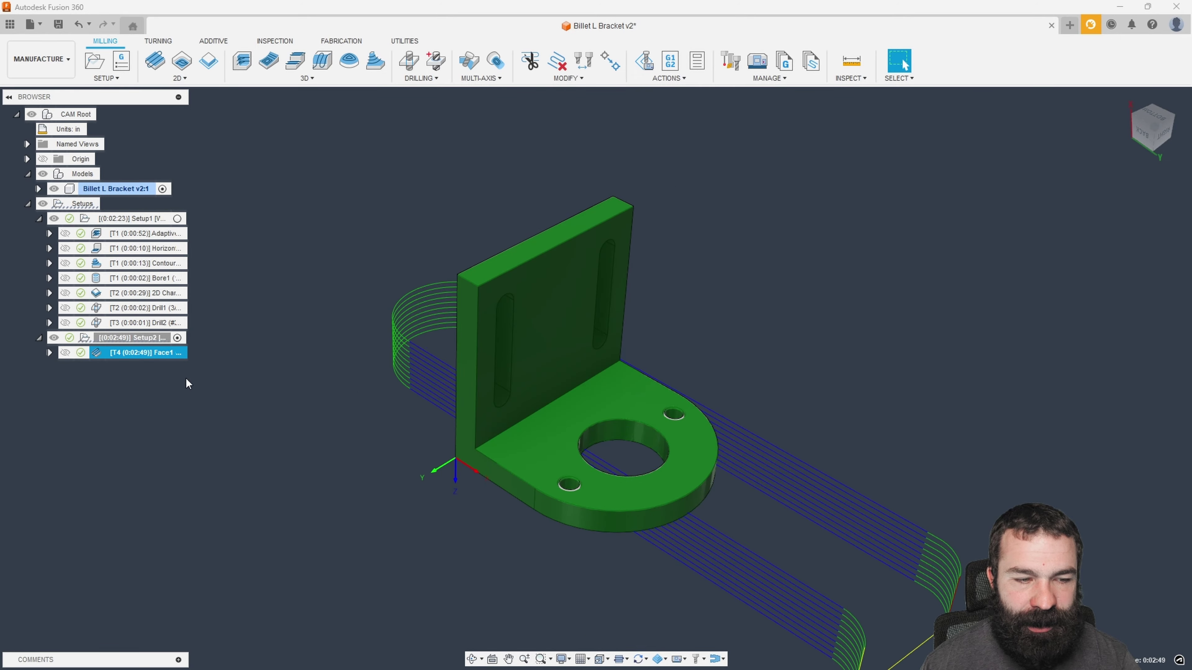
middle_click_drag(616, 374, 544, 336, "shift")
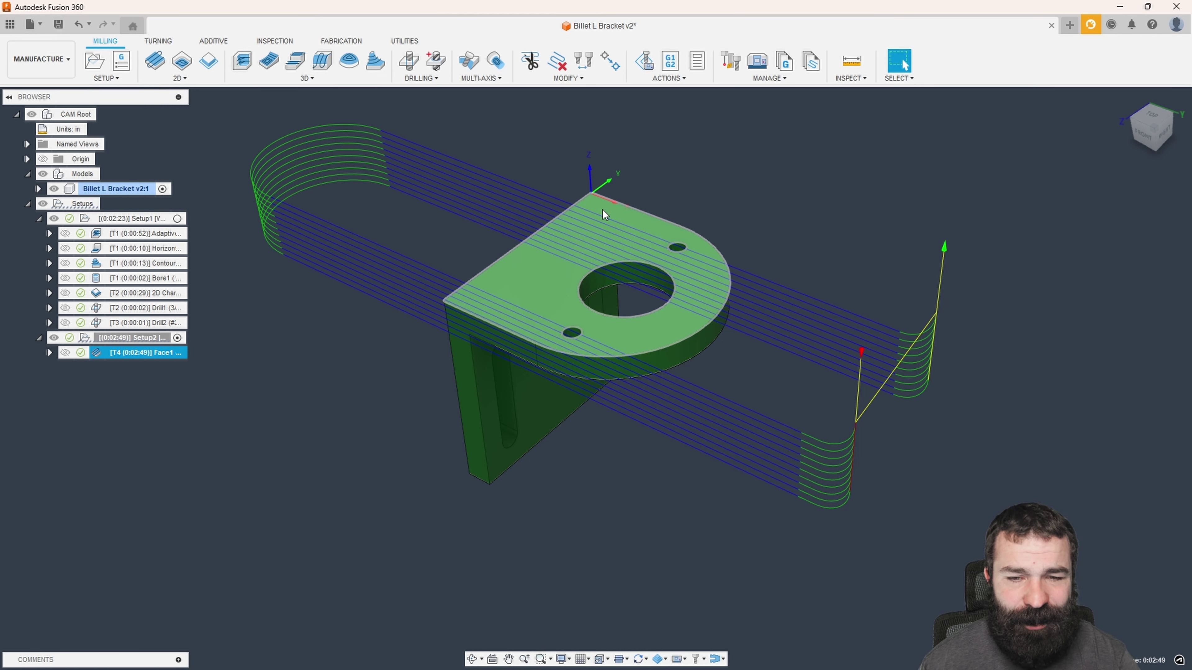
middle_click_drag(605, 244, 570, 303, "shift")
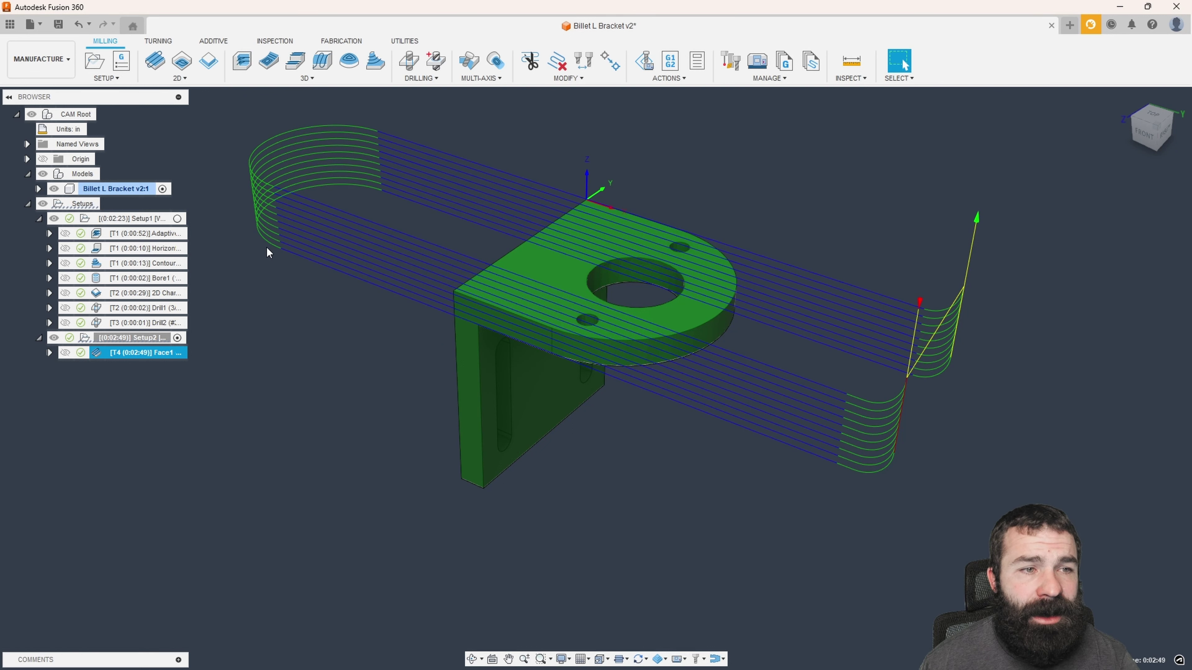
left_click(181, 77)
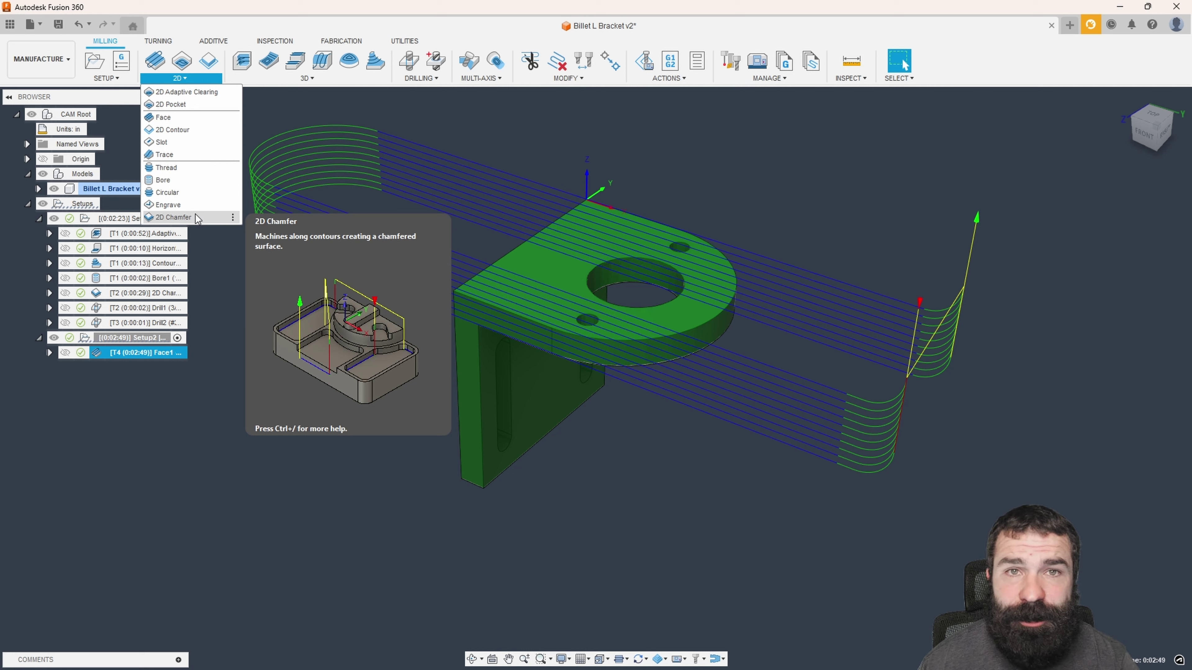
left_click(227, 296)
left_click(227, 296)
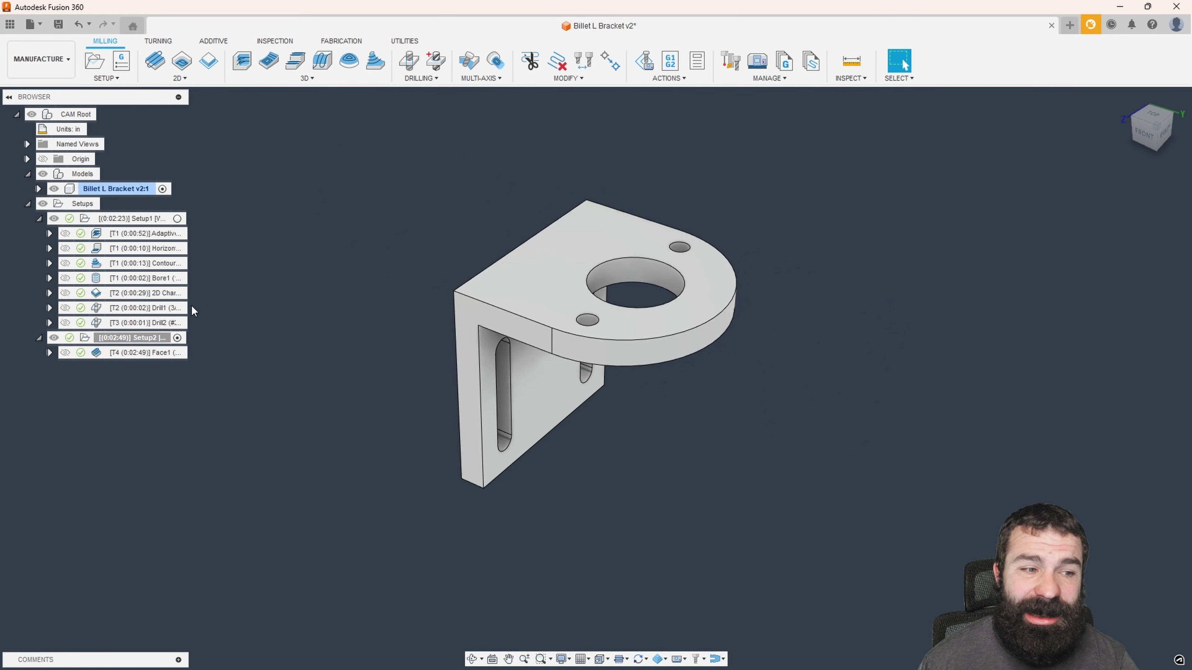
Step: Copy Setup1's 2D Chamfer operation into the second setup
left_click(117, 294)
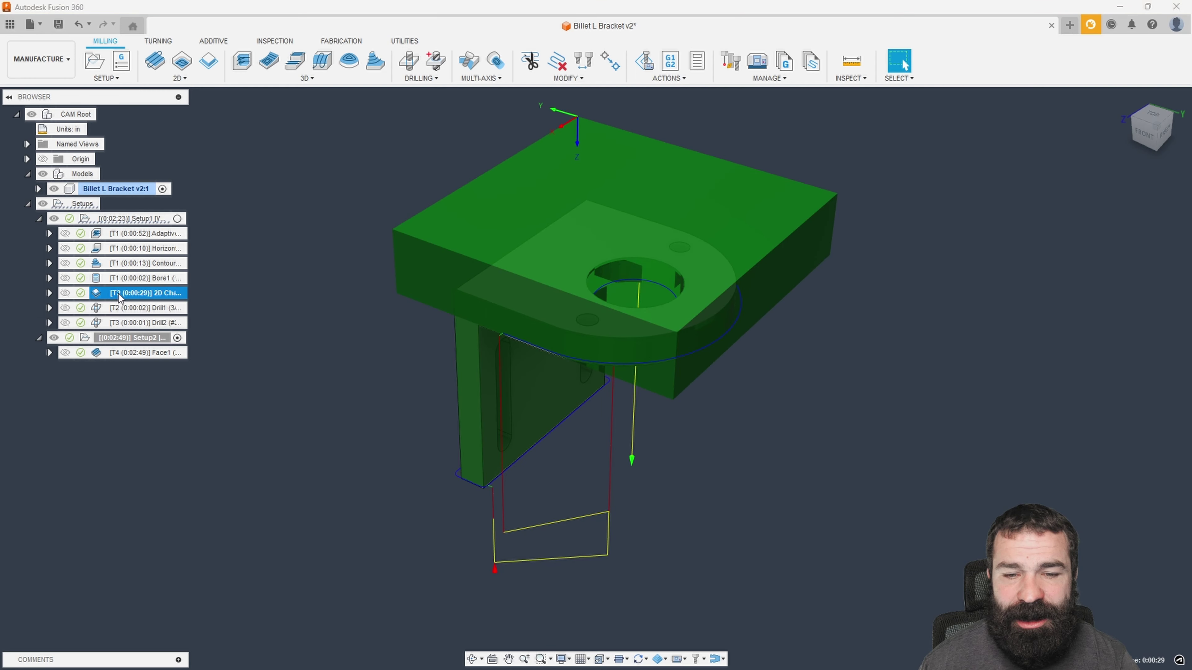
right_click(128, 298)
left_click(155, 299)
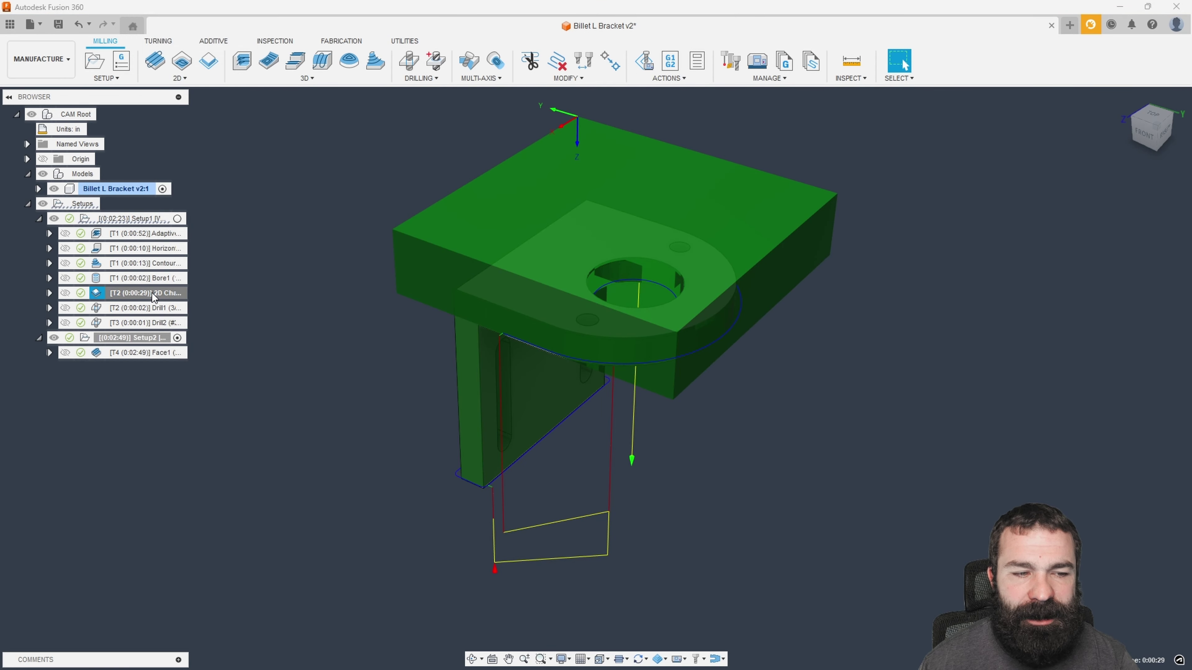
left_click(127, 338)
right_click(118, 338)
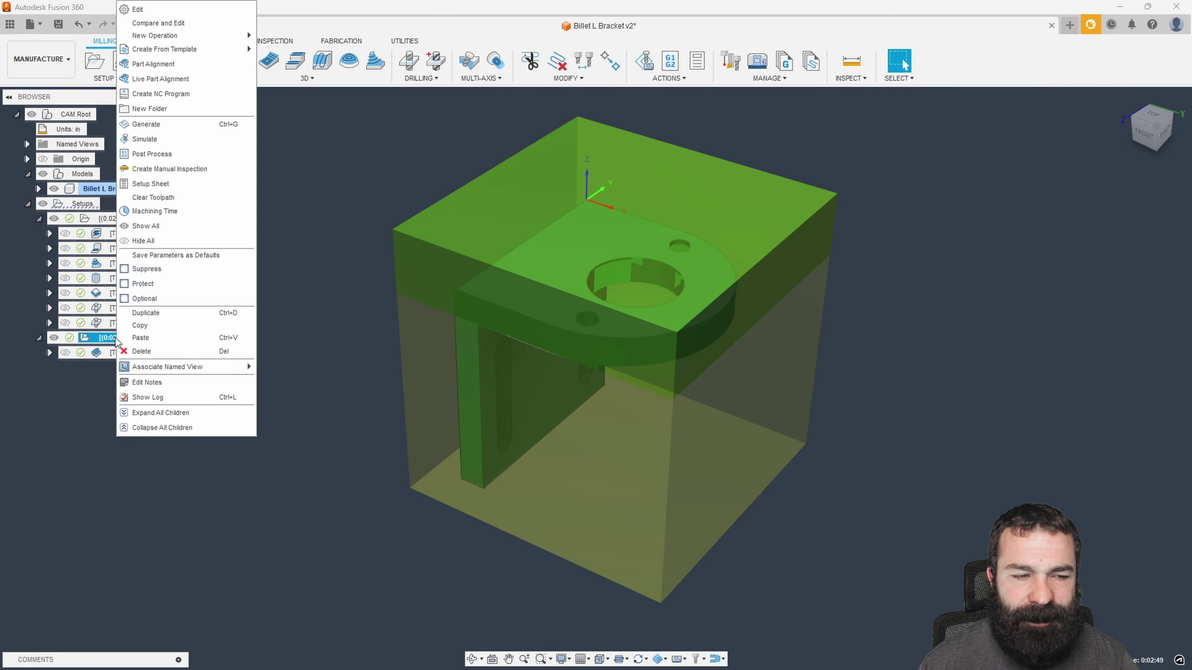
left_click(141, 338)
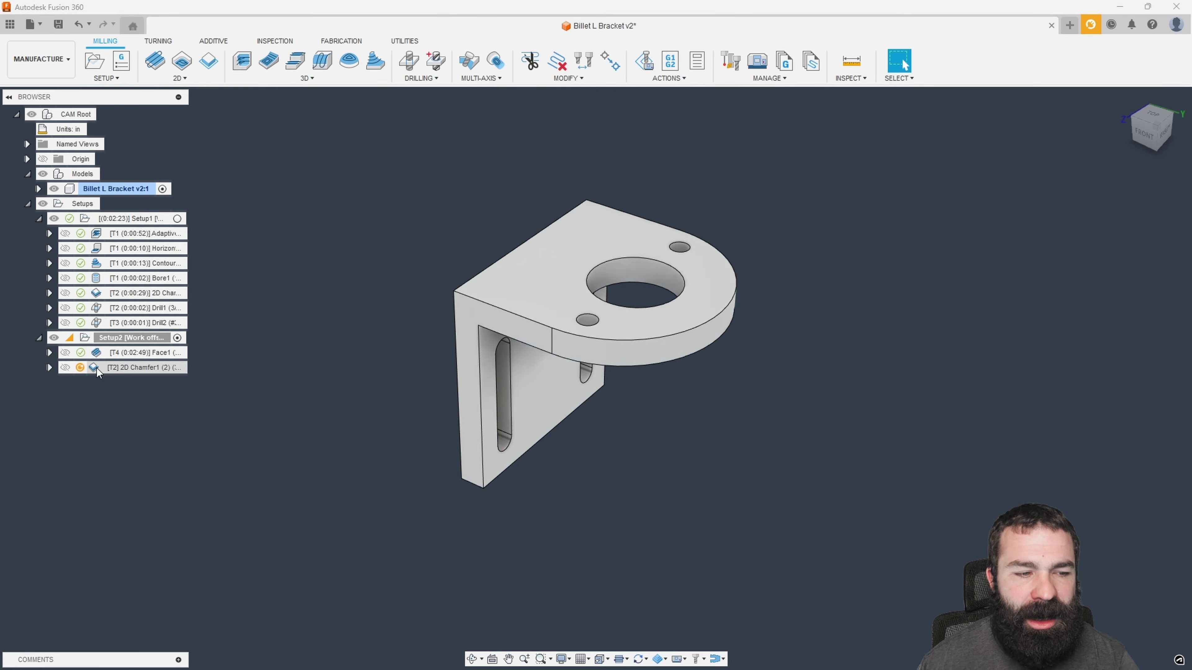
Step: Replace the copied chamfer's contours with the flange's upper outer edge, large bore and two small hole edges, and generate its toolpath
double_click(97, 371)
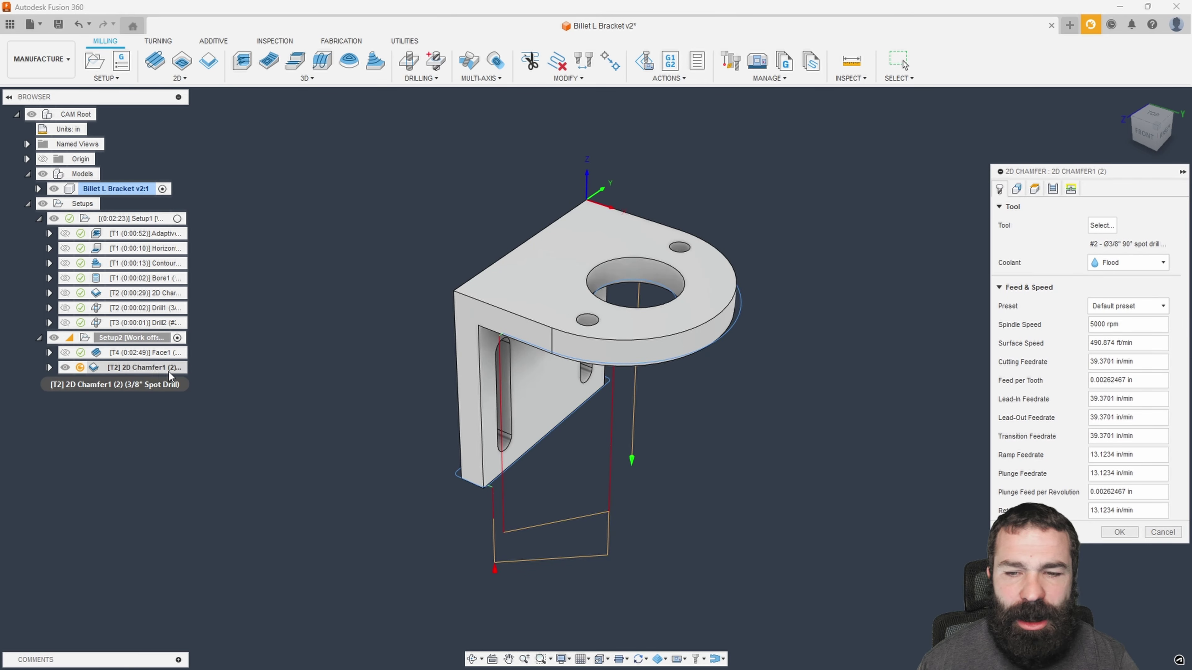
left_click(1016, 190)
left_click(1106, 226)
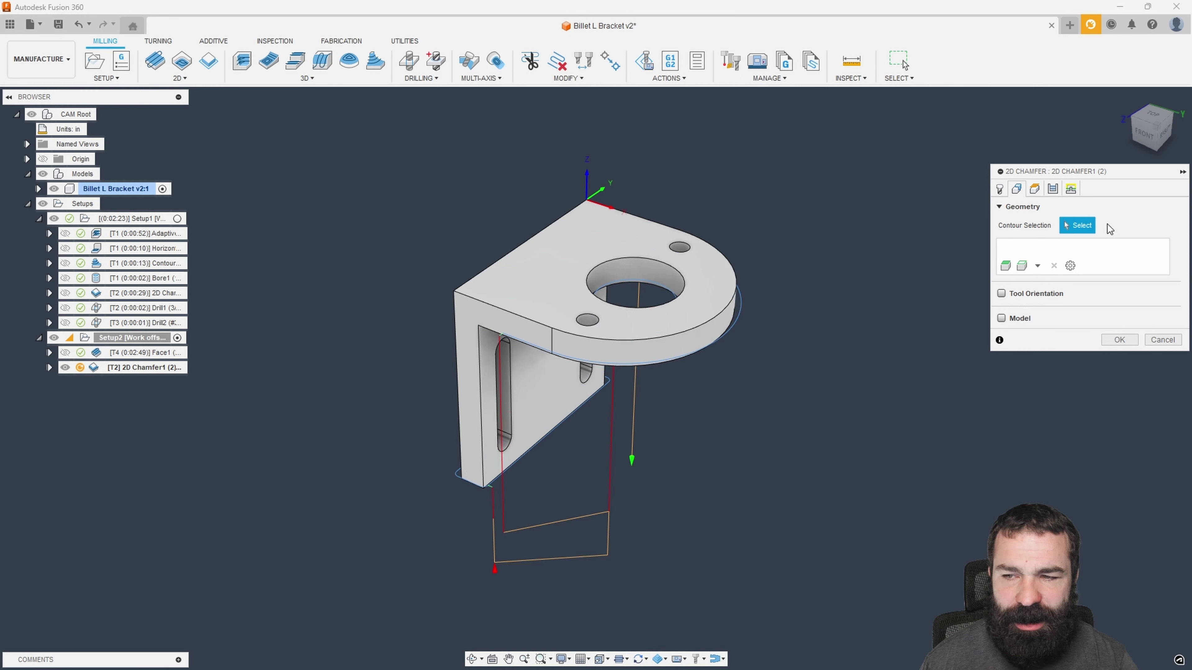
left_click(728, 331)
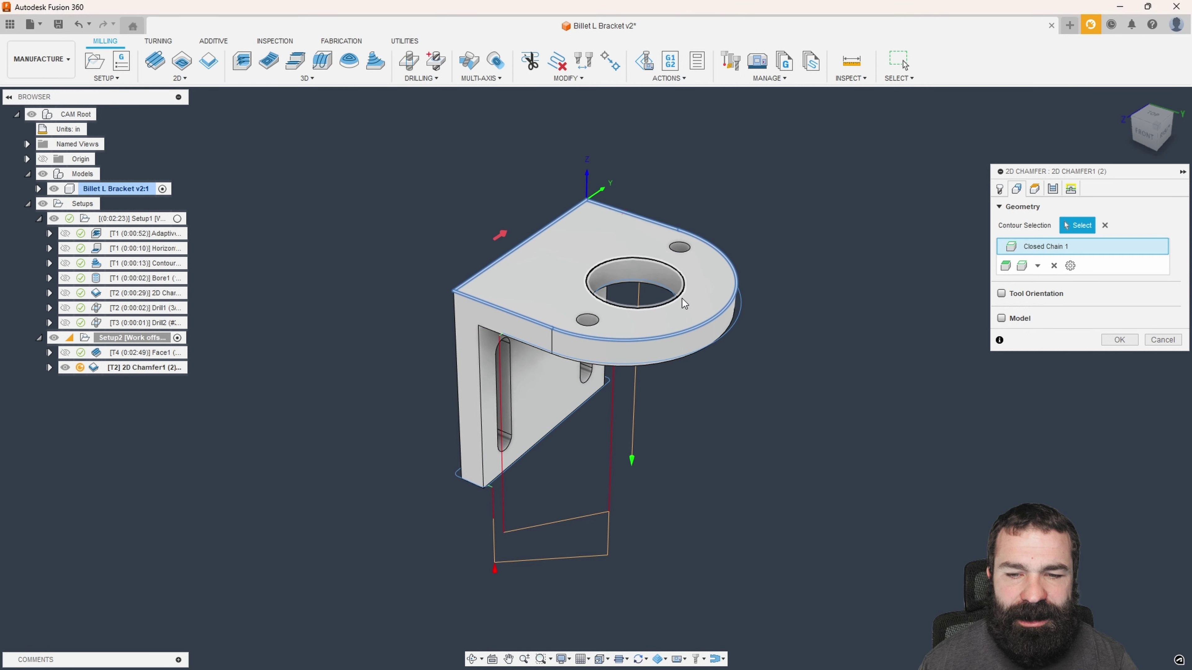
left_click(680, 251)
left_click(668, 275)
left_click(588, 320)
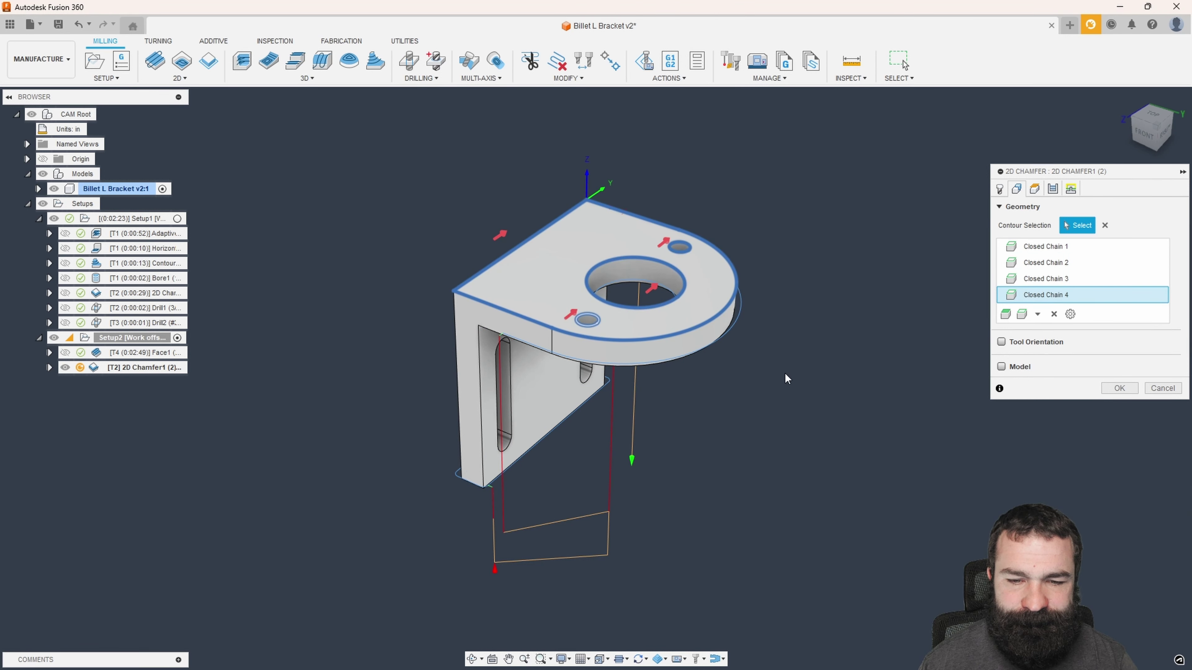
left_click(1118, 389)
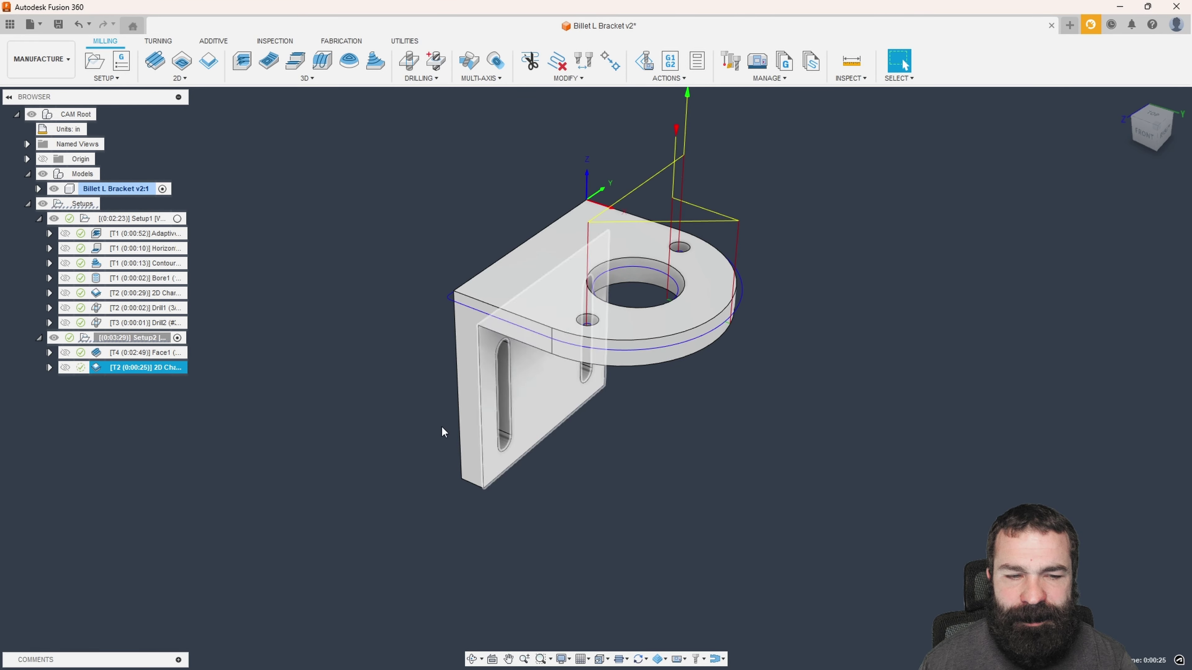
mouse_move(365, 358)
middle_mouse_down("shift")
mouse_move(371, 469)
mouse_move(366, 364)
middle_mouse_up("shift")
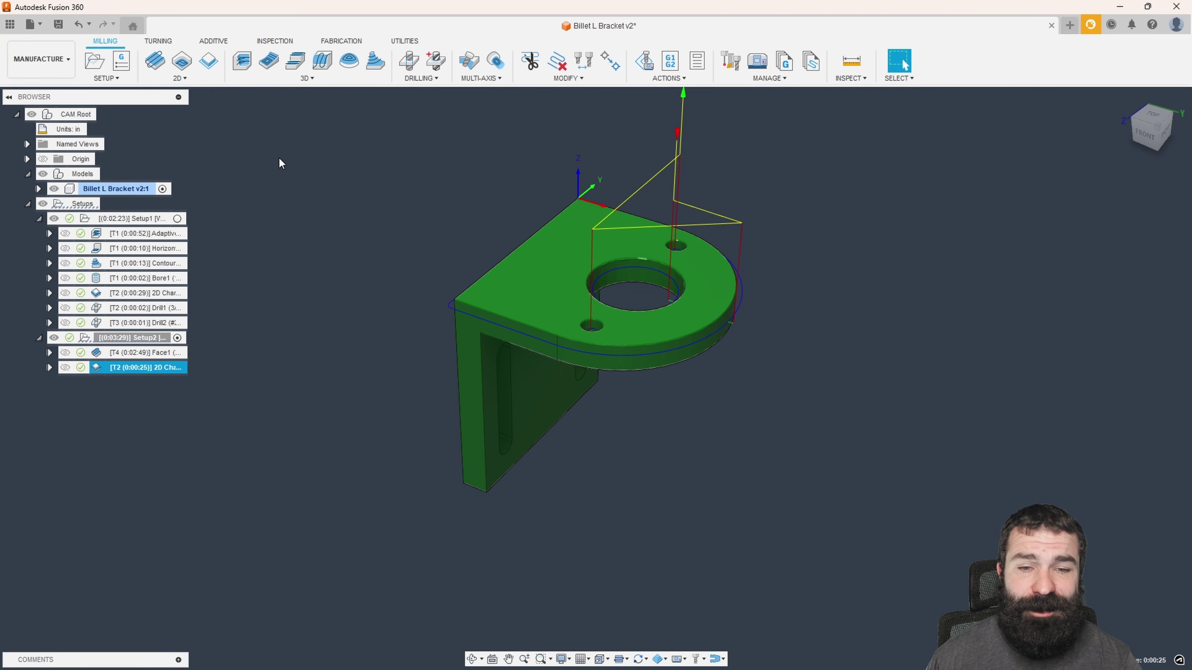
Step: Create a third milling setup oriented by Z axis/plane and X axis, with the slotted plate's inner face defining Z
left_click(94, 60)
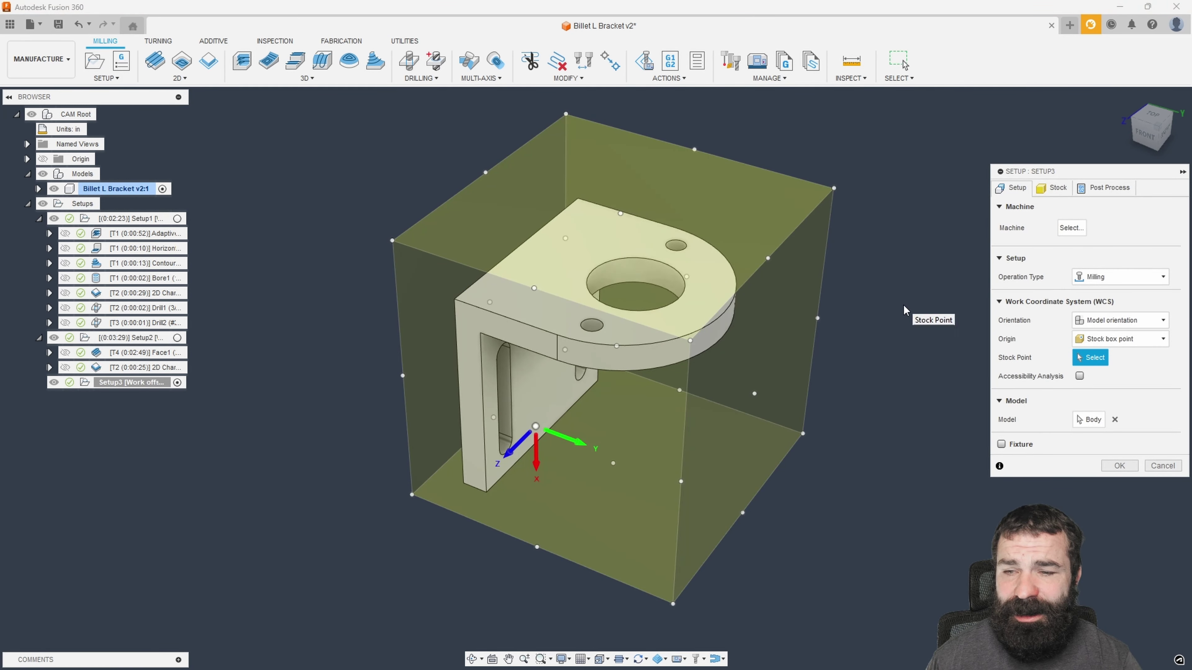
left_click(1105, 322)
left_click(1121, 348)
middle_click_drag(906, 398, 800, 330, "shift")
left_click(604, 412)
middle_click_drag(604, 413, 624, 454, "shift")
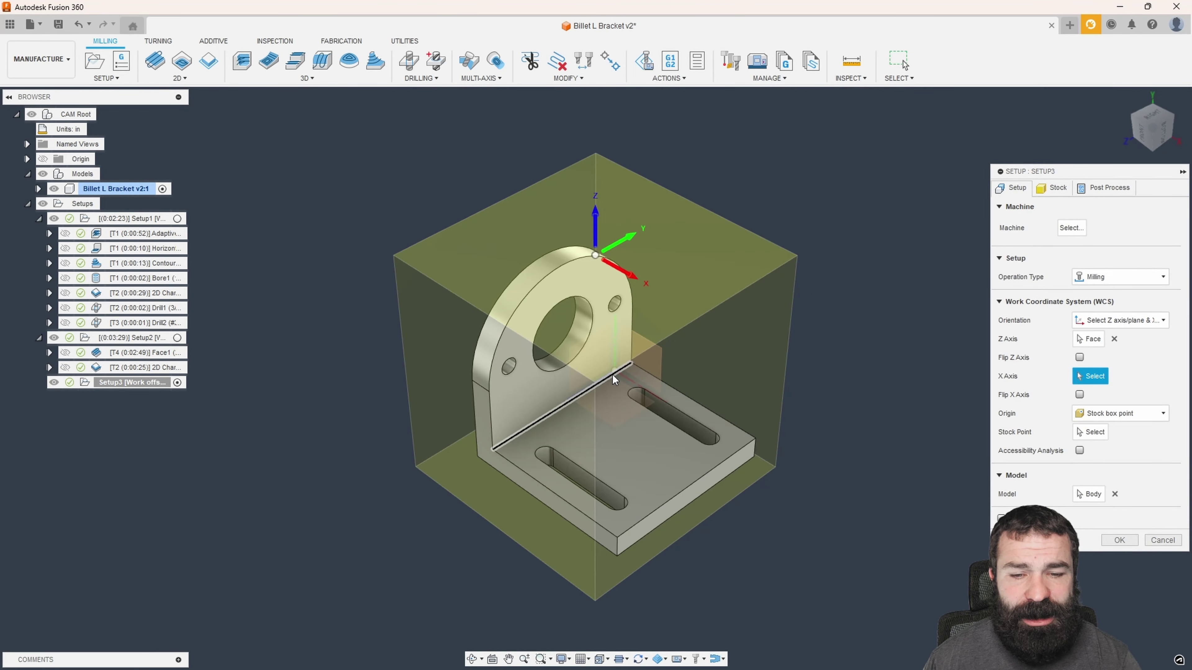
middle_click_drag(612, 378, 653, 412, "shift")
Step: Set the third setup's origin to the model origin and continue rest machining with stock from the preceding setup
left_click(1119, 413)
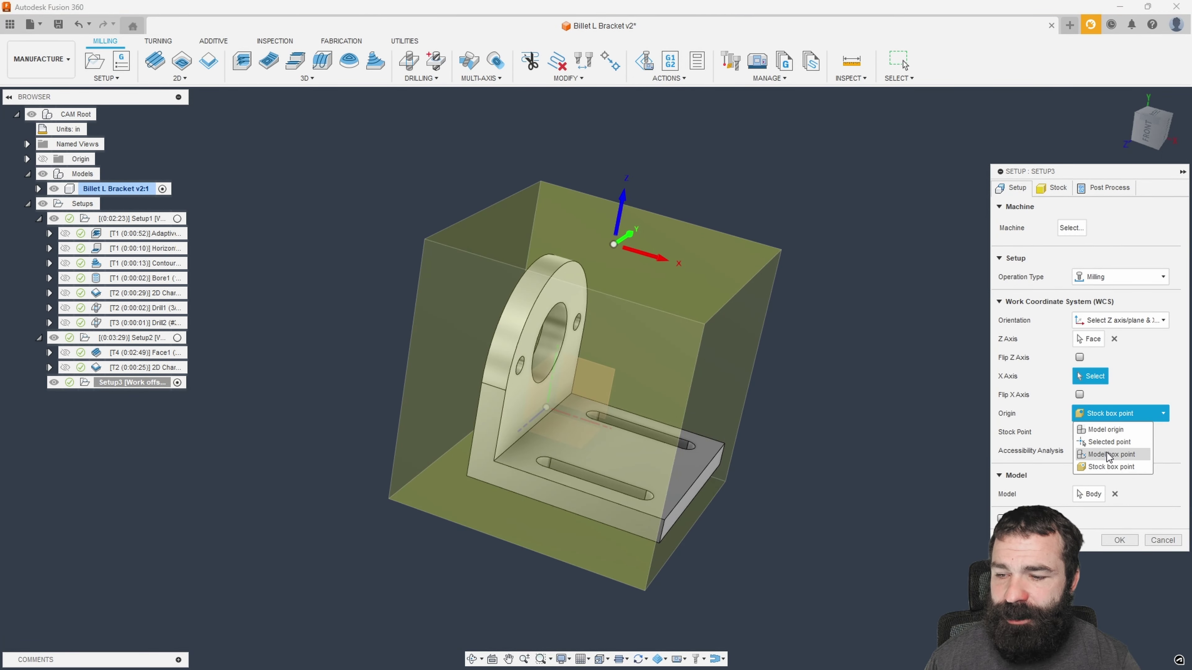
left_click(1106, 429)
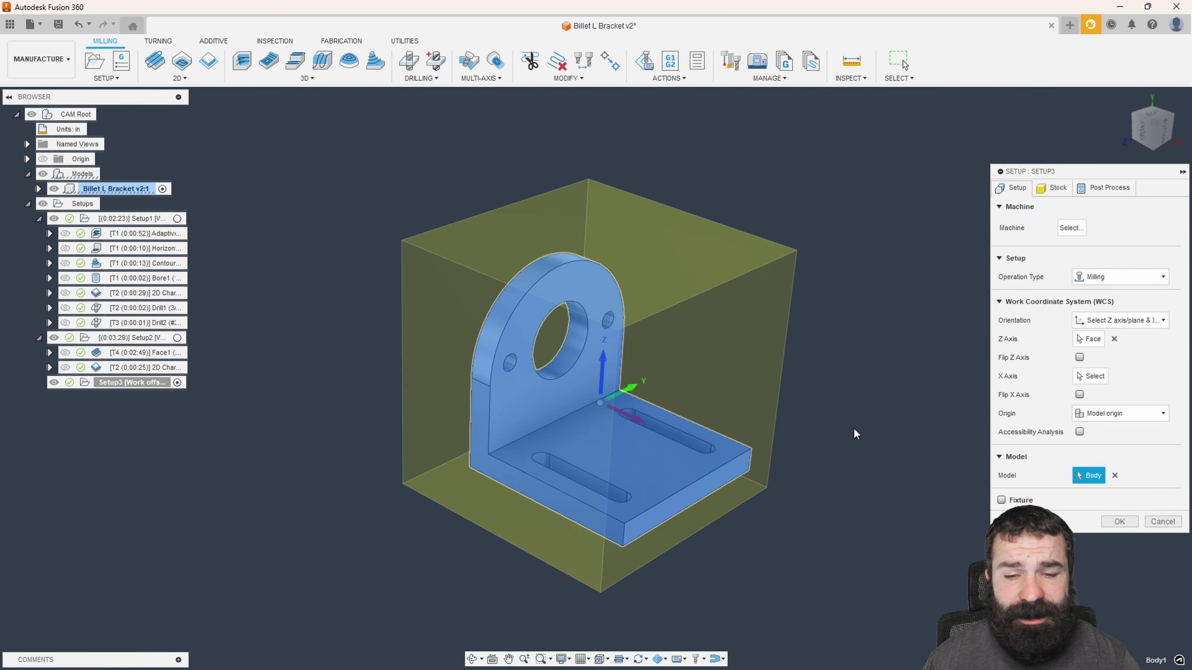
middle_click_drag(853, 427, 838, 420, "shift")
middle_click_drag(631, 421, 681, 442, "shift")
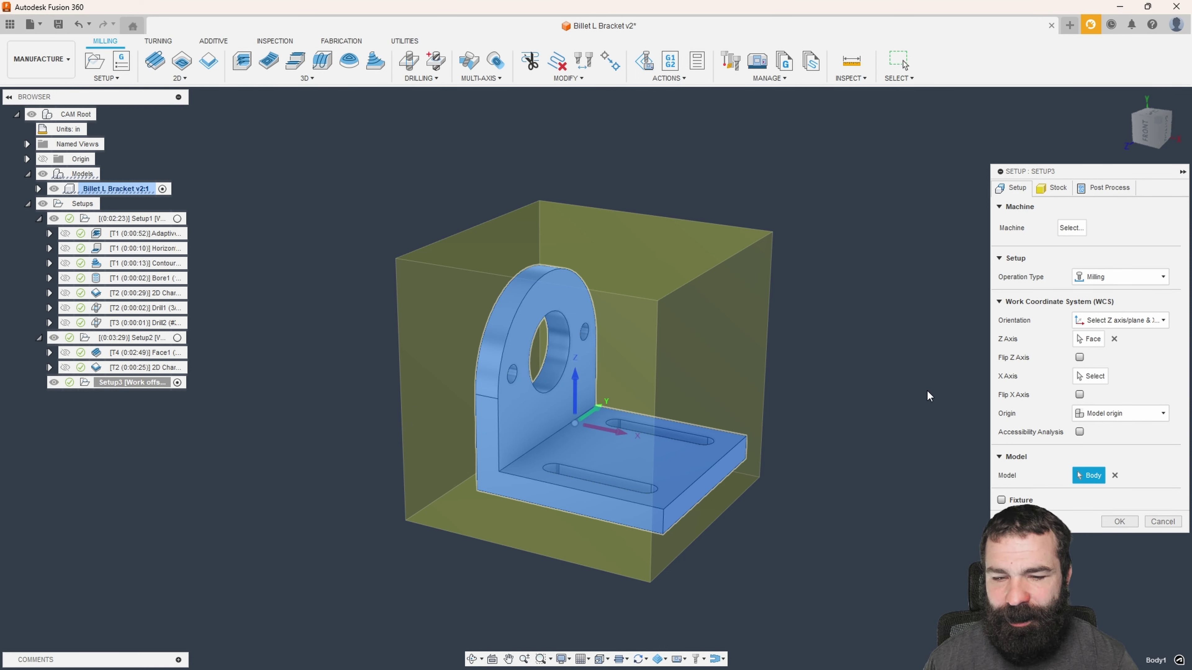
left_click(1052, 188)
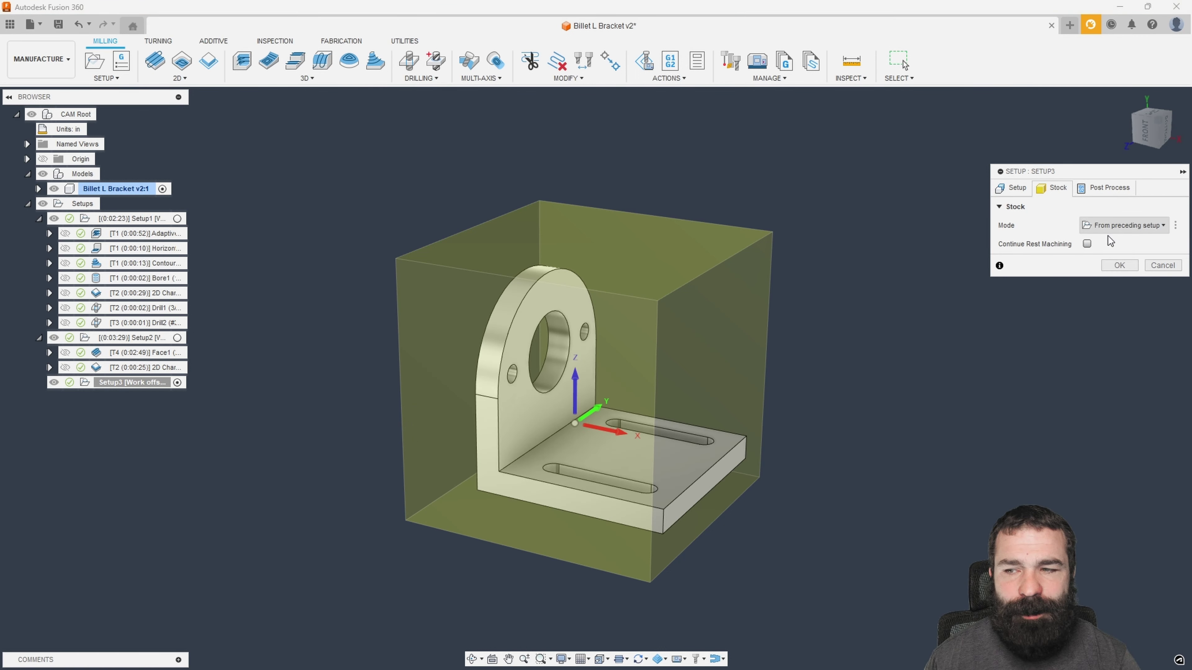
left_click(1121, 267)
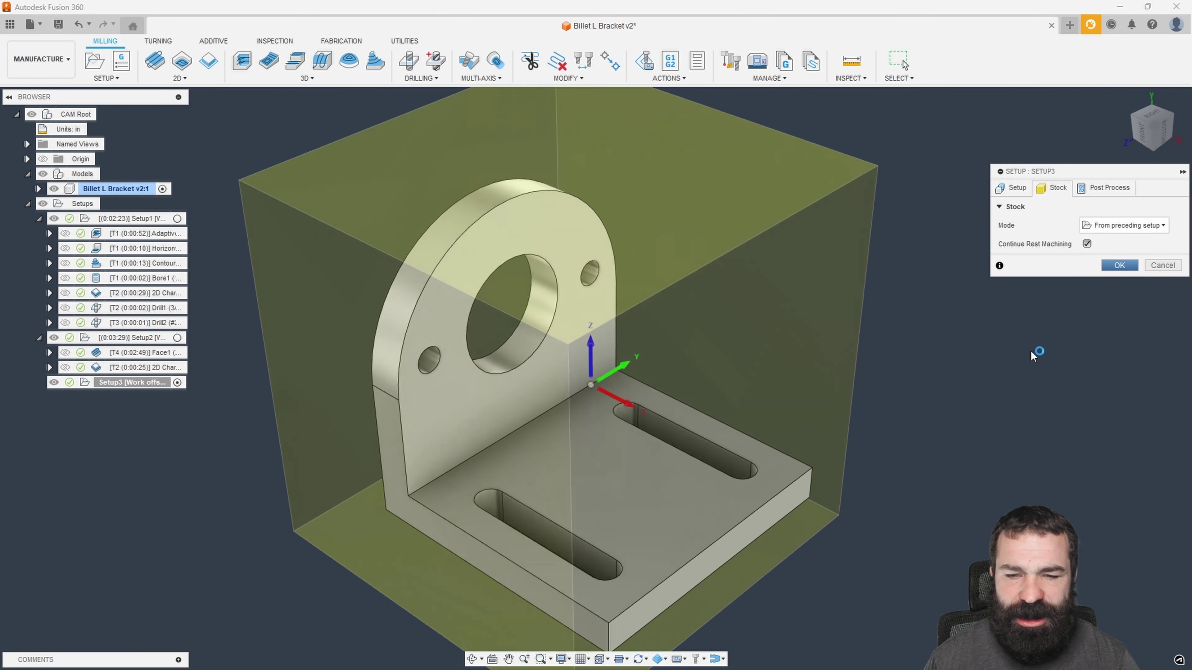
scroll(751, 323, "down", 3)
left_click(274, 434)
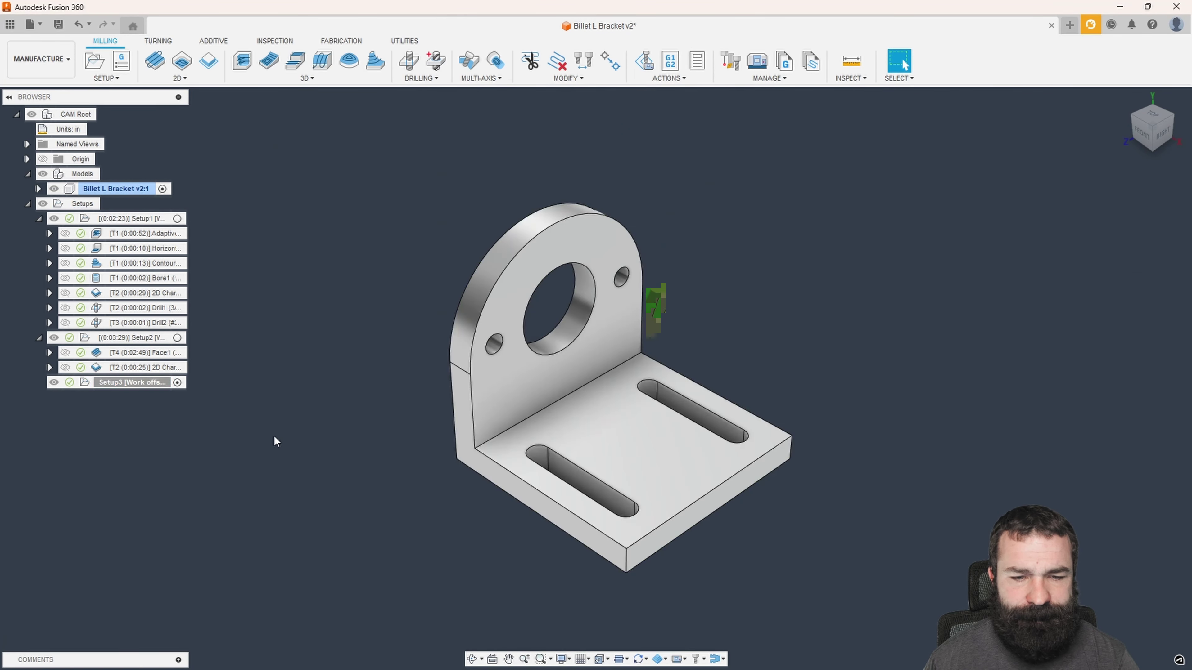
Step: Start a 2D Contour in the third setup with the 1/8" Flat Endmill from the Fusion 360 Library and its Aluminum - Slotting preset
left_click(118, 383)
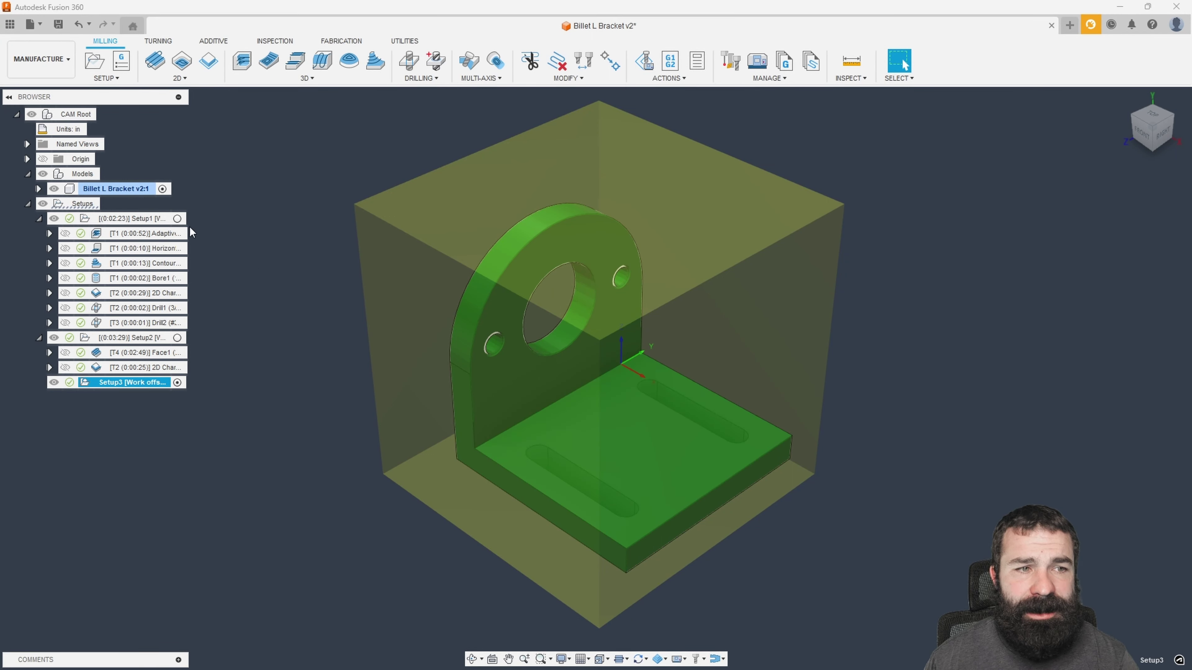
left_click(209, 62)
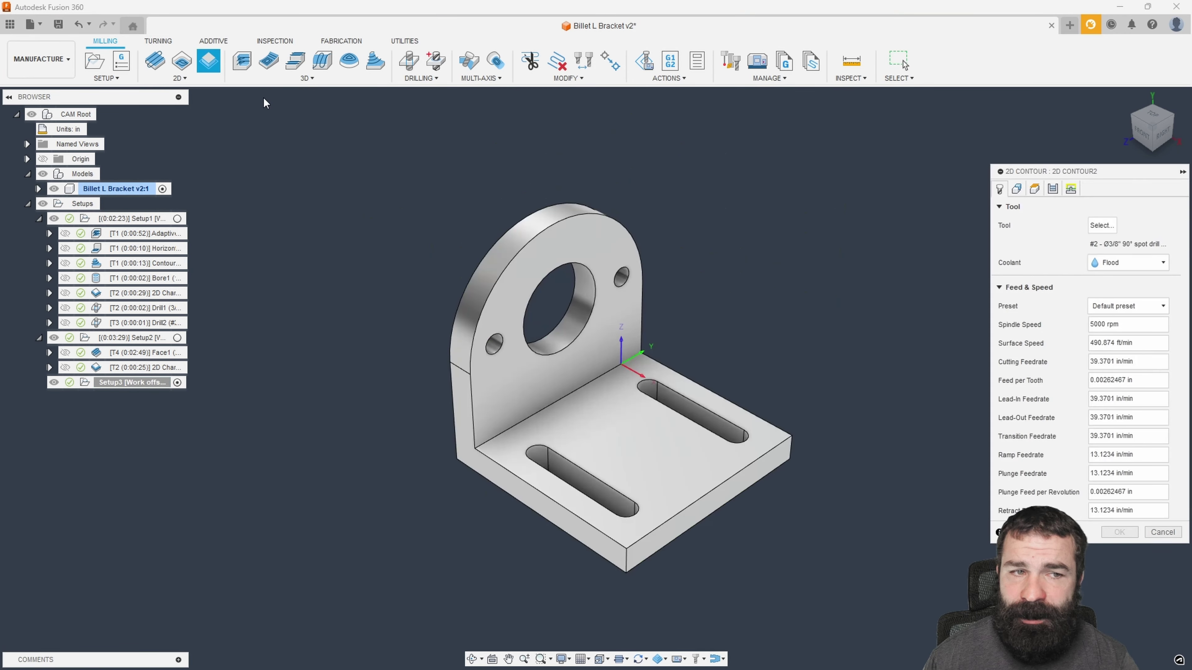
left_click(1100, 225)
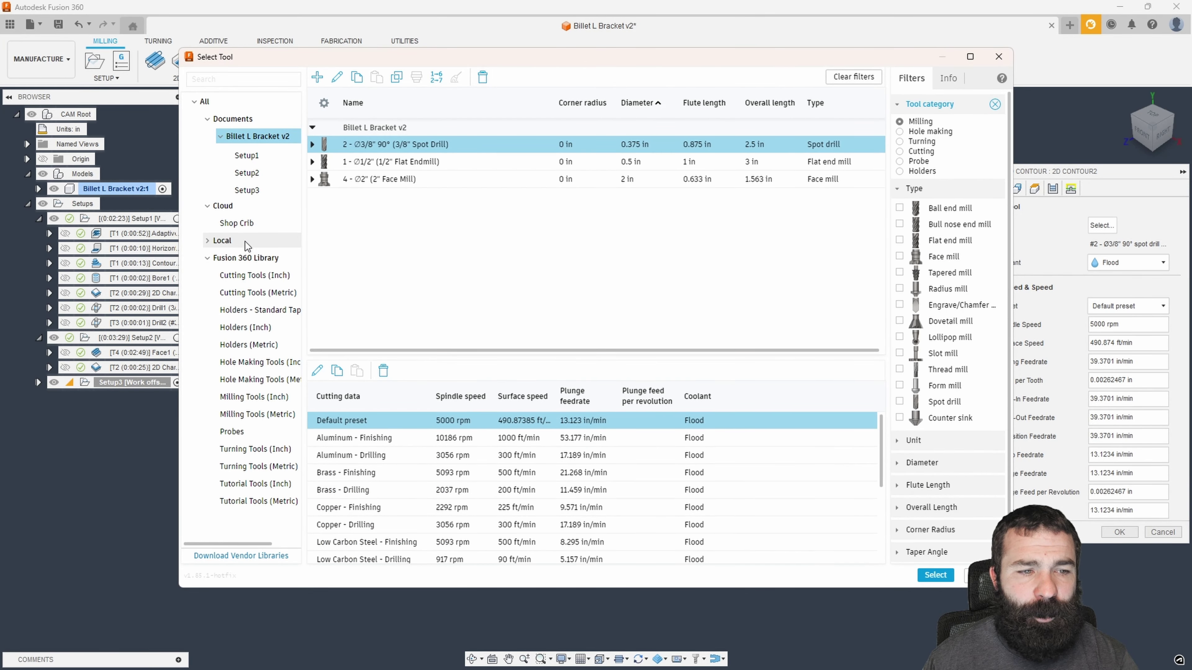
left_click(244, 257)
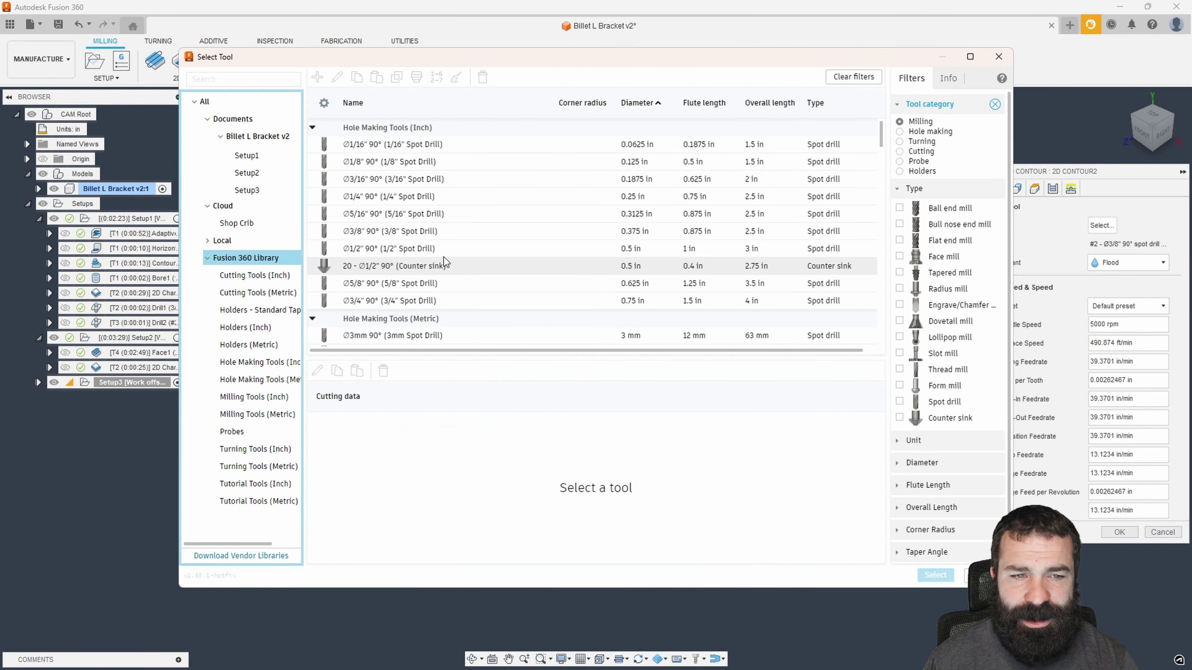
left_click(429, 164)
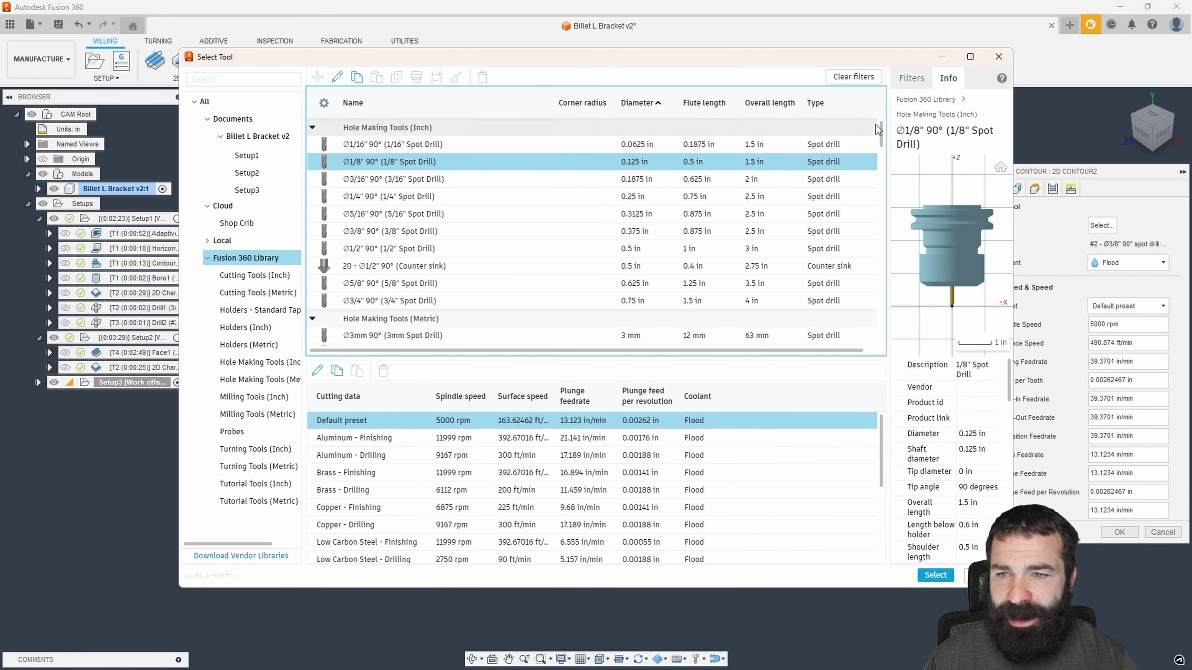
left_click(911, 79)
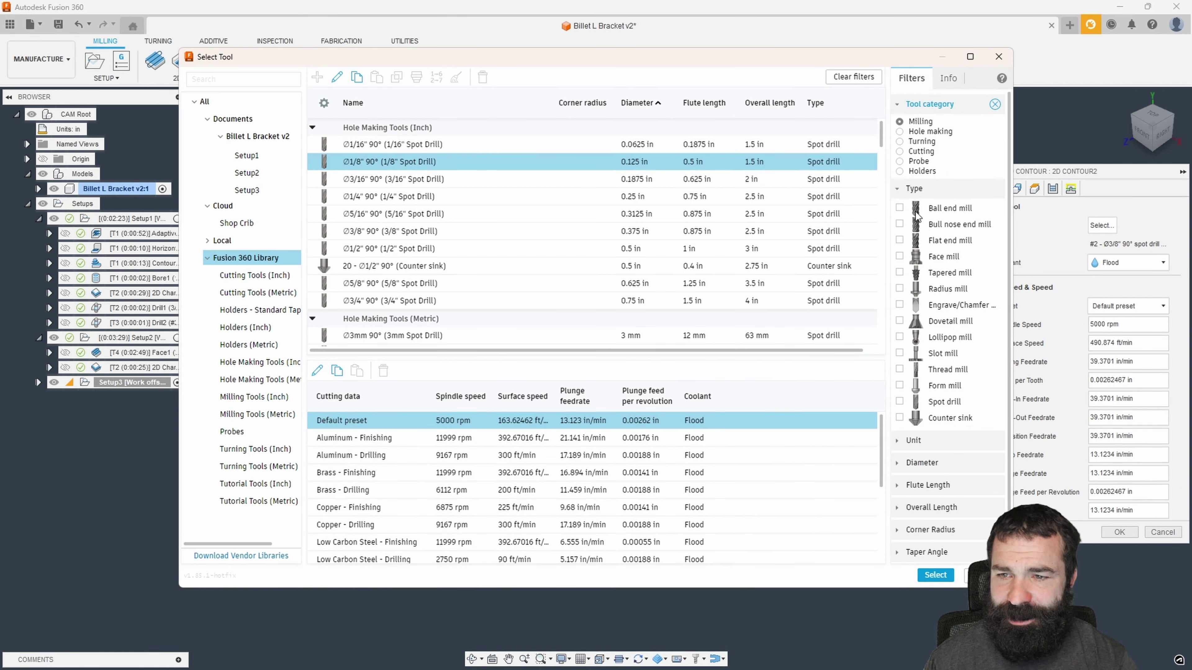
left_click(899, 241)
left_click(415, 164)
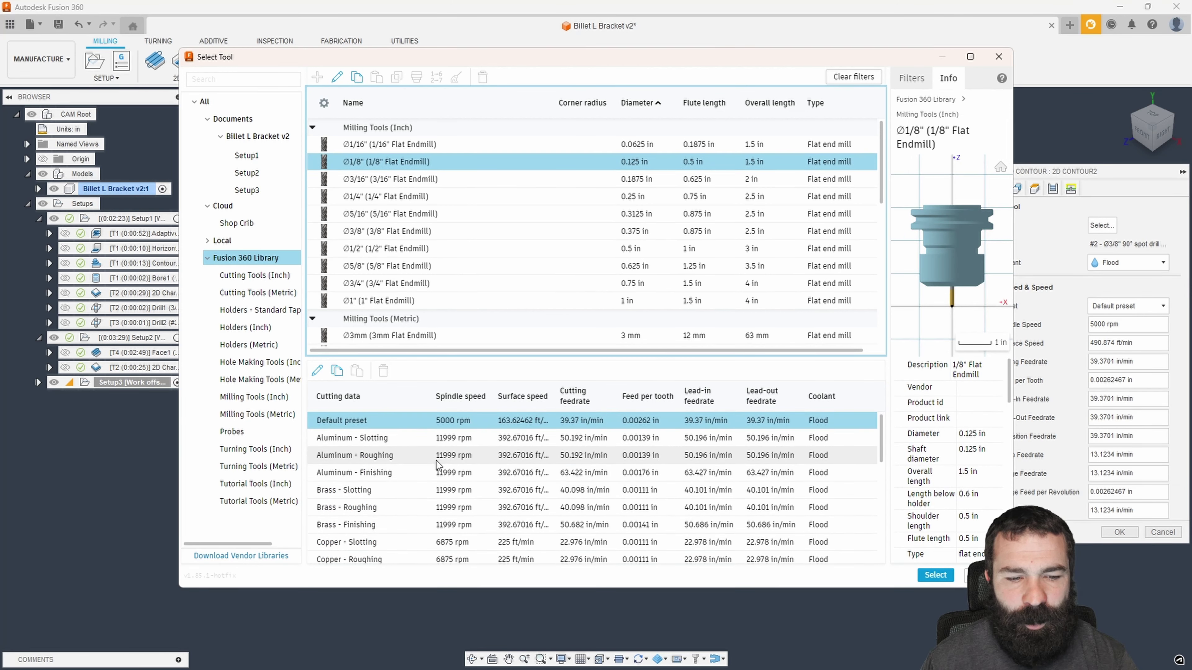
left_click(442, 441)
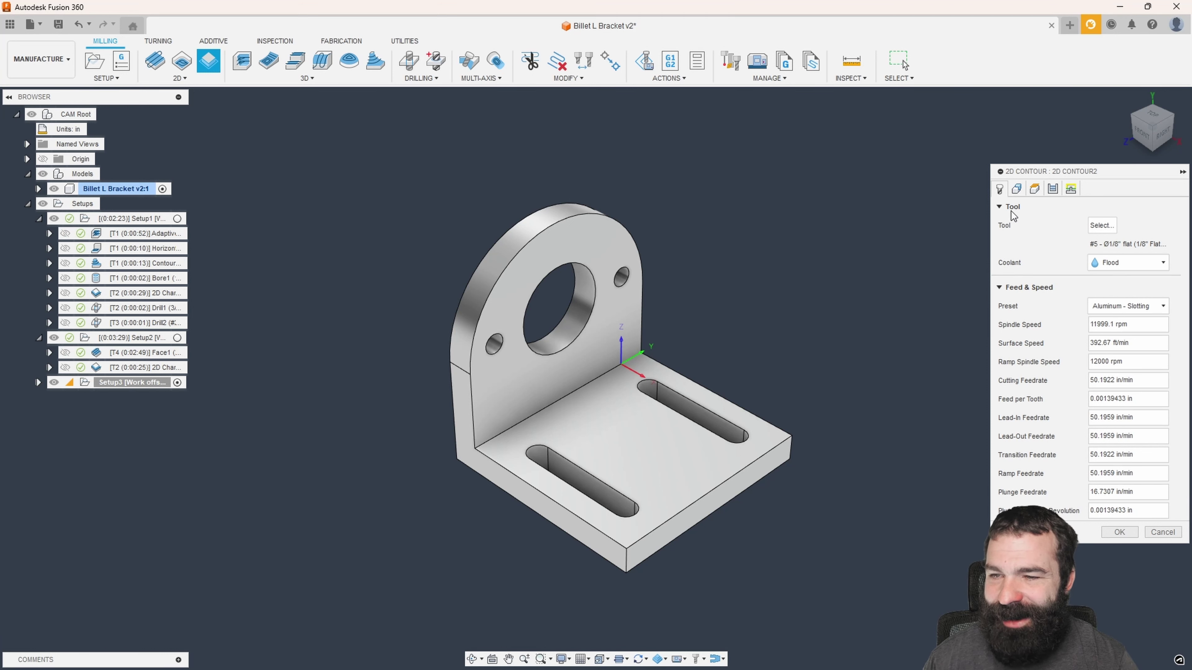
Step: Select the lower edges of both slots in the plate as closed machining contours
left_click(1019, 190)
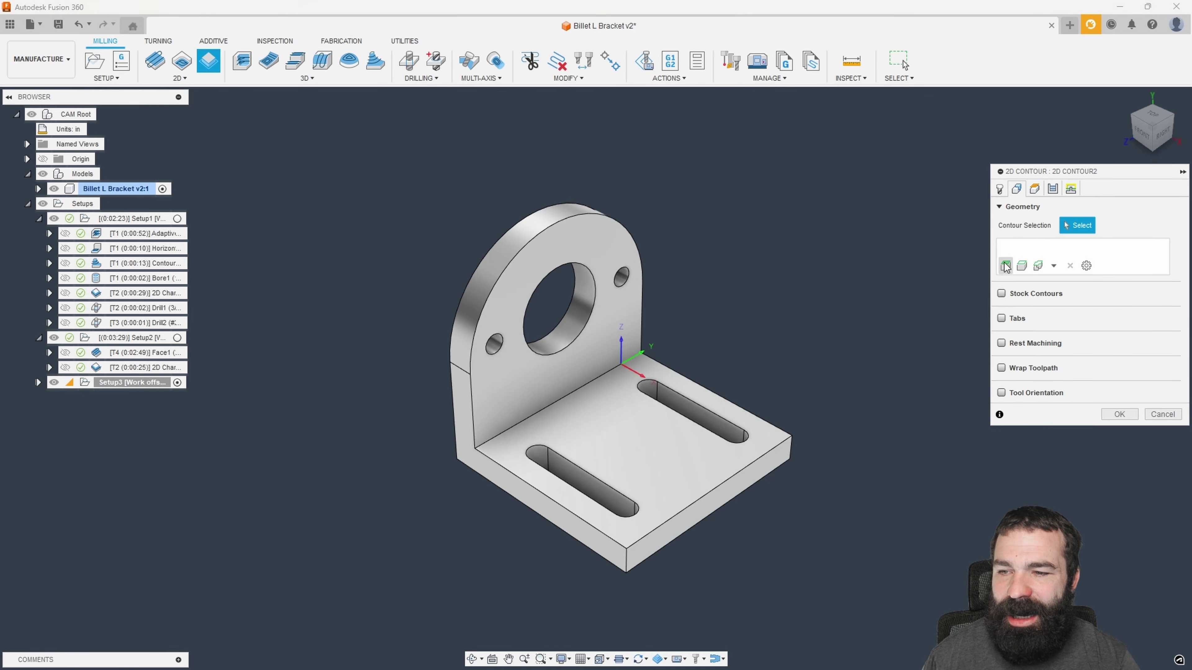
middle_click_drag(671, 326, 644, 357, "shift")
scroll(674, 380, "up", 3)
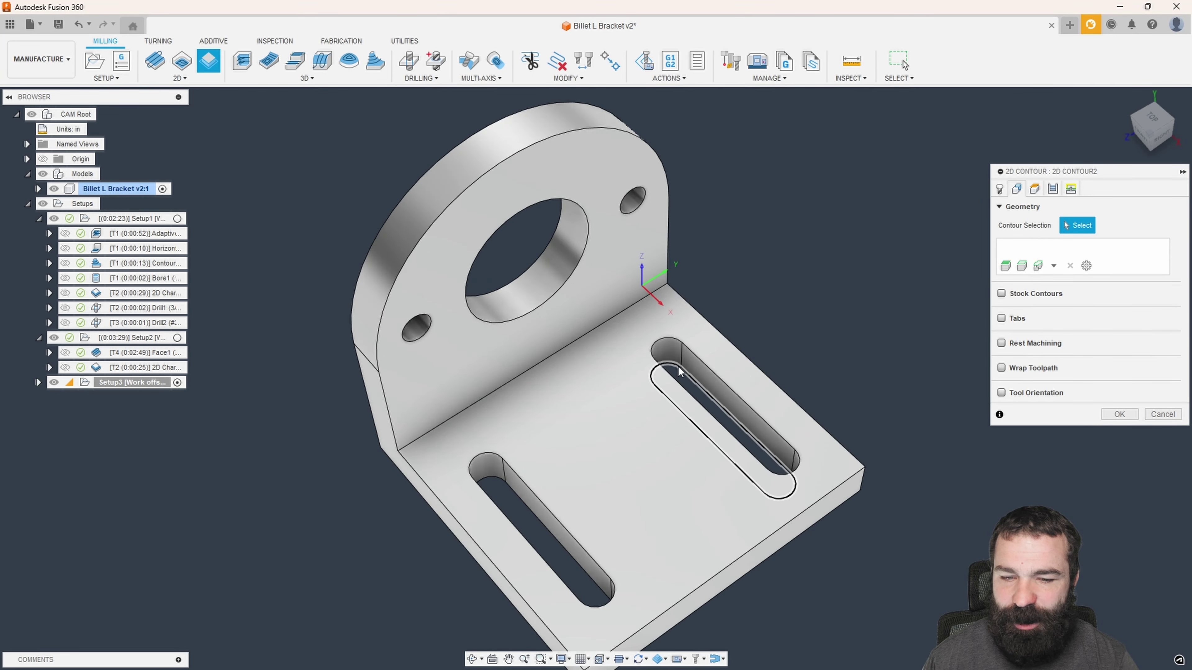
left_click(676, 371)
left_click(493, 481)
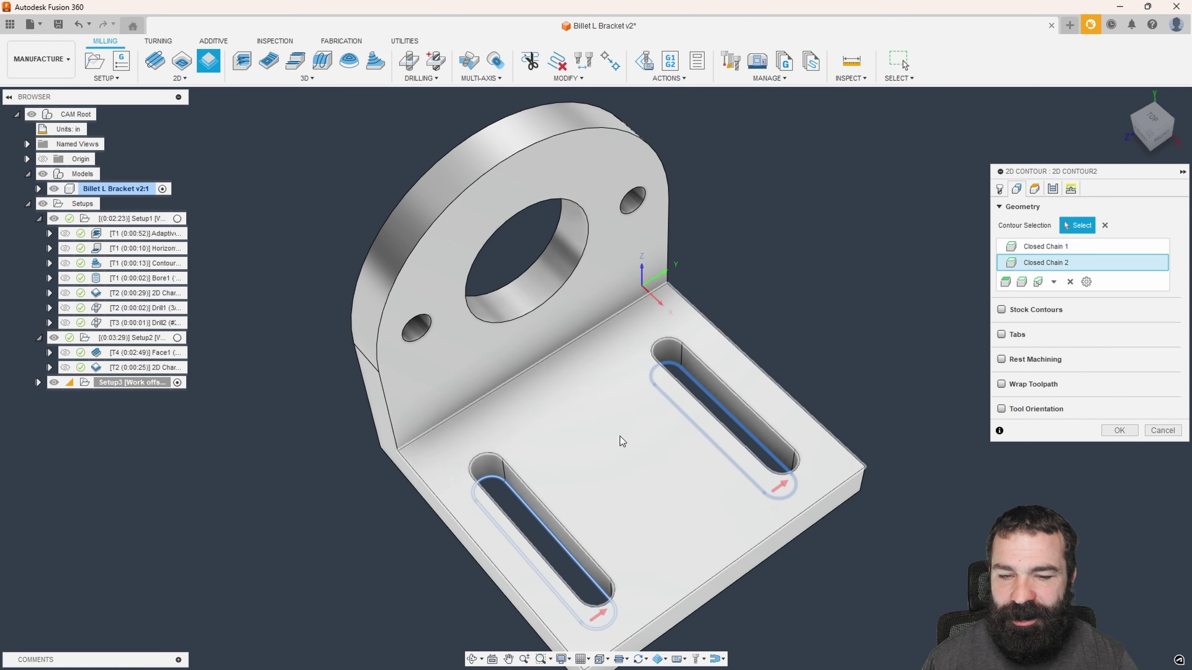
middle_click_drag(620, 439, 612, 405, "shift")
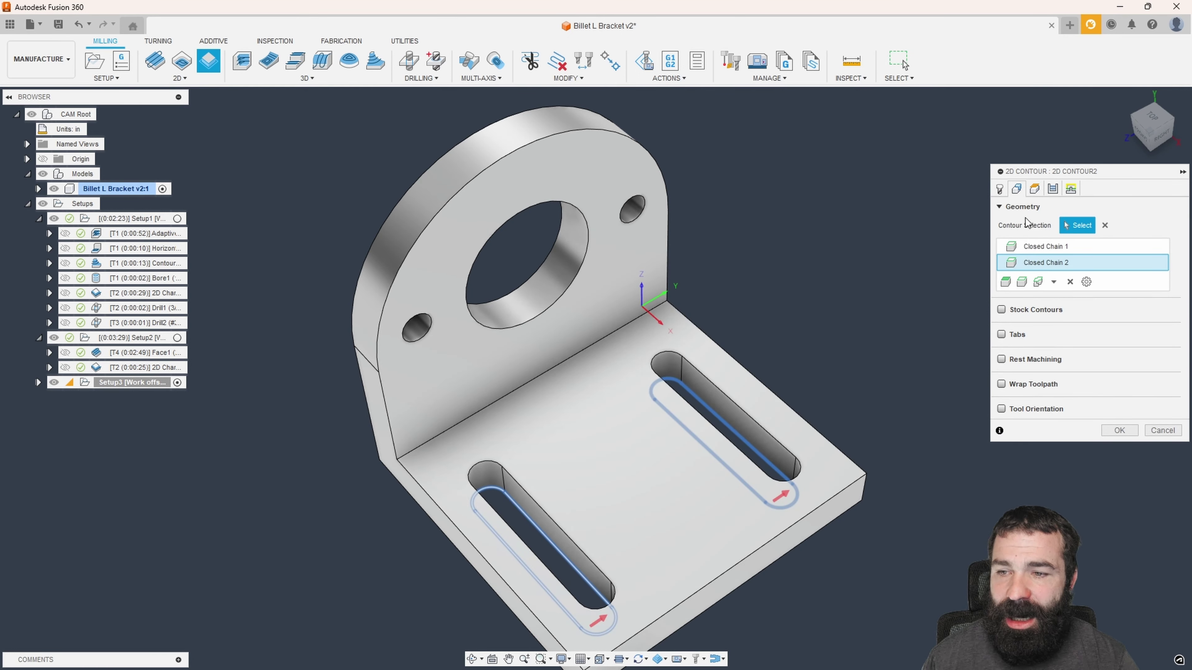
Step: Set the contour's bottom height offset to -0.02 in, keeping the default linking settings, and generate the slot toolpath
left_click(1035, 190)
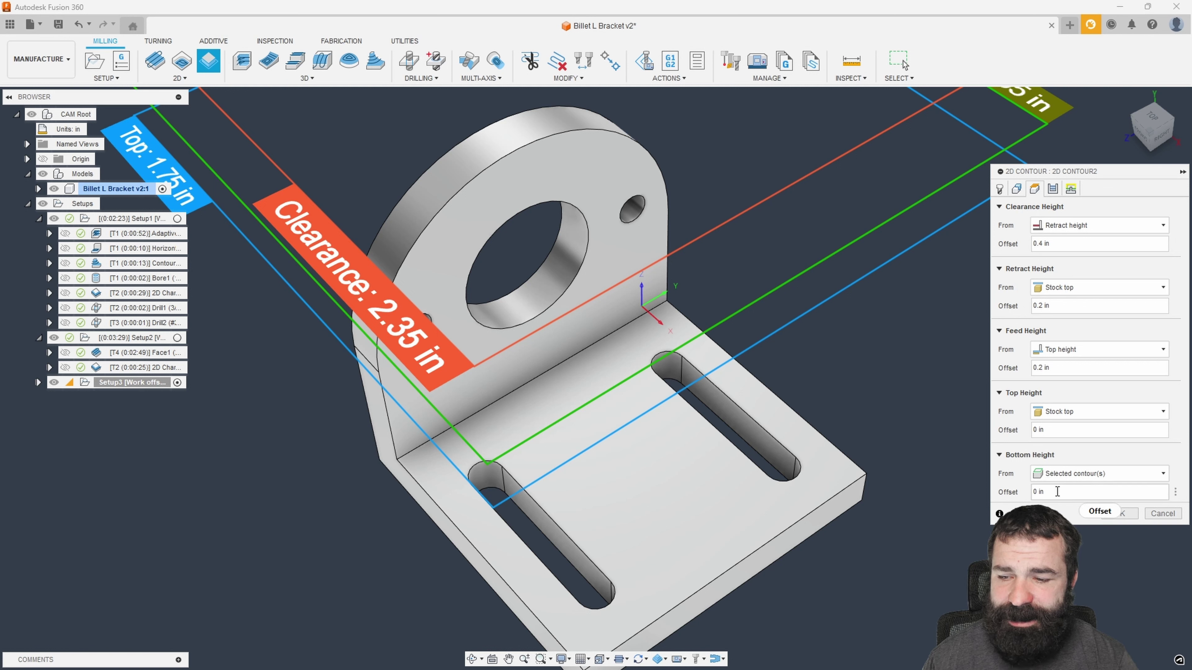
type("-.02")
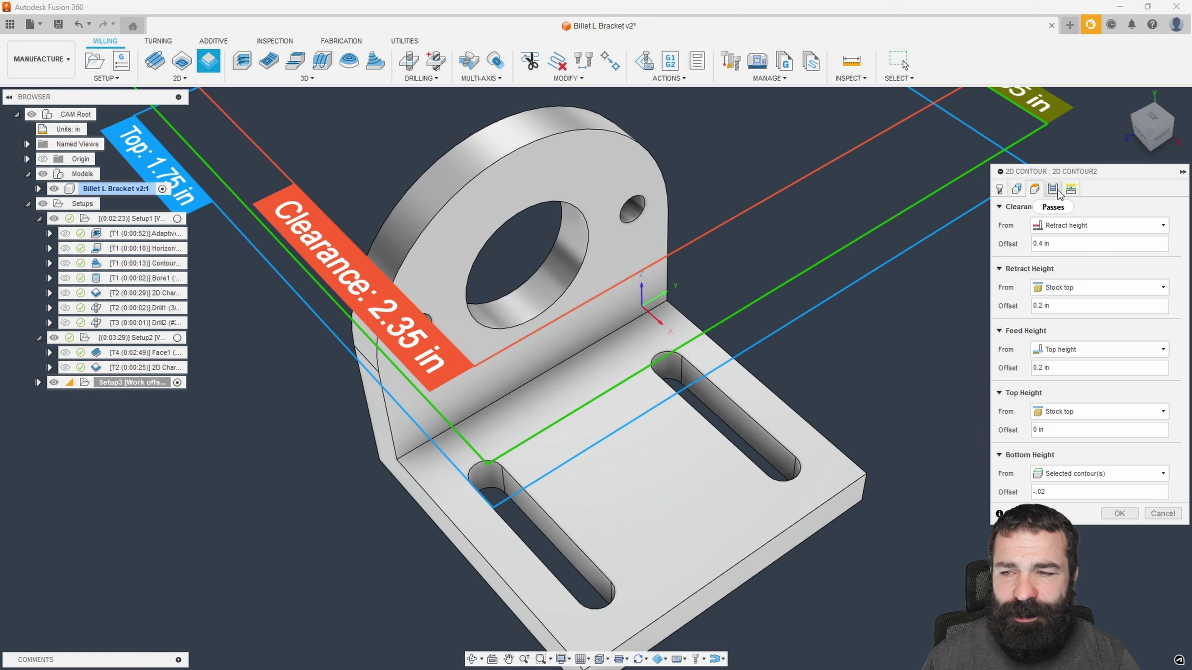
left_click(1070, 190)
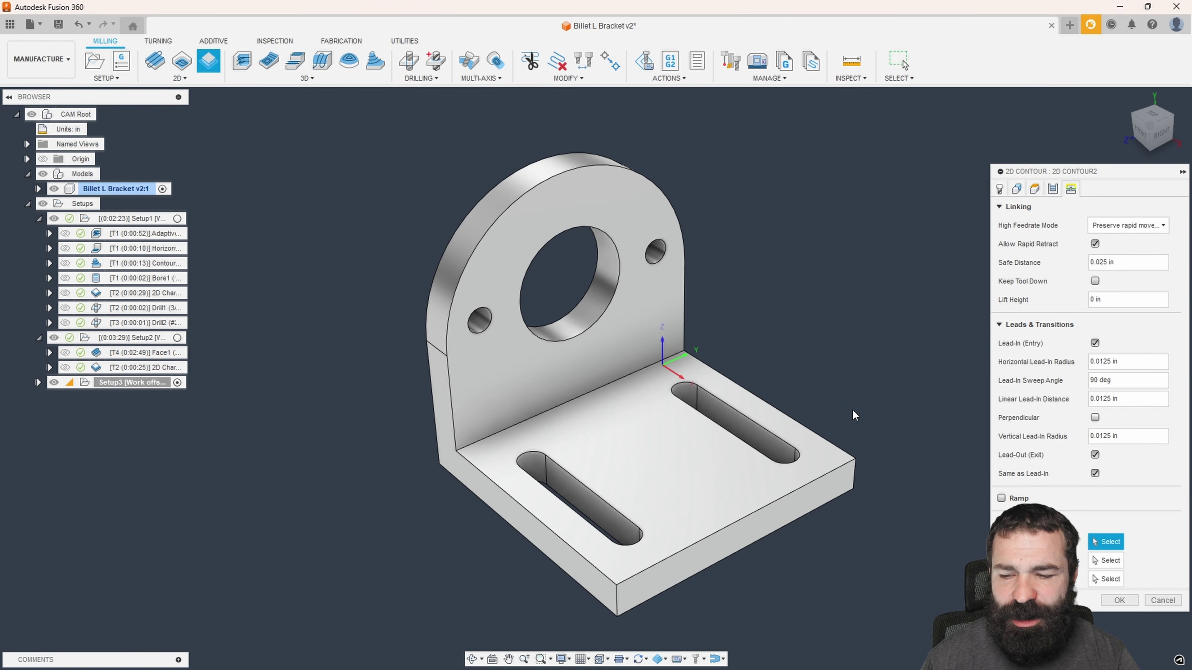
left_click(1120, 602)
middle_click_drag(1040, 526, 1004, 531, "shift")
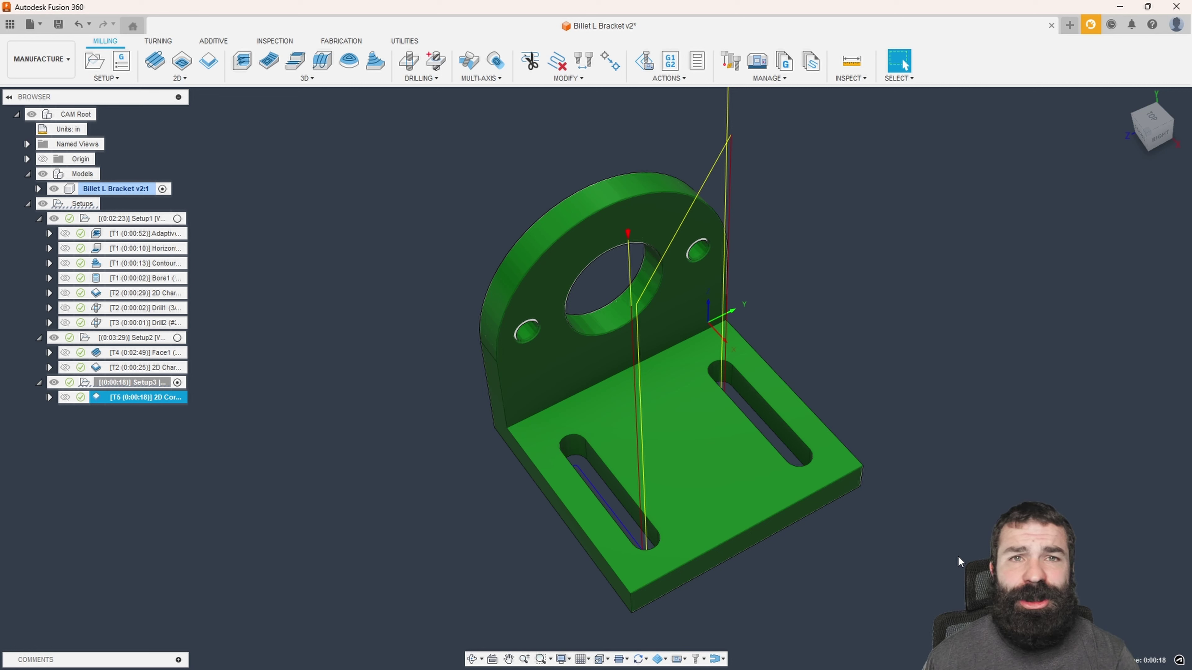
Step: Turn off lead-in and lead-out for the slot contour, enable ramping at a 2 deg angle, and regenerate the toolpath
double_click(95, 395)
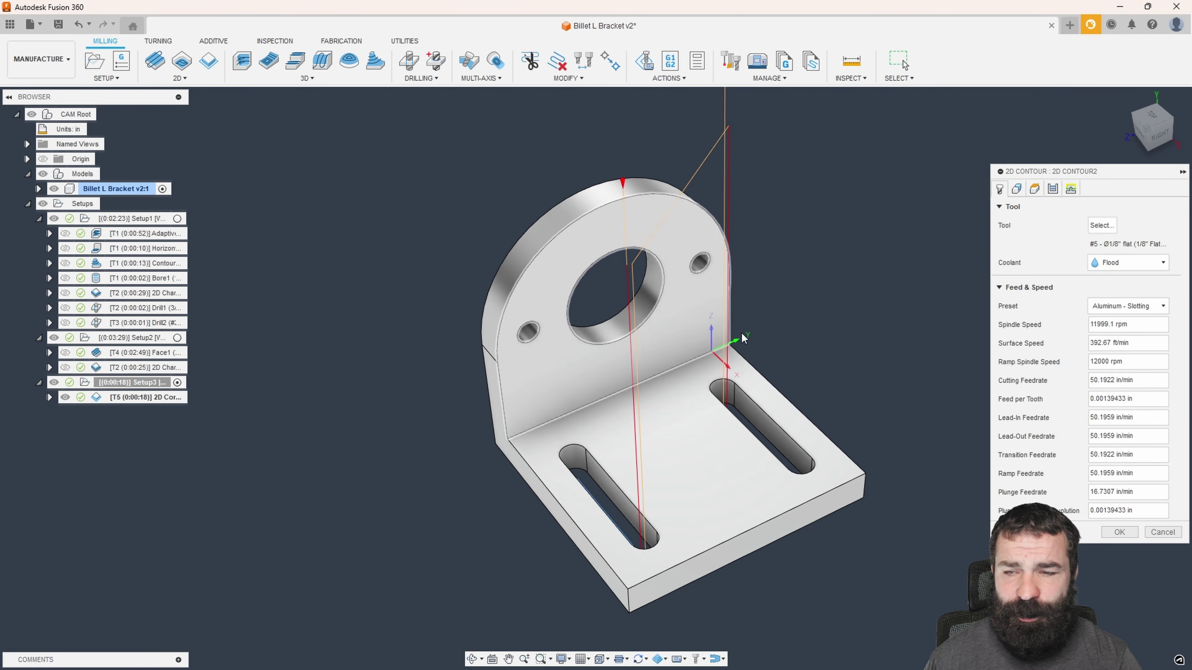
left_click(1070, 188)
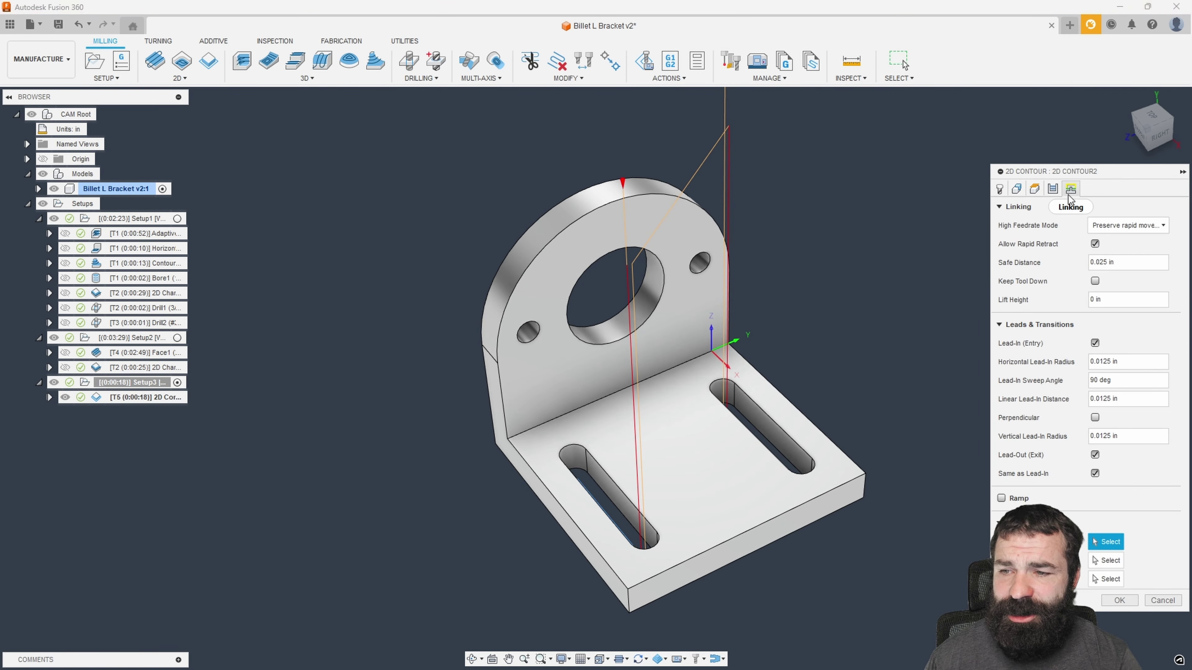
left_click(1095, 342)
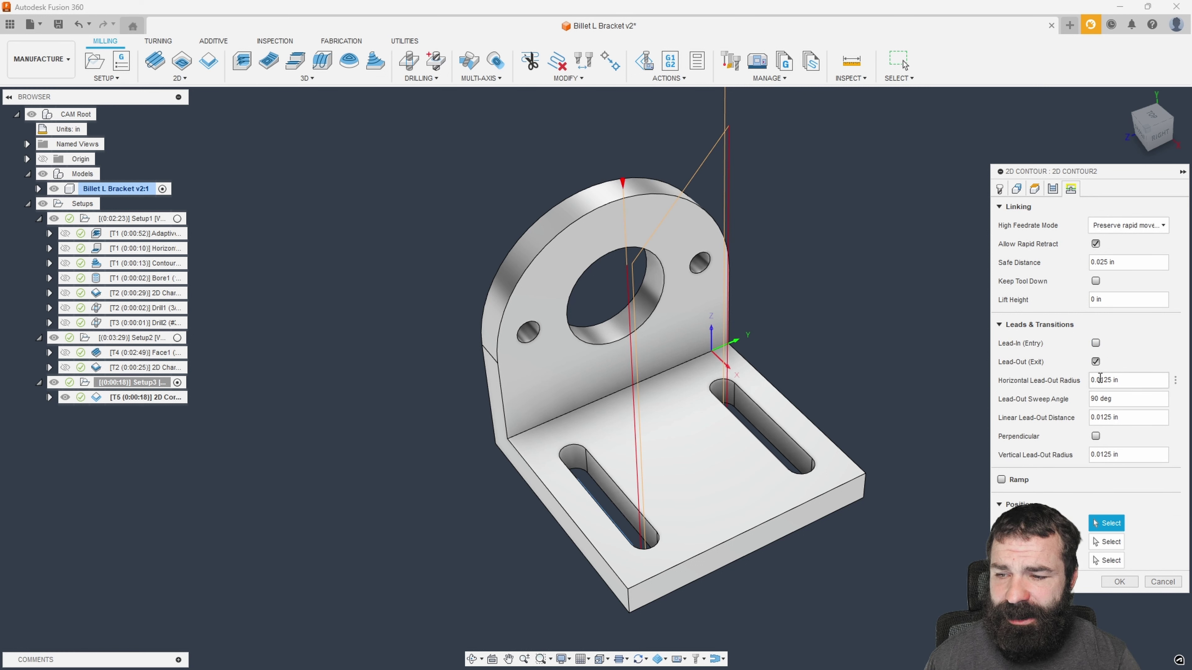
left_click(1095, 362)
left_click(1001, 386)
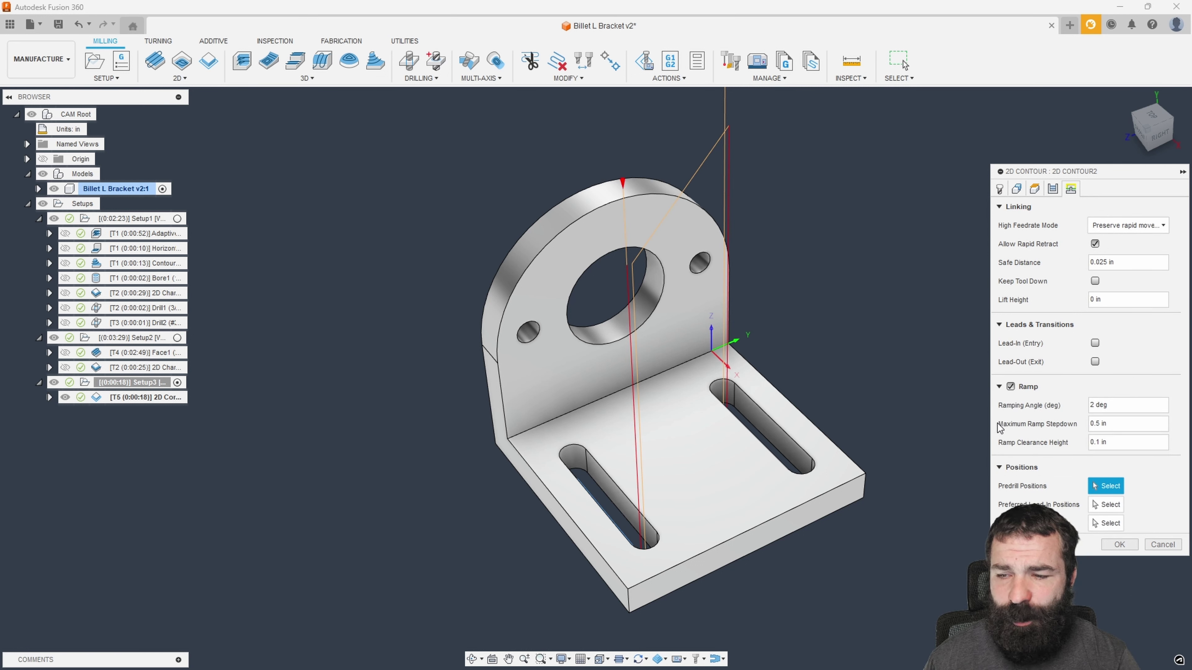
left_click(1126, 404)
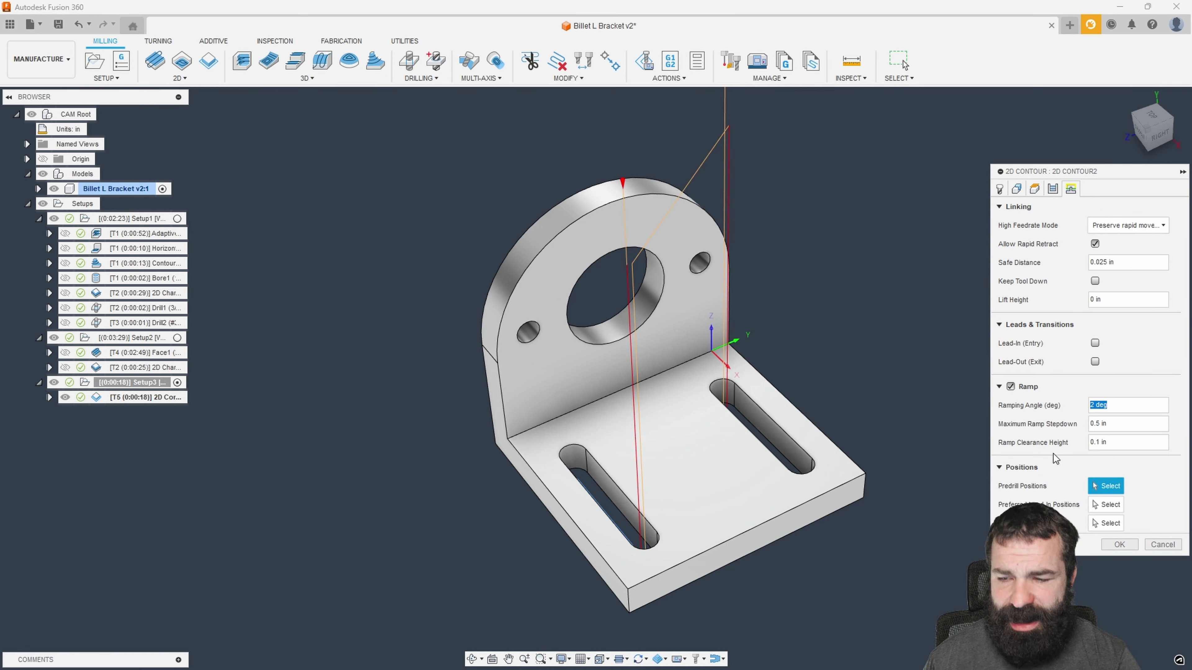
left_click(1120, 544)
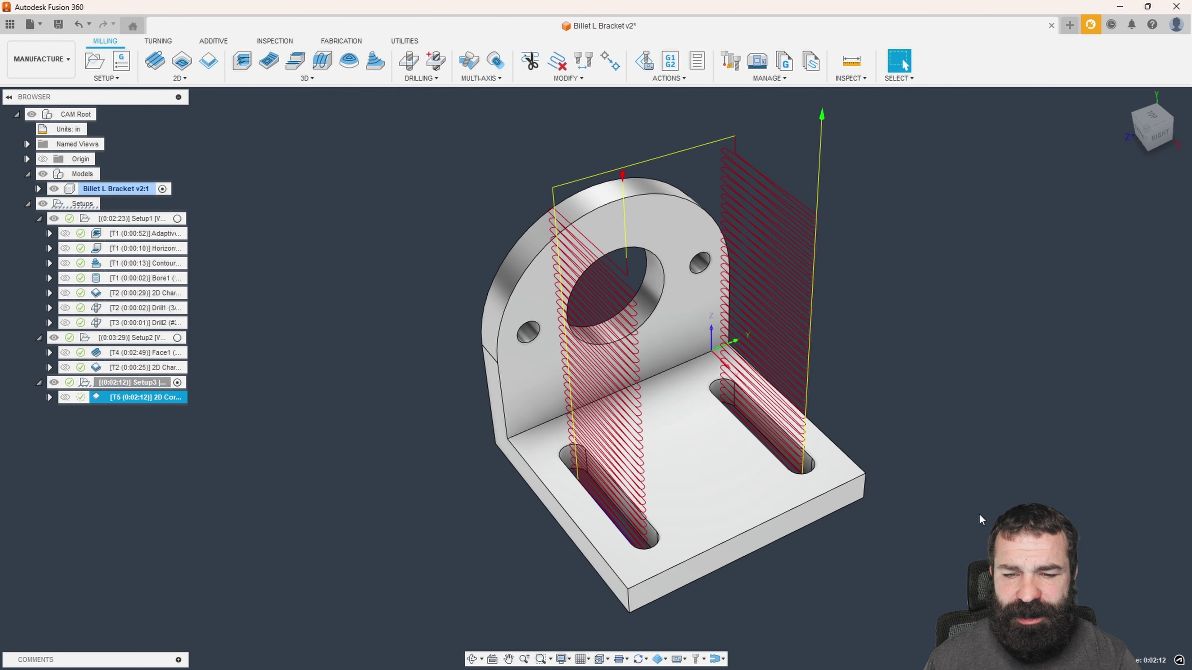
Step: Set the slot contour's top height from a selection on the plate's upper face and regenerate the toolpath
middle_click_drag(976, 508, 974, 492, "shift")
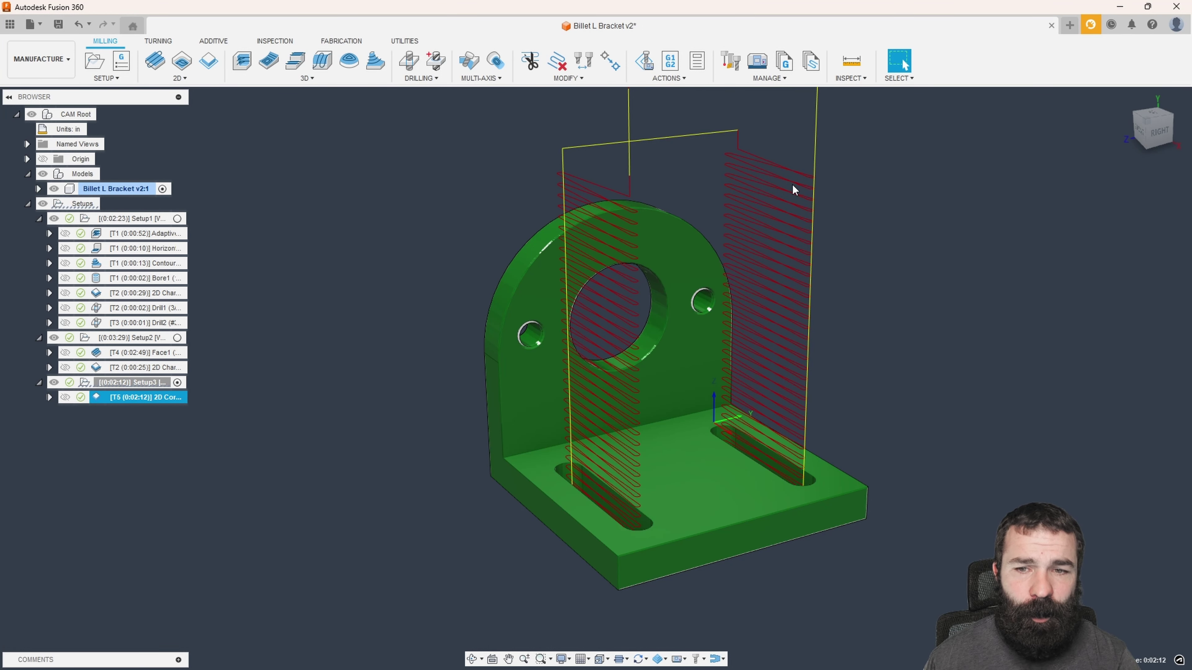
middle_click_drag(788, 180, 814, 460, "shift")
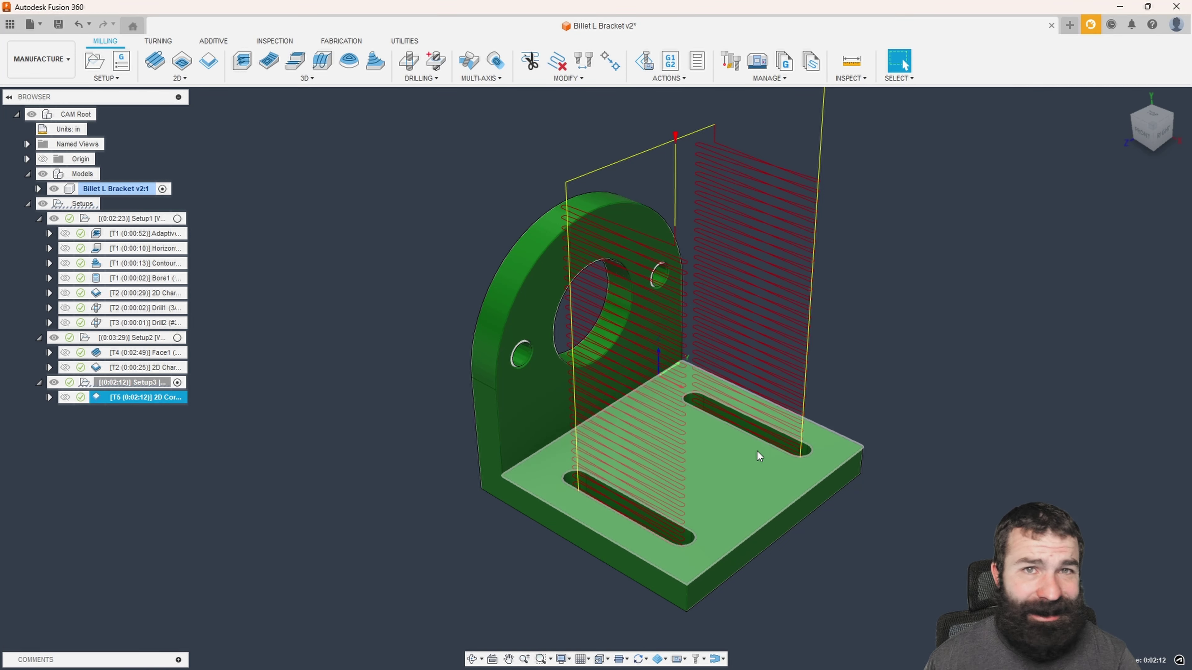
double_click(96, 397)
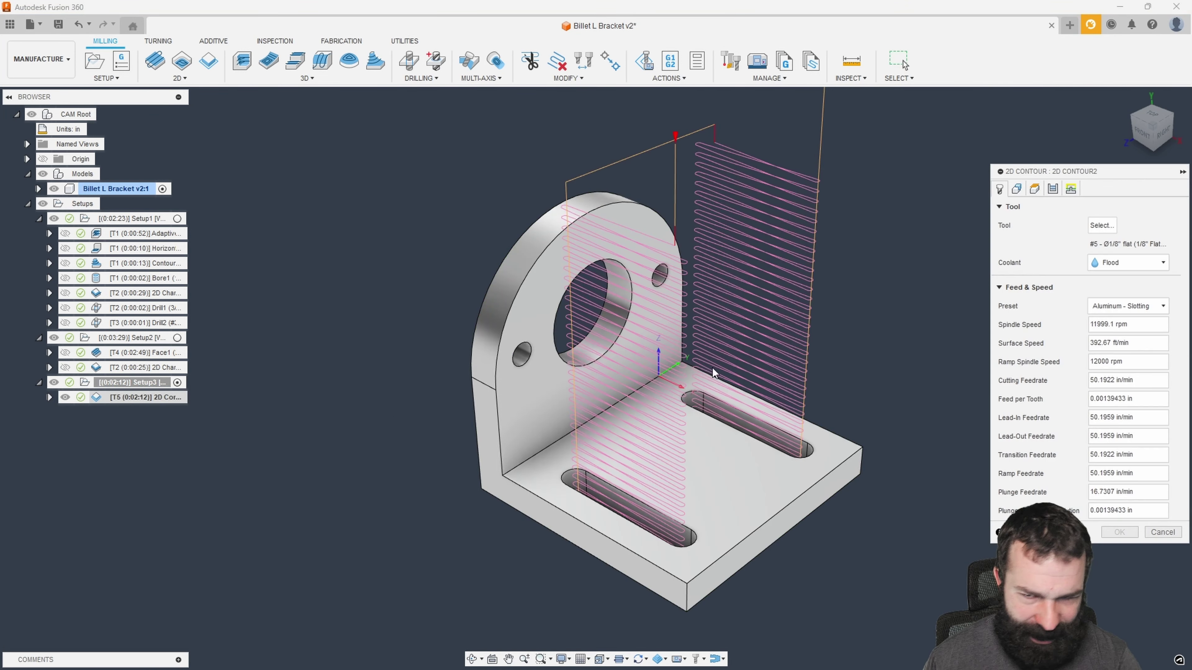
left_click(1035, 188)
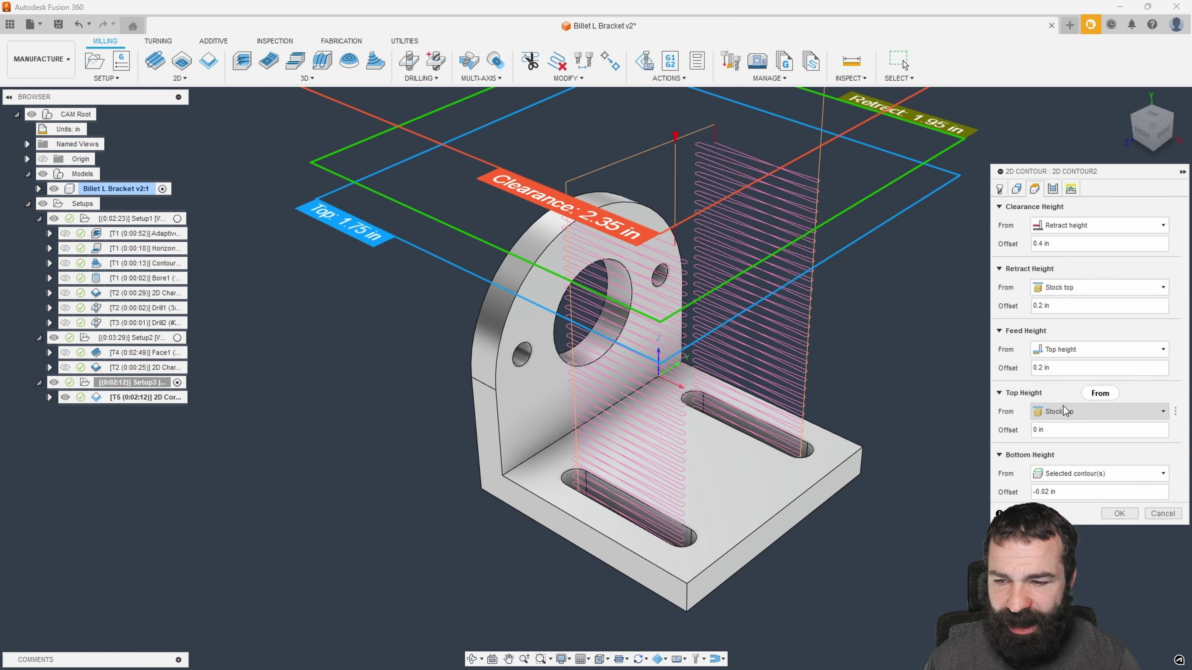
left_click(1056, 412)
left_click(1079, 539)
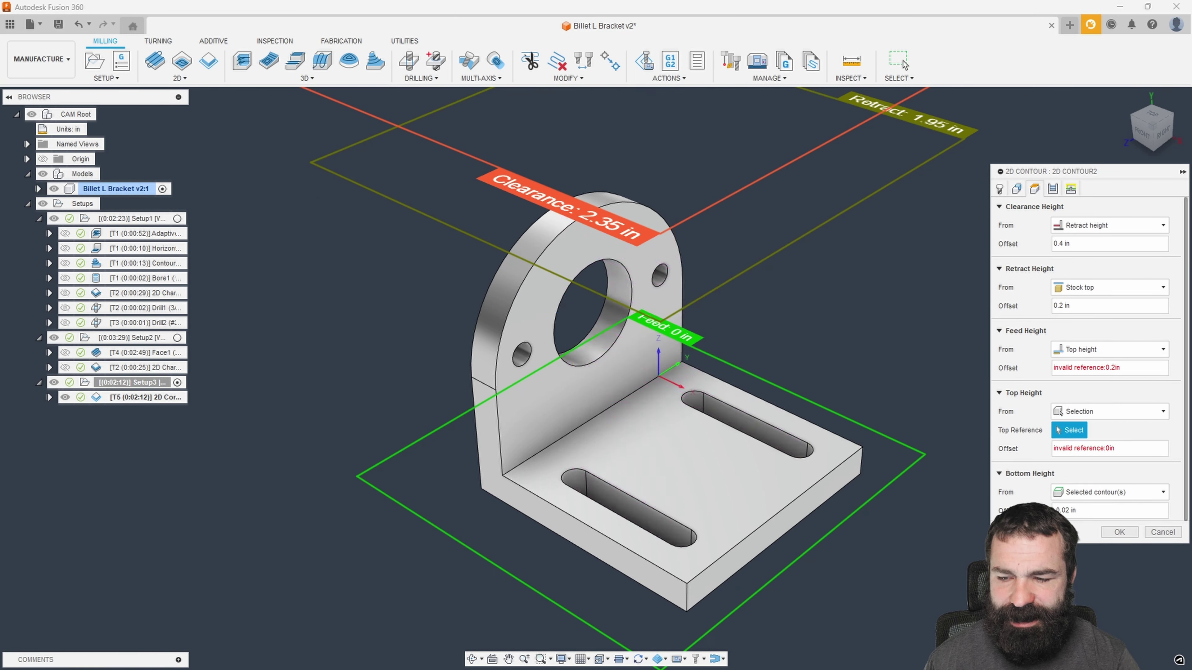
left_click(758, 493)
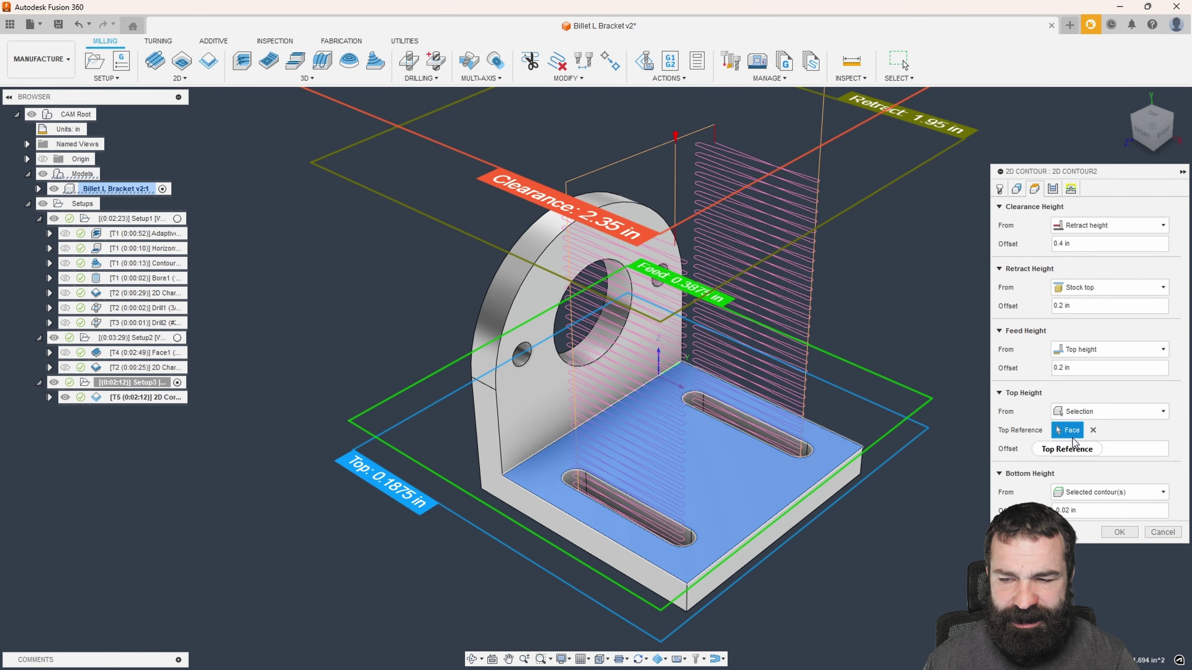
left_click(1119, 532)
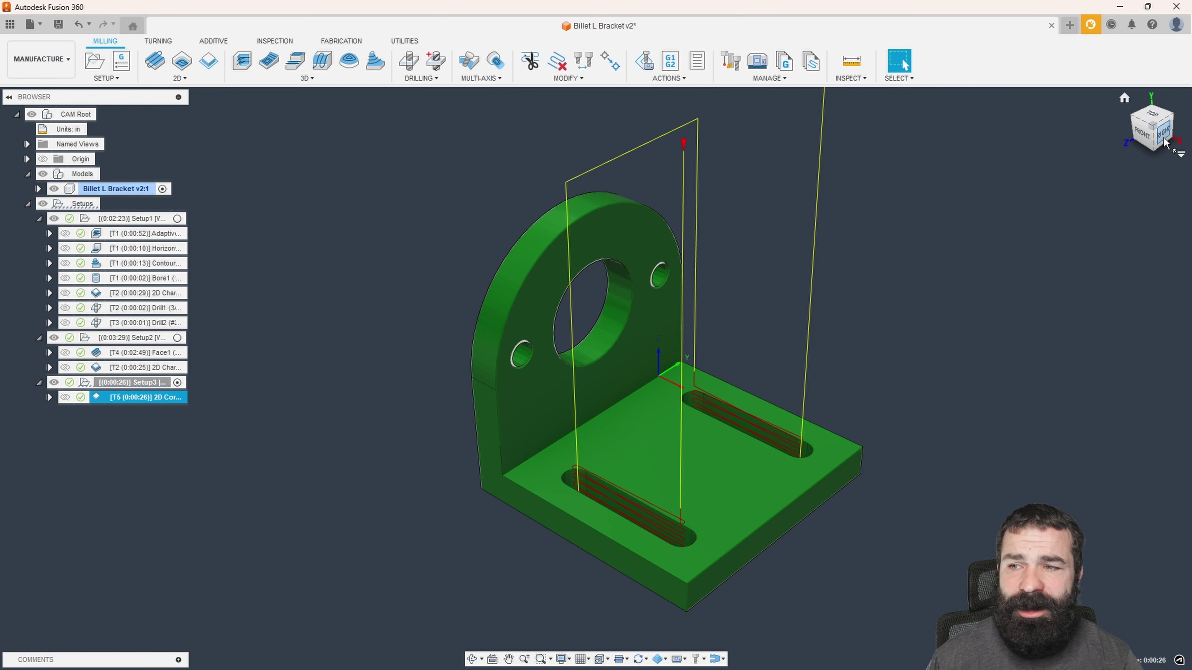
Step: Copy the second setup's 2D Chamfer operation into the third setup
left_click(1150, 145)
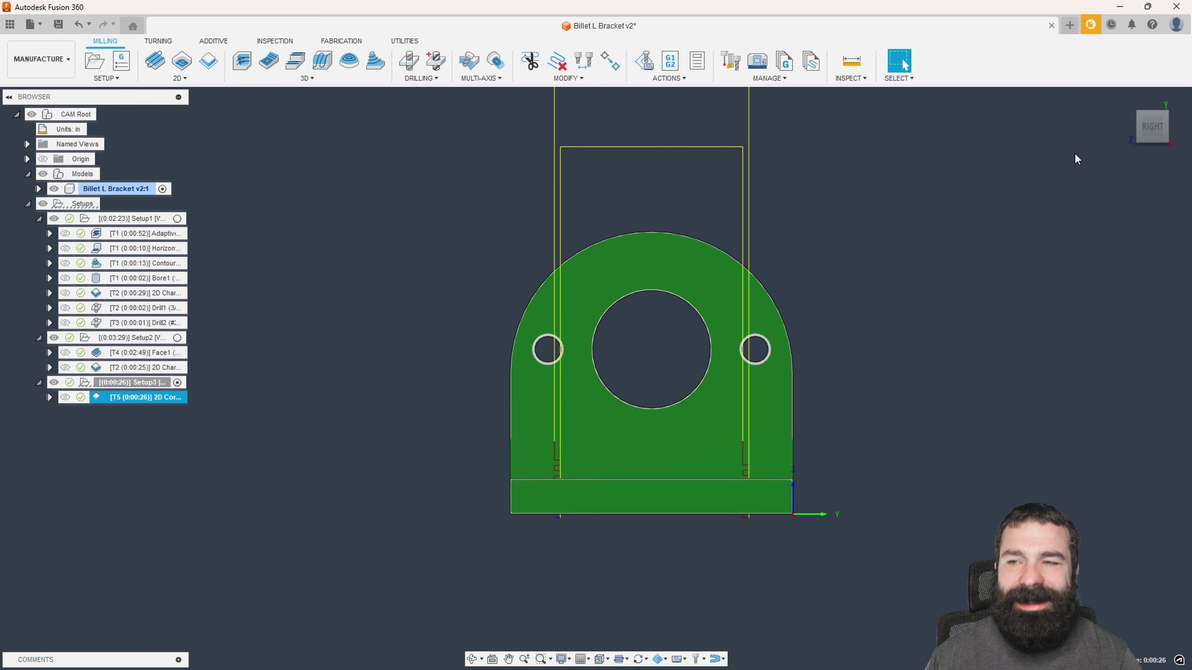
left_click(1138, 114)
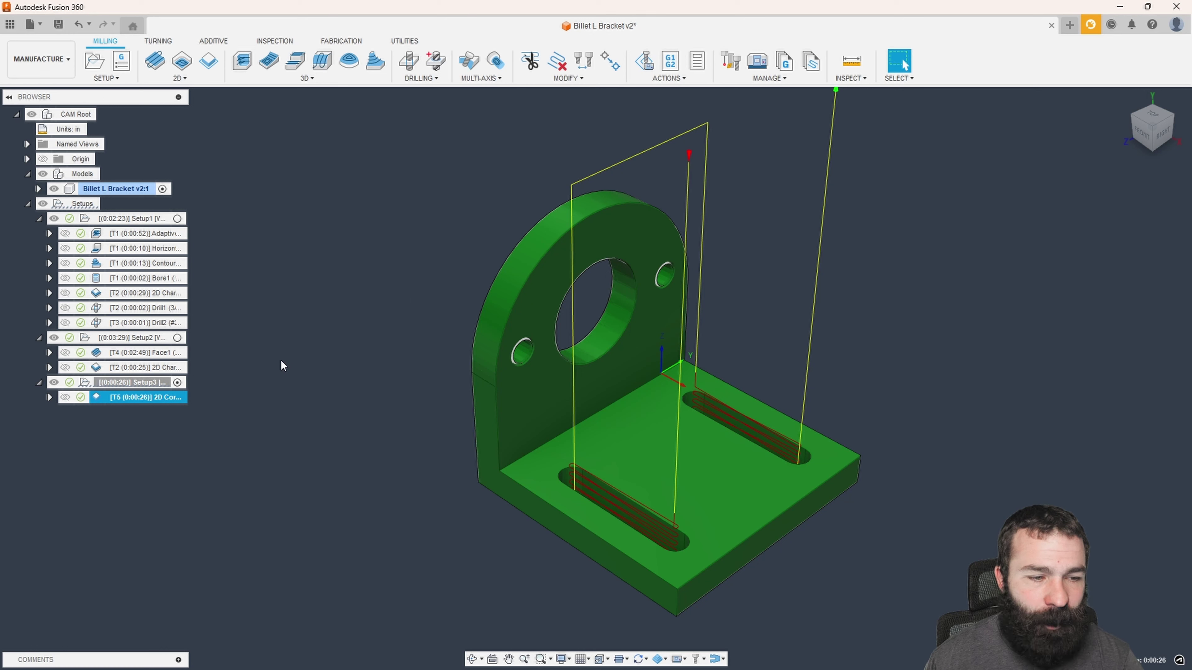
left_click(150, 368)
right_click(151, 374)
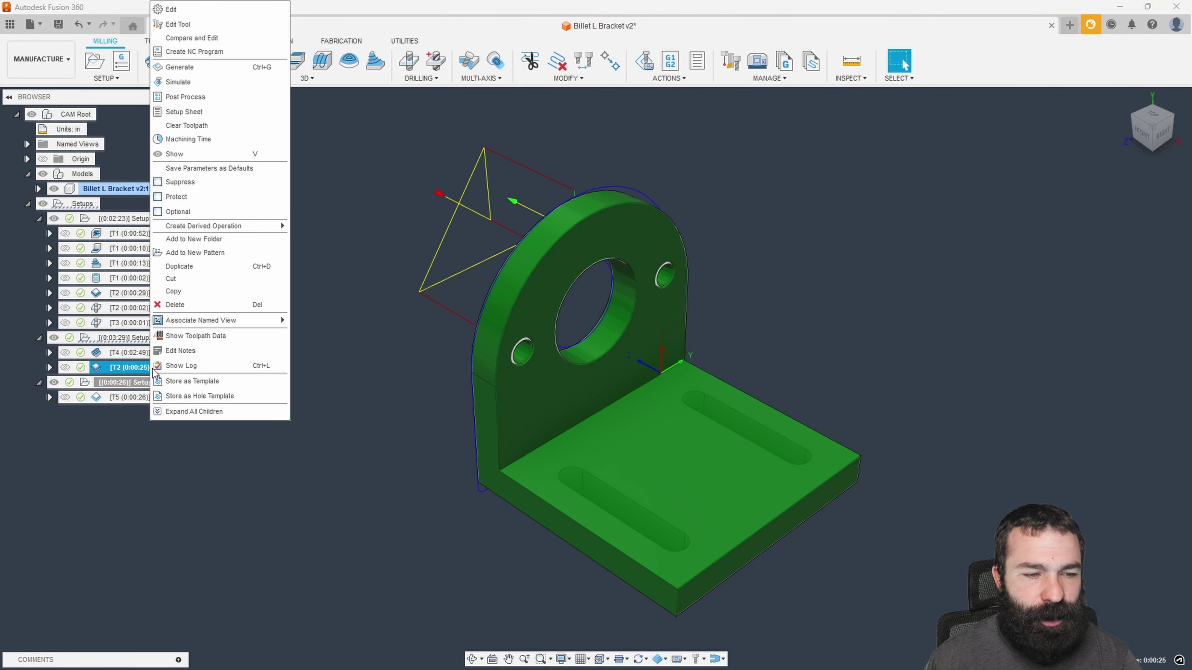
left_click(200, 295)
left_click(113, 382)
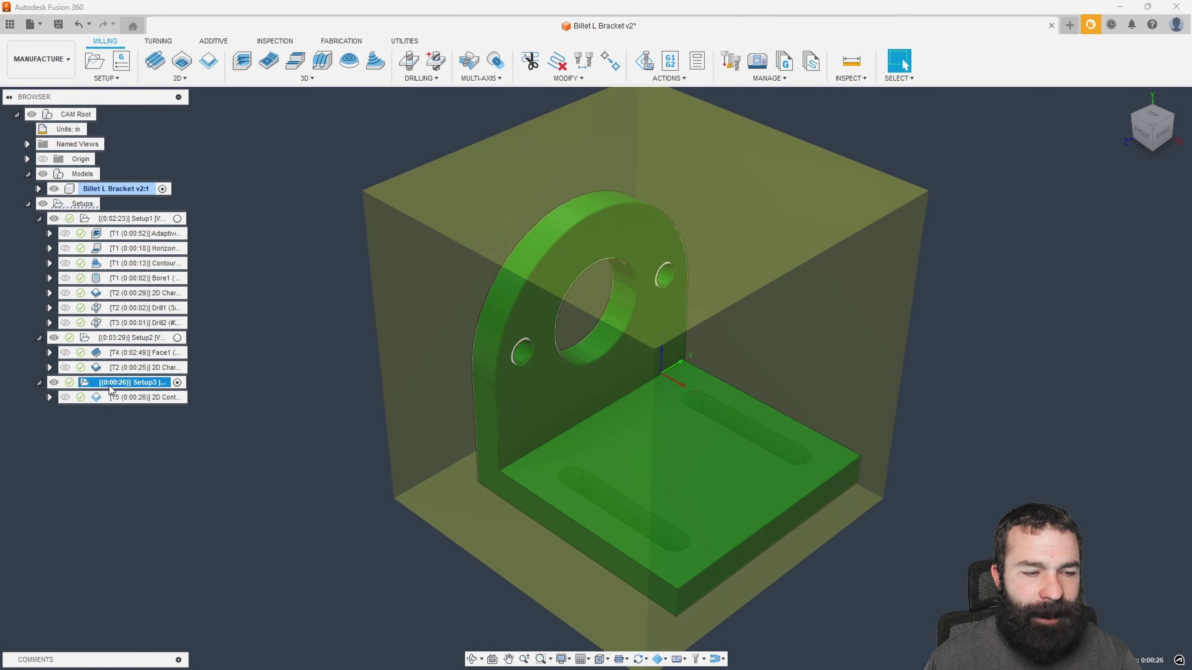
right_click(111, 382)
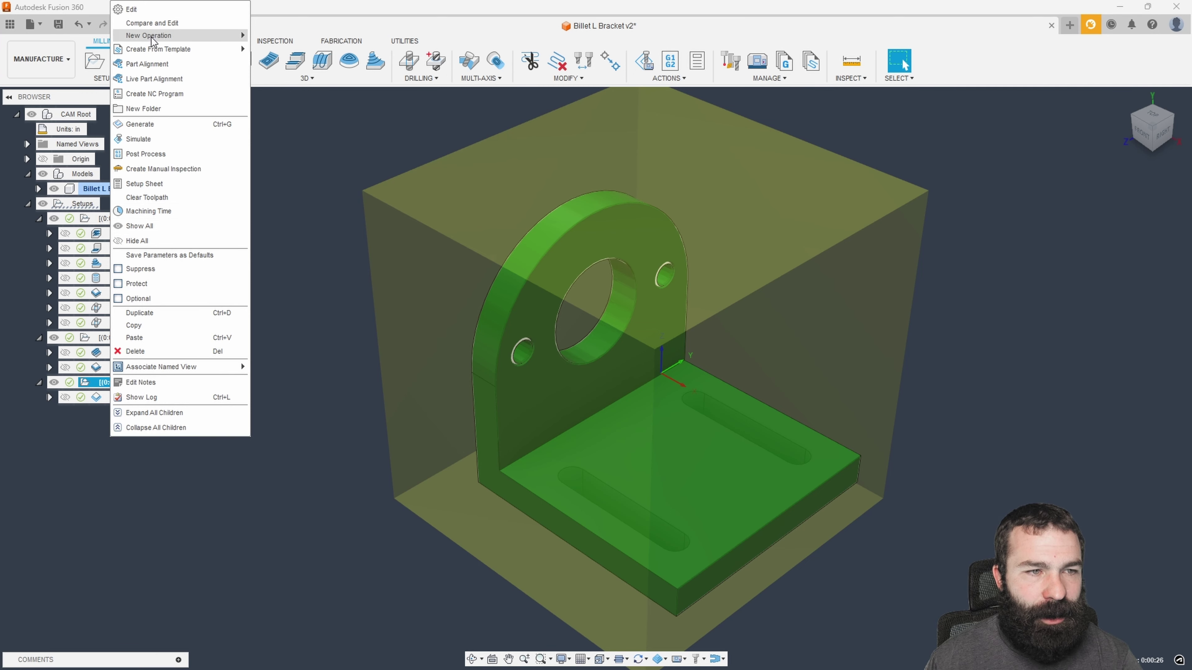
left_click(158, 338)
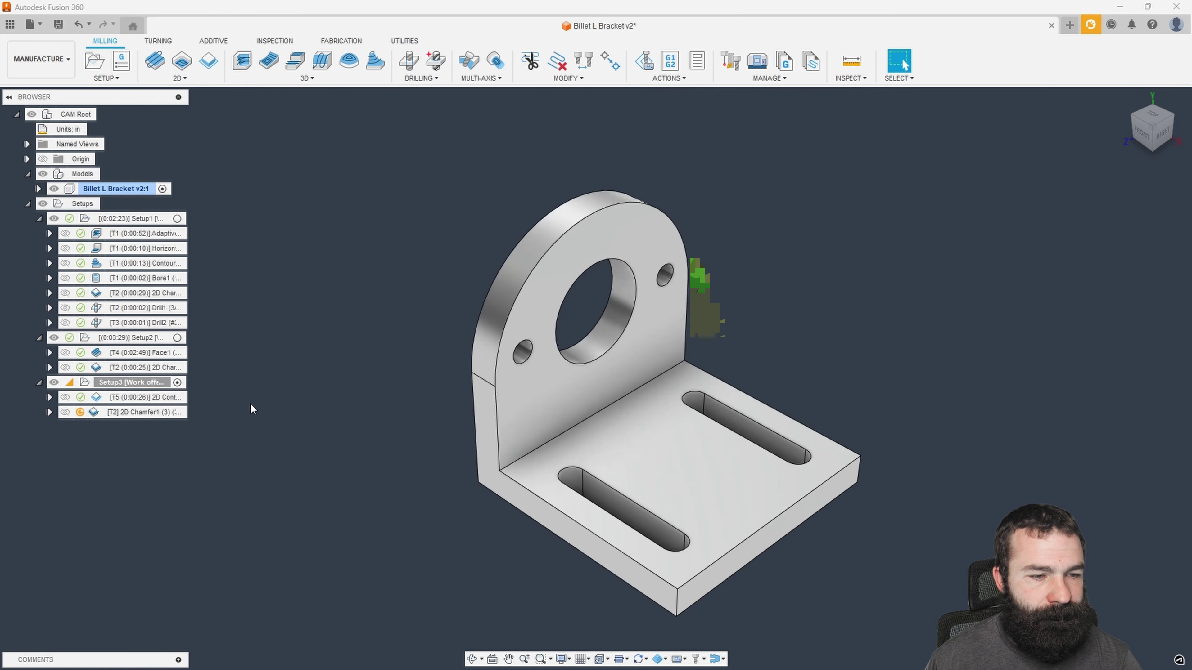
Step: Select the plate's upper outer edges and both slots' upper edges as the copied chamfer's contours and generate its toolpath
double_click(97, 413)
left_click(1016, 191)
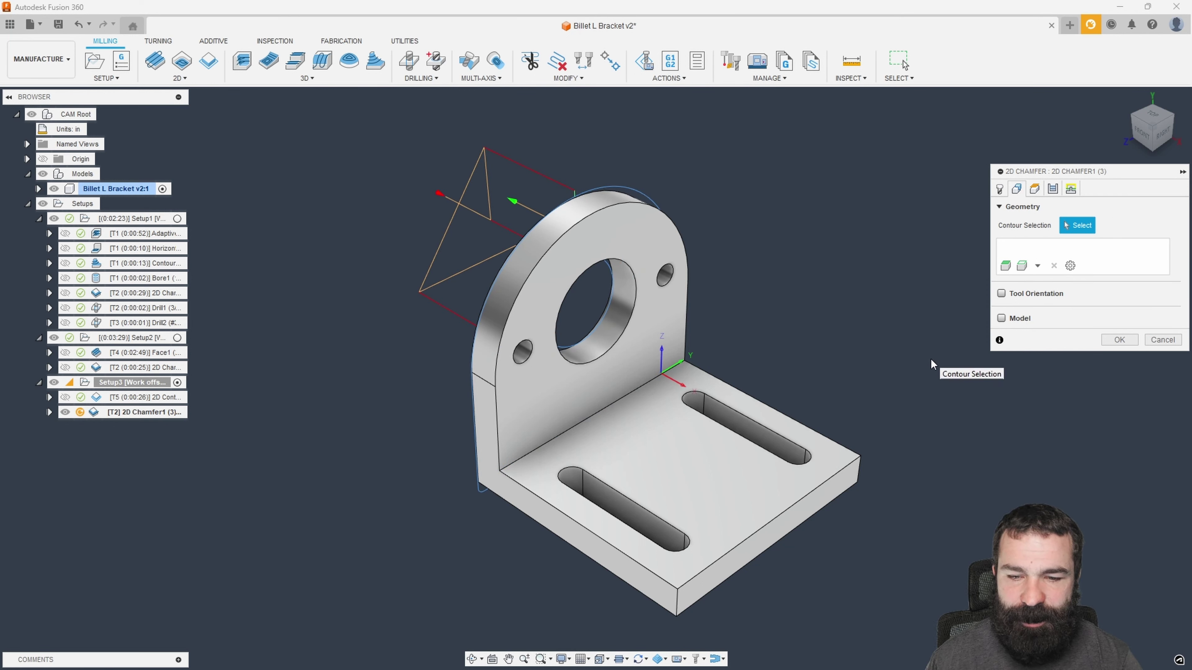
left_click(844, 451)
left_click(816, 457)
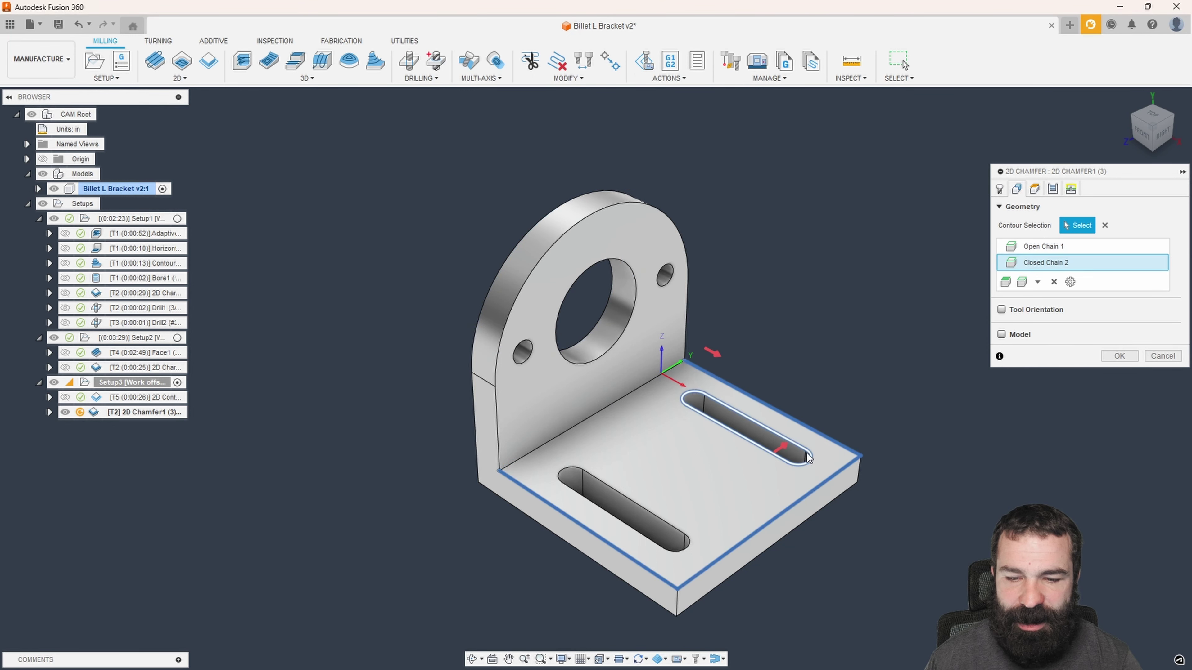
left_click(670, 527)
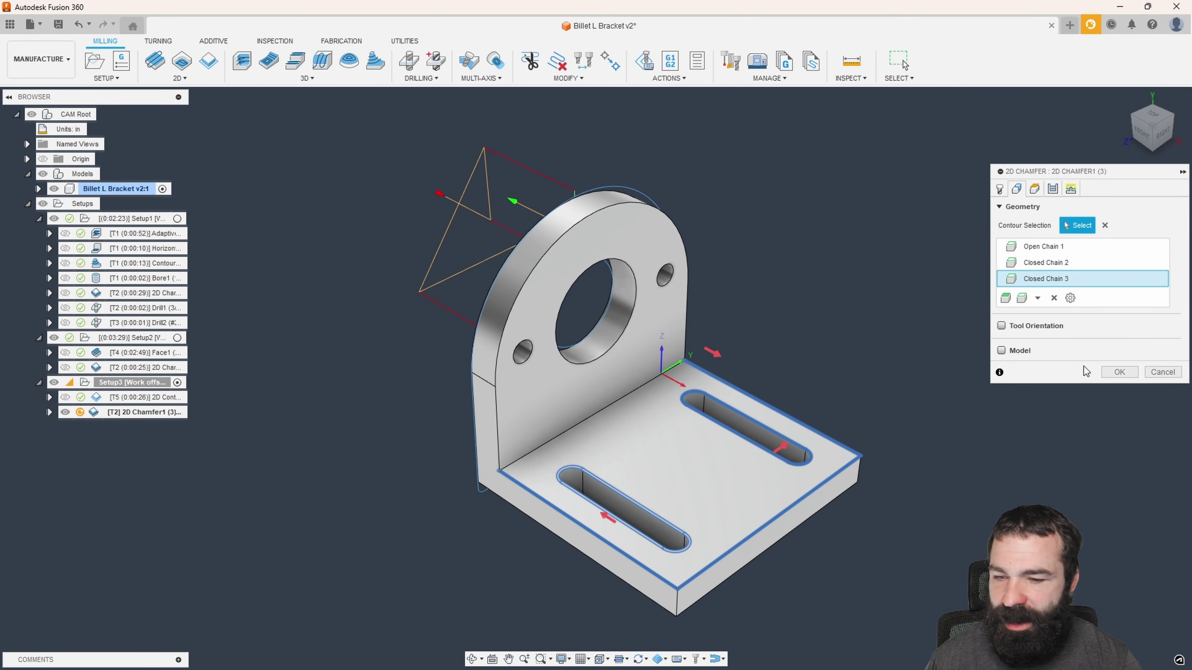
left_click(1120, 371)
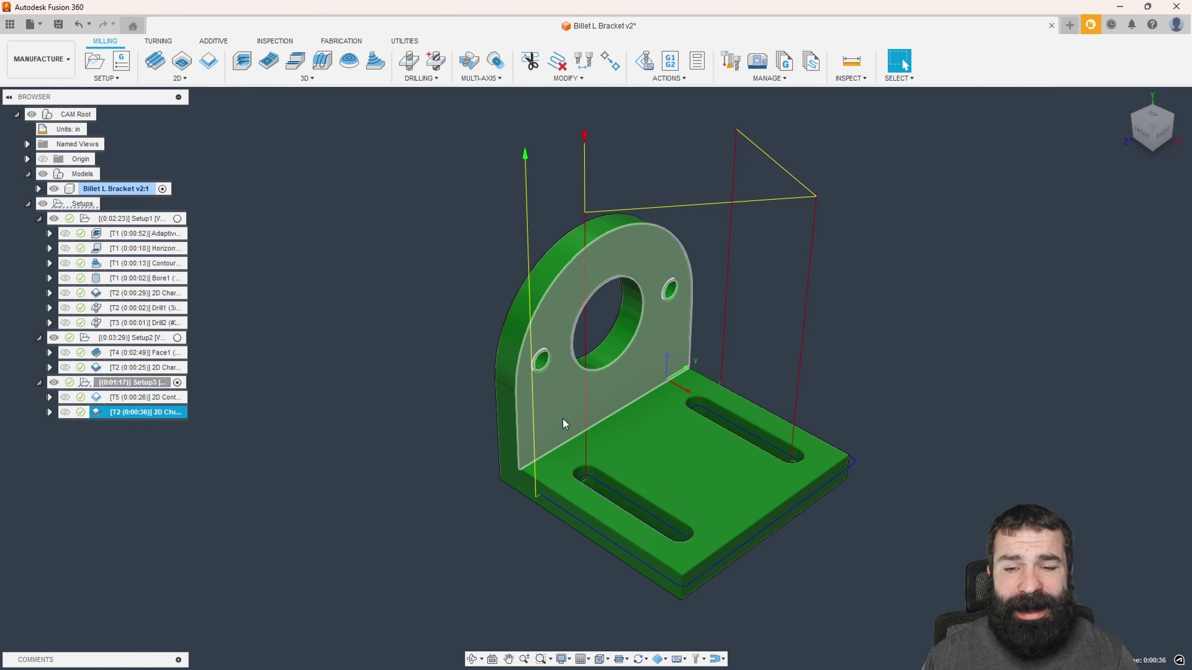
Step: Simulate the third setup and examine the tool holder's clearance to the upright wall during the slot contour
left_click(136, 383)
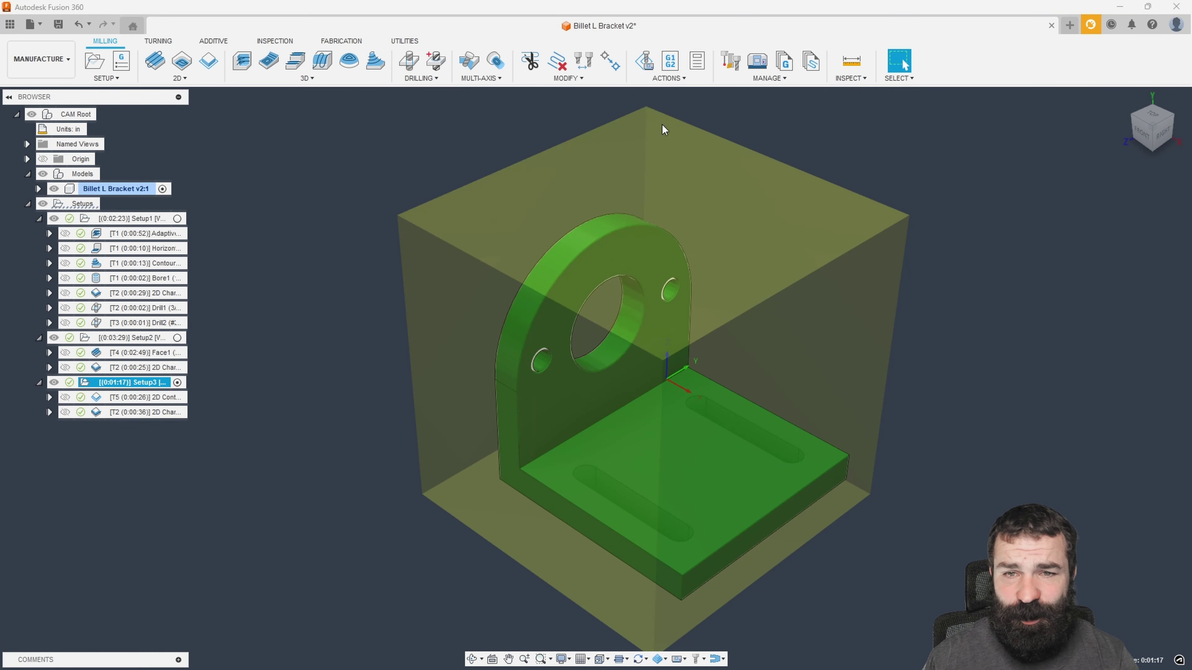
left_click(650, 65)
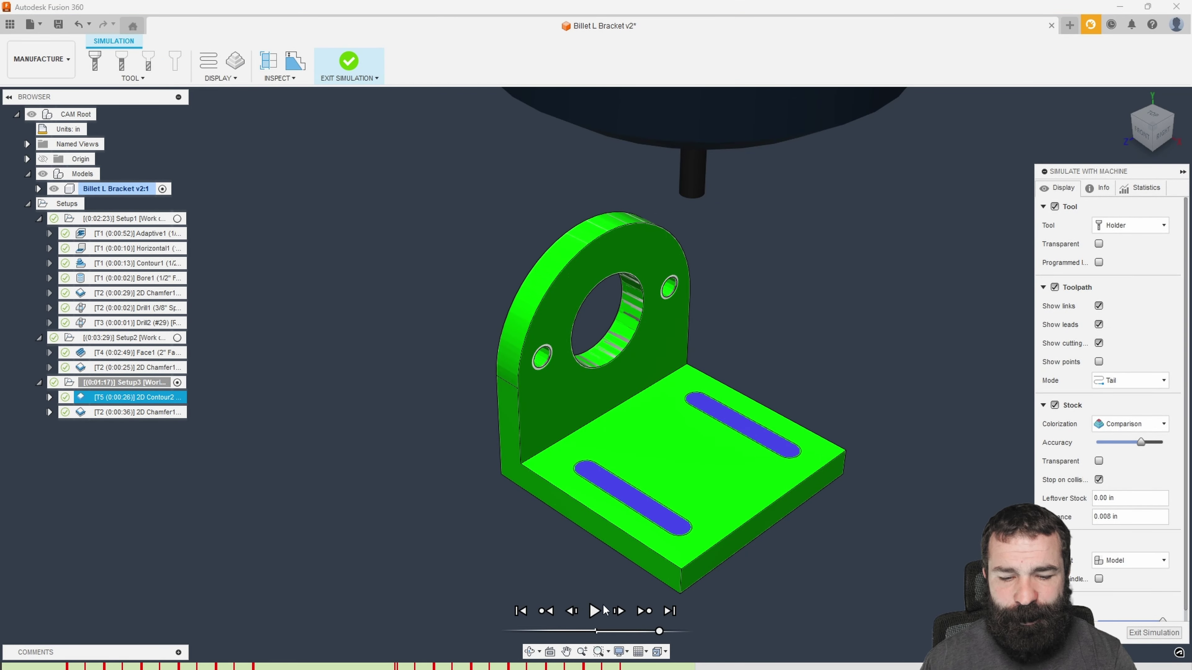
left_click(593, 611)
middle_click_drag(585, 533, 622, 460, "shift")
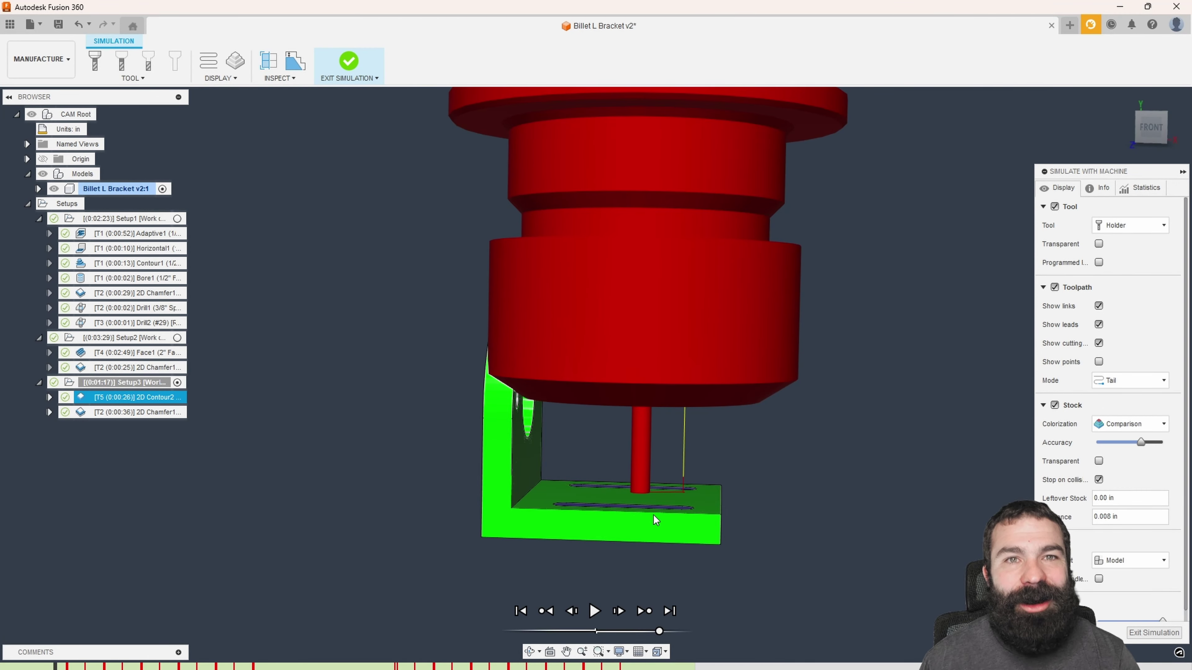
middle_click_drag(613, 531, 670, 517, "shift")
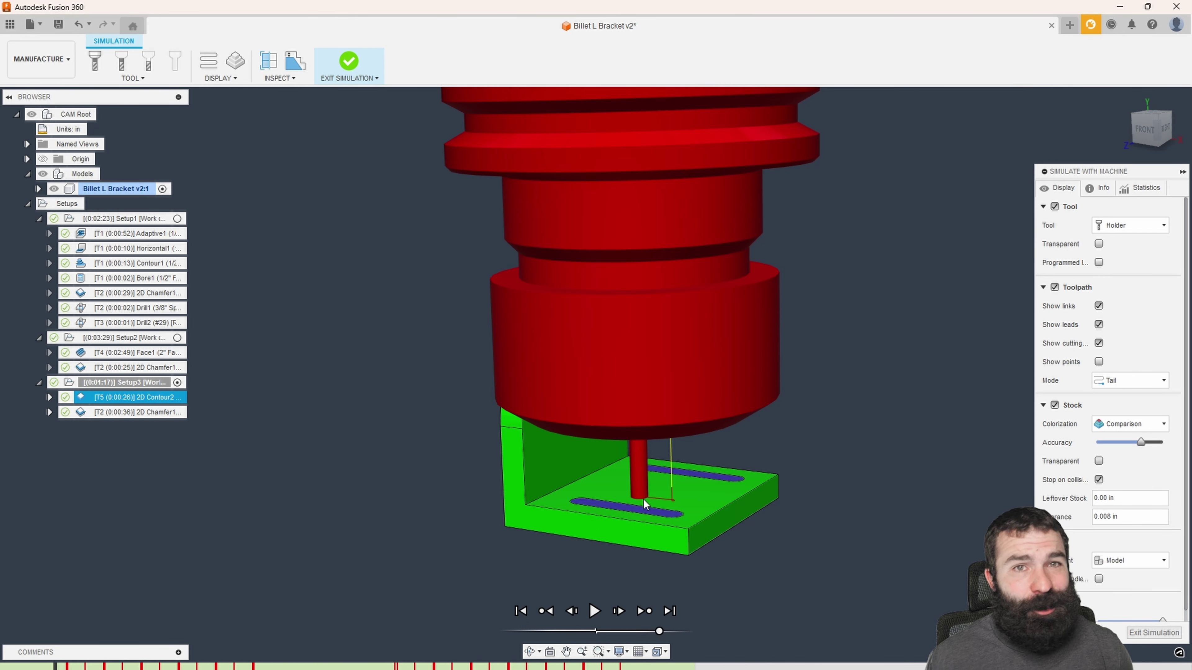
left_click(1153, 632)
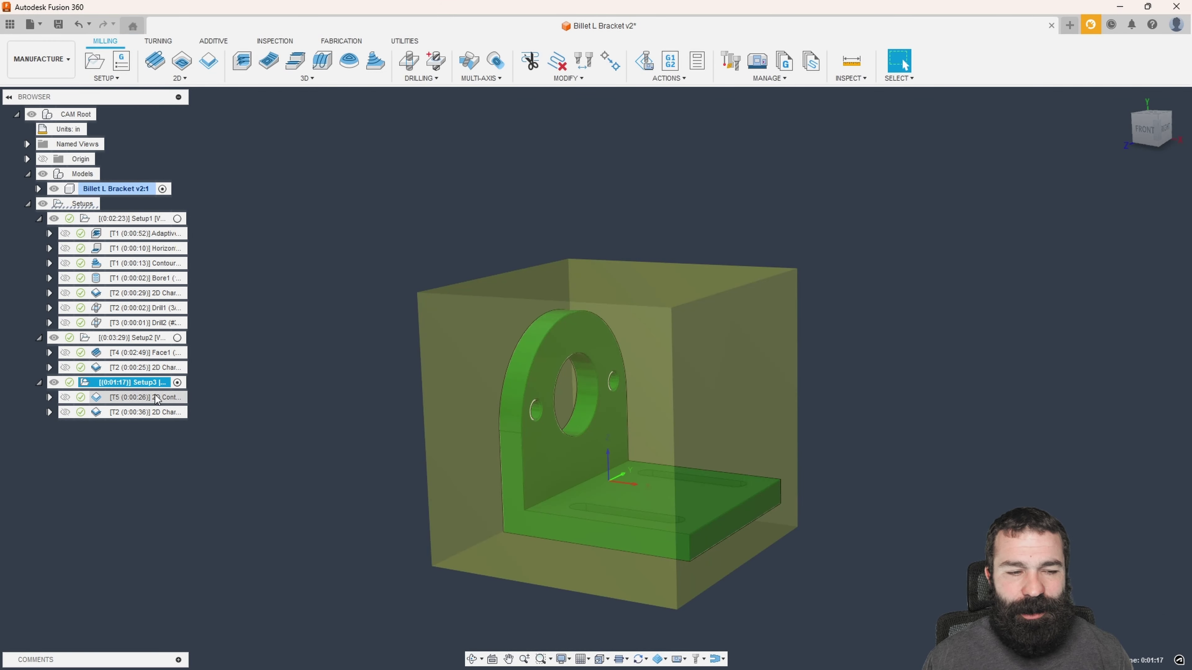
Step: Reorient the third setup with its Z axis on the plate's underside face and its origin at that face's far corner beside the upright
double_click(84, 383)
middle_click_drag(332, 484, 375, 267, "shift")
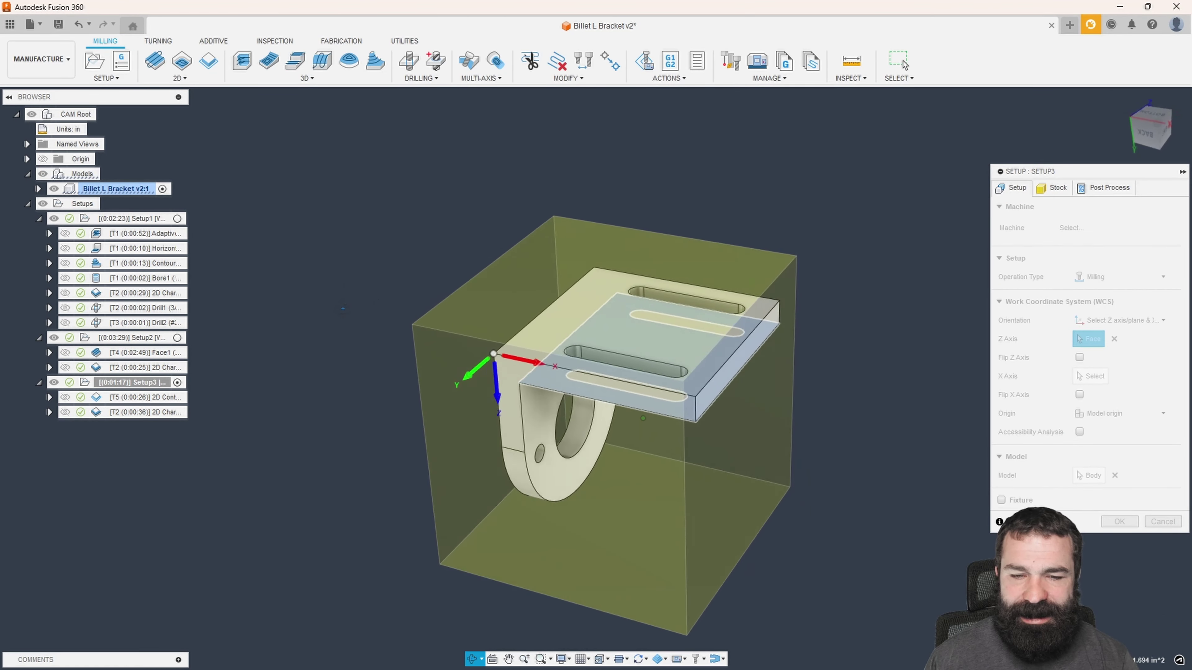
left_click(1114, 338)
left_click(599, 334)
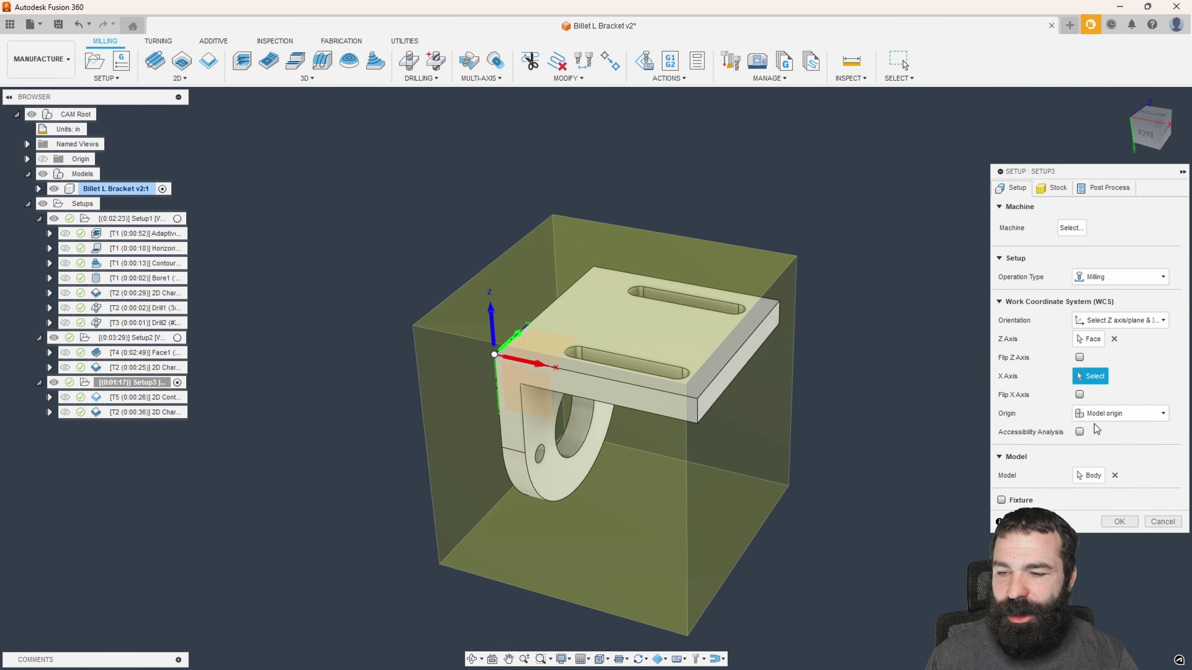
left_click(1103, 412)
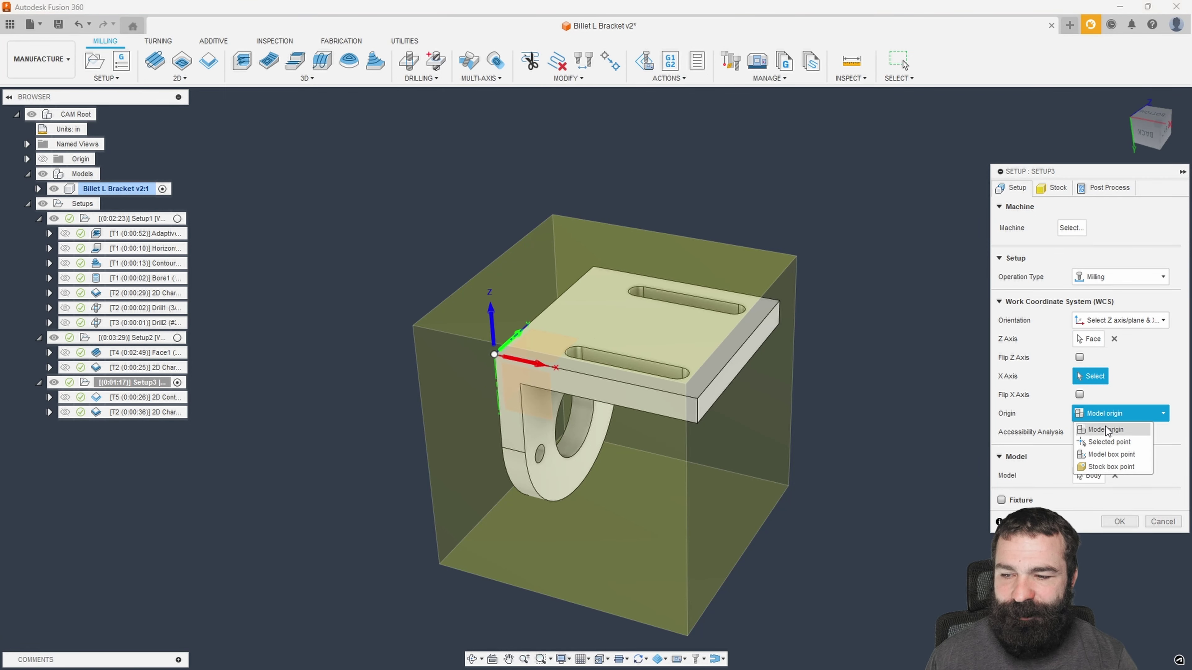
left_click(1107, 450)
left_click(594, 267)
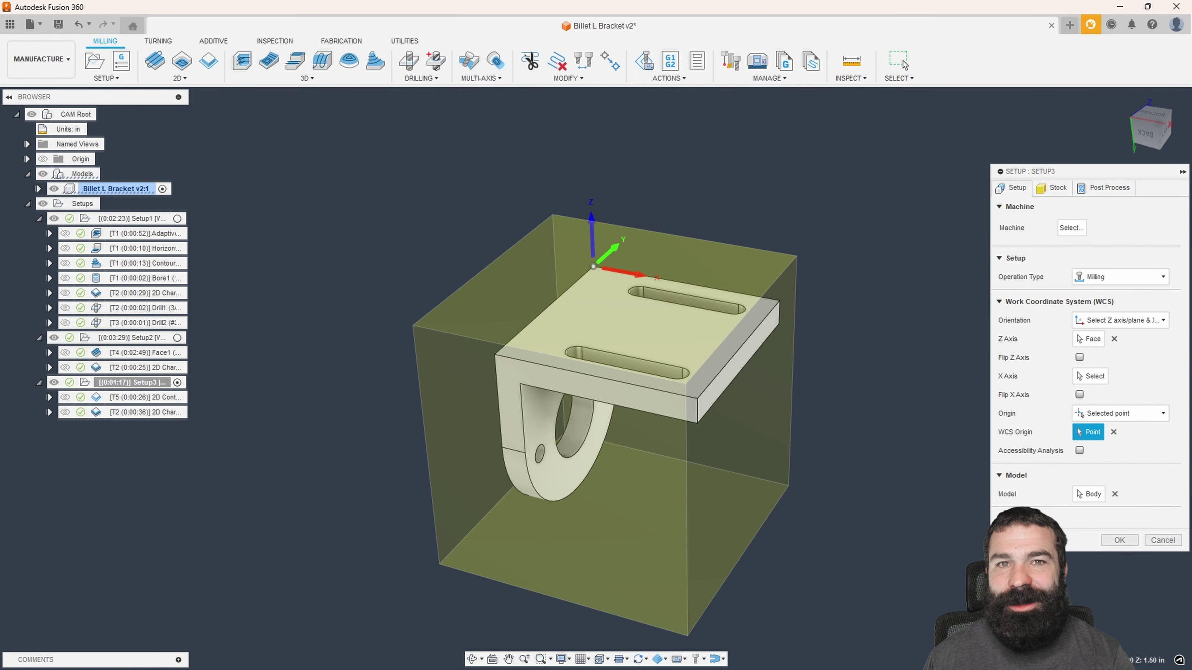
left_click(1118, 539)
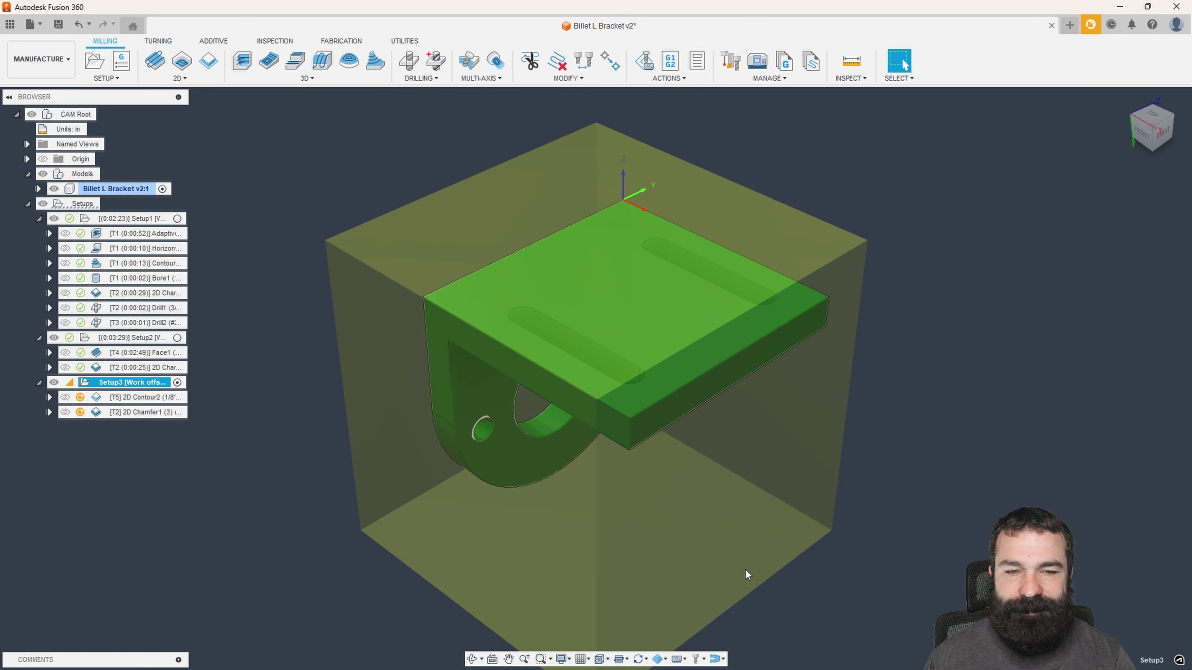
Step: Clear the face reference from the third setup's 2D Contour top height and set it to Stock top
double_click(96, 400)
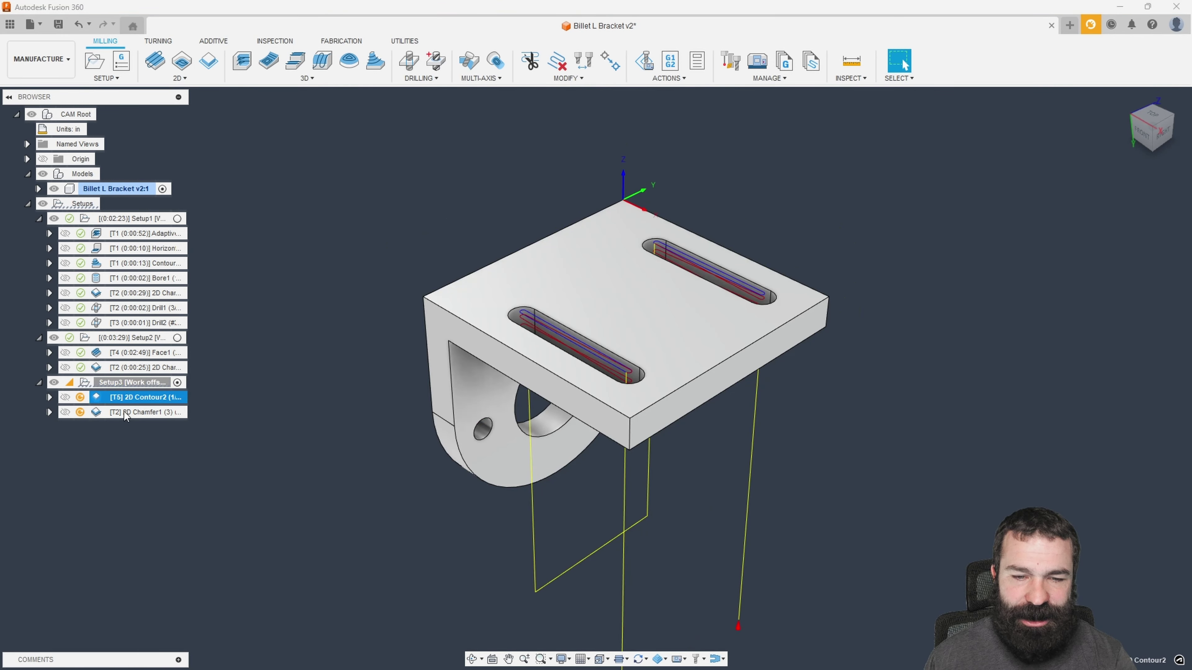
left_click(1030, 190)
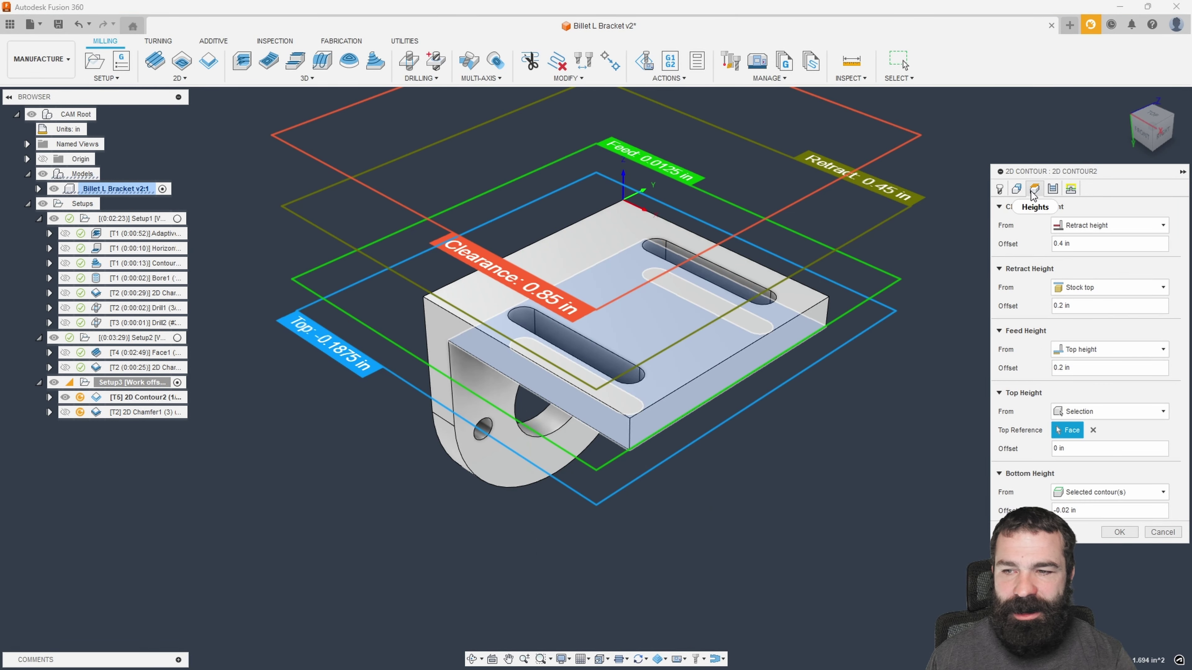
left_click(1094, 430)
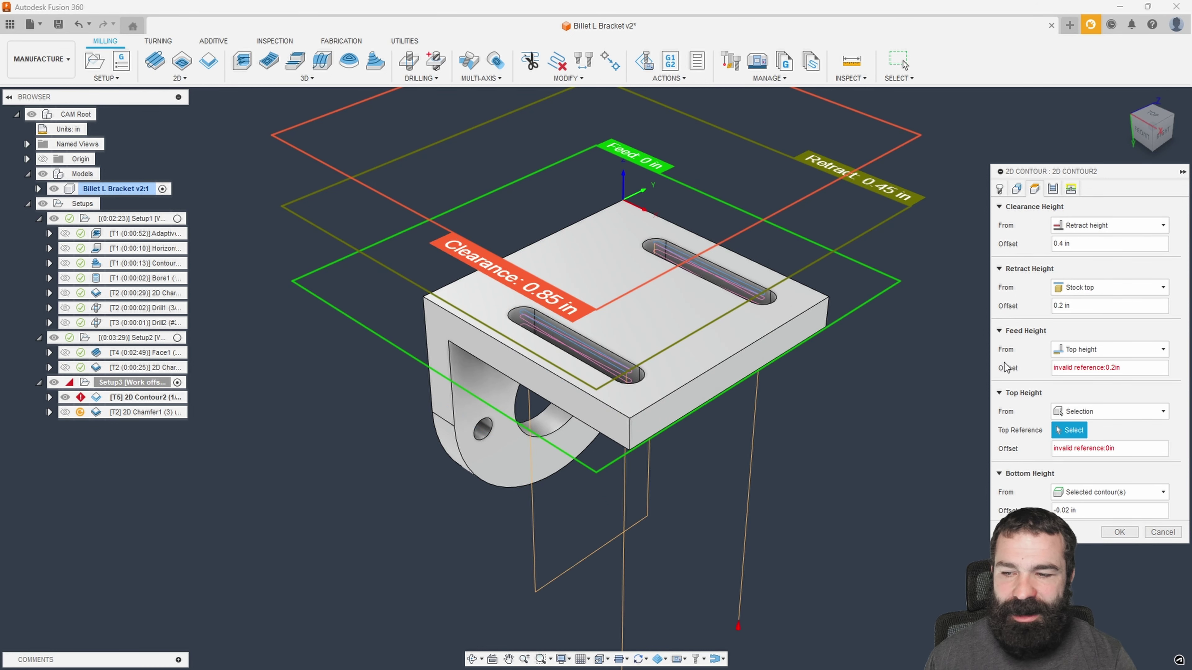
left_click(1088, 413)
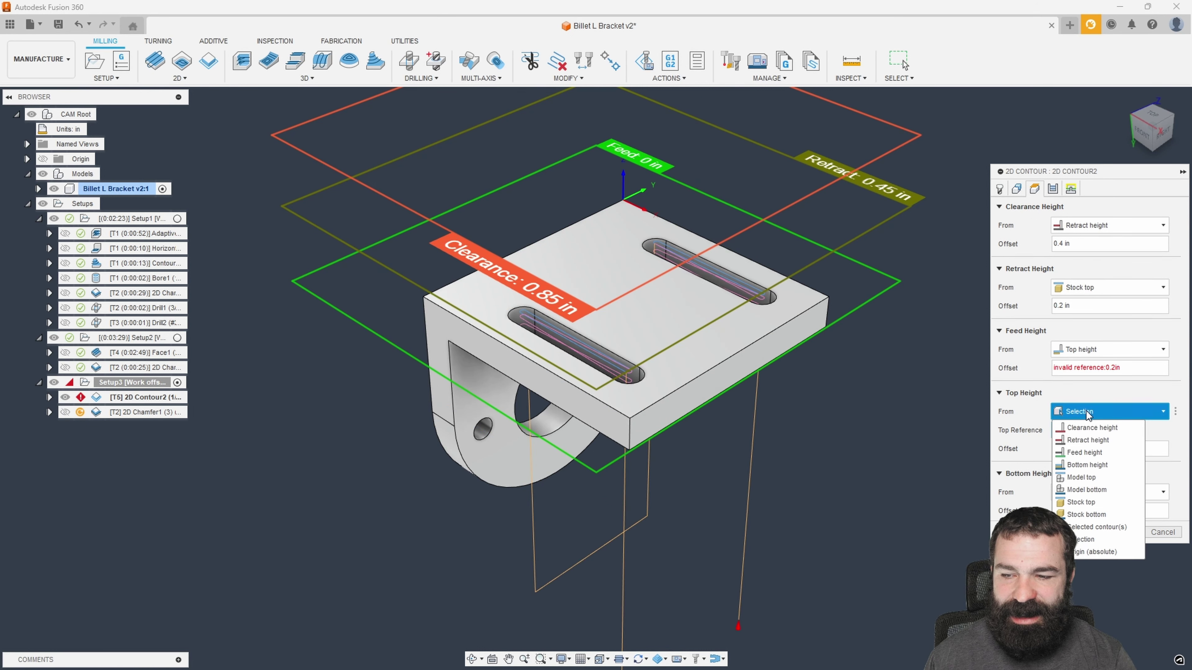
left_click(1091, 502)
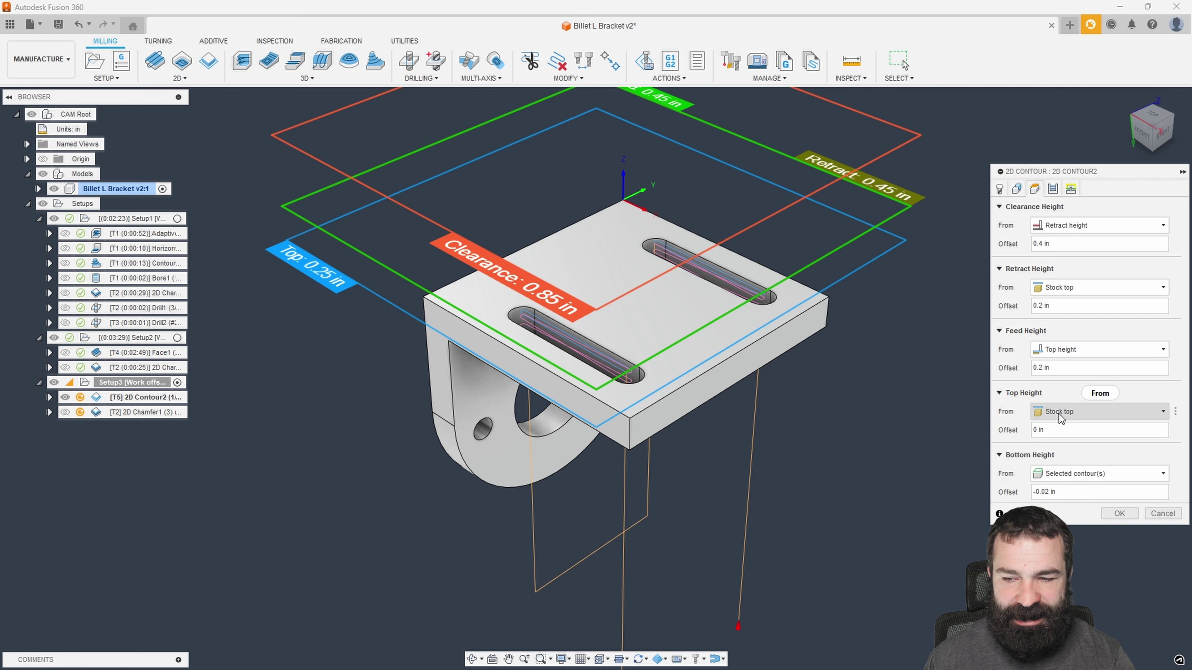
mouse_move(1058, 414)
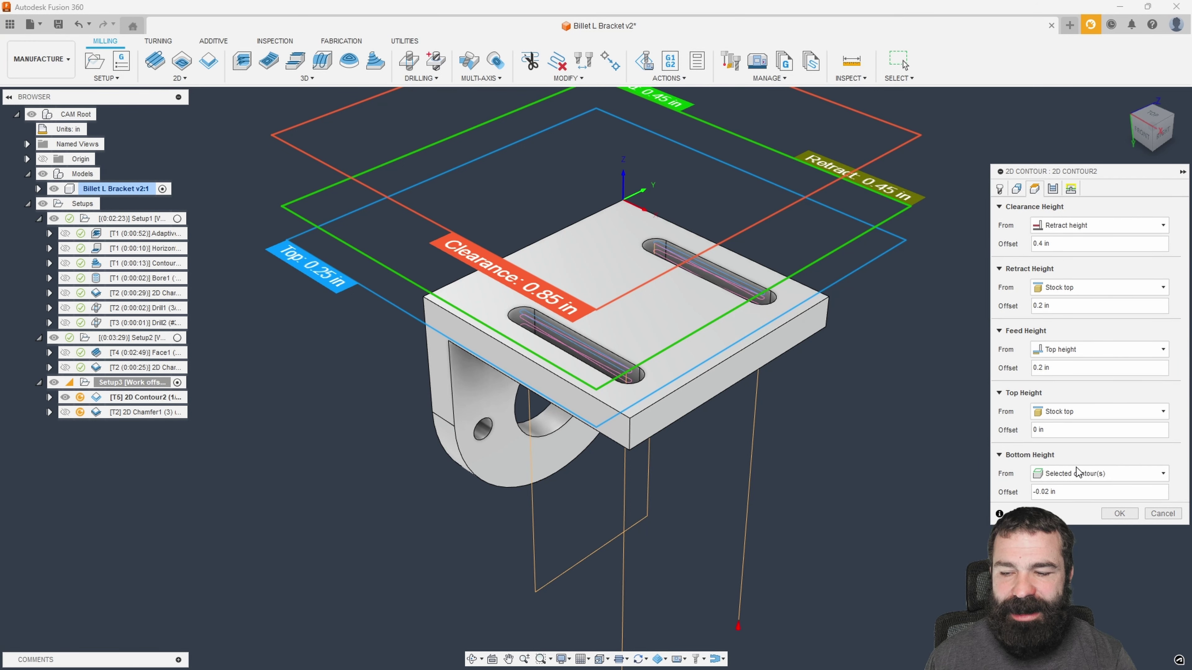
Step: Replace the 2D Contour's contour selection with the lower edge loop of the slot nearest the setup origin
left_click(1016, 190)
middle_click_drag(798, 305, 760, 362, "shift")
scroll(755, 339, "up", 3)
left_click(751, 336)
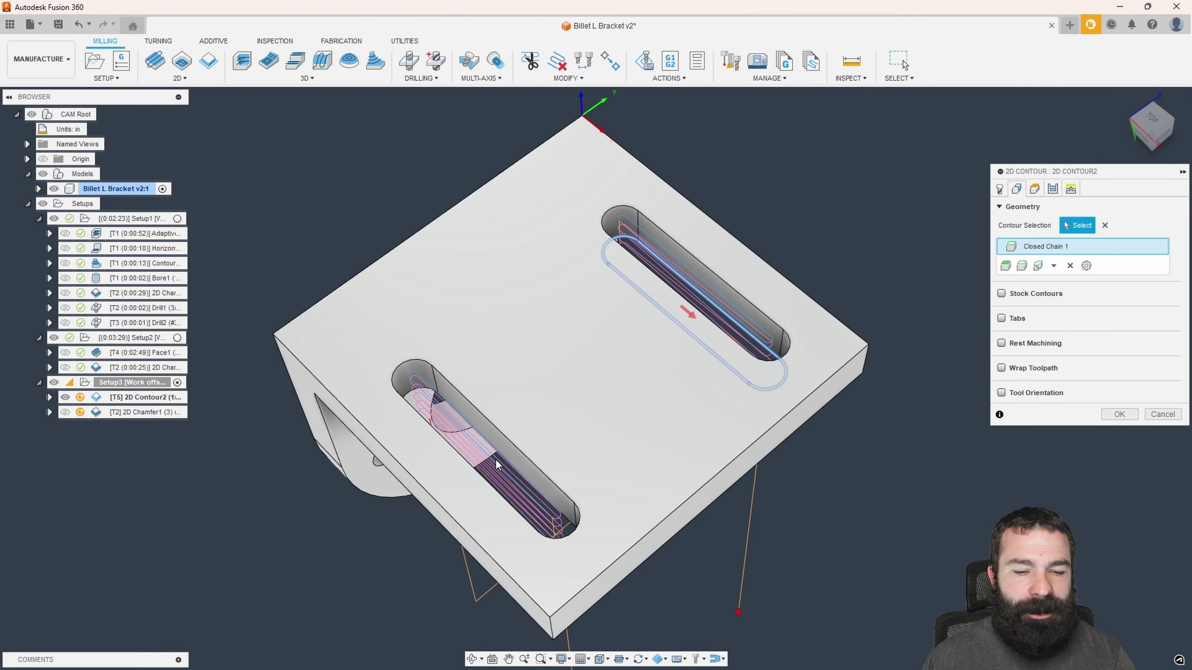
left_click(500, 460)
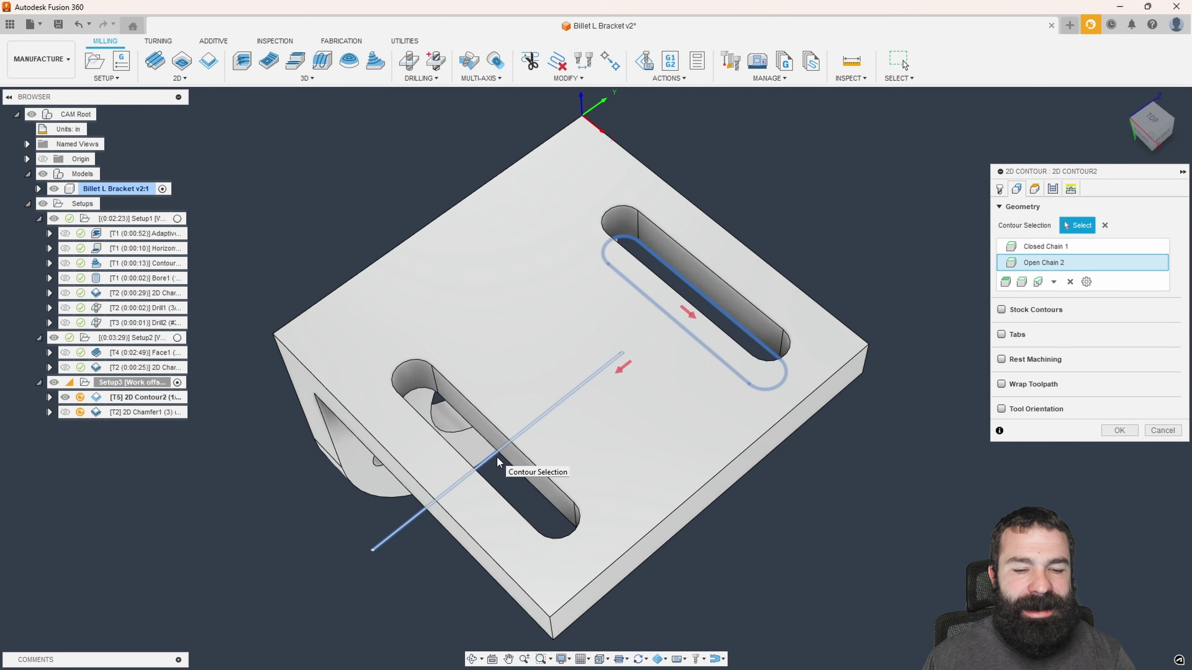
left_click(413, 525)
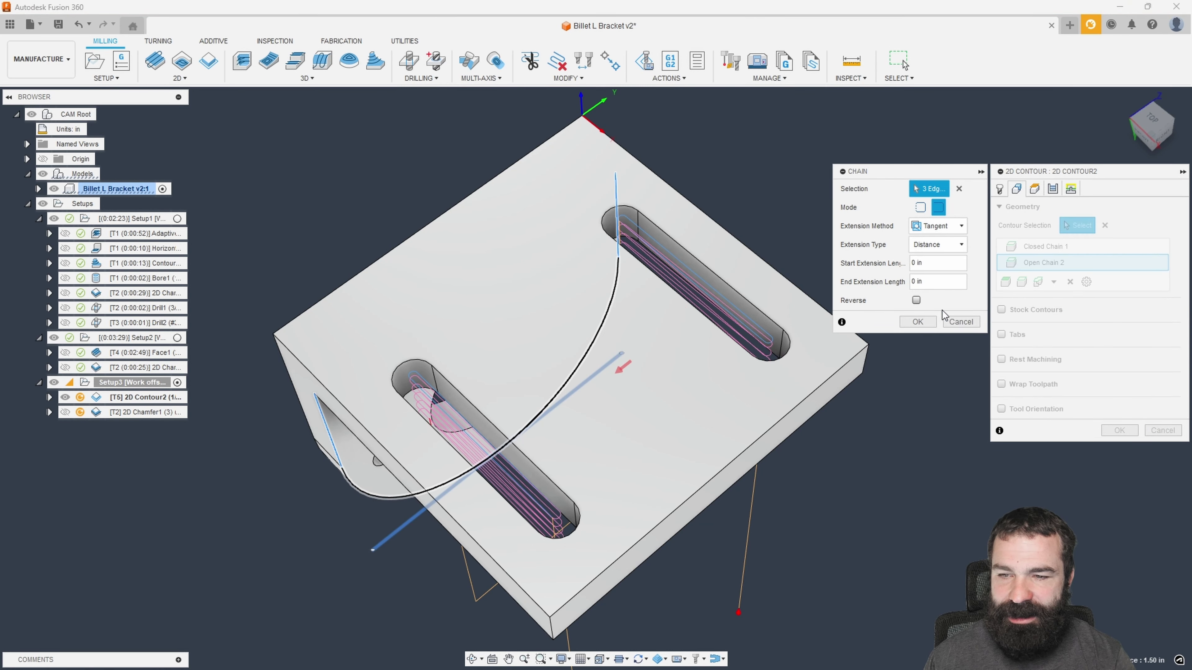
left_click(959, 189)
left_click(962, 322)
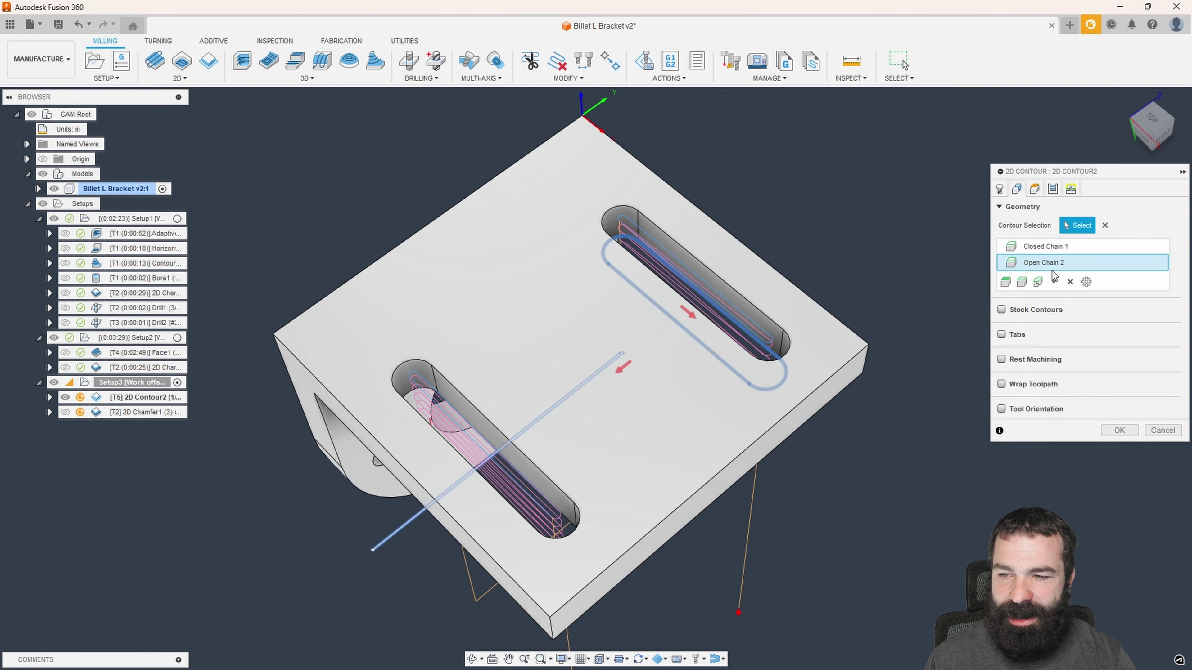
left_click(1071, 281)
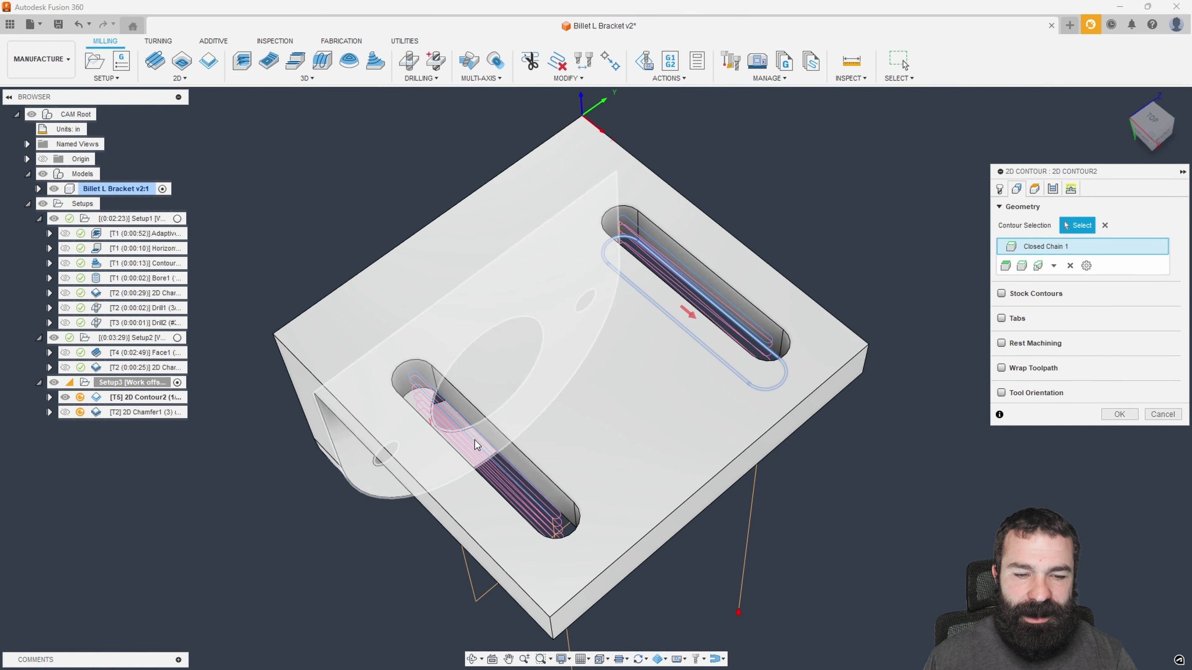
Step: Add the lower edge loop of the other slot to the 2D Contour's contours and generate its toolpath
left_click(532, 468)
middle_click_drag(532, 466, 531, 425, "shift")
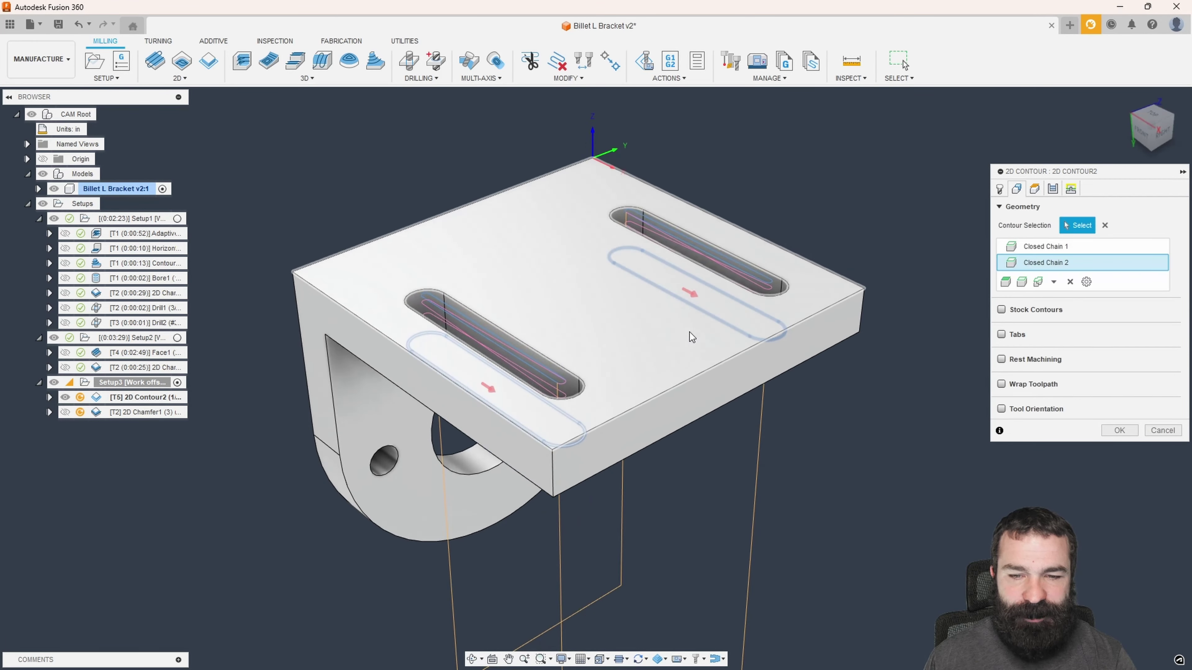
left_click(1119, 430)
scroll(766, 473, "down", 2)
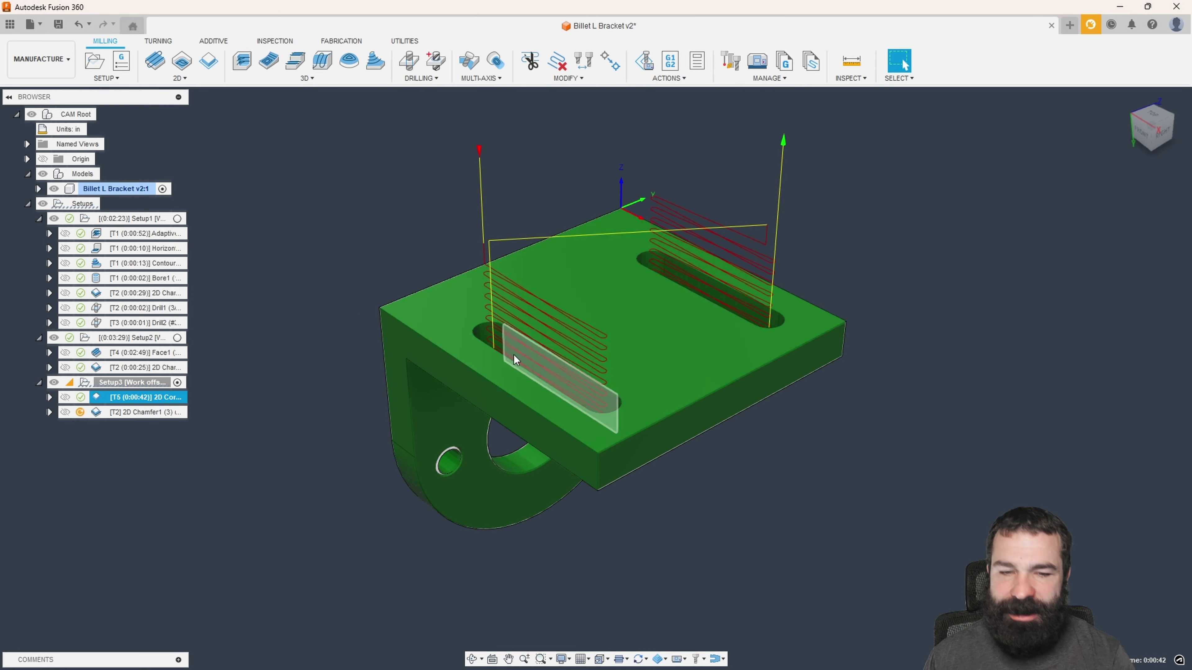
Step: Set the top height of the third setup's 2D Contour to Model top and regenerate its toolpath
double_click(99, 404)
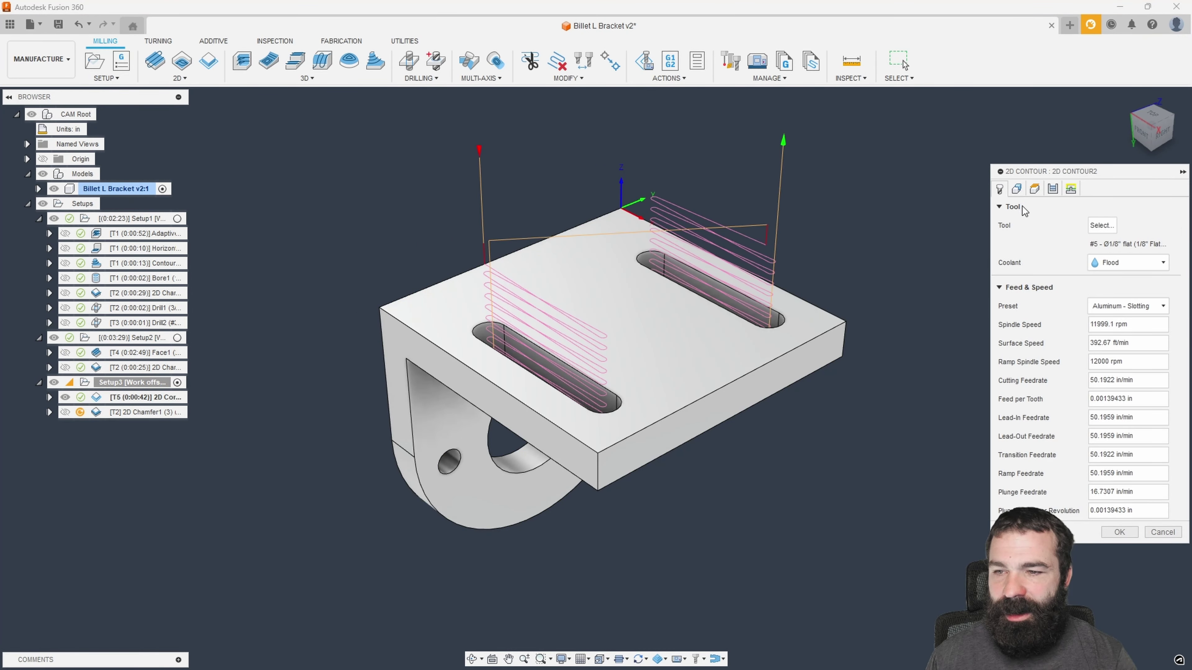
left_click(1035, 189)
left_click(1046, 411)
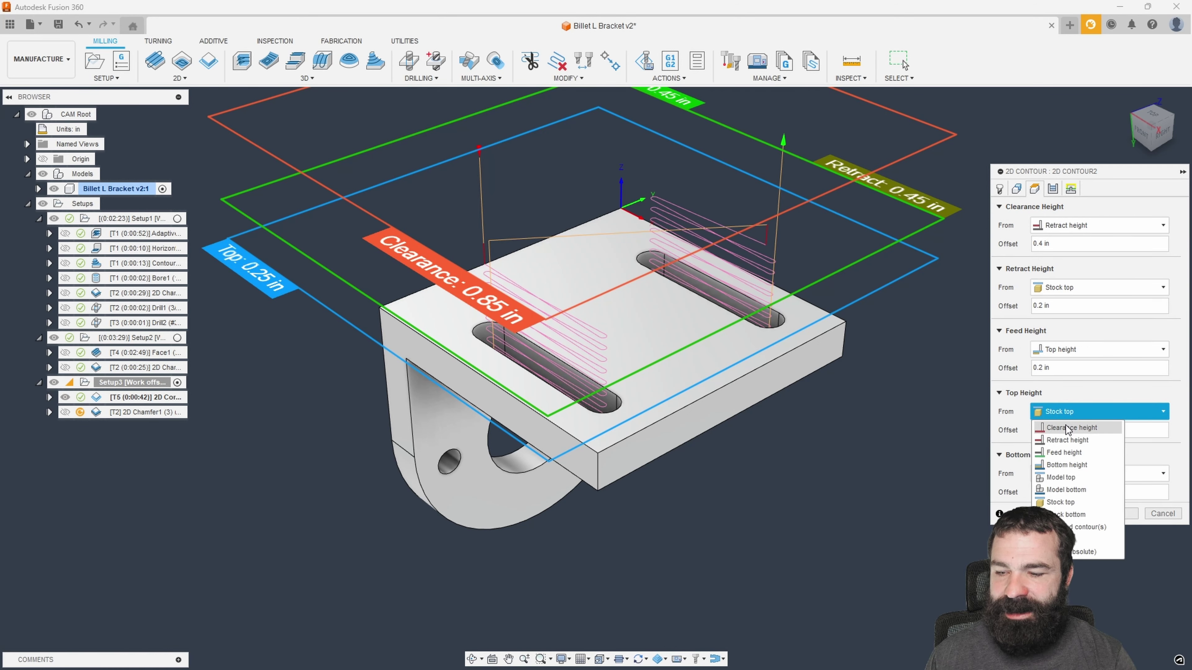
left_click(1062, 477)
left_click(1124, 513)
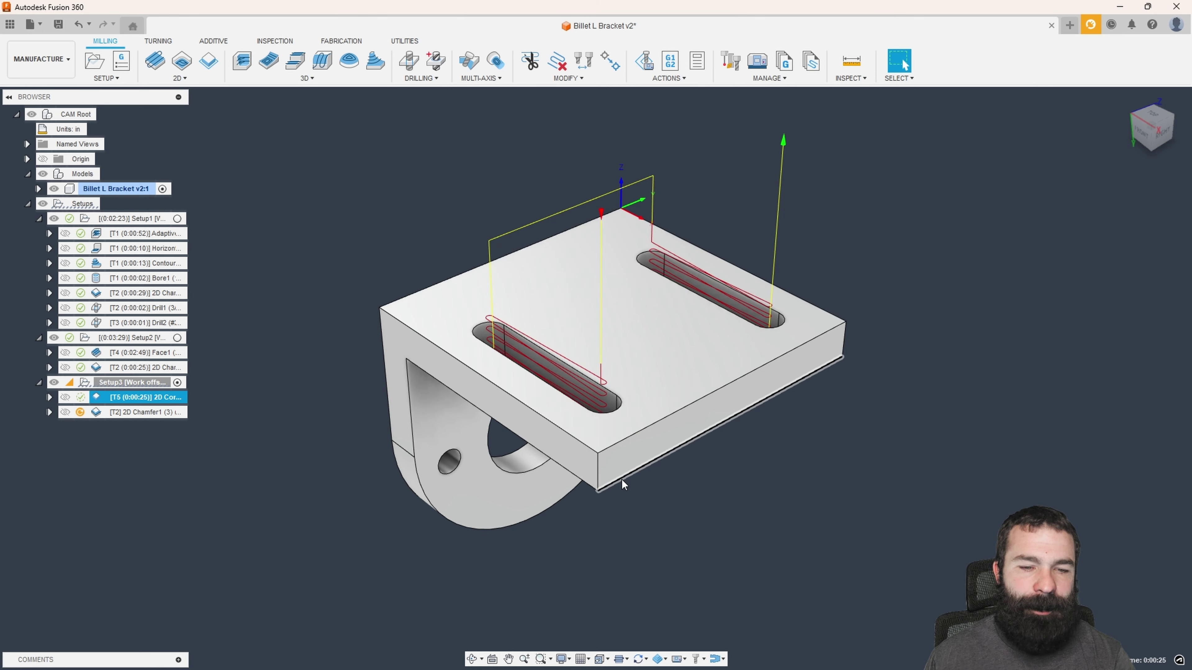
Step: Replace the third setup's 2D Chamfer contours with the plate's upper outer edges and both slots' upper edges, and generate the toolpath
double_click(99, 413)
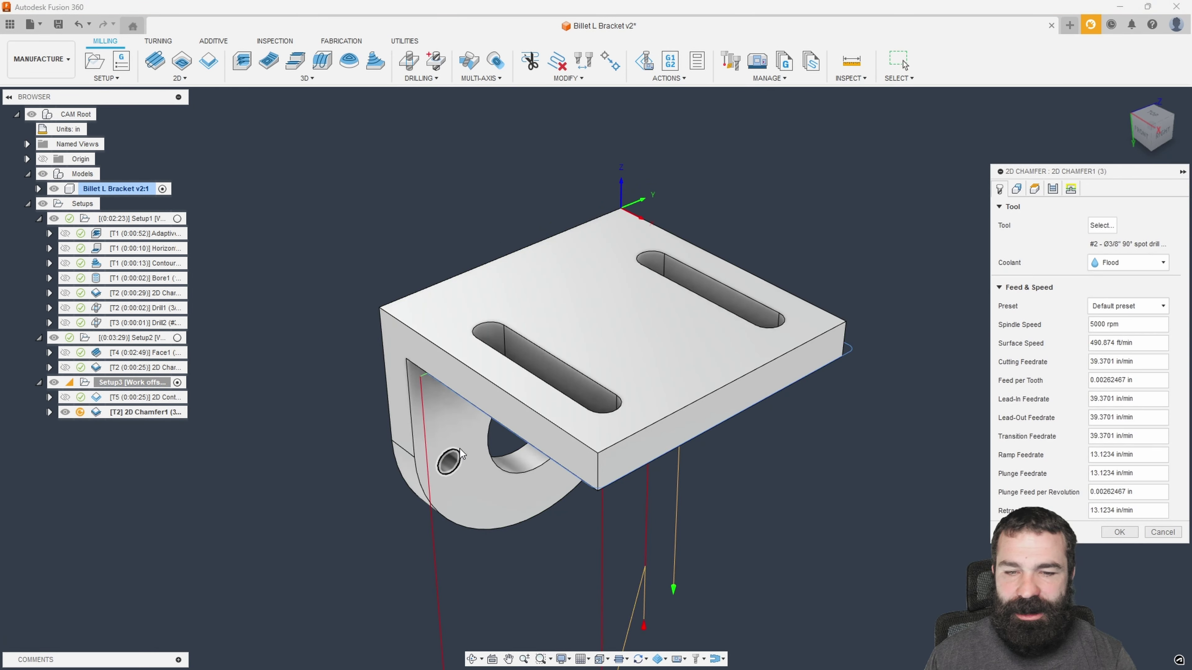
left_click(1016, 189)
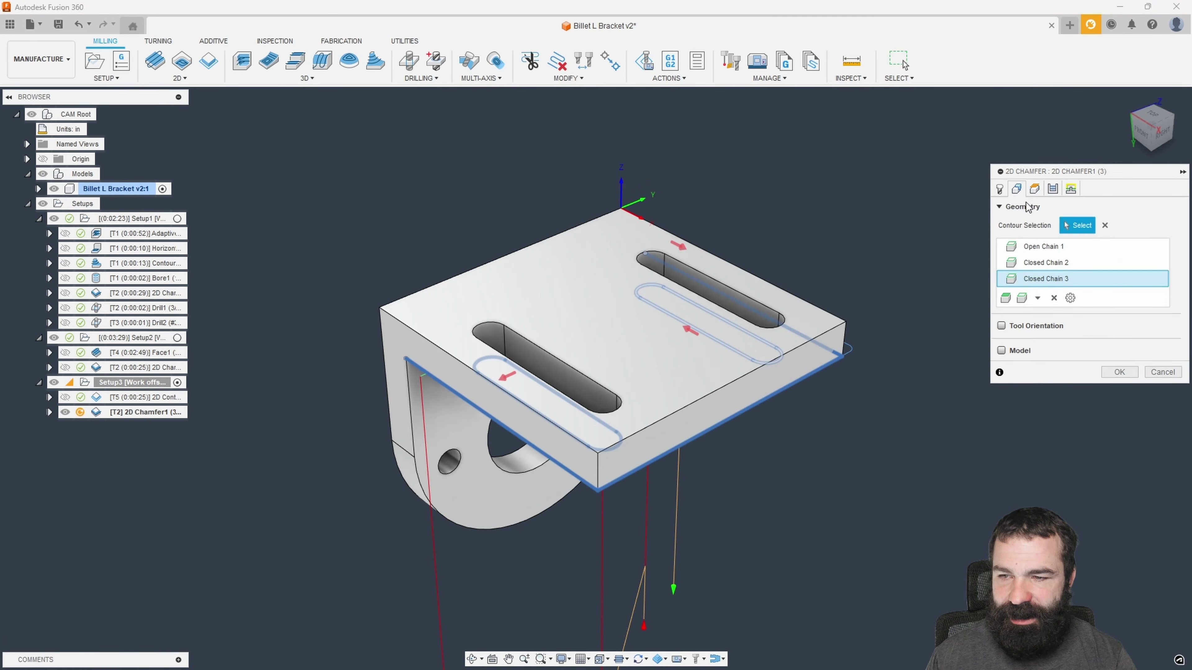
left_click(1104, 225)
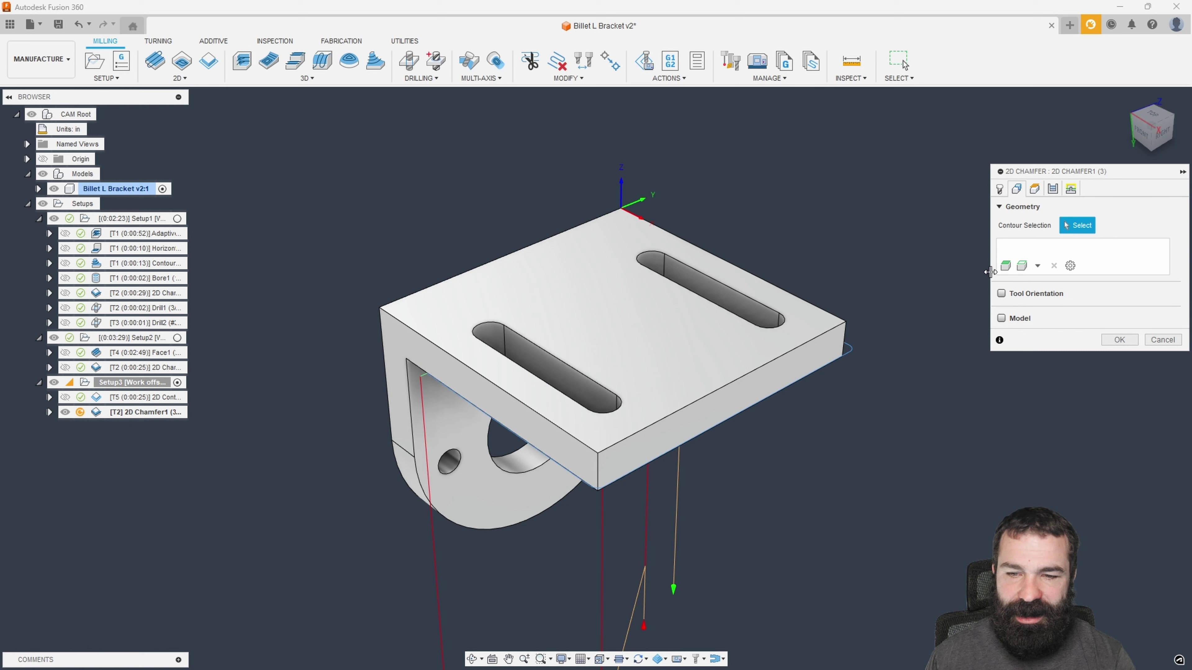
left_click(840, 324)
left_click(772, 317)
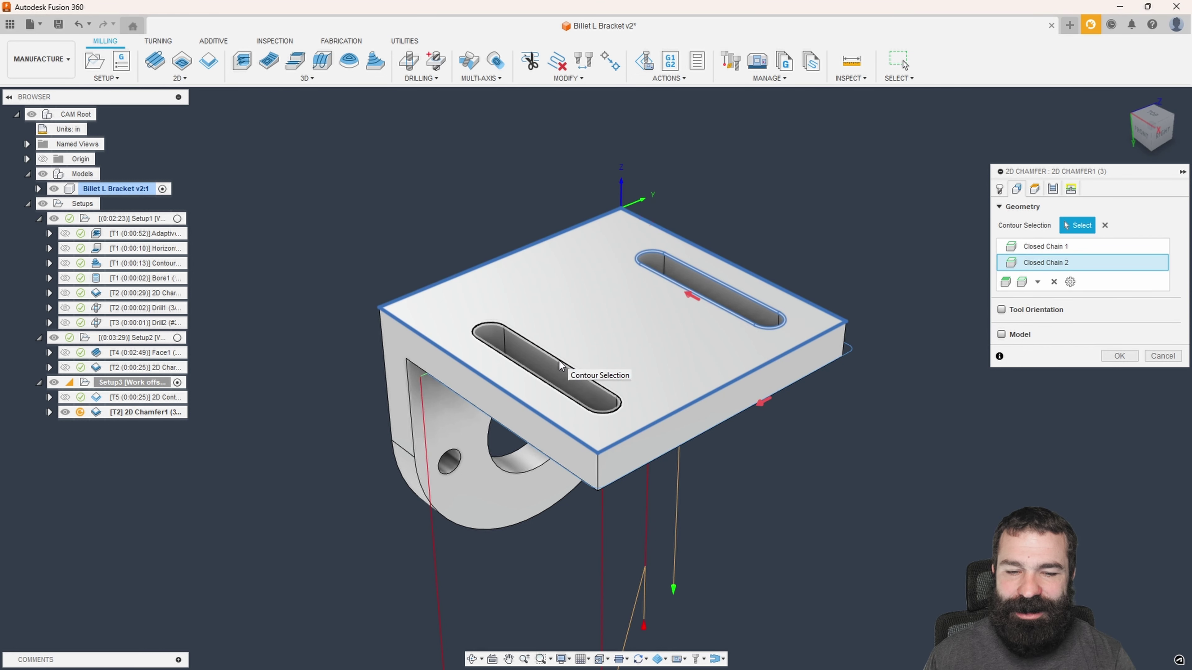
left_click(565, 369)
left_click(1129, 371)
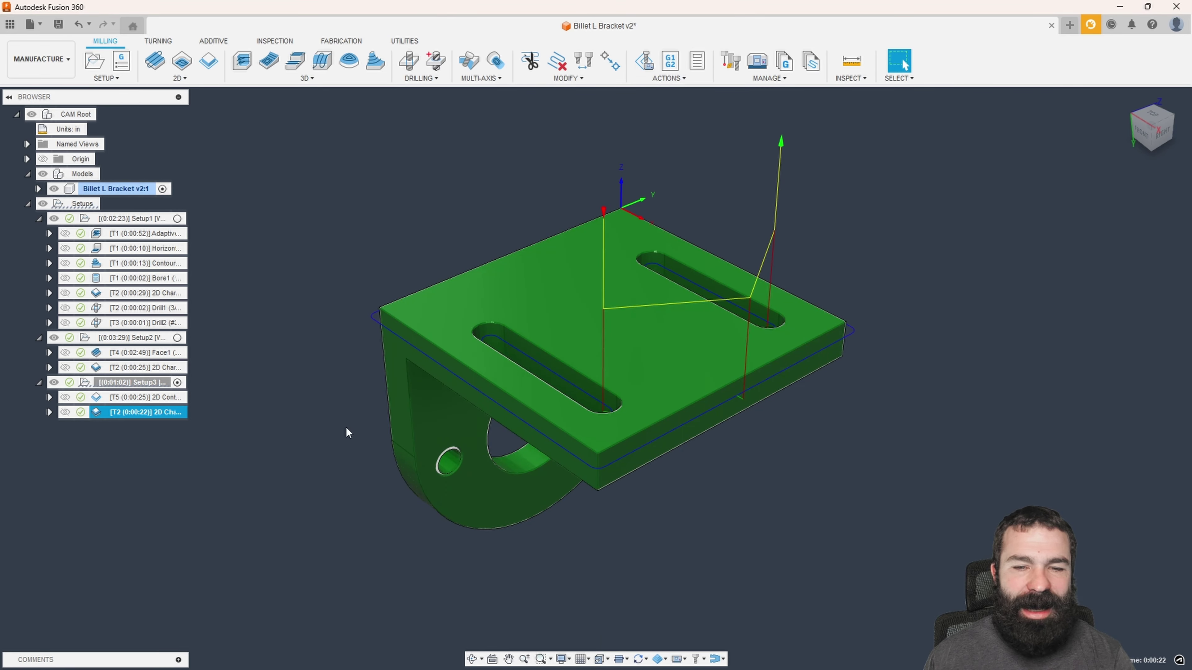
Step: Simulate the third setup with the flipped orientation and examine the slot contour, the edge chamfer and the holder clearance
middle_click_drag(347, 428, 381, 430, "shift")
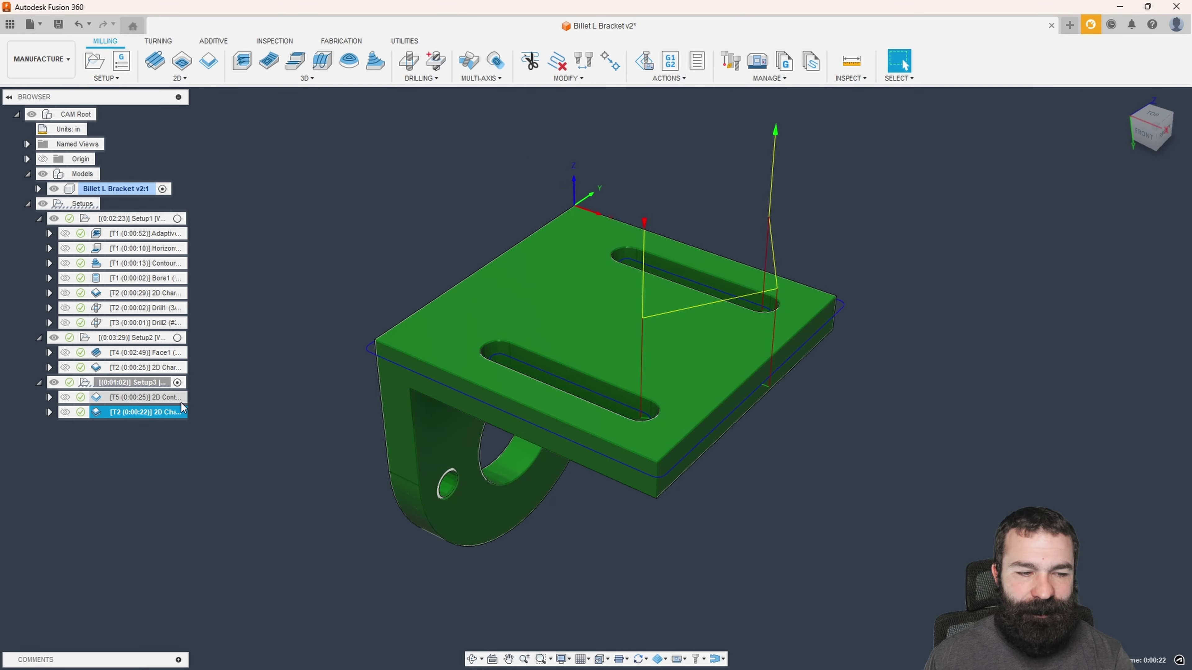
left_click(146, 385)
left_click(644, 61)
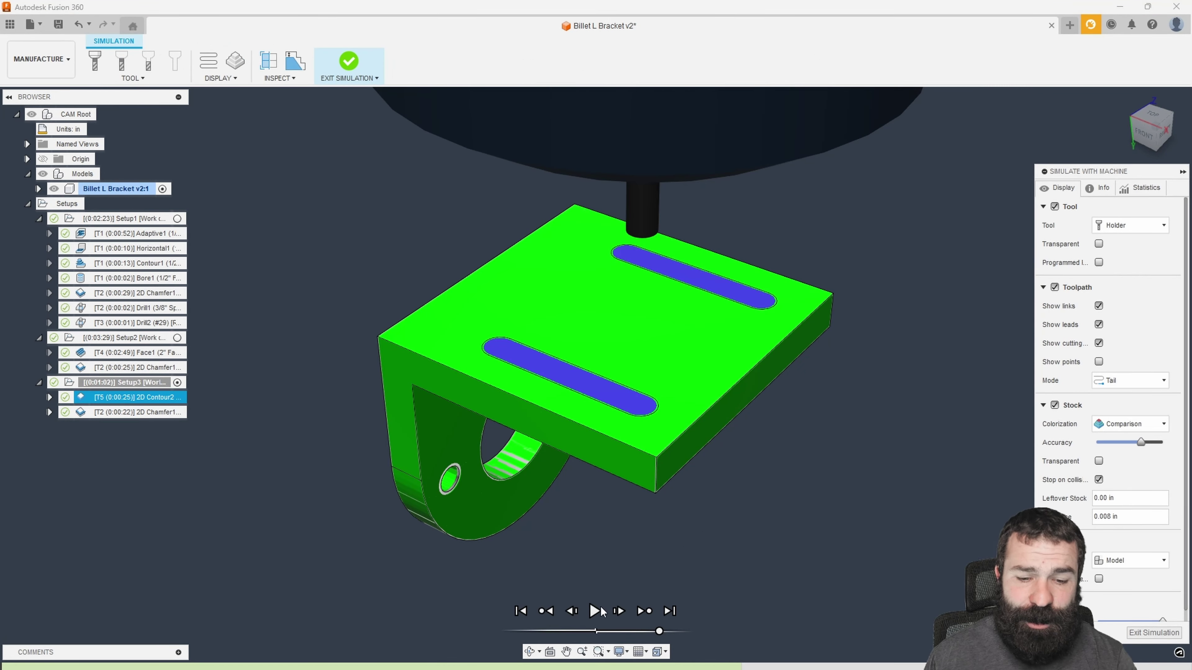
left_click(600, 611)
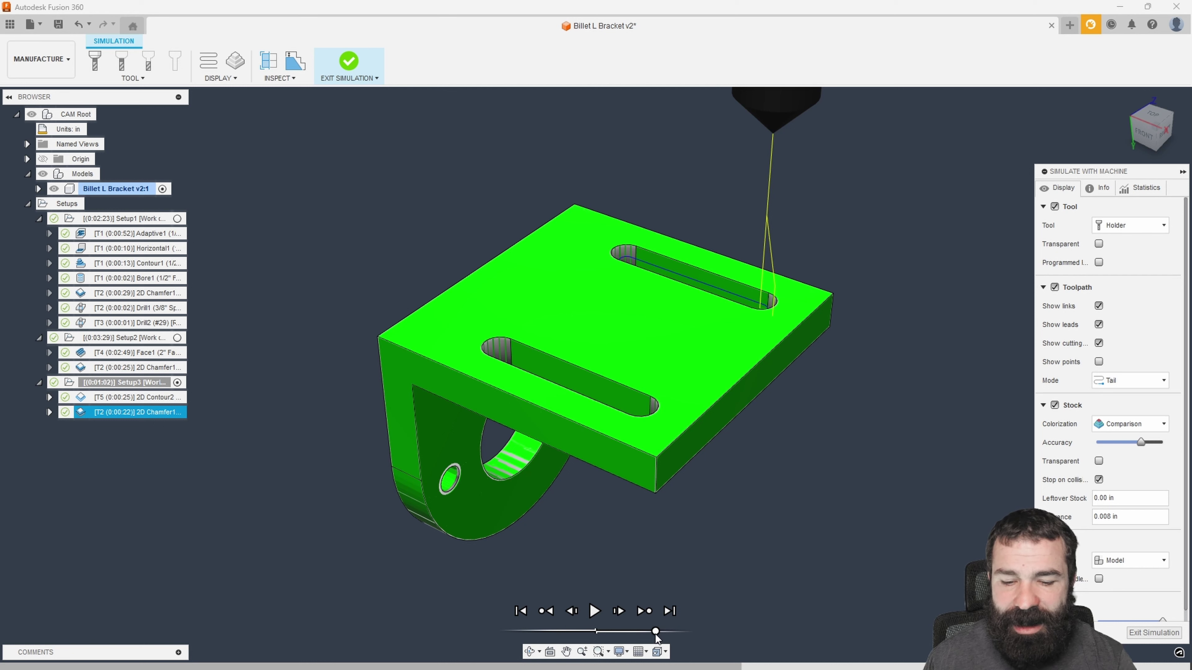
left_click(594, 611)
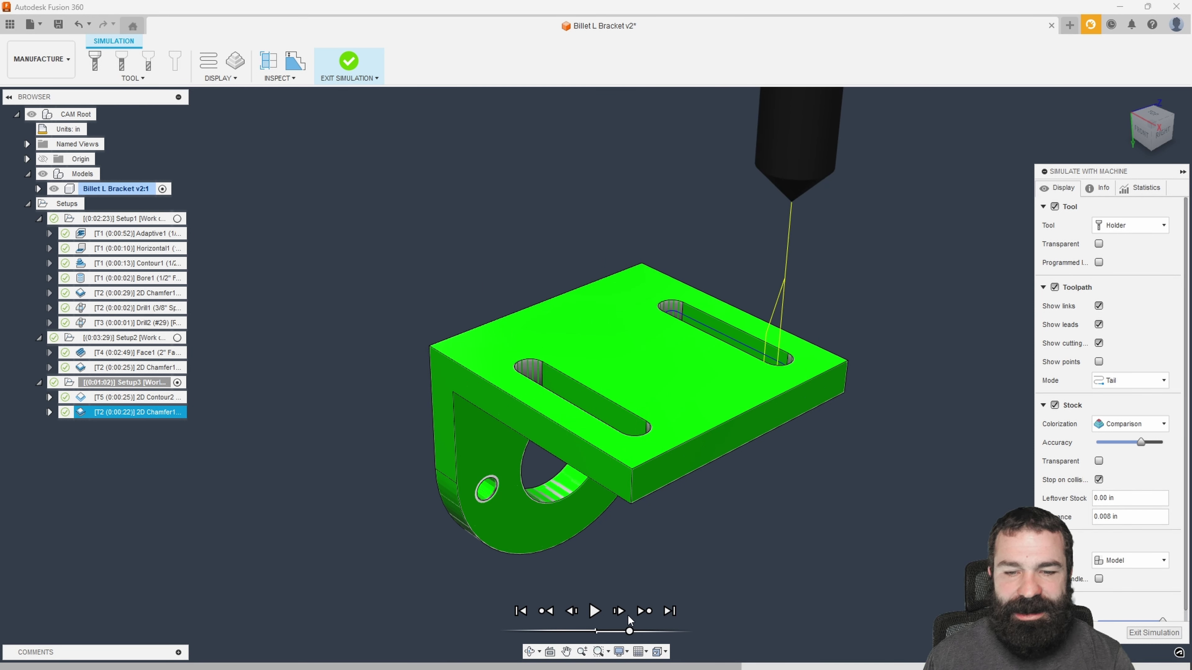
middle_click_drag(632, 582, 668, 562, "shift")
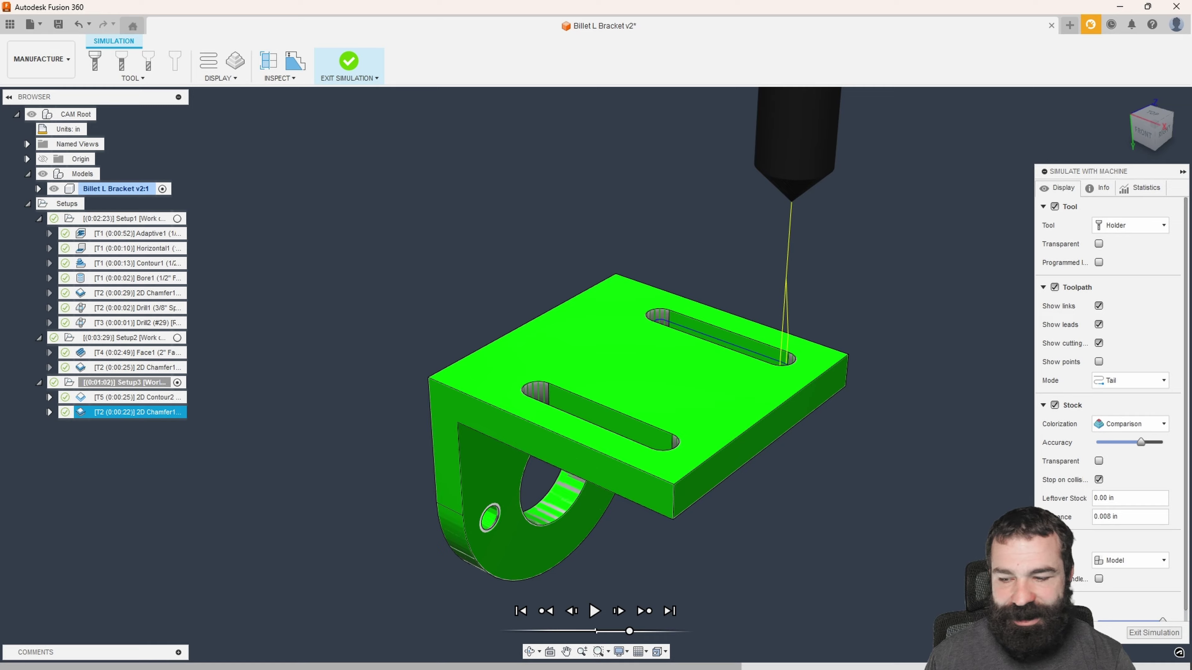